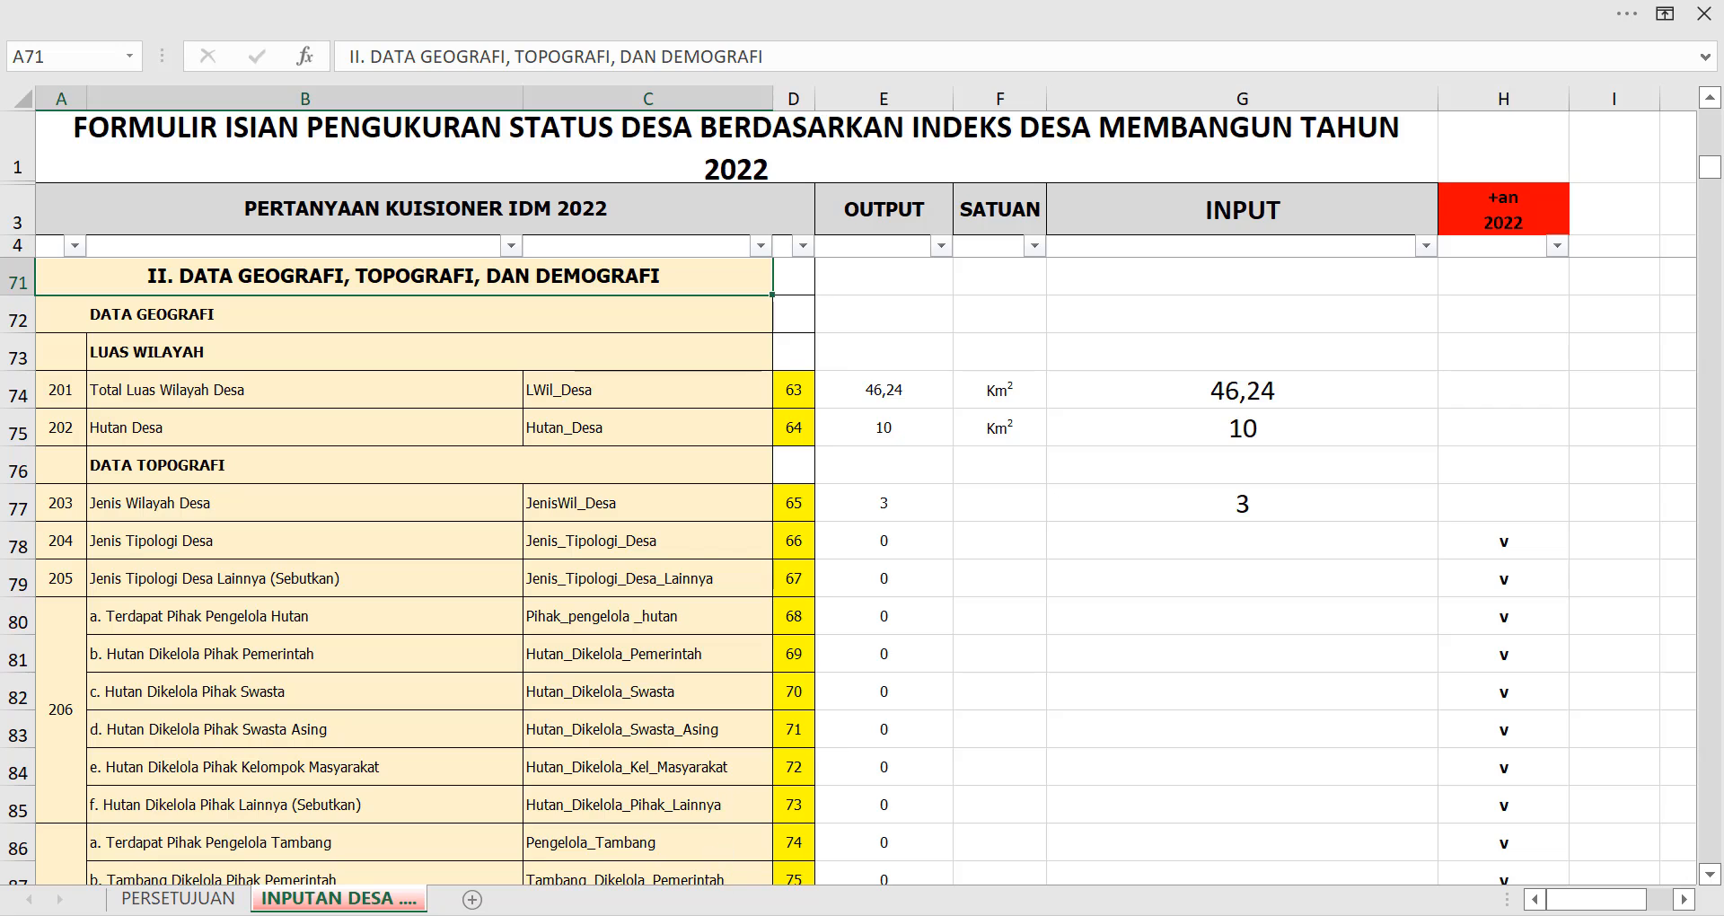
Review the inputs for Total Luas Wilayah Desa and Hutan Desa against items 201 and 202 in the PDF guide in Edge.
key("alt+Tab")
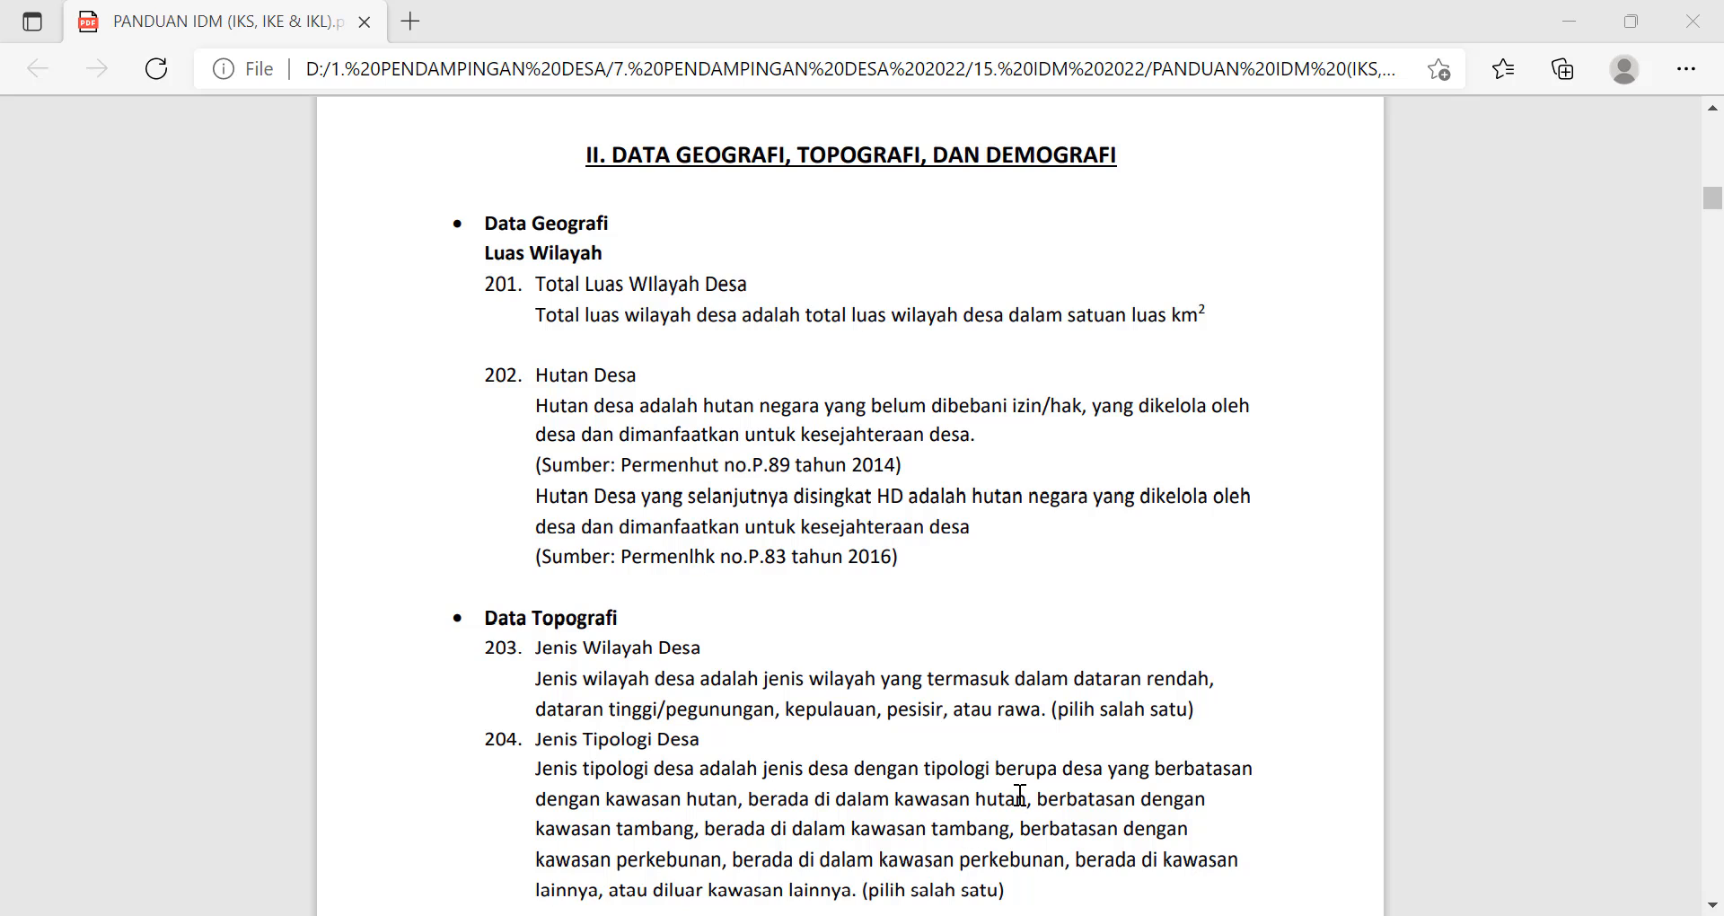
key("alt+Tab")
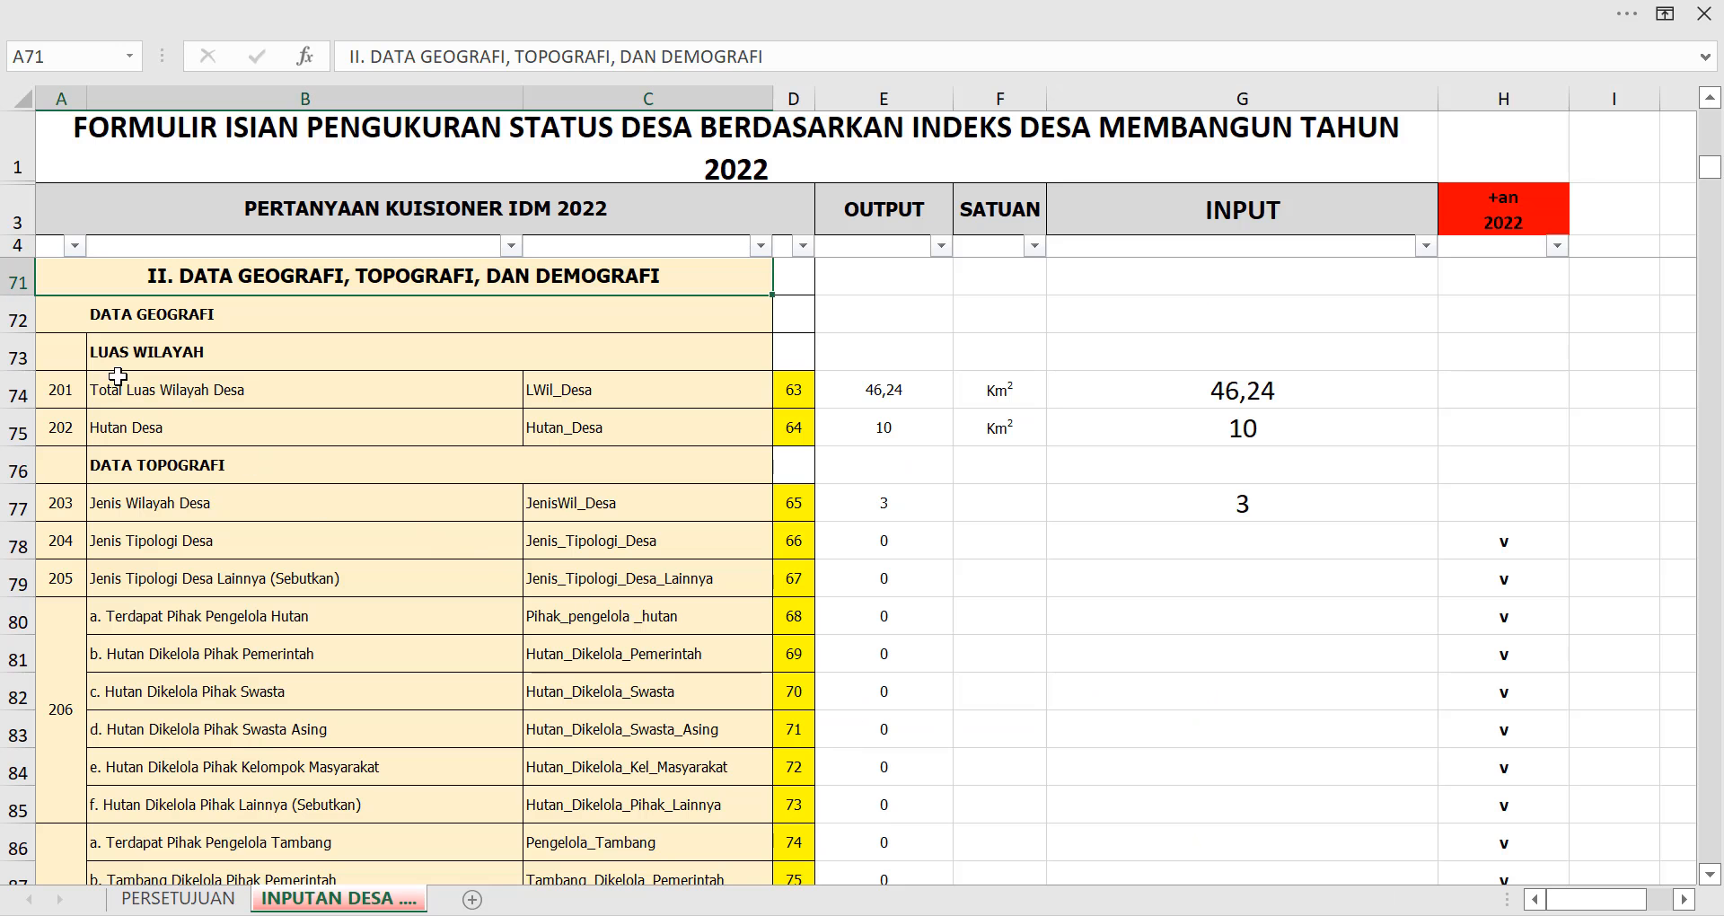
left_click(160, 359)
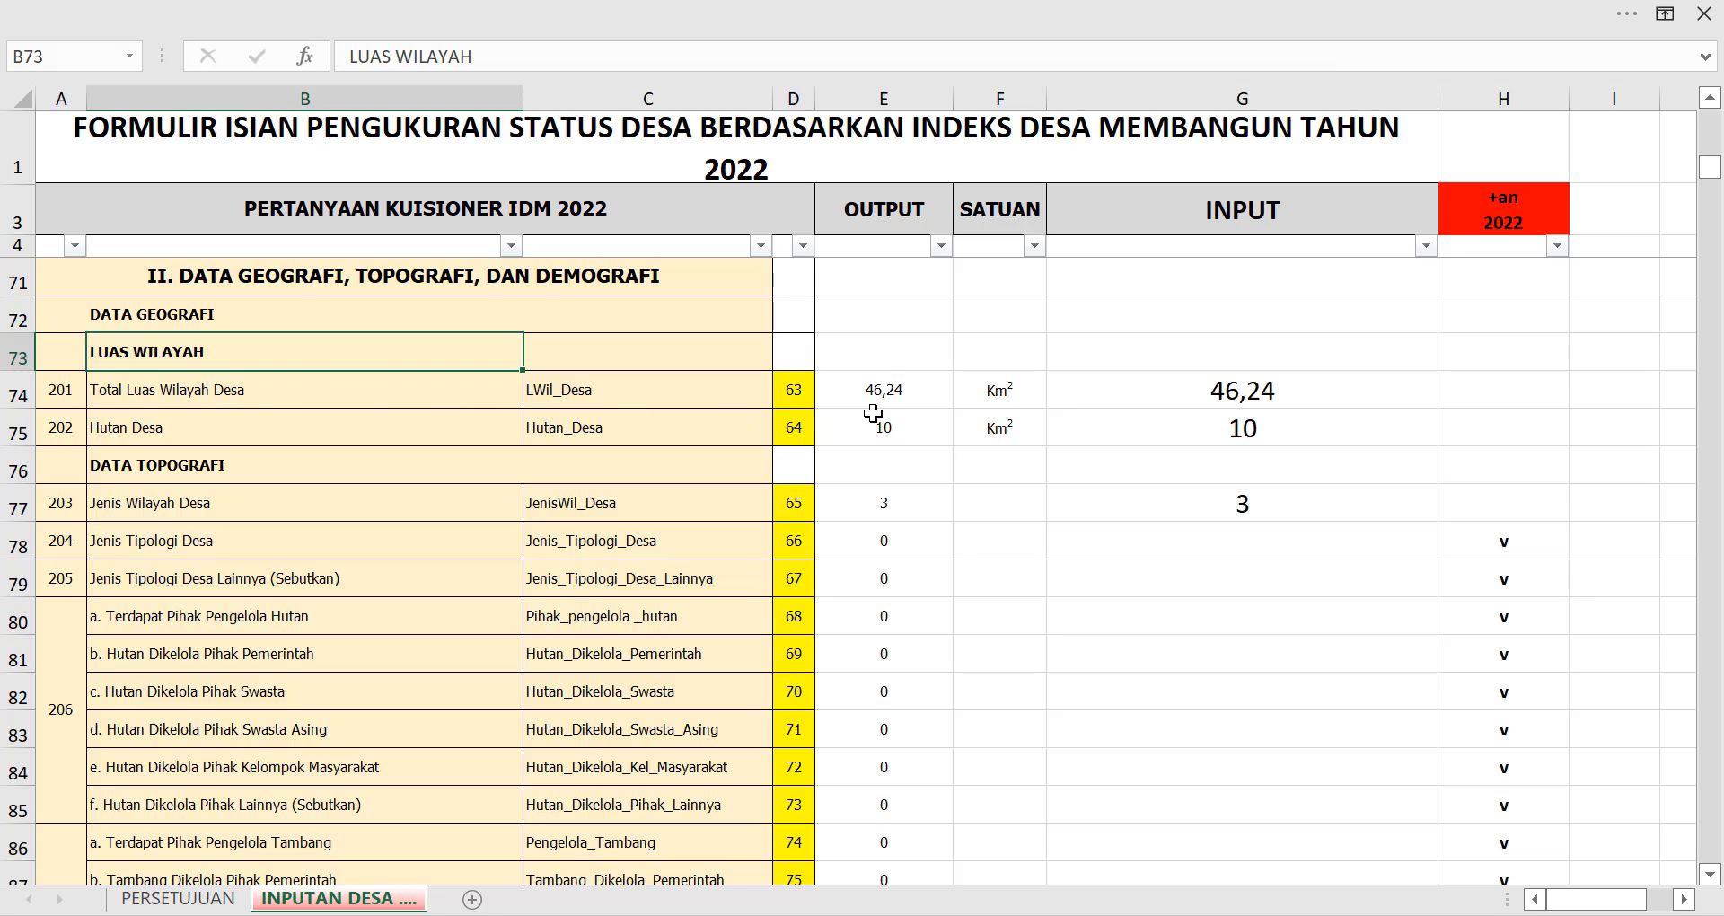
left_click(1363, 392)
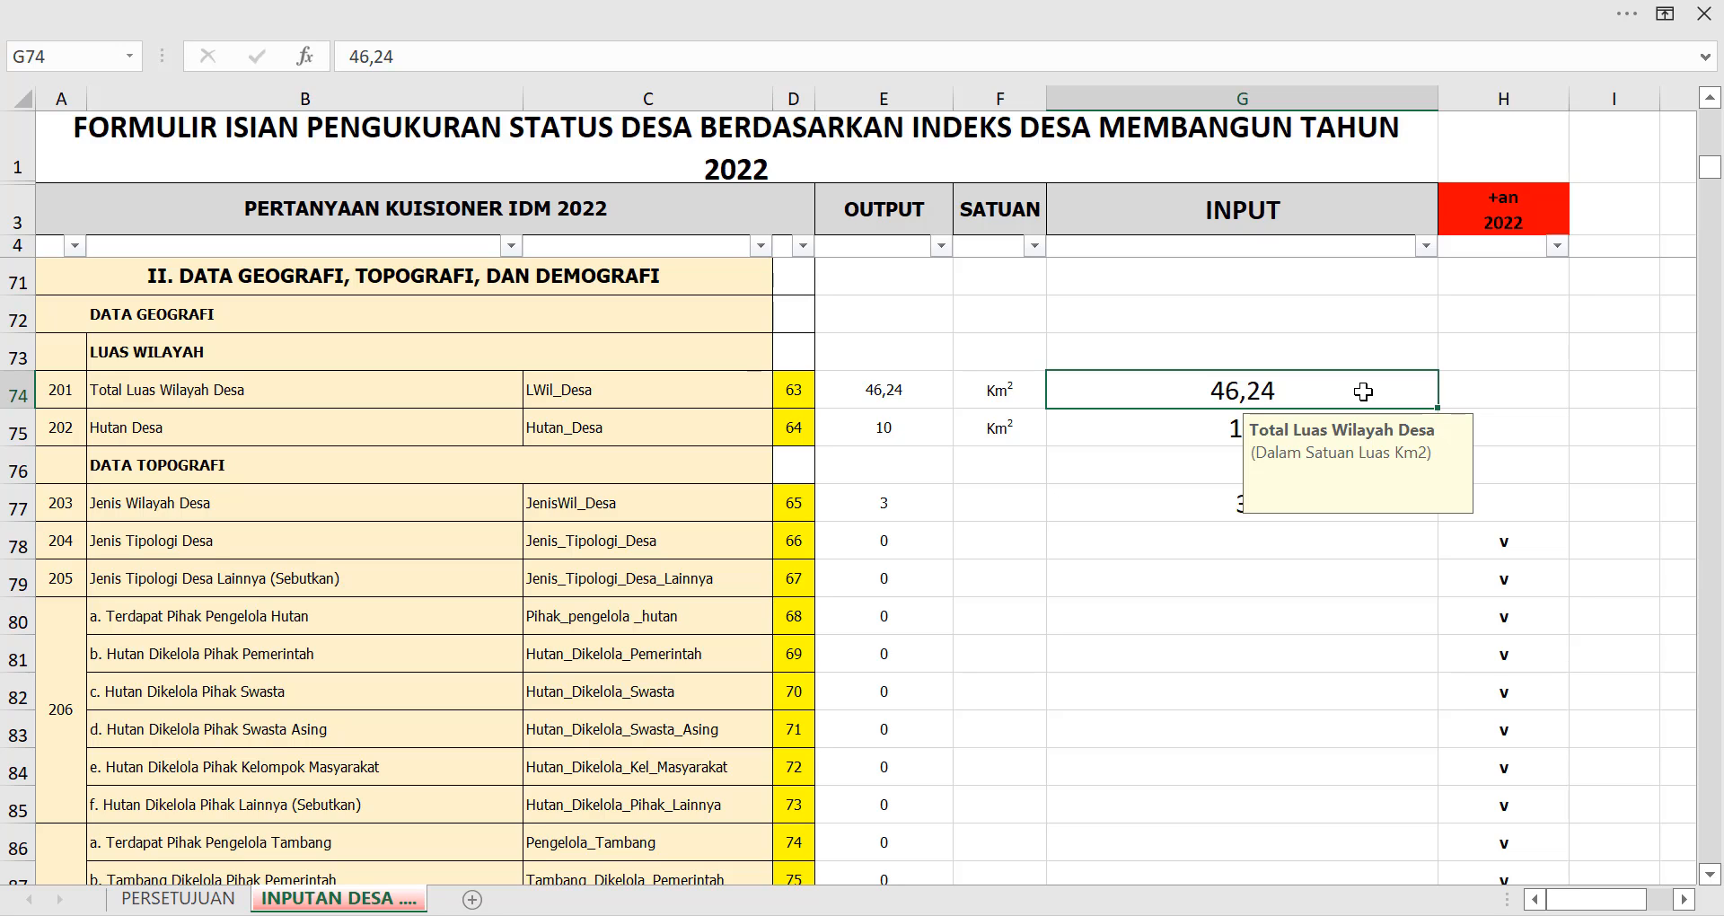
left_click(232, 424)
key("alt+Tab")
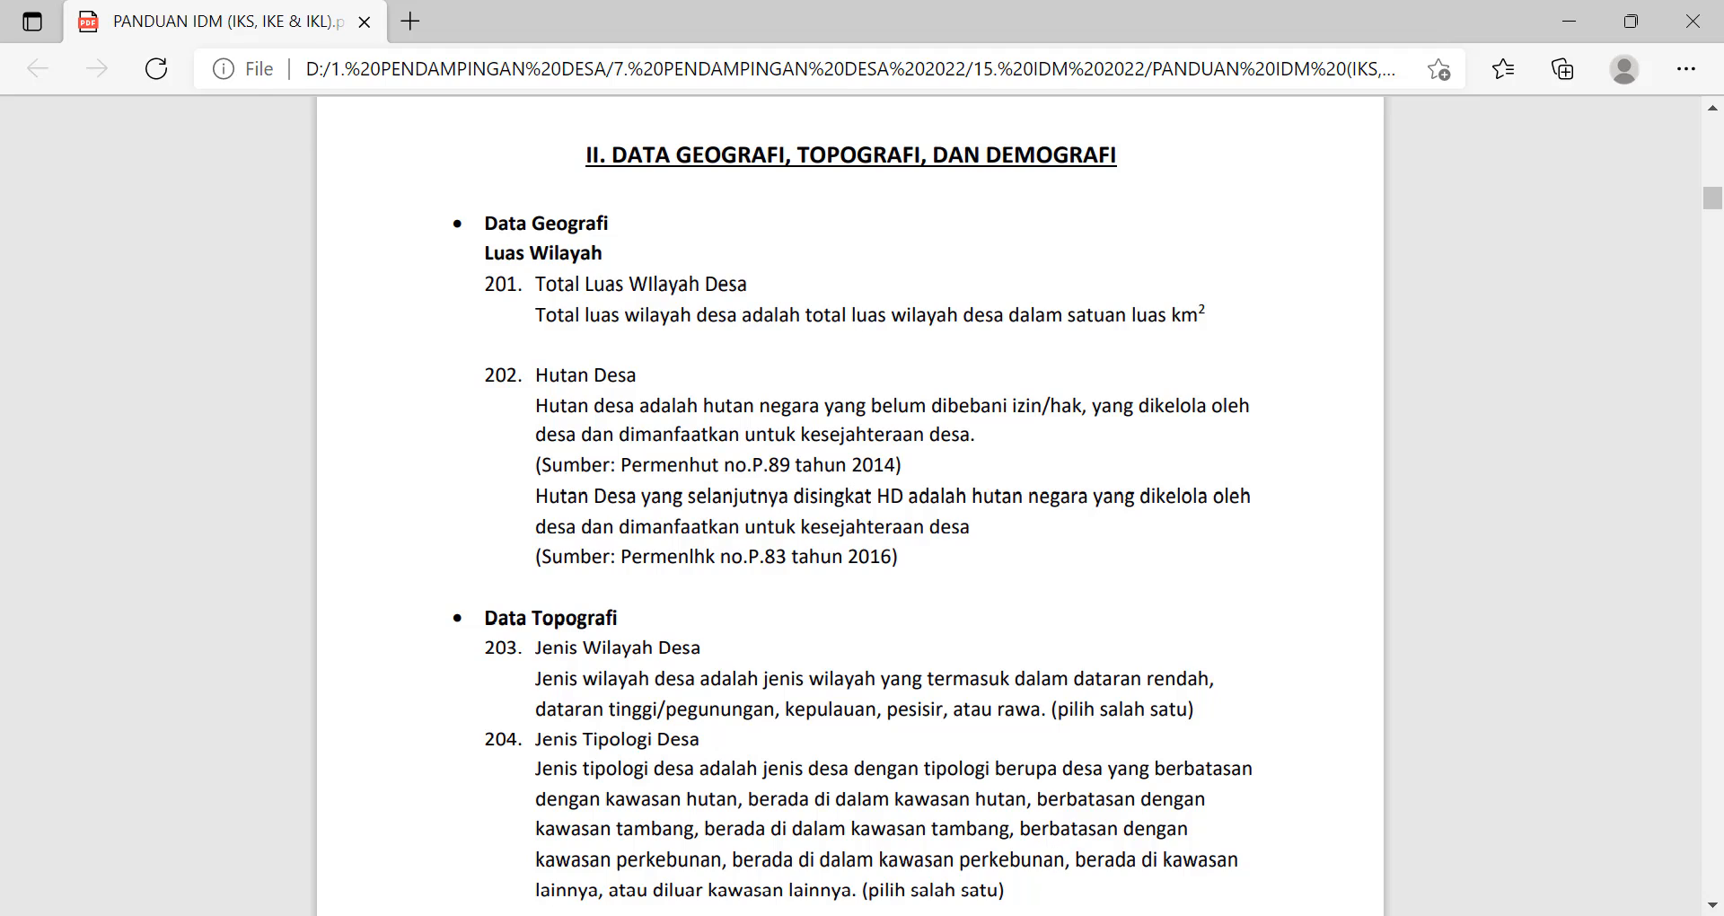
key("alt+Tab")
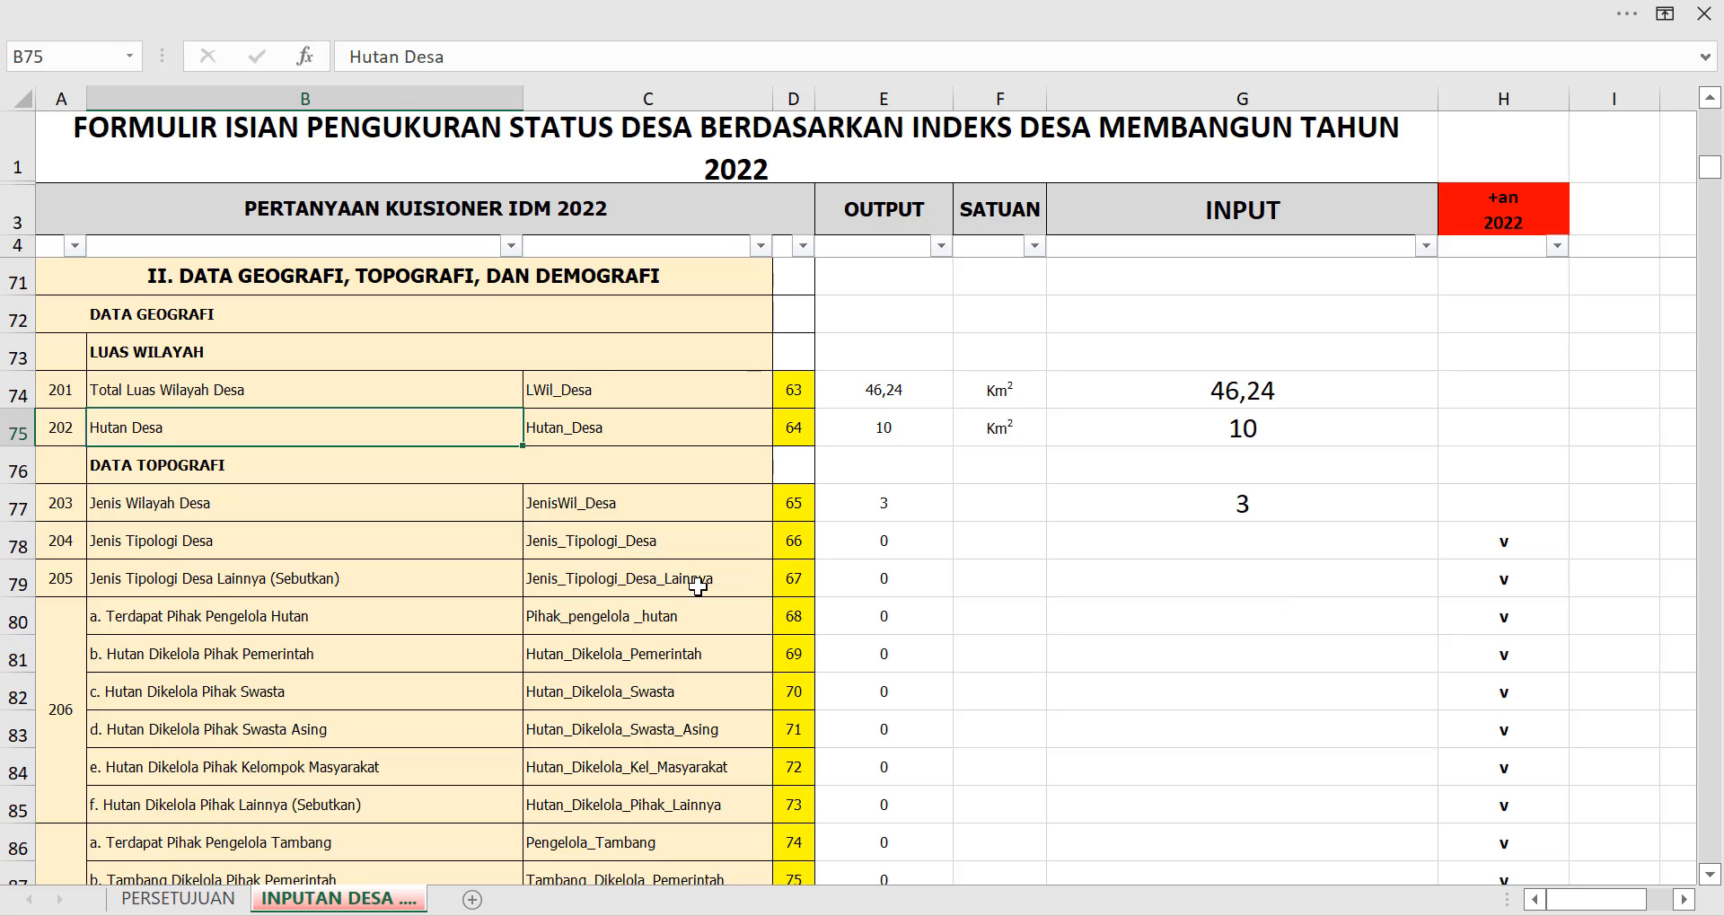
left_click(1223, 426)
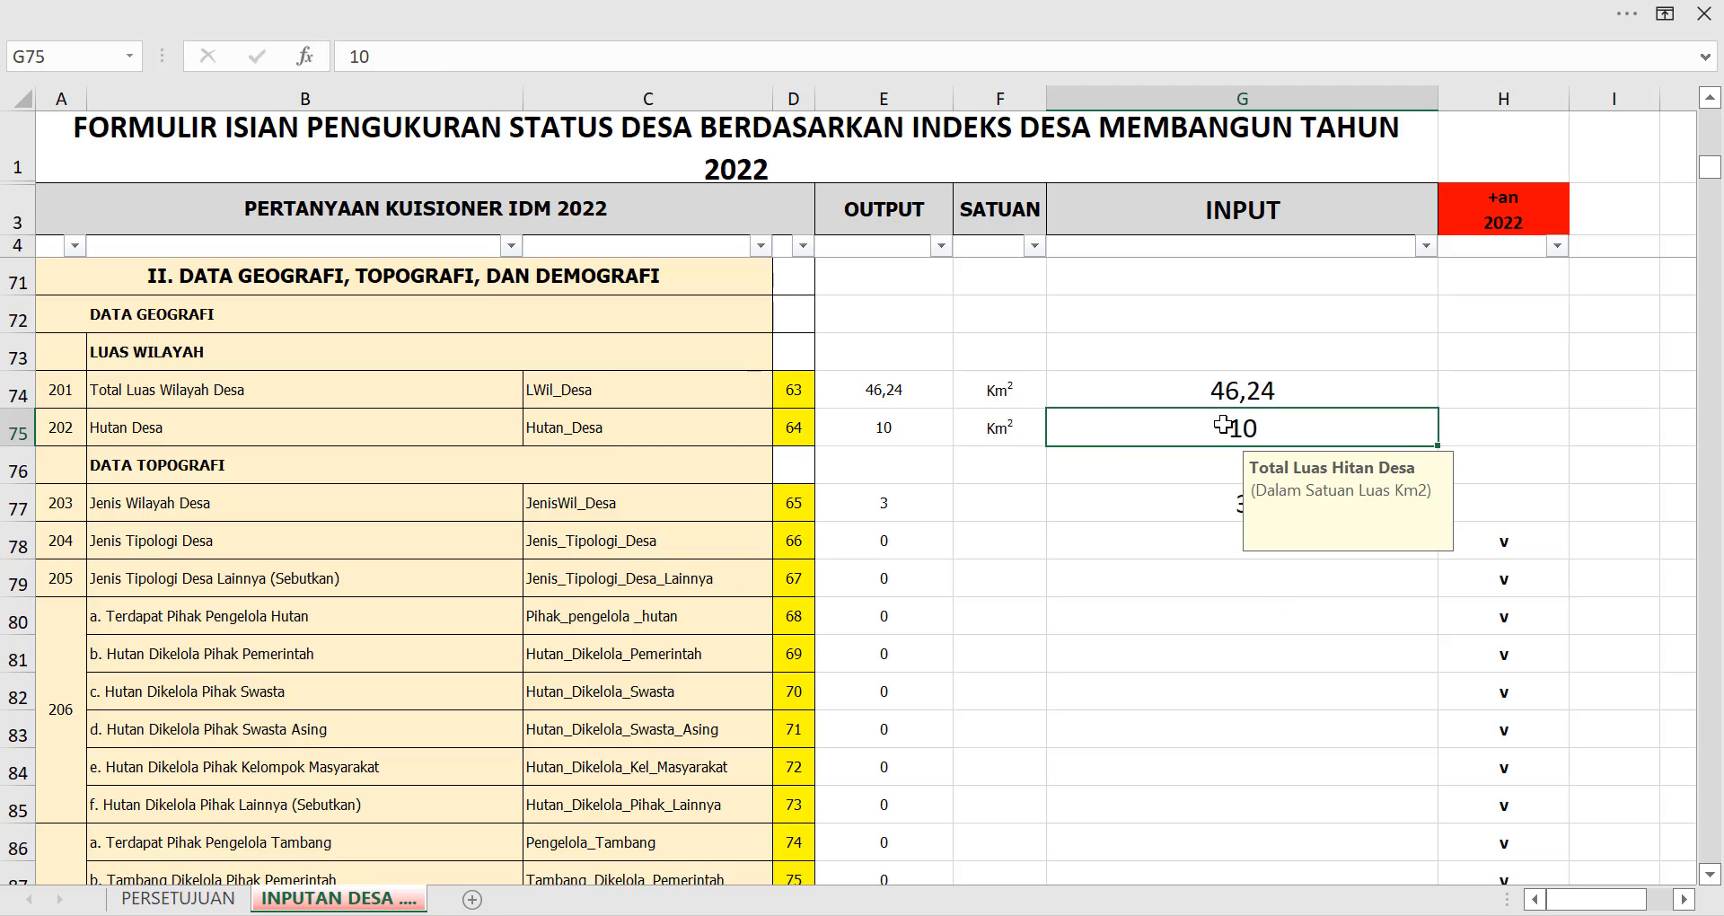
Compare the input options for Jenis Wilayah Desa and Jenis Tipologi Desa with items 203 and 204 in the PDF guide in Edge.
left_click(1186, 499)
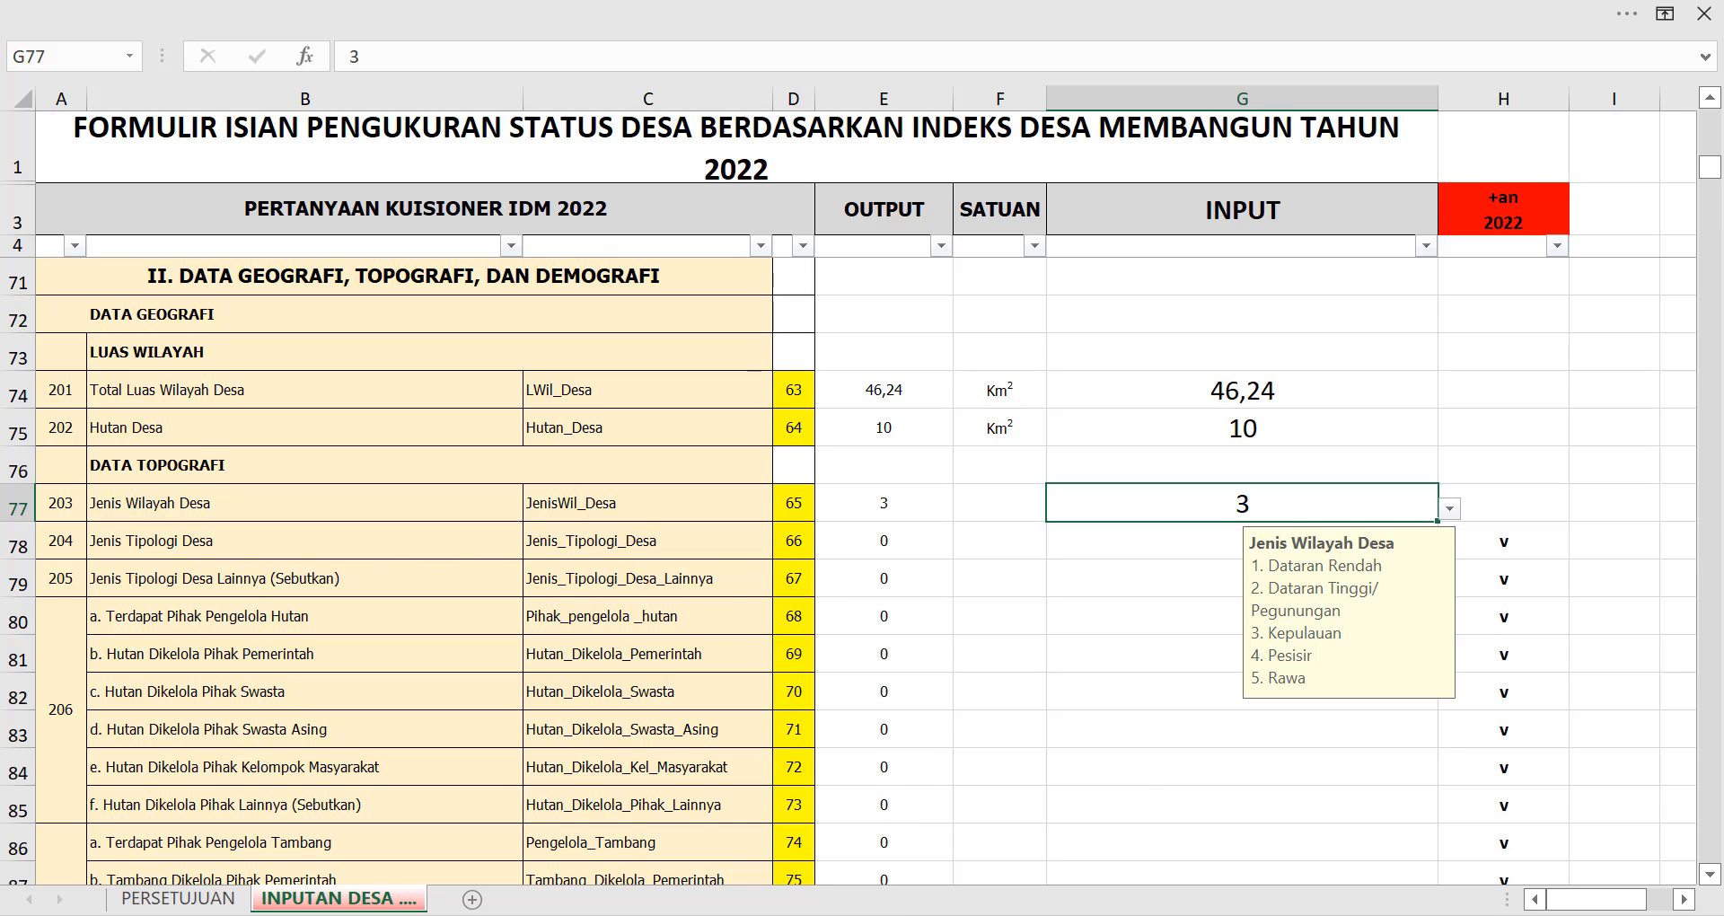
key("alt+Tab")
scroll(728, 808, "down", 3)
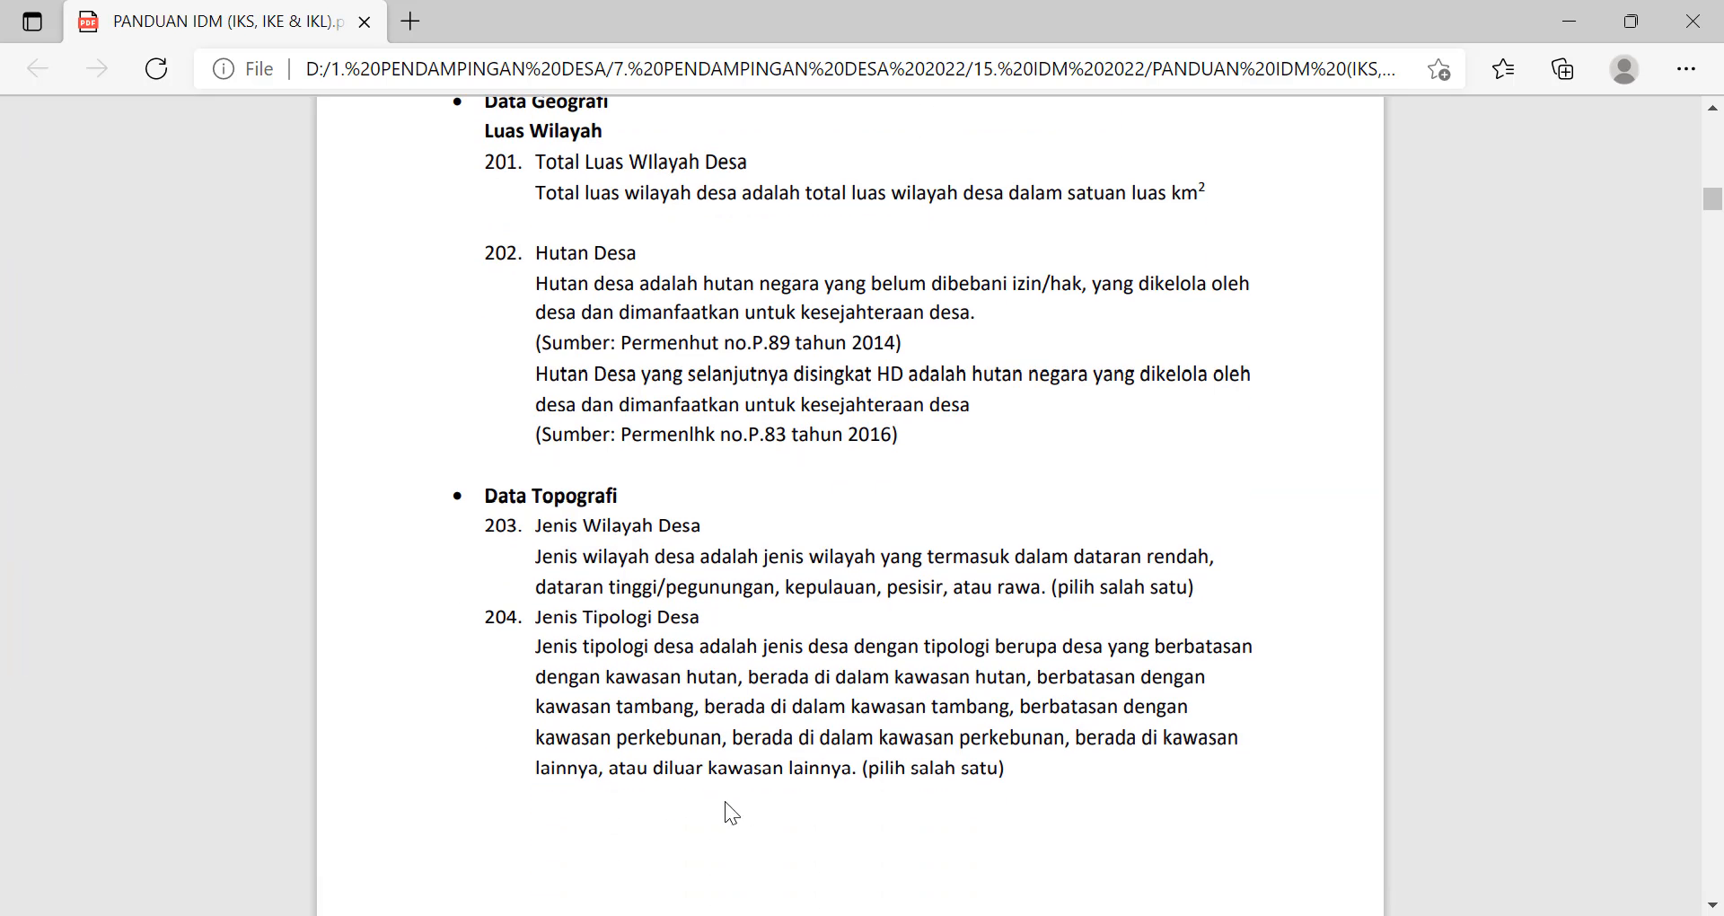
scroll(728, 799, "down", 3)
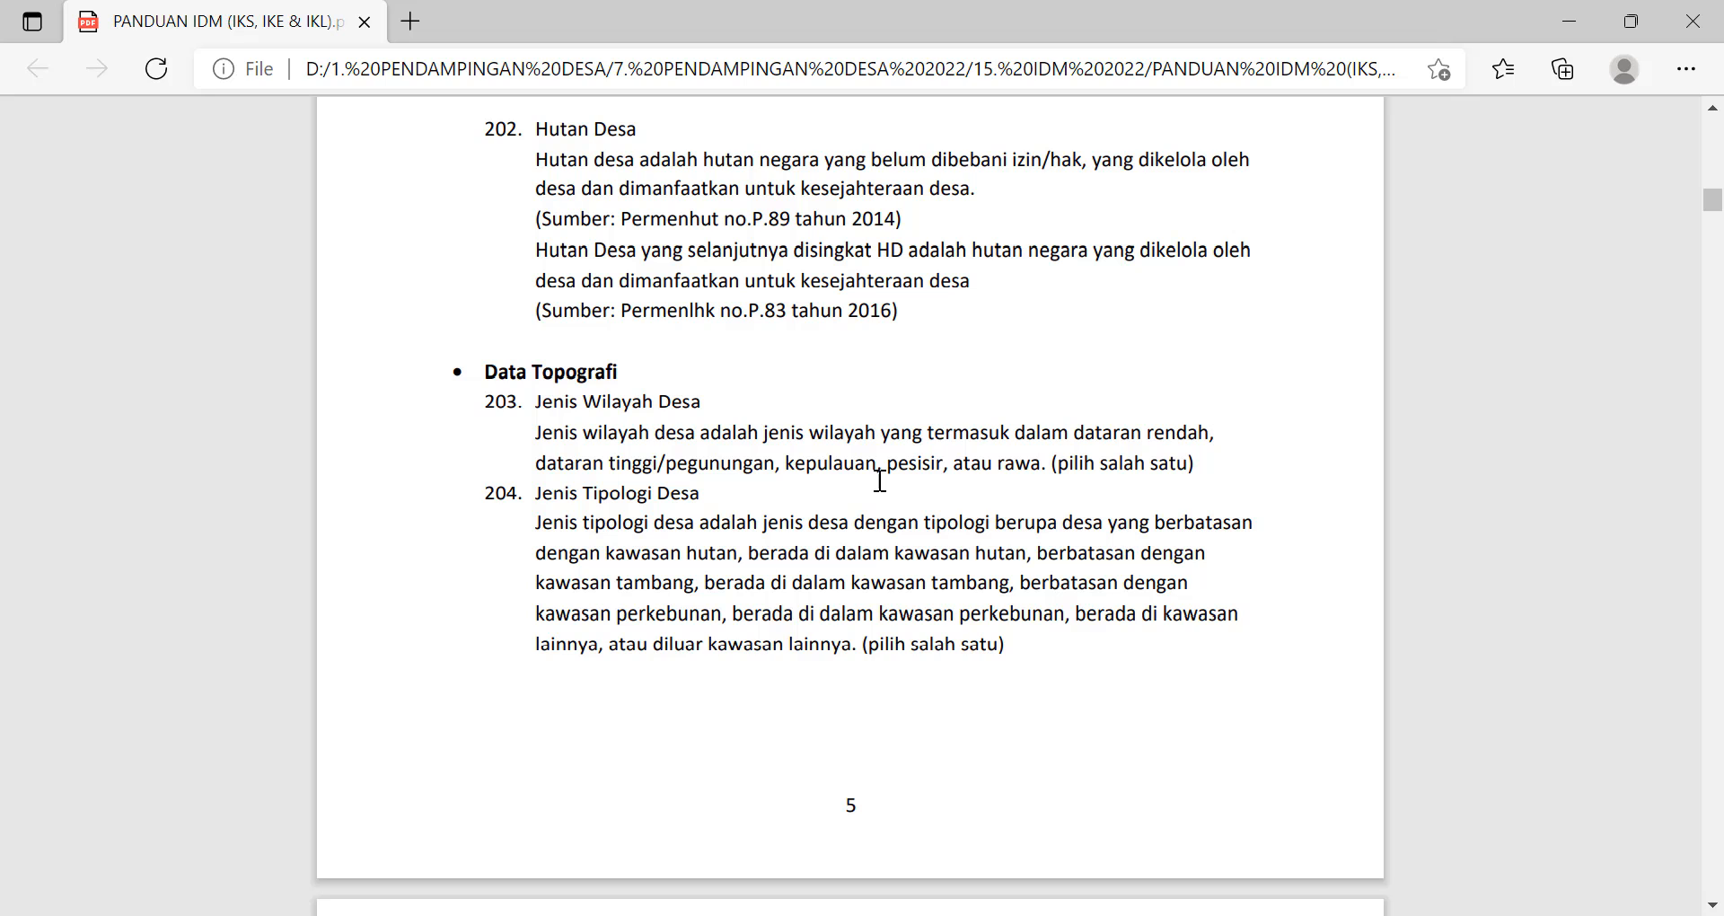
key("alt+Tab")
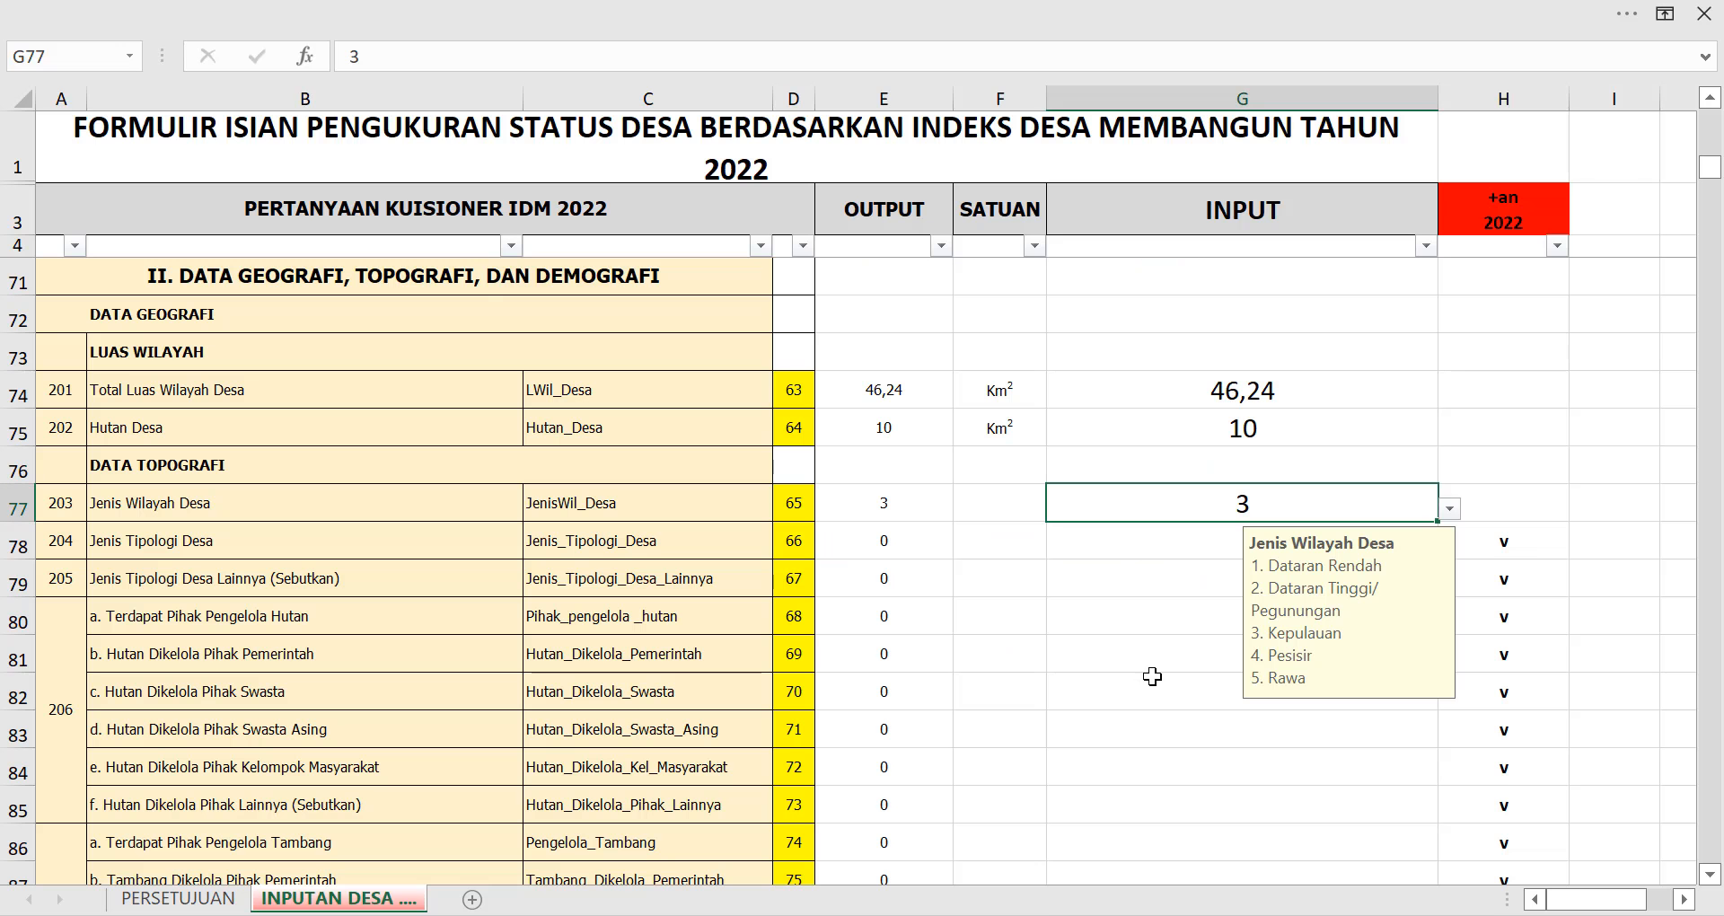
left_click(1171, 554)
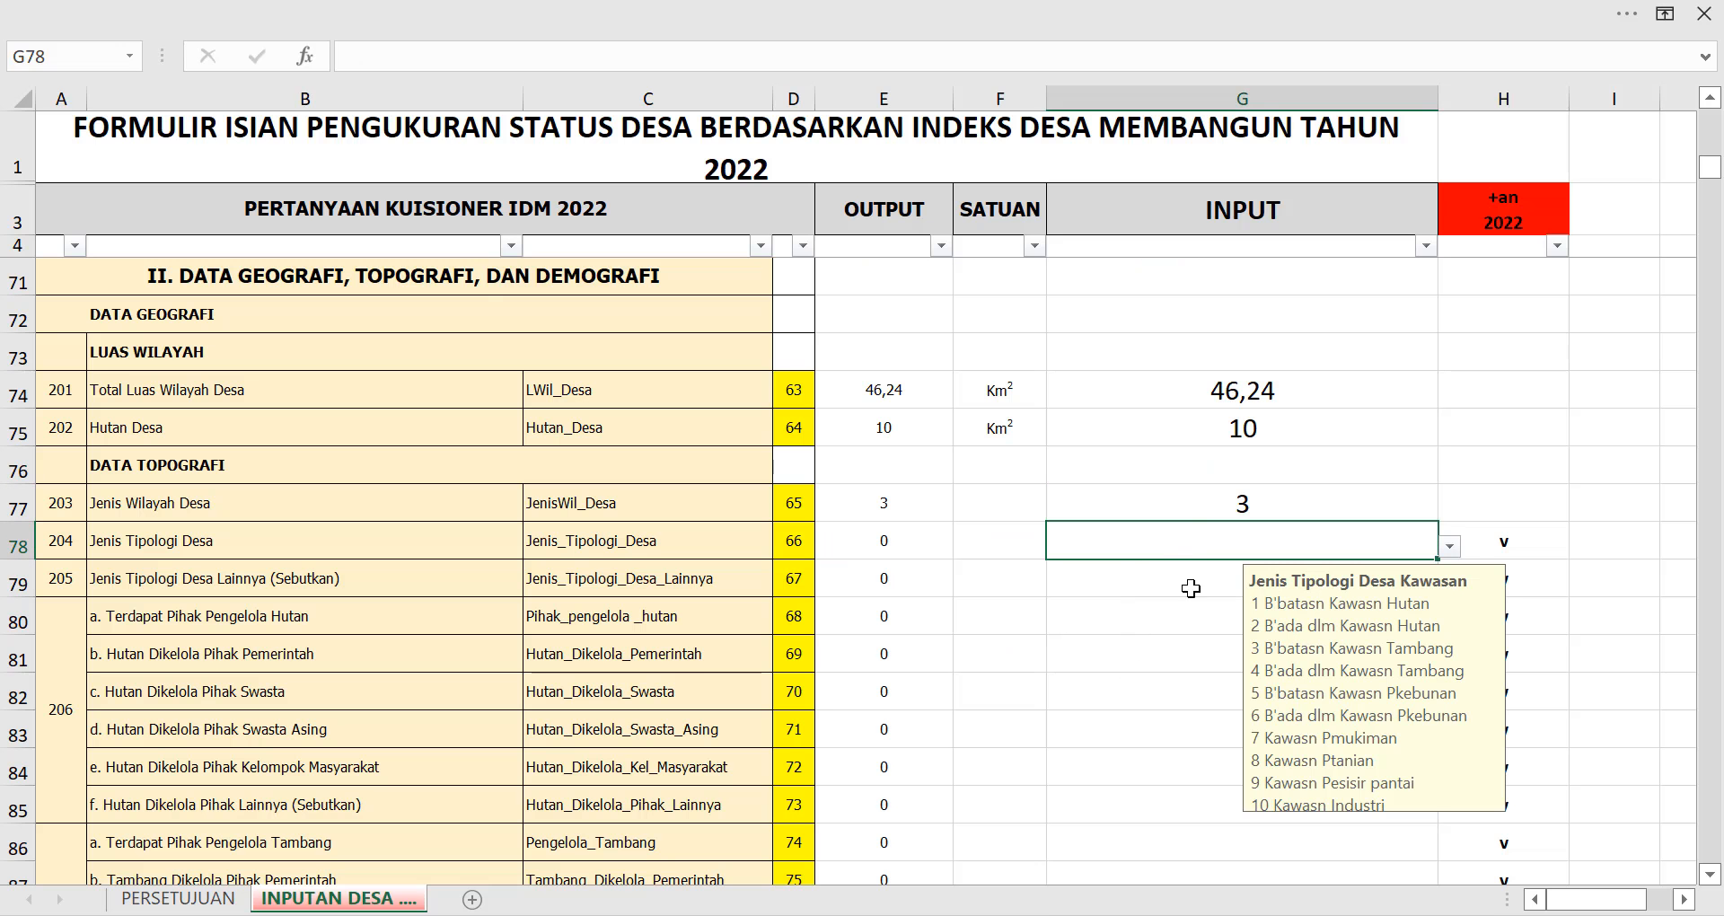
left_click(1197, 500)
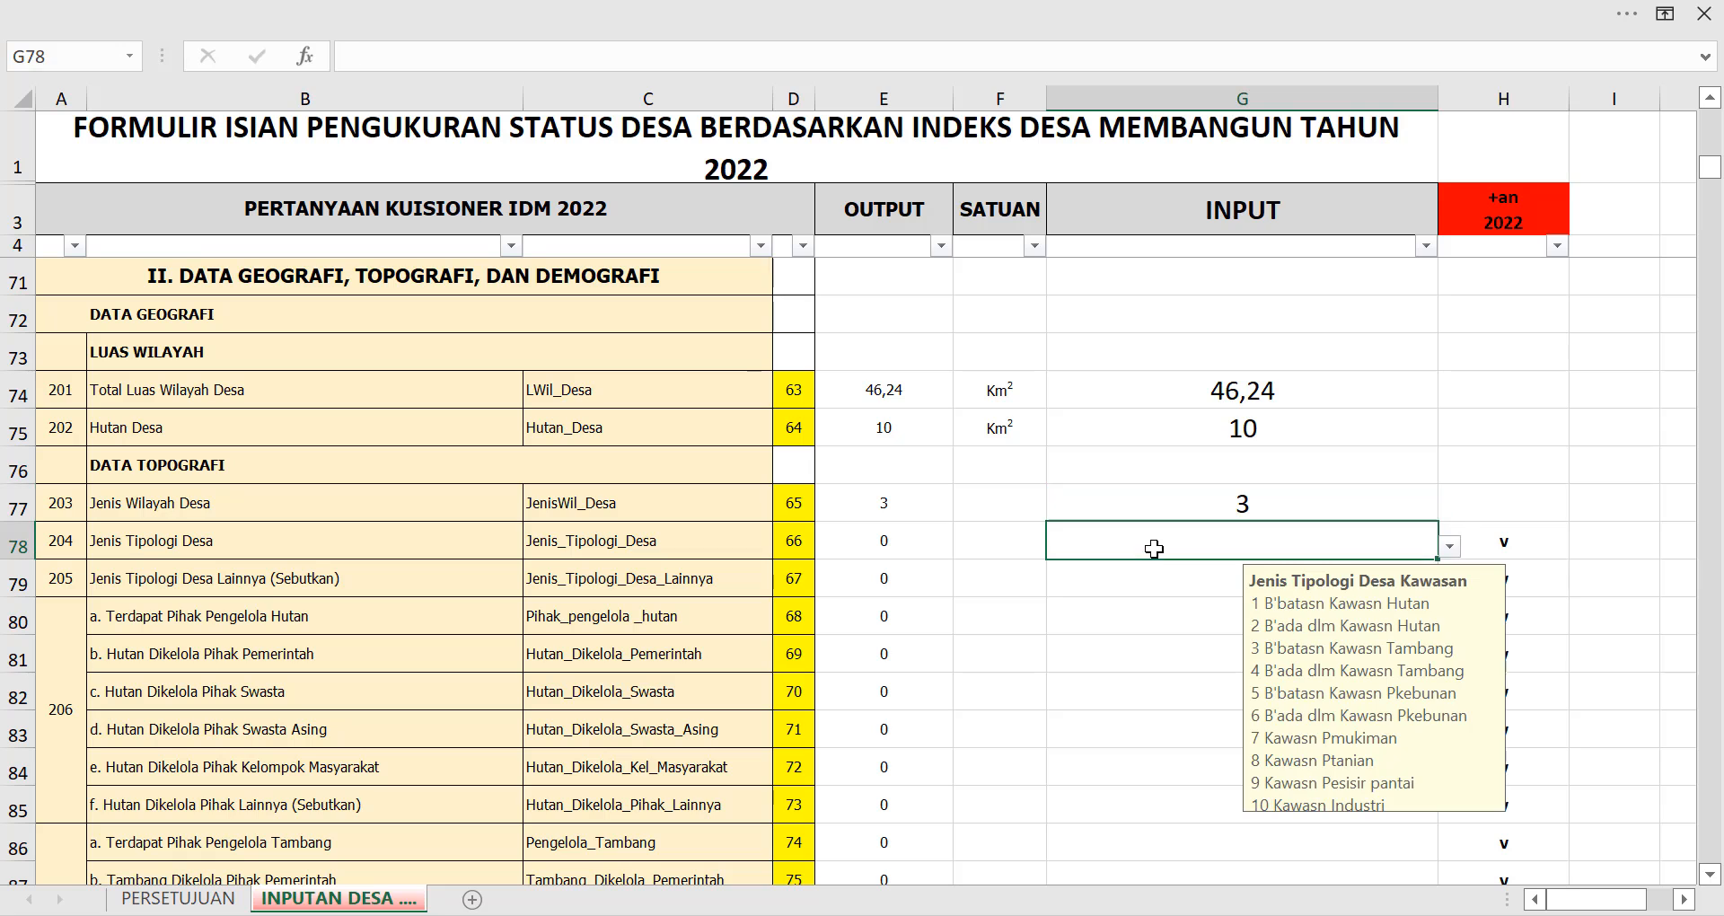
left_click(1155, 549)
scroll(1572, 552, "down", 1)
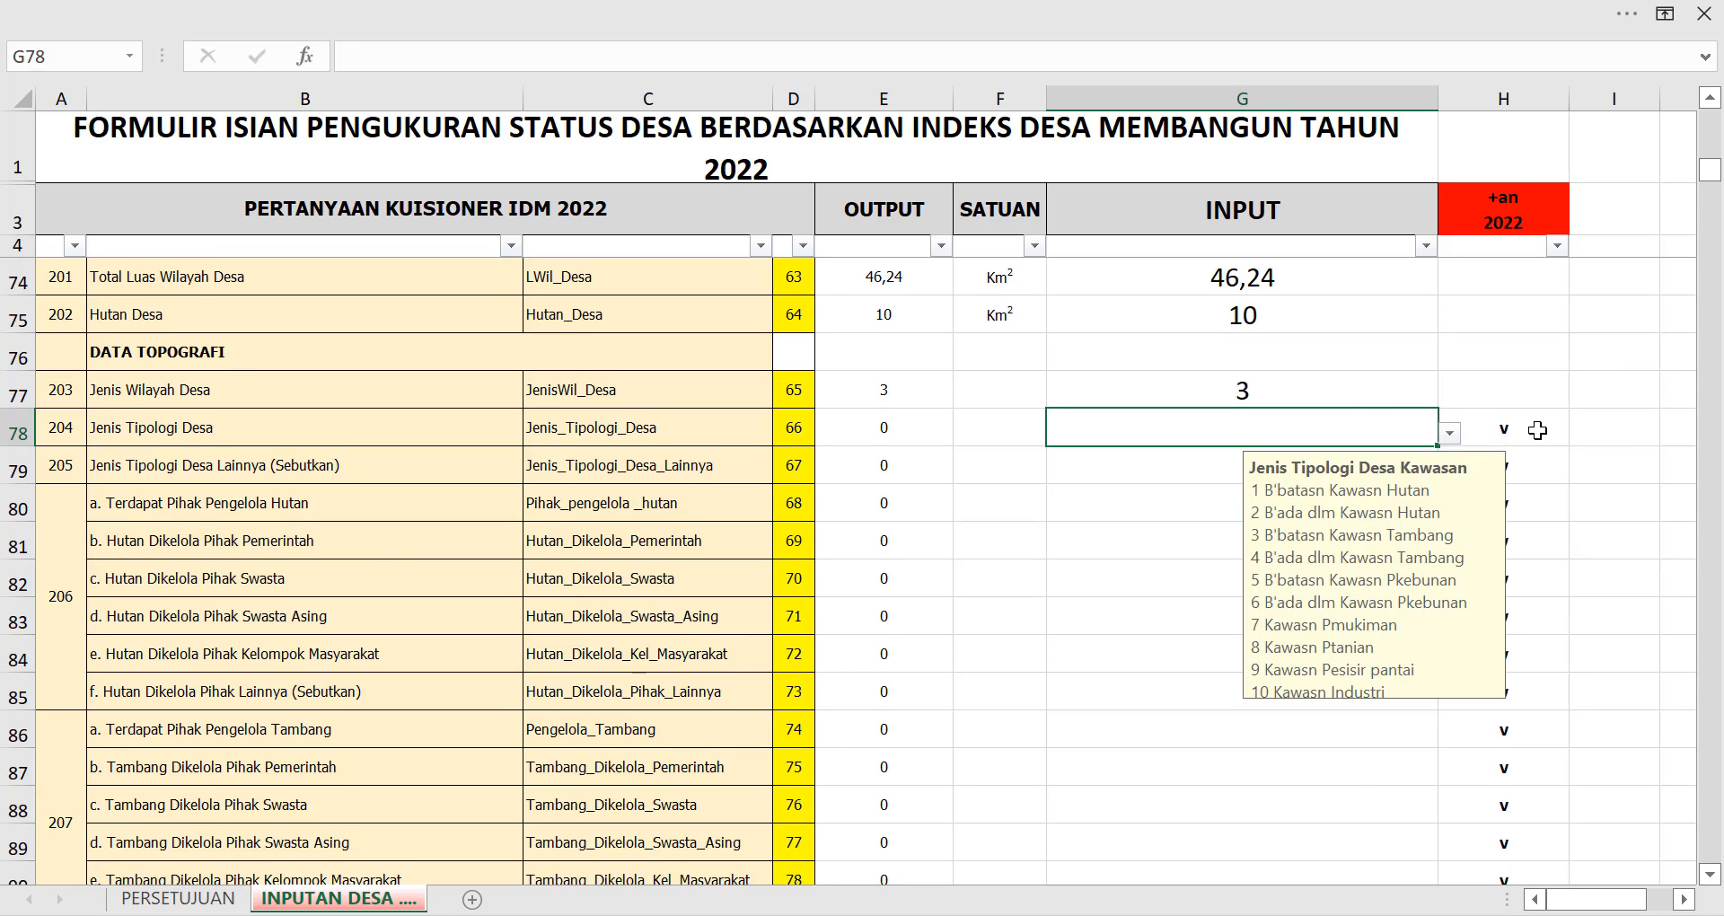
Examine the rows marked as 2022 additions, from Jenis Tipologi Desa through question 208 on plantation management.
left_click_drag(1536, 429, 1505, 618)
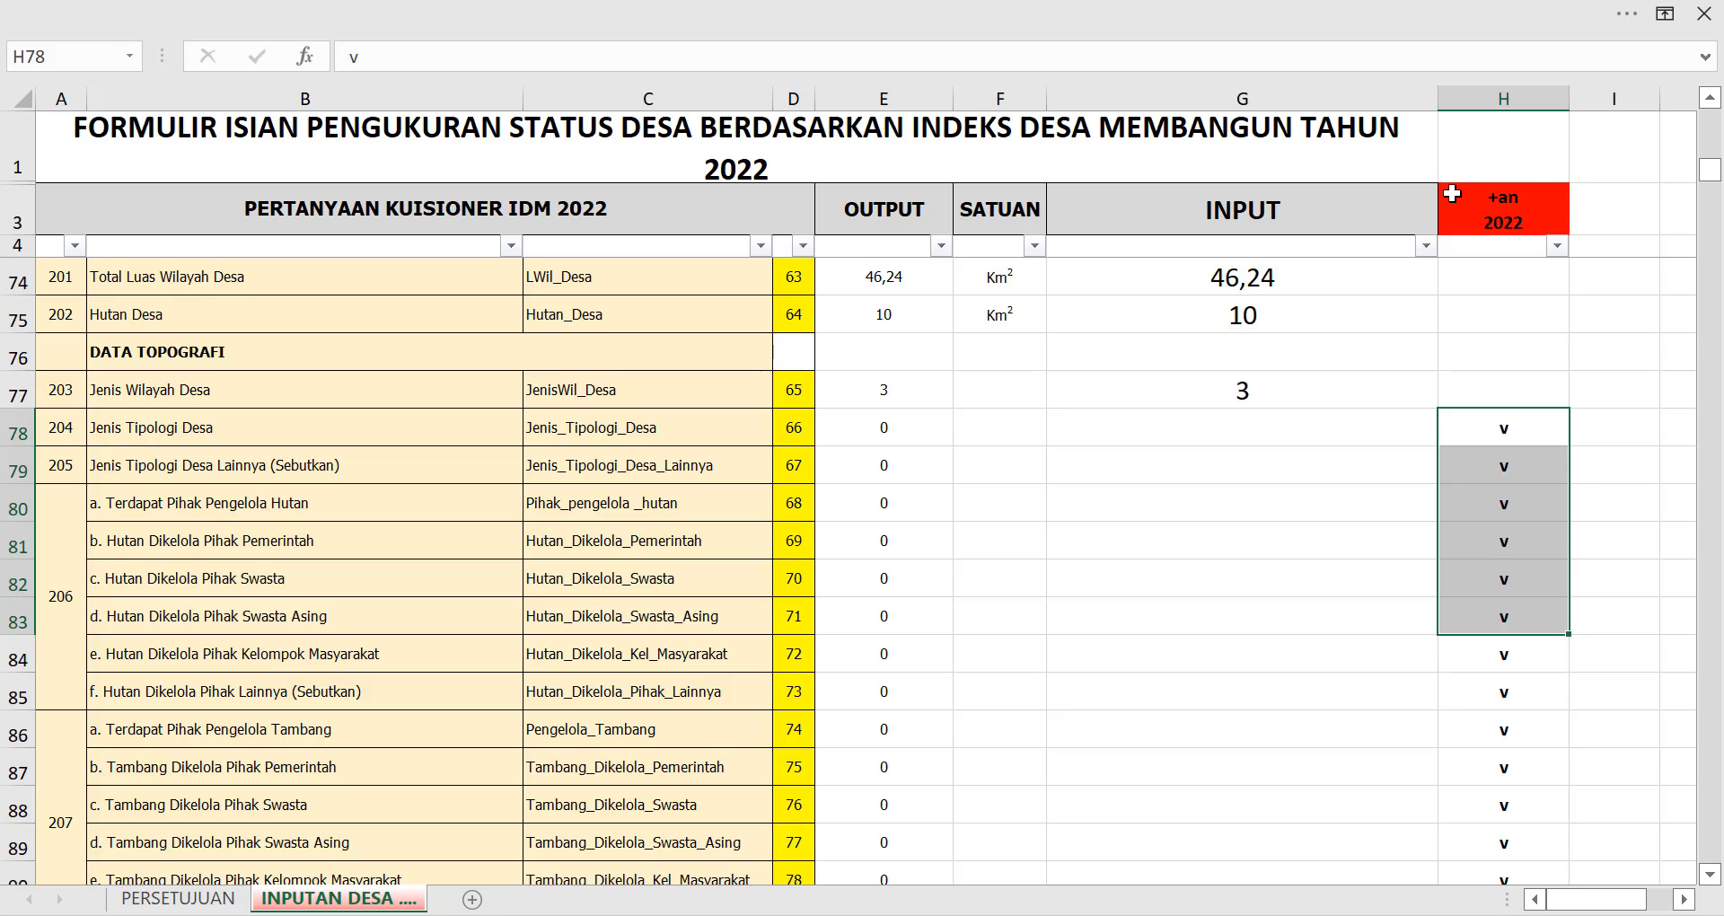
key("ctrl+v")
left_click_drag(1524, 423, 1498, 801)
scroll(1084, 784, "up", 6)
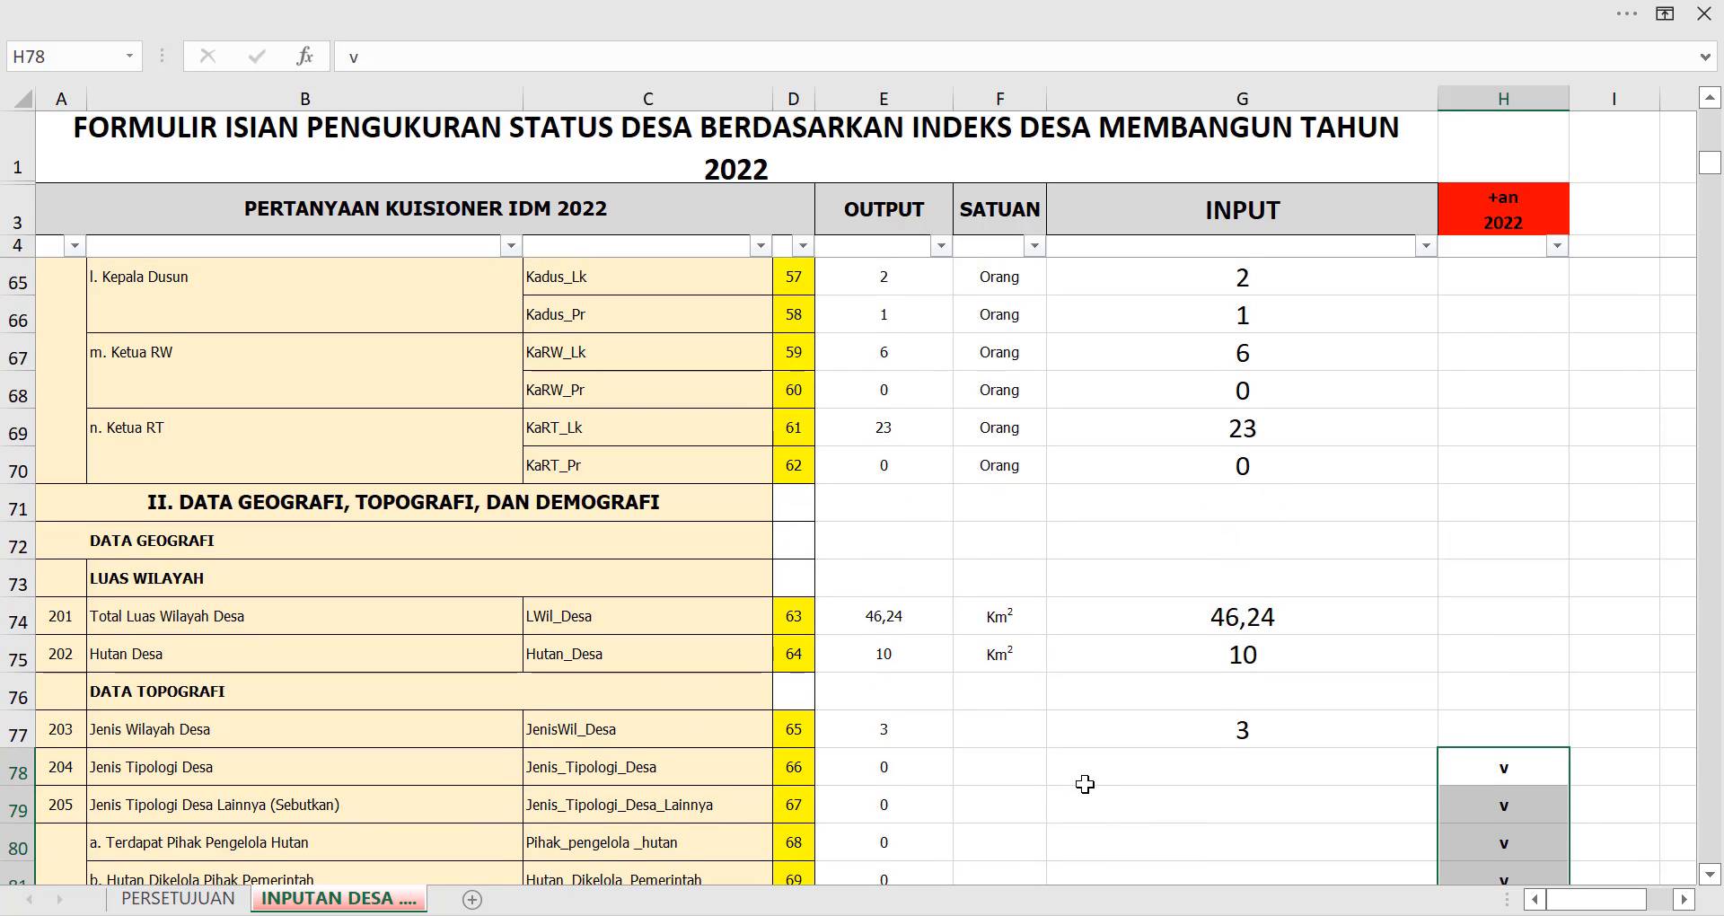
scroll(1085, 783, "down", 6)
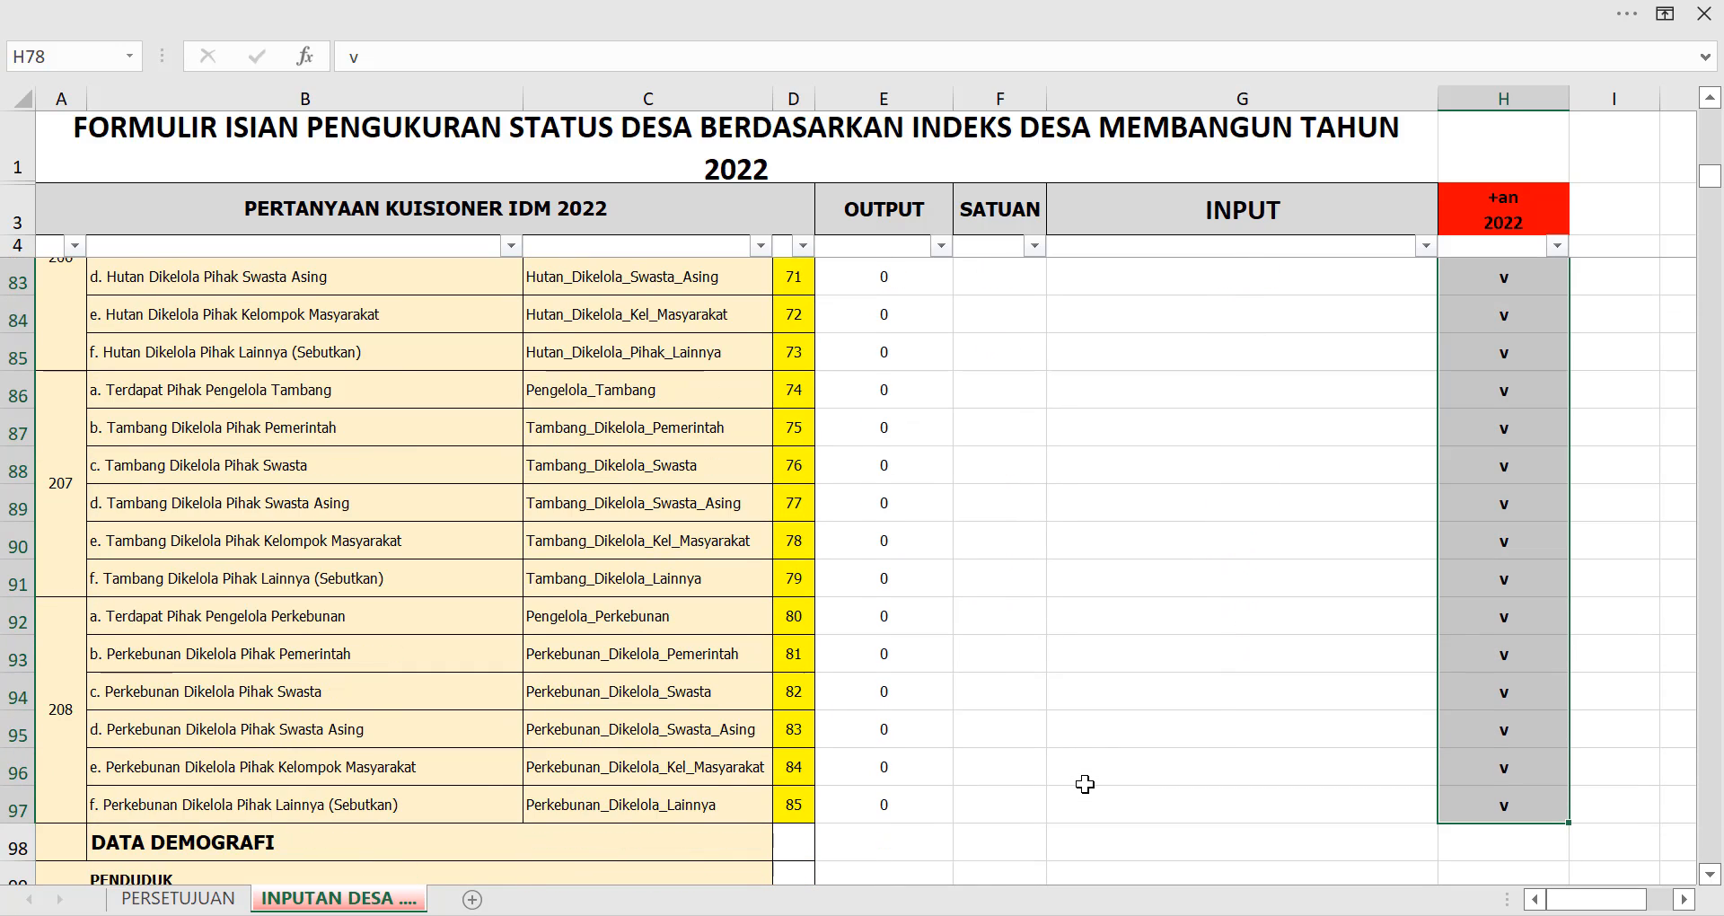
scroll(1085, 784, "down", 1)
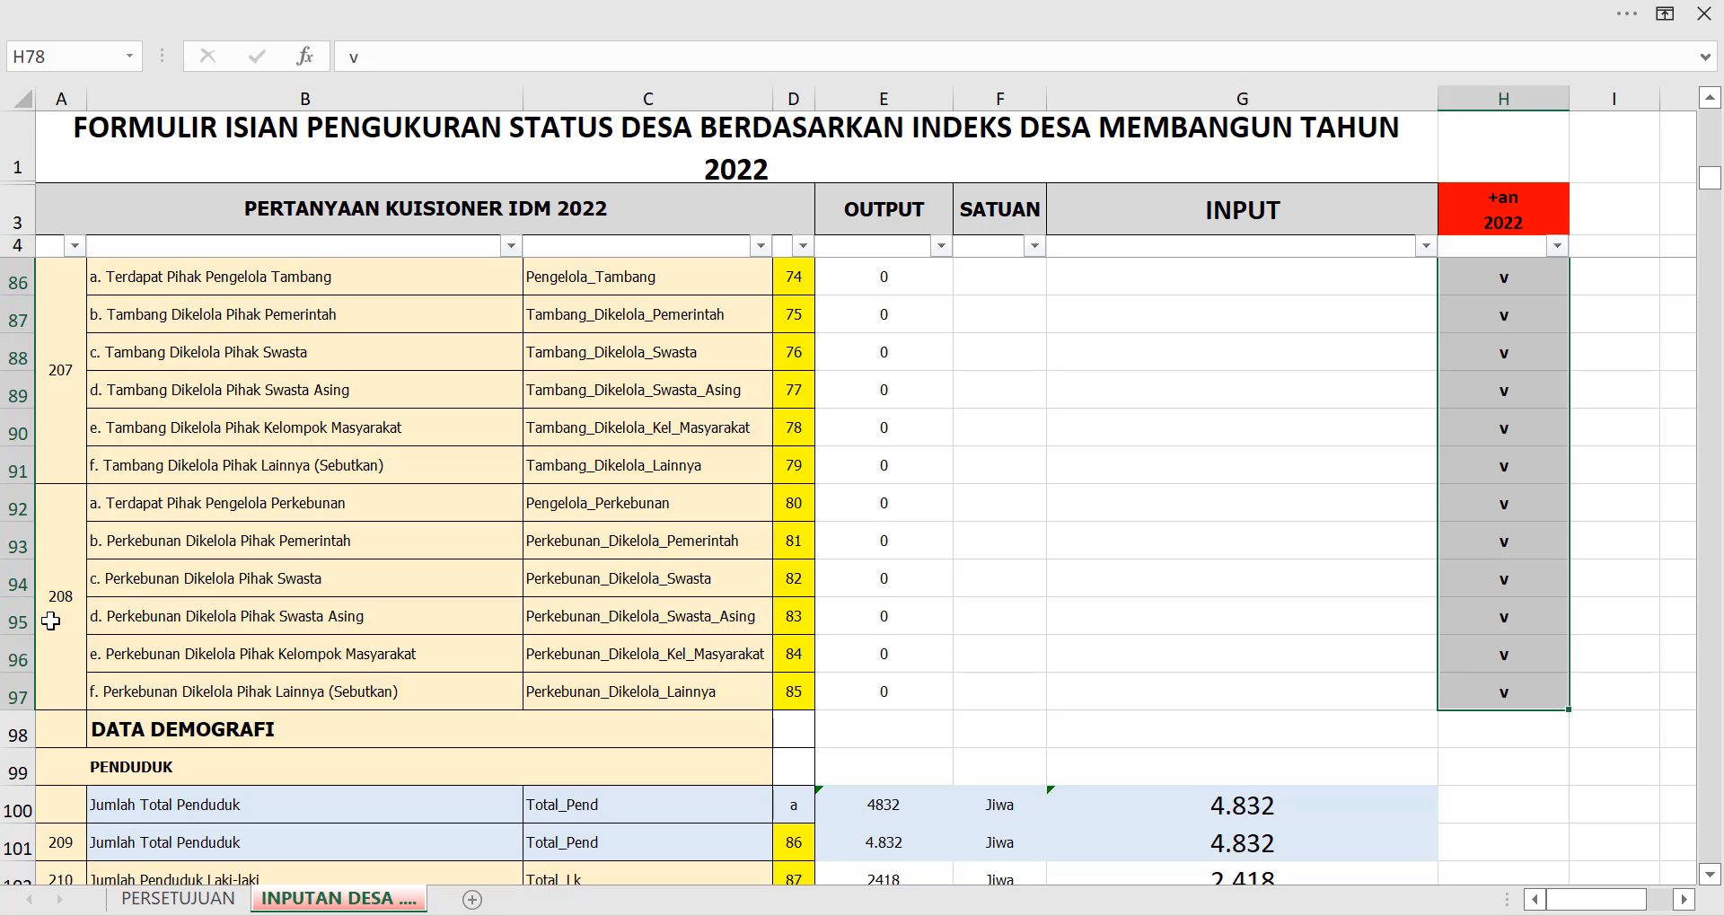
scroll(50, 621, "up", 4)
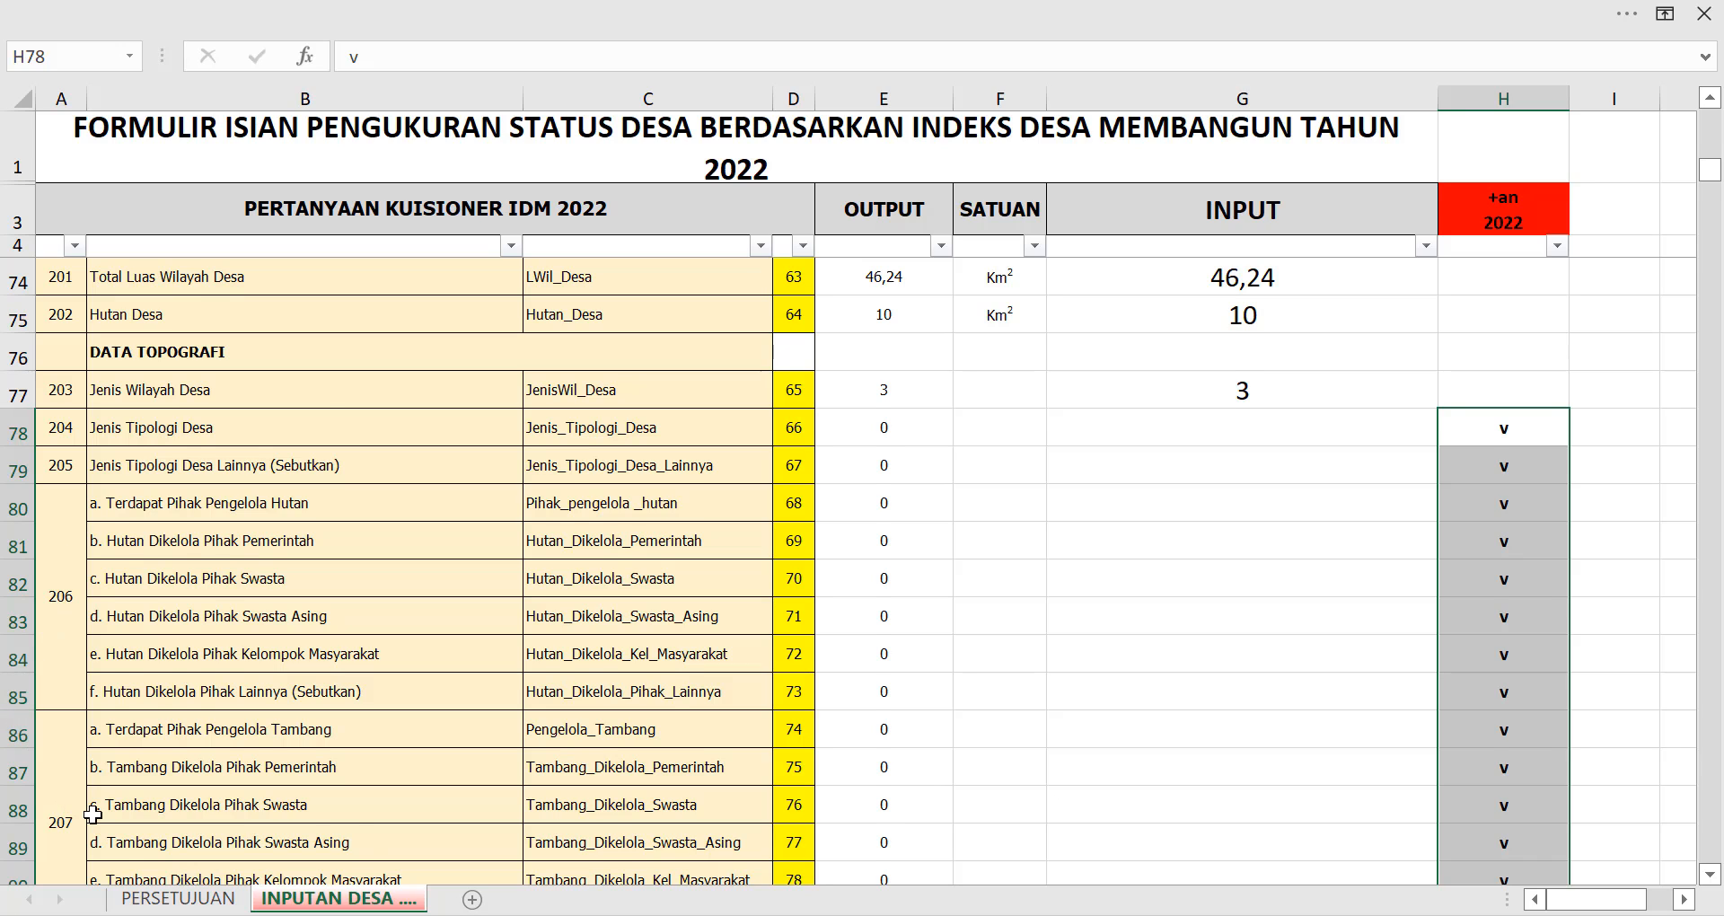
scroll(93, 814, "down", 2)
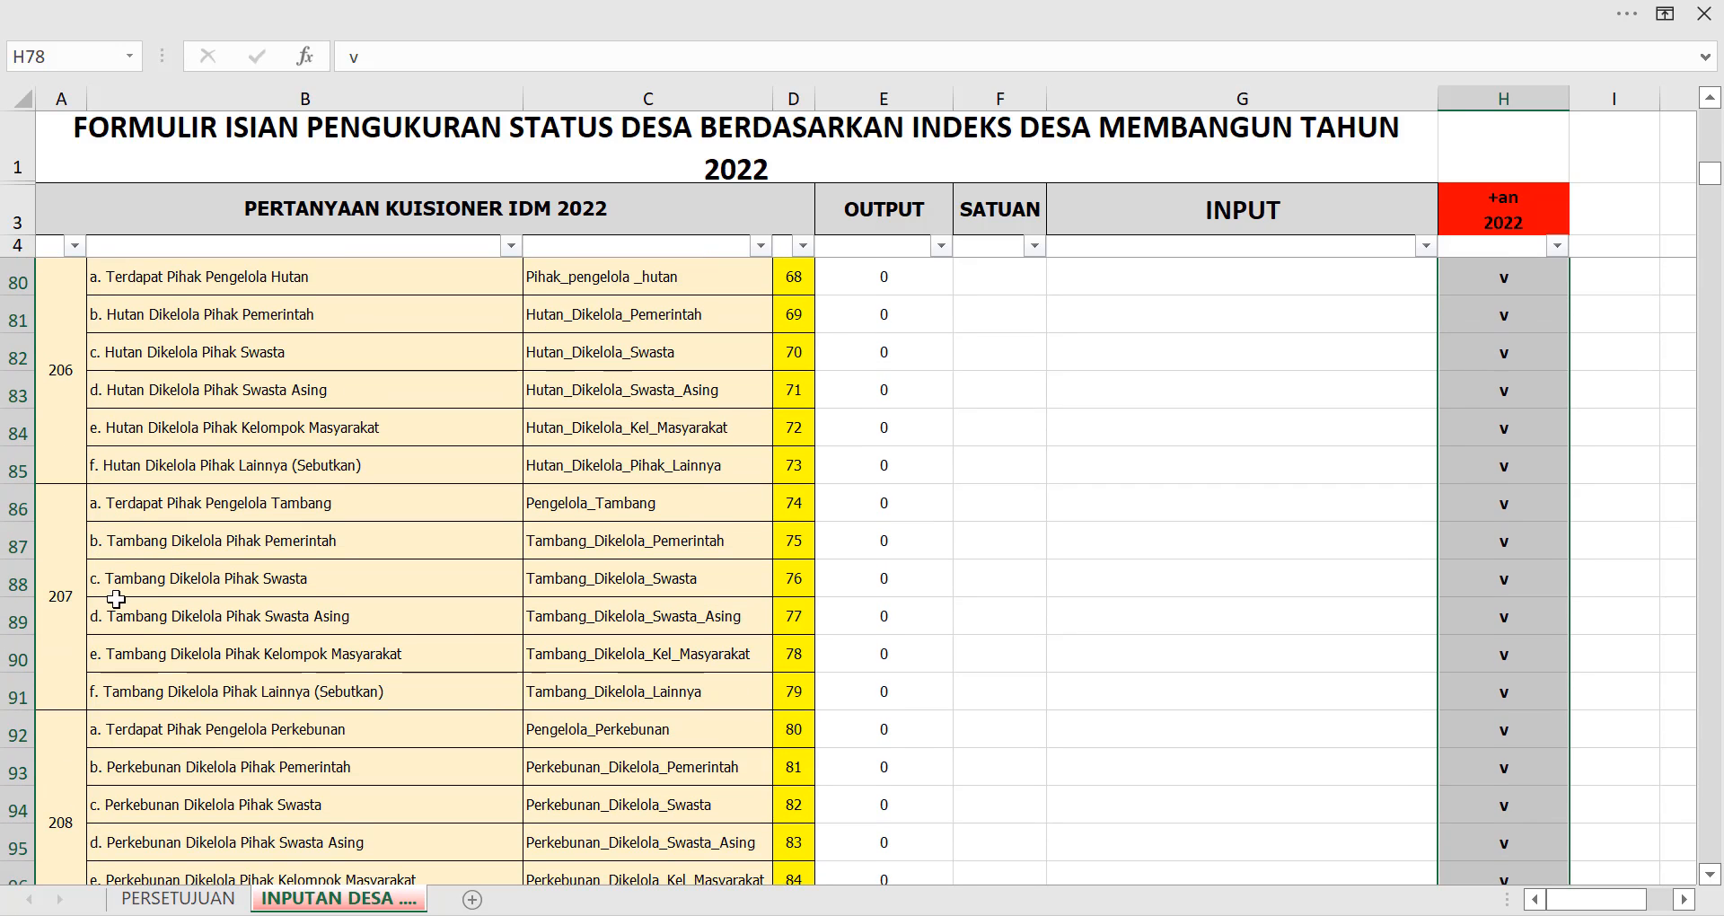
scroll(853, 602, "up", 2)
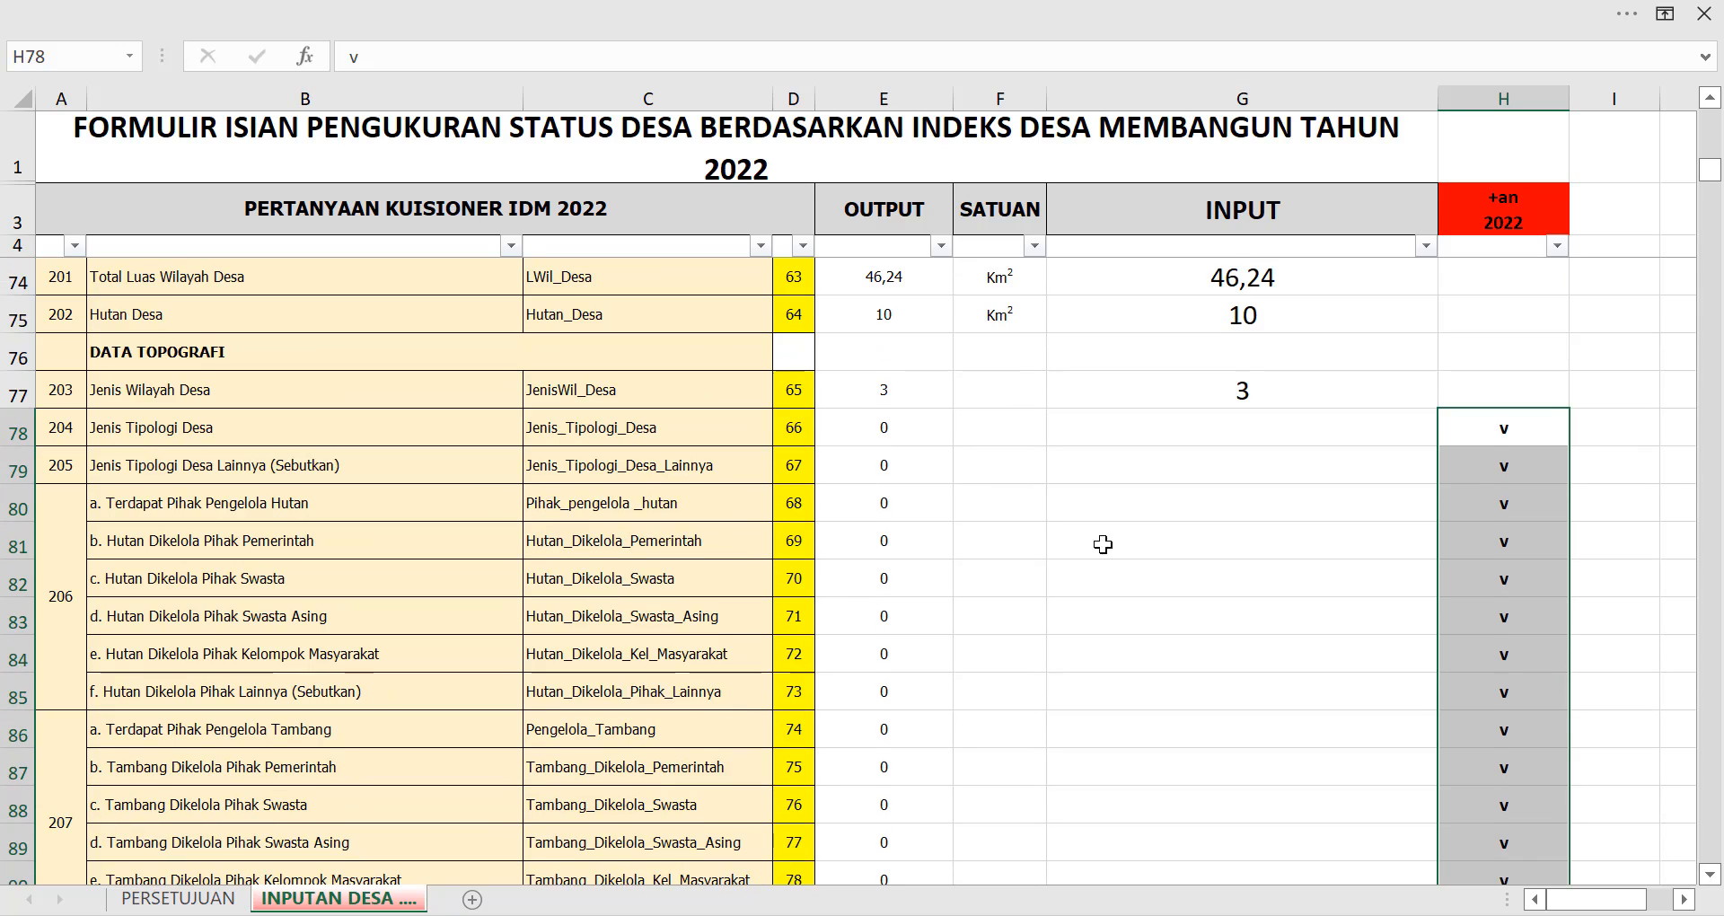
Check item 204 in the PDF guide in Edge and enter 9 as the input for Jenis Tipologi Desa in the Excel form.
left_click_drag(1517, 427, 426, 427)
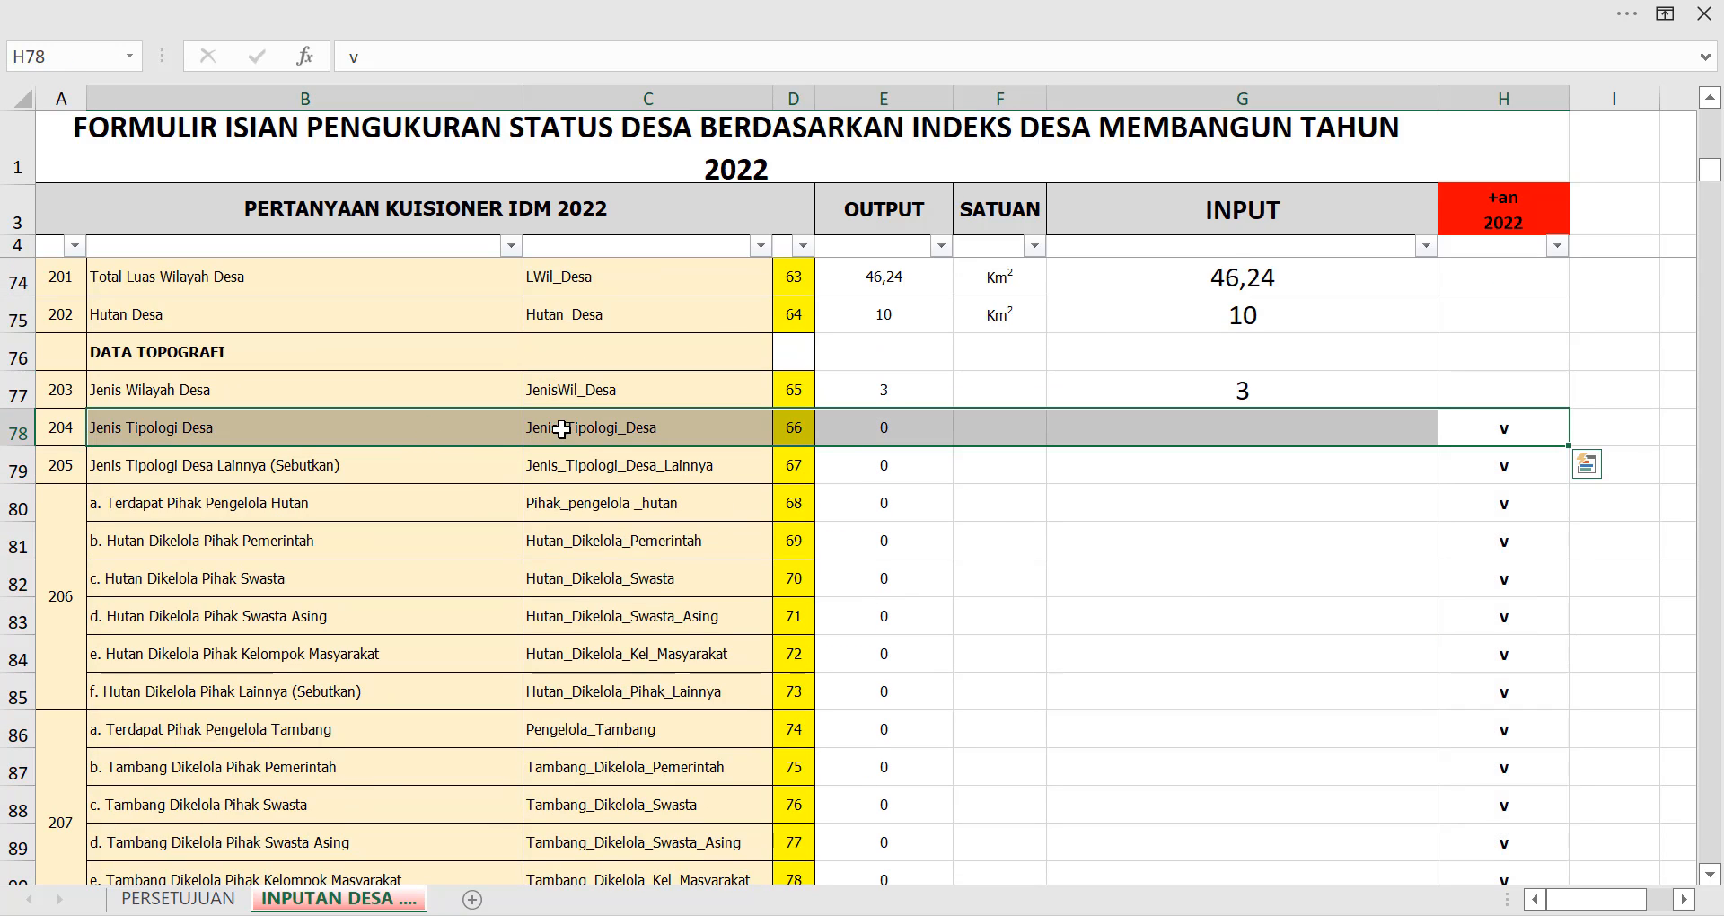
key("alt+Tab")
scroll(539, 623, "down", 3)
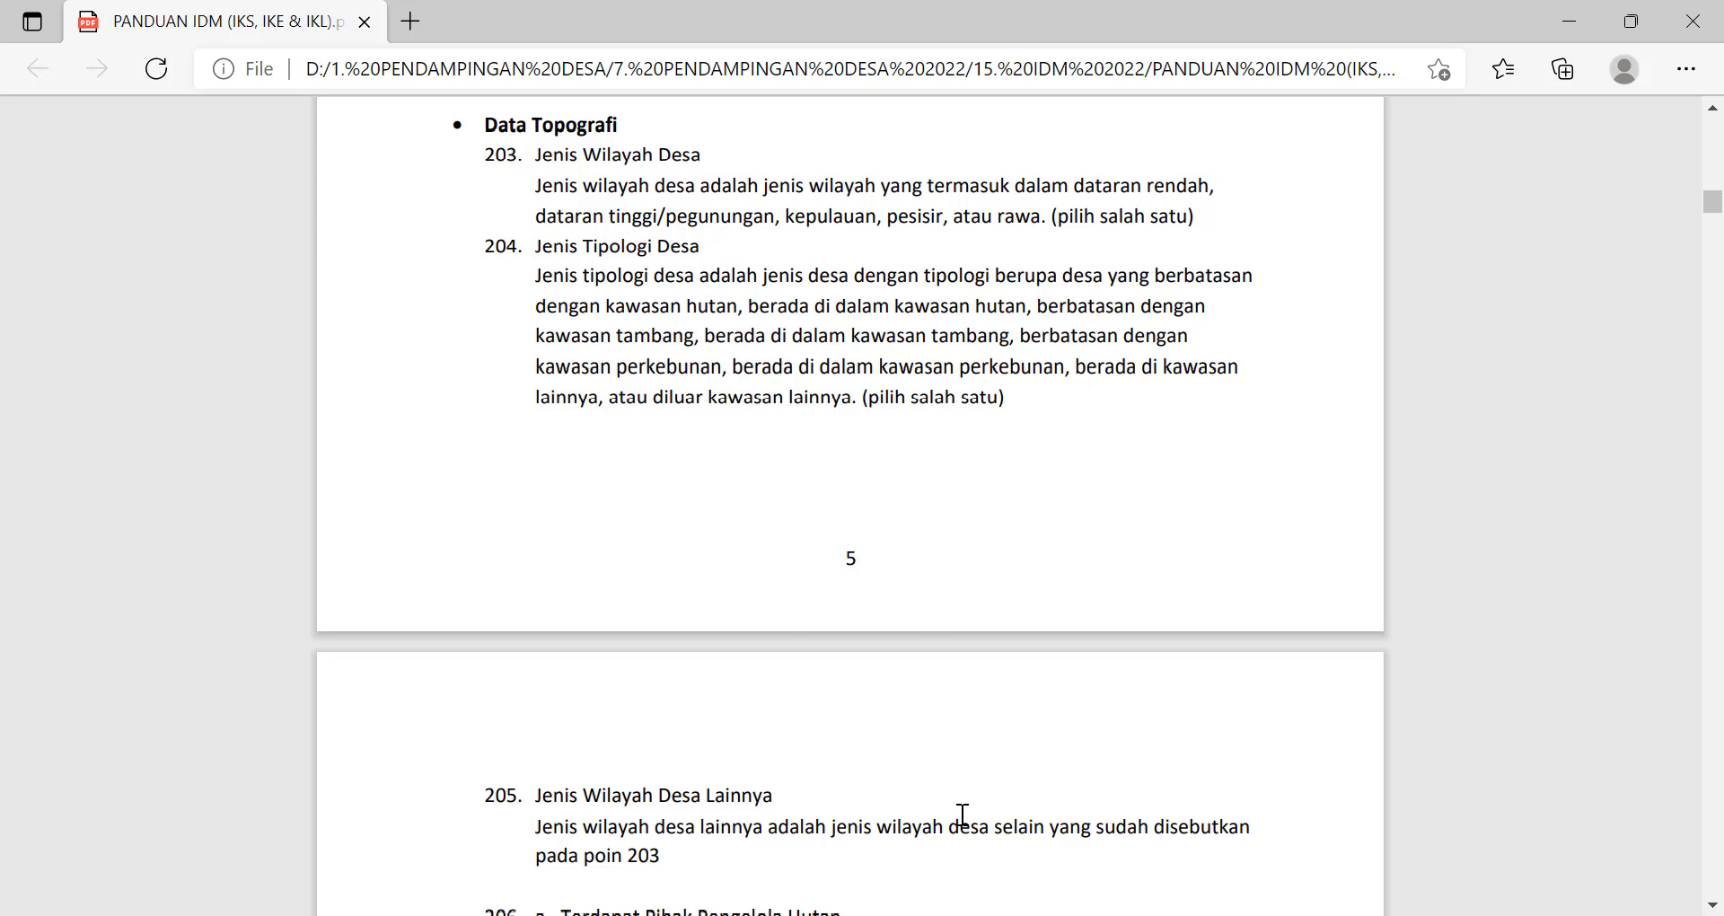
key("alt+Tab")
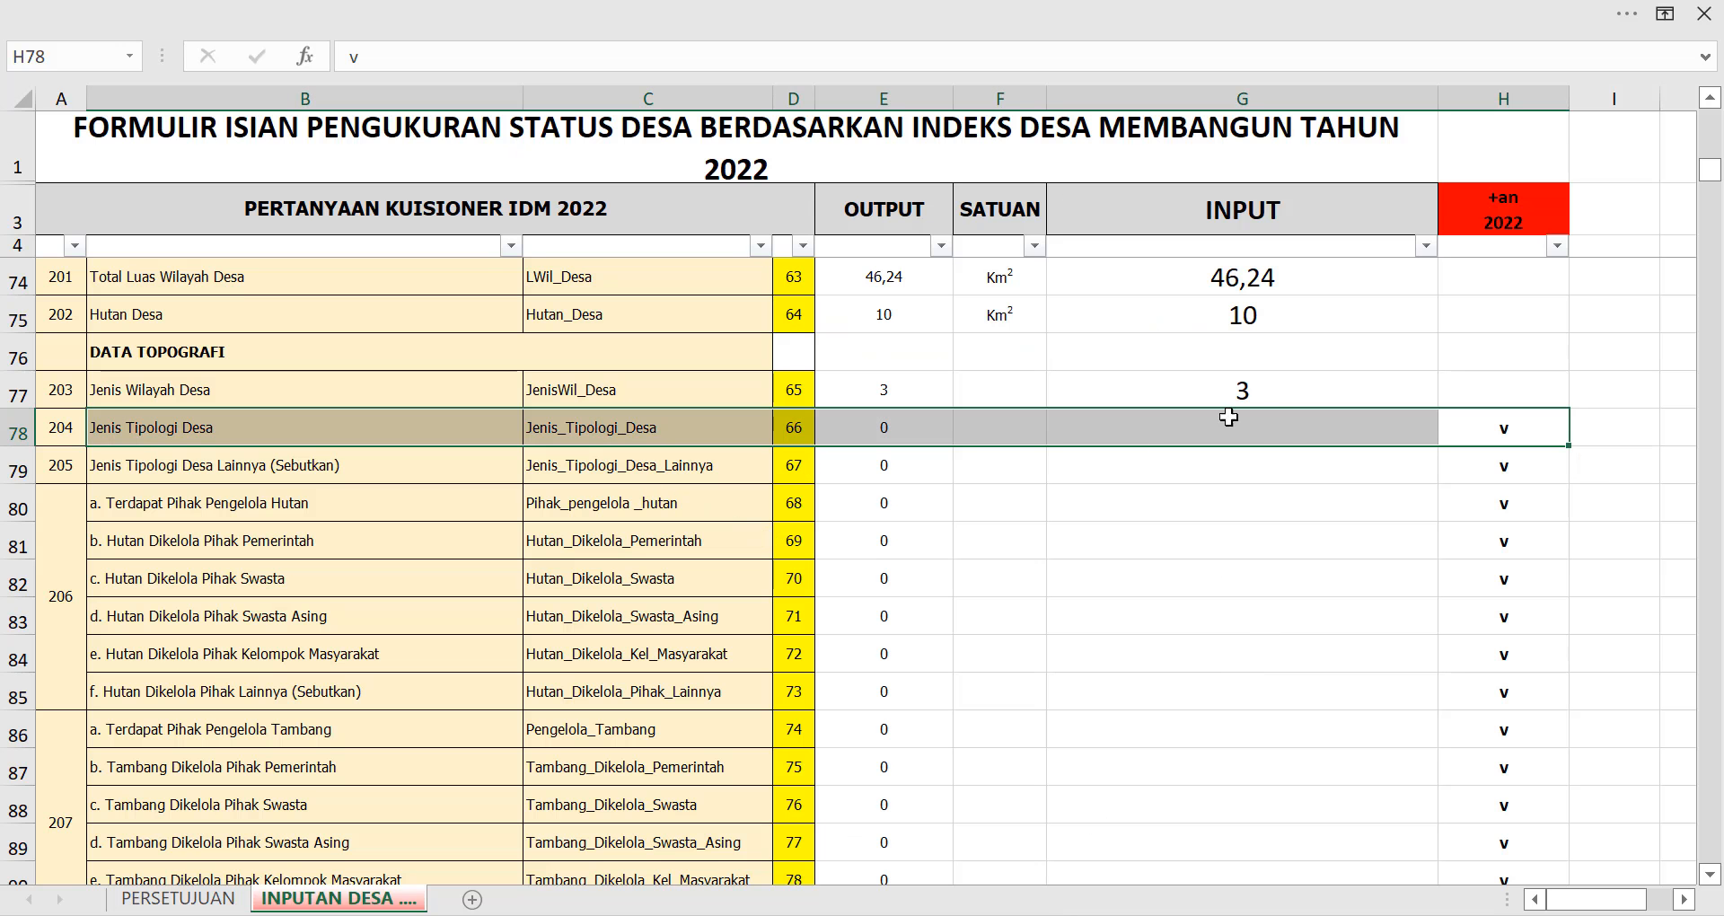
left_click(1291, 433)
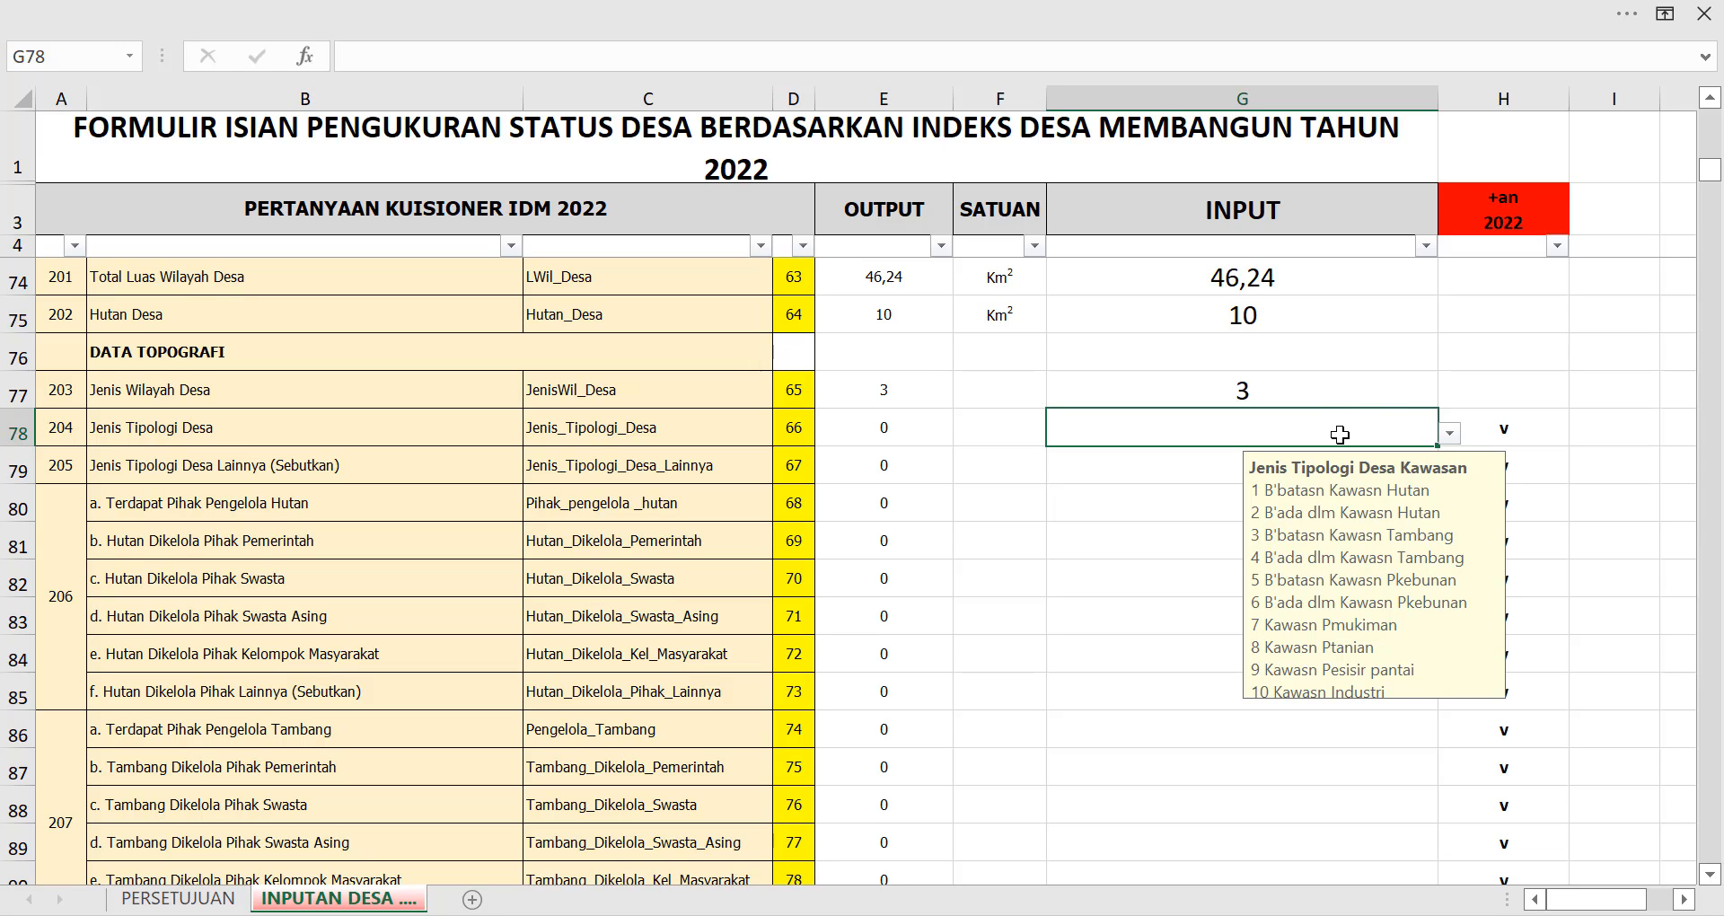
type("9")
left_click(1192, 583)
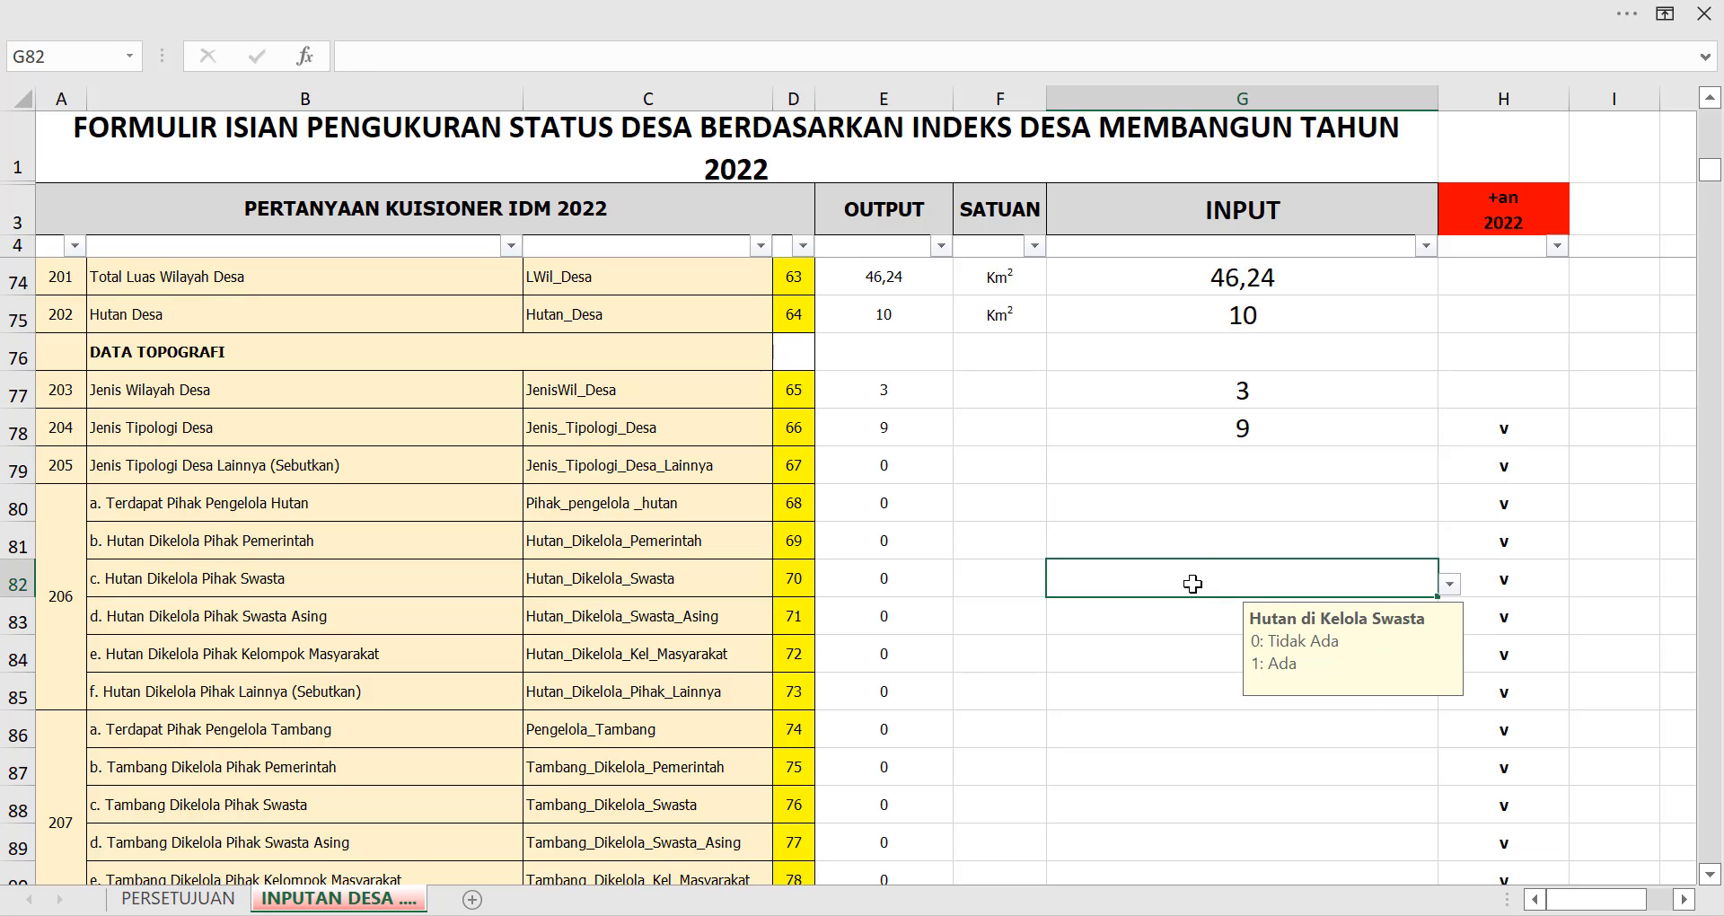
left_click(1271, 430)
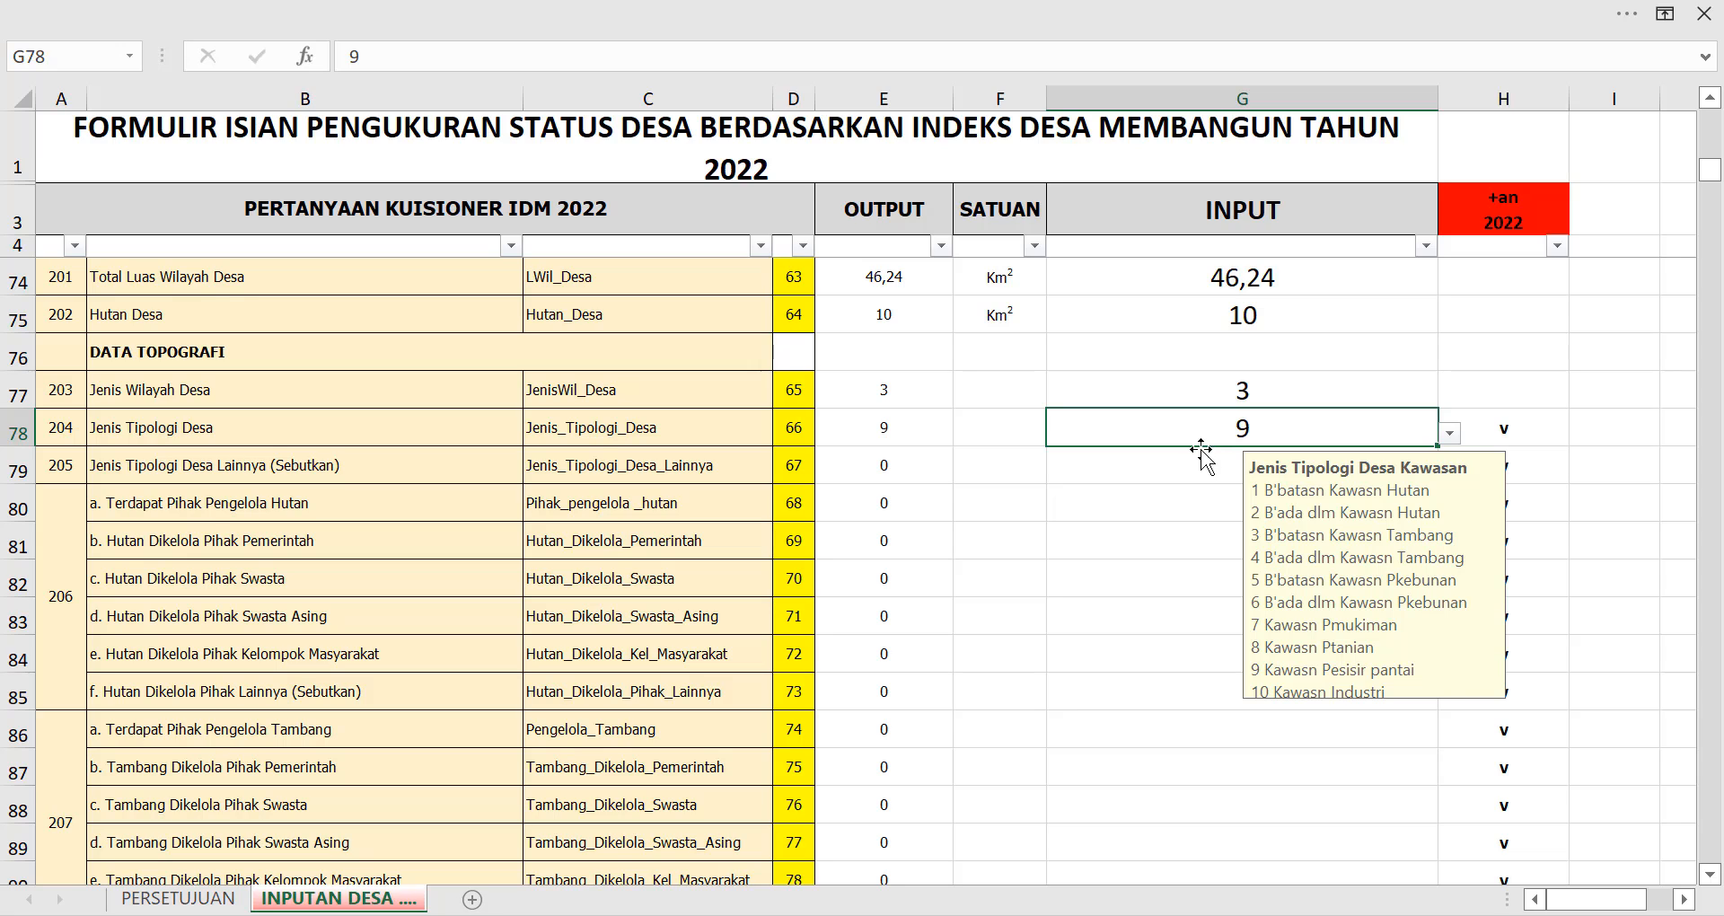
Compare the Jenis Tipologi Desa Lainnya input with the explanation of item 205 in the PDF guide in Edge.
left_click(1180, 468)
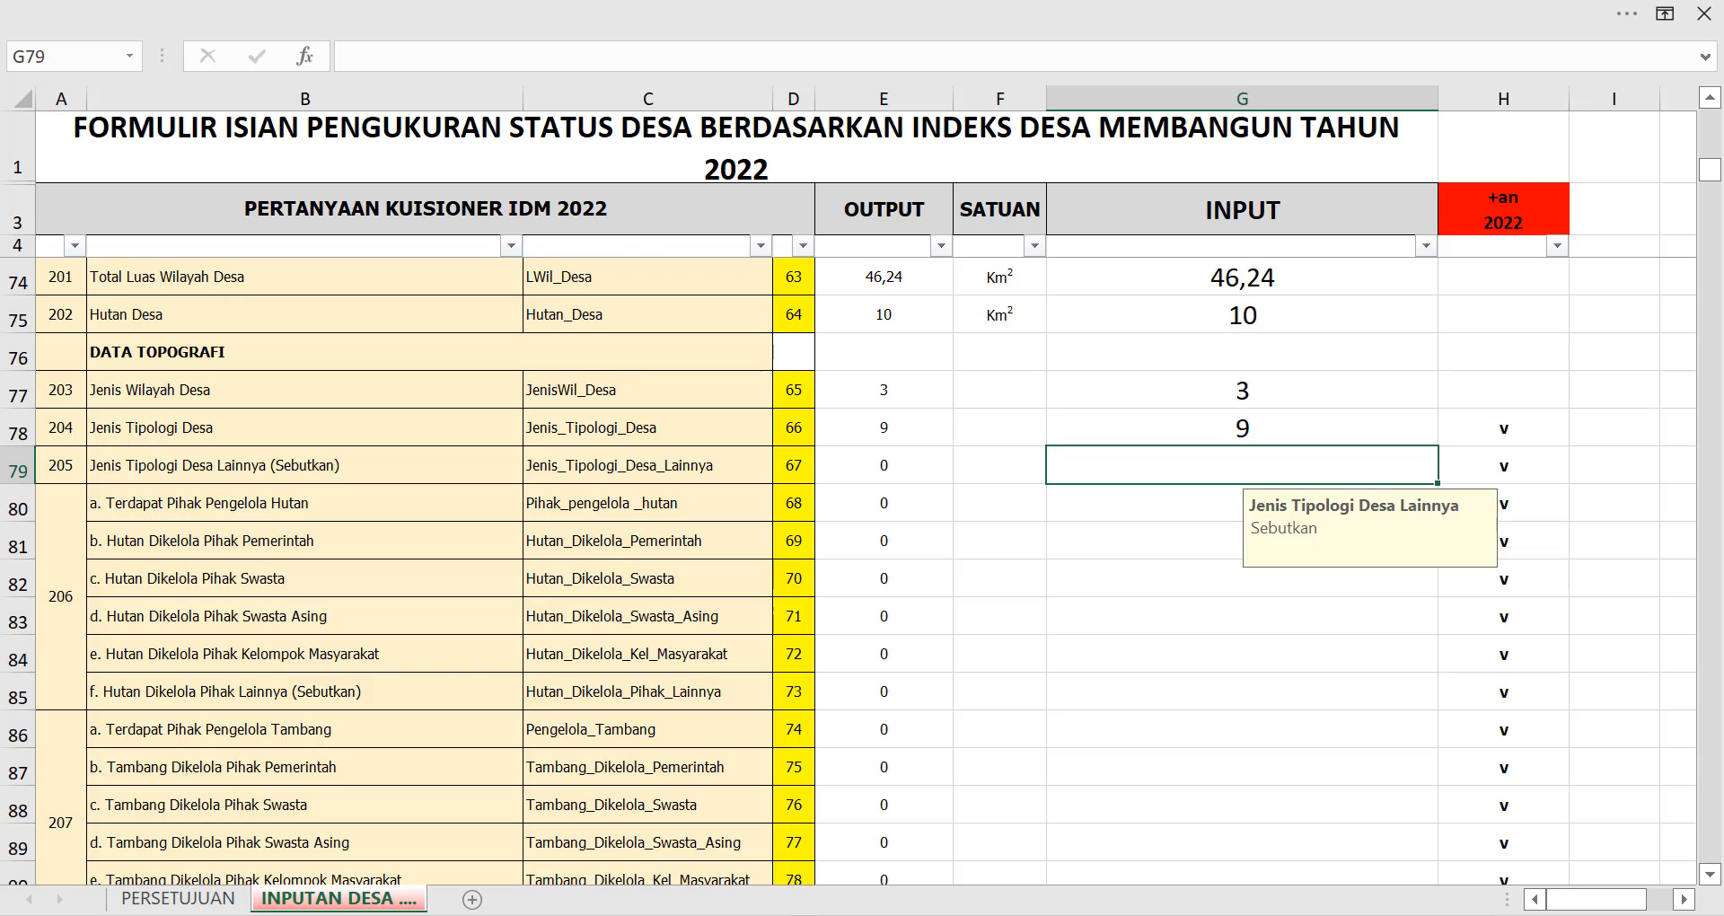
key("alt+Tab")
scroll(629, 763, "down", 3)
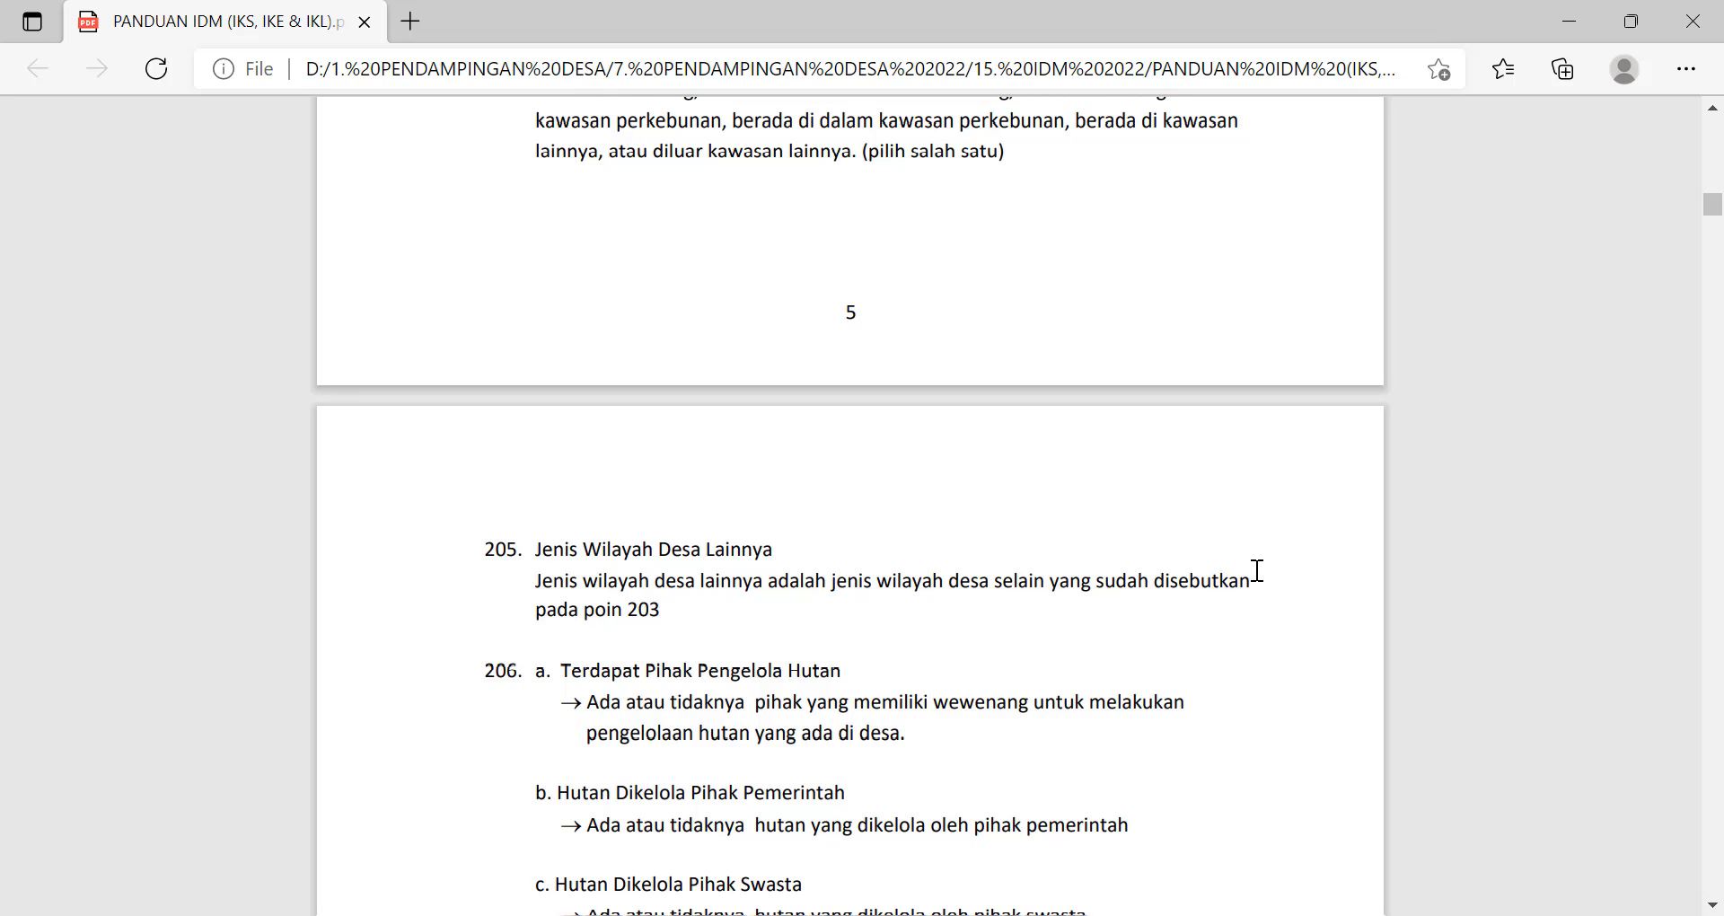
scroll(766, 665, "up", 3)
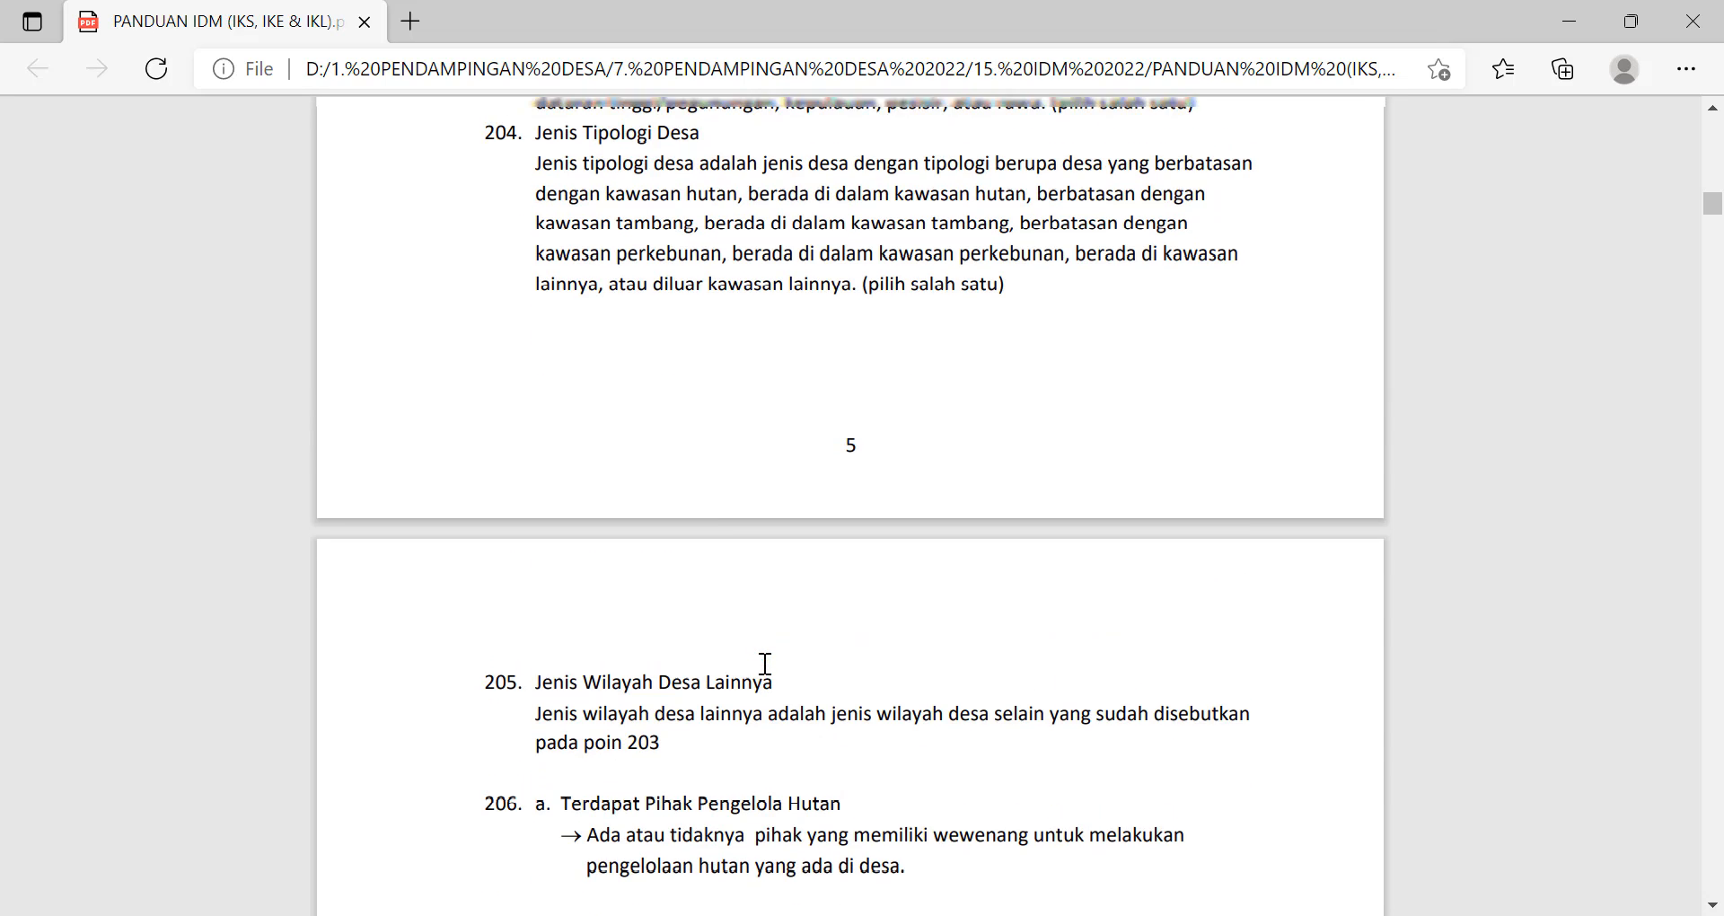
left_click(1005, 915)
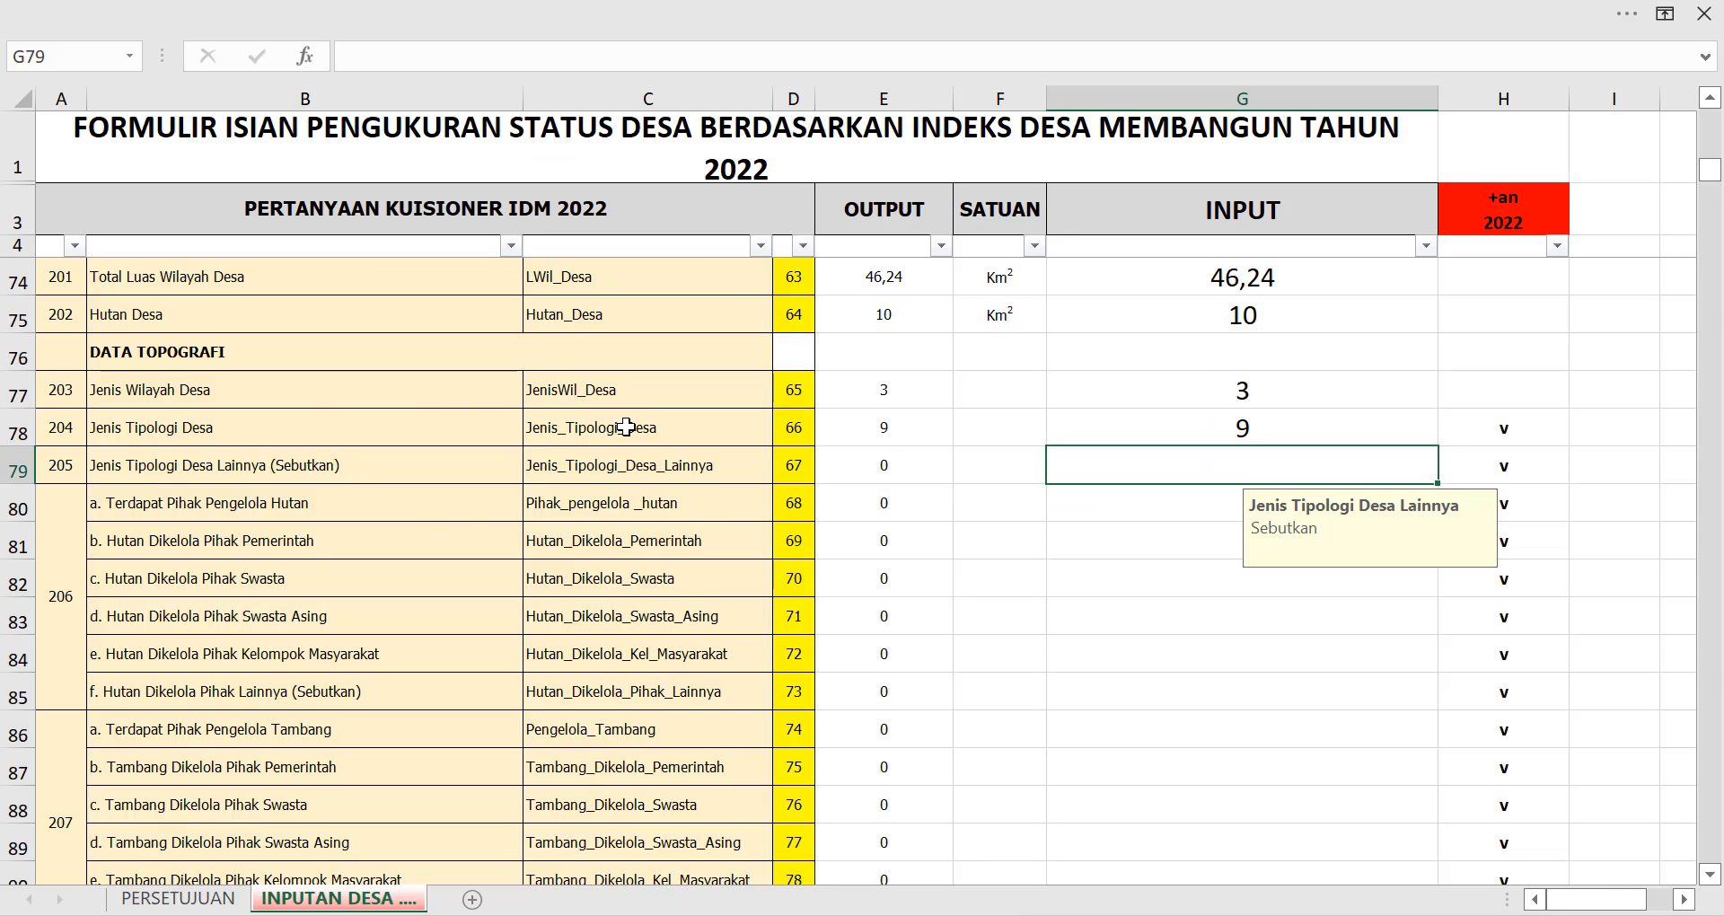
Enter 1 (Ada) as the input for question 206a, Terdapat Pihak Pengelola Hutan.
scroll(626, 427, "down", 1)
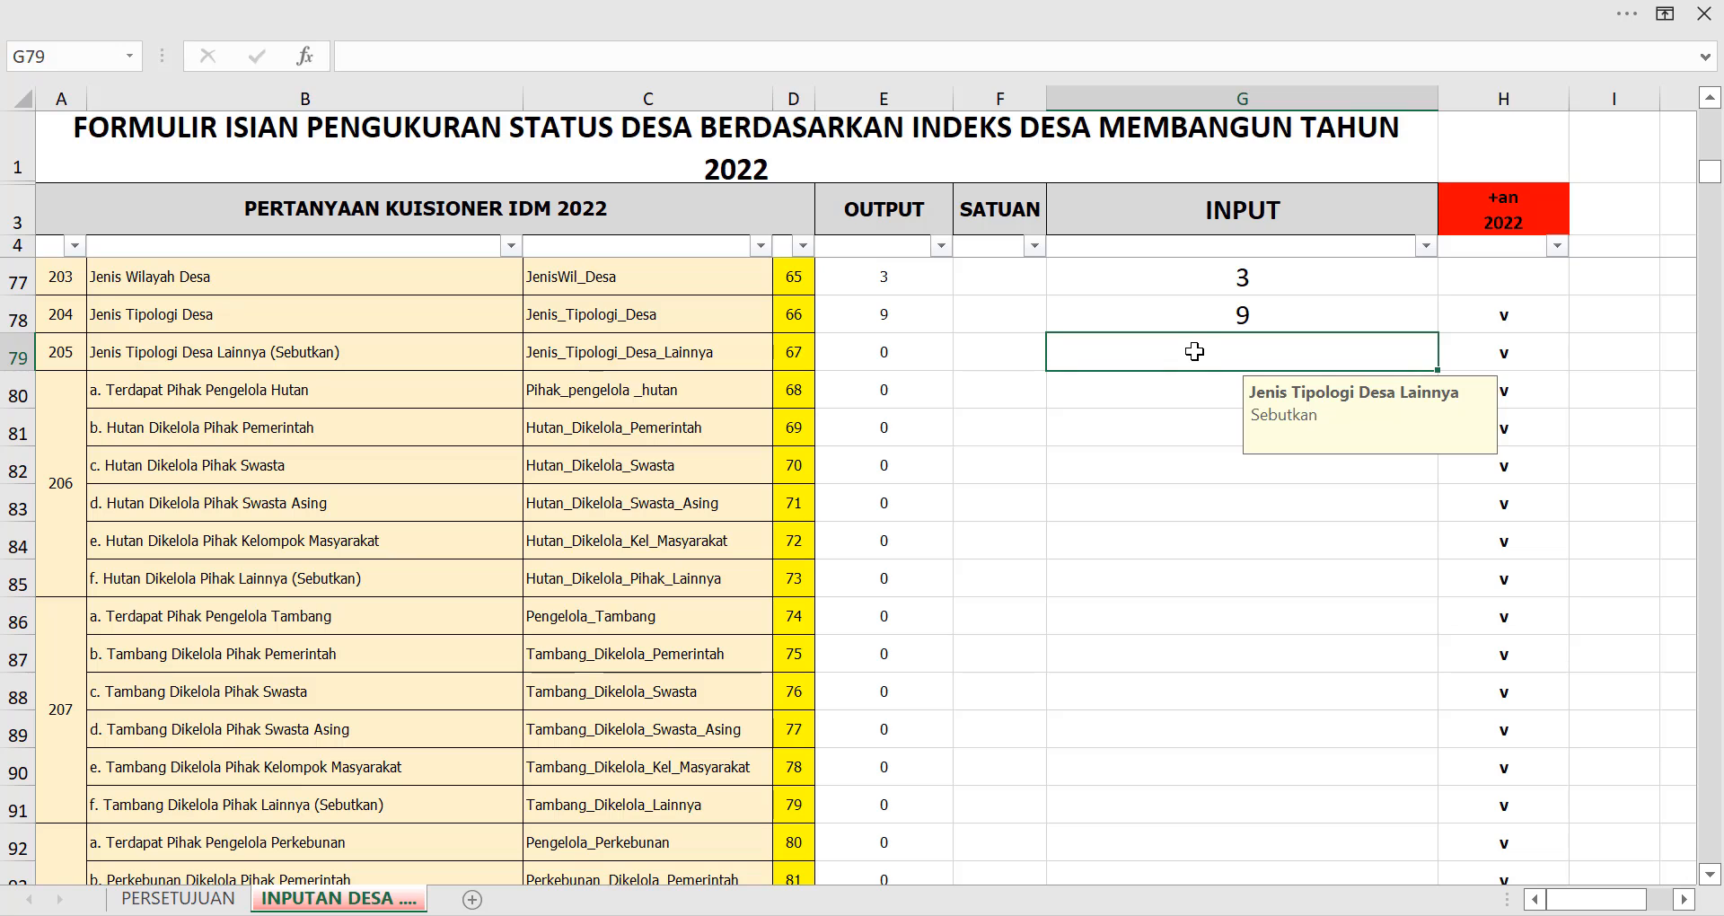
left_click(355, 397)
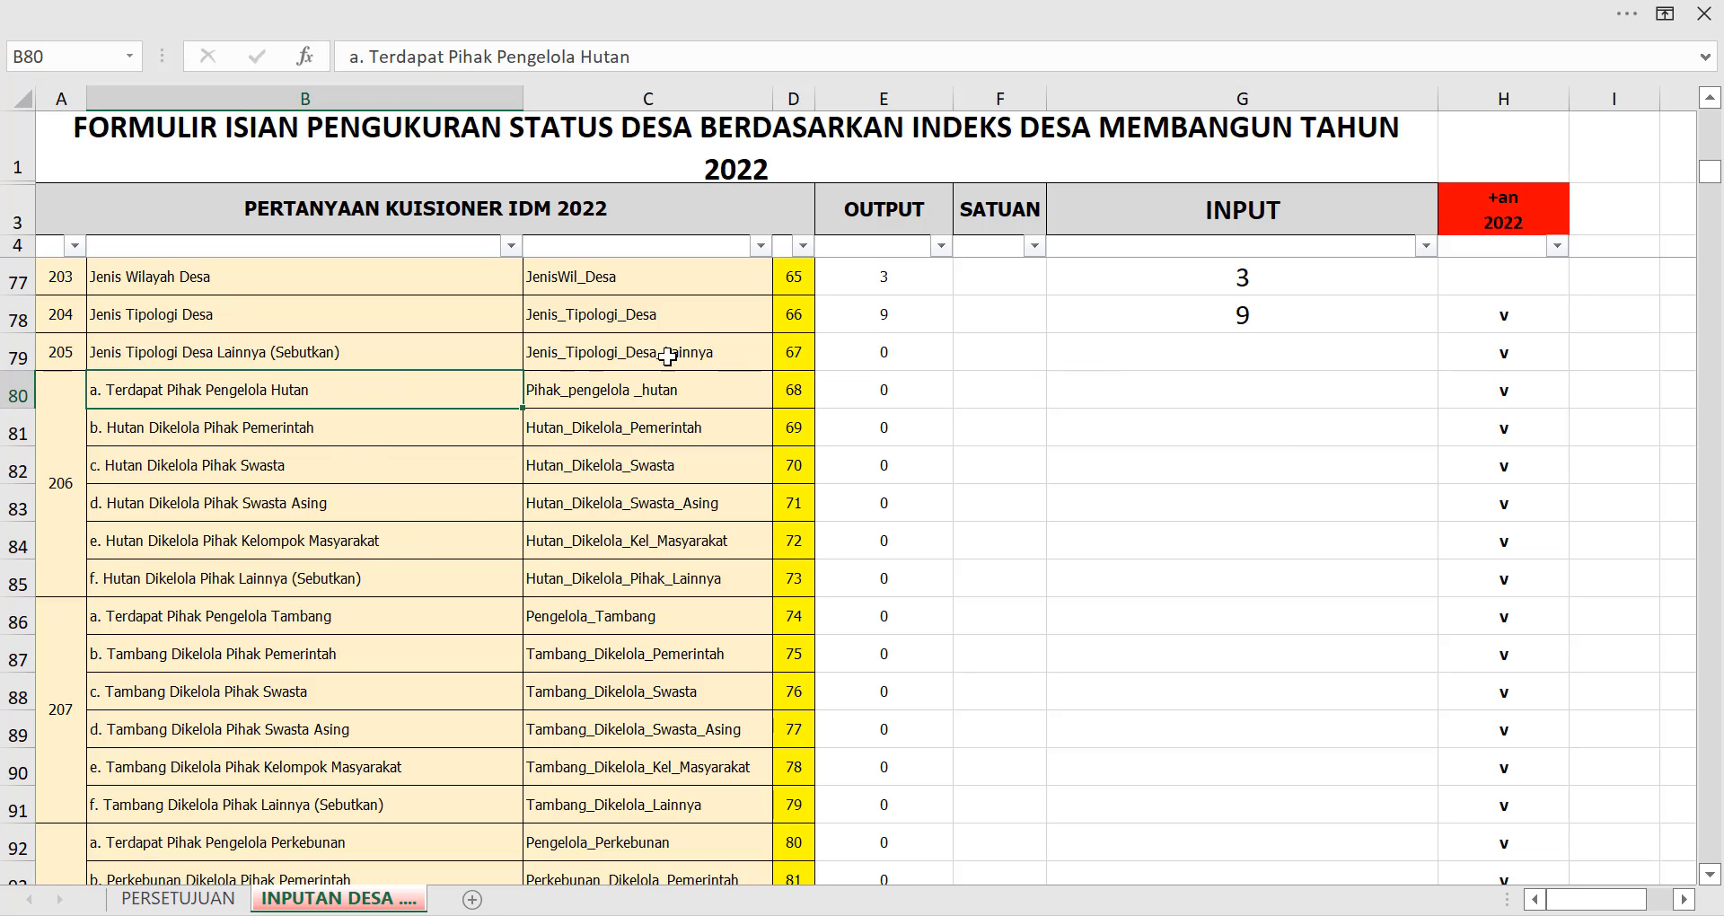
left_click(1204, 387)
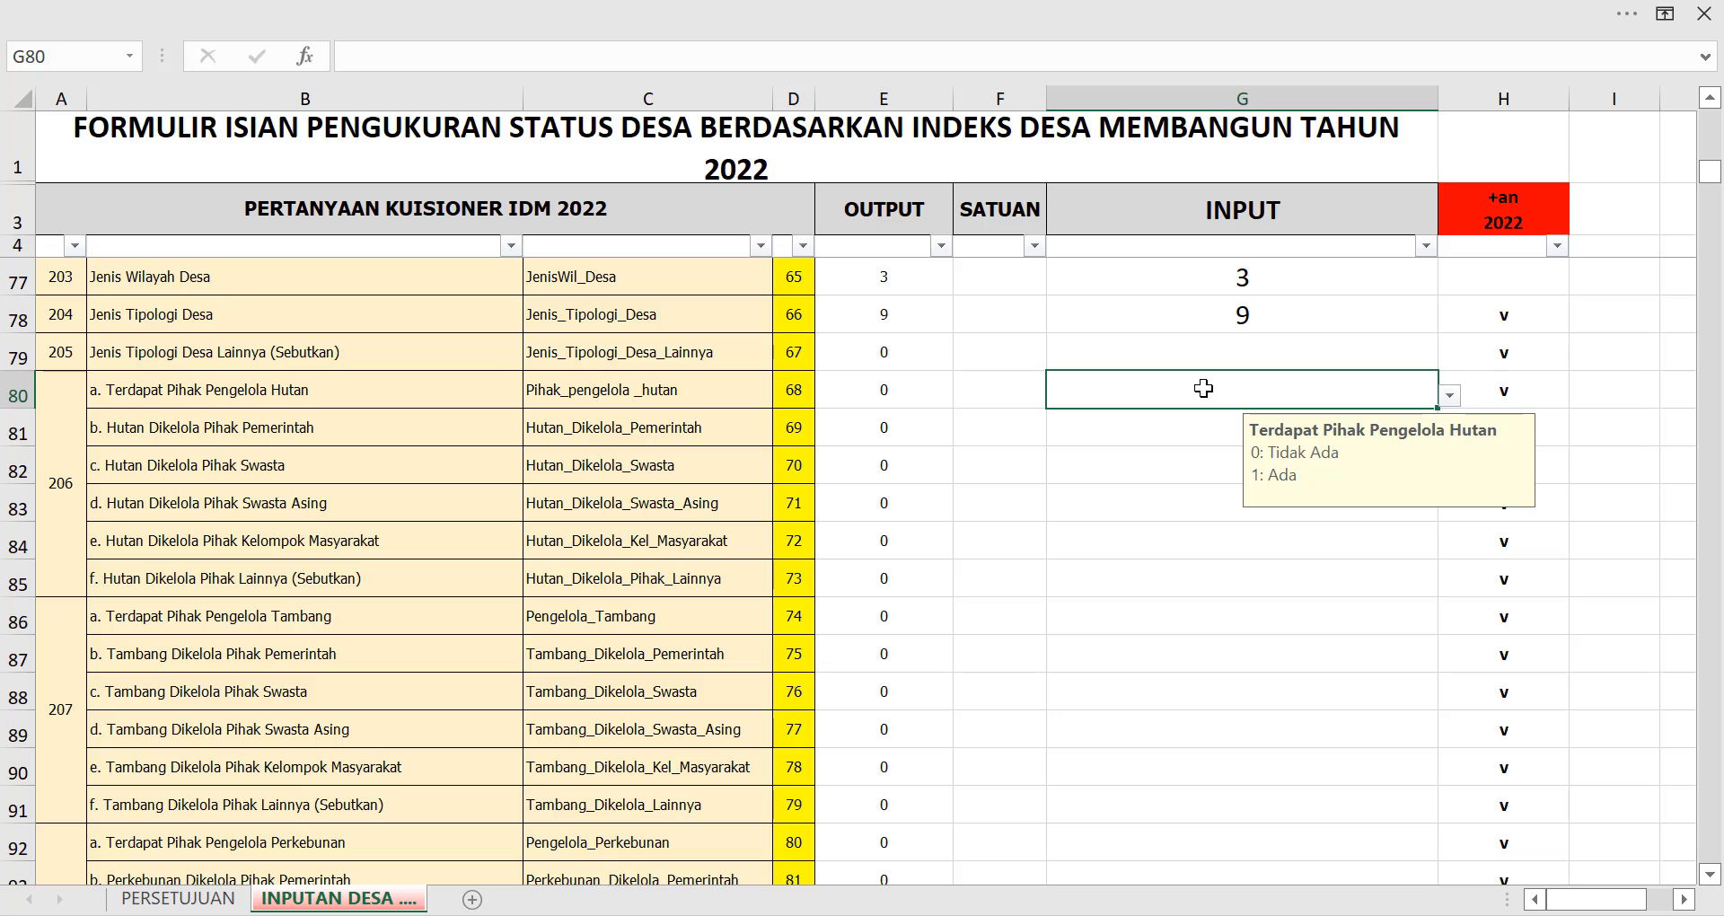
type("1")
left_click(1194, 437)
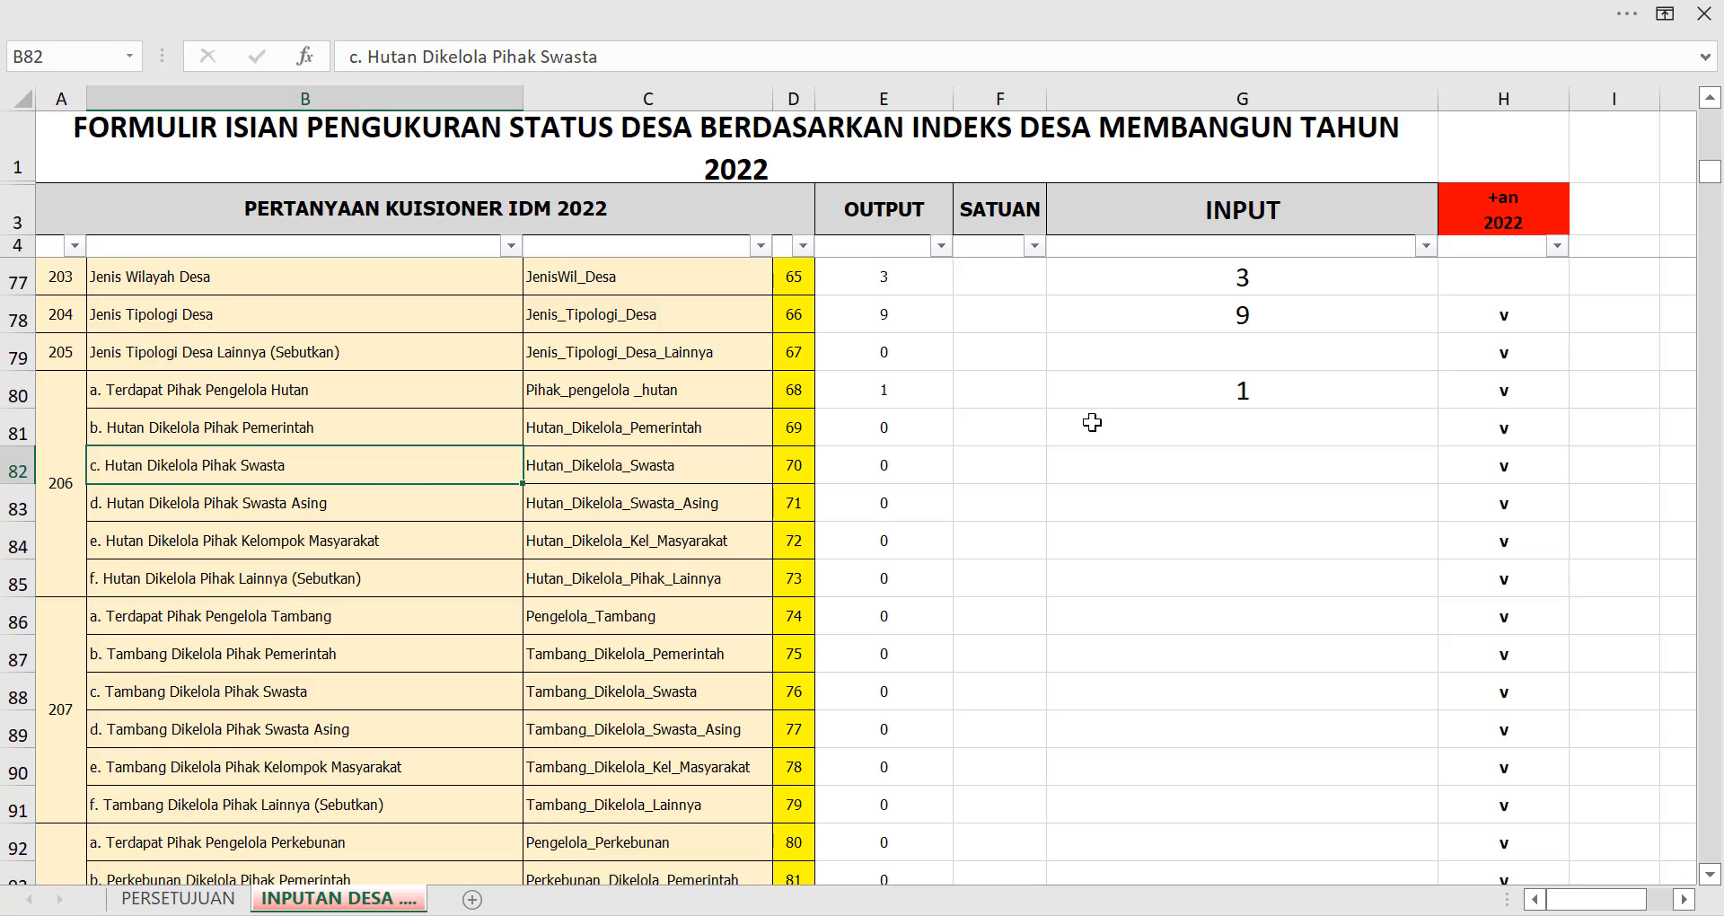
Enter 0 (Tidak Ada) as the input for questions 206b and 206c, forest managed by Pemerintah and by Swasta.
left_click(1176, 458)
left_click(1294, 415)
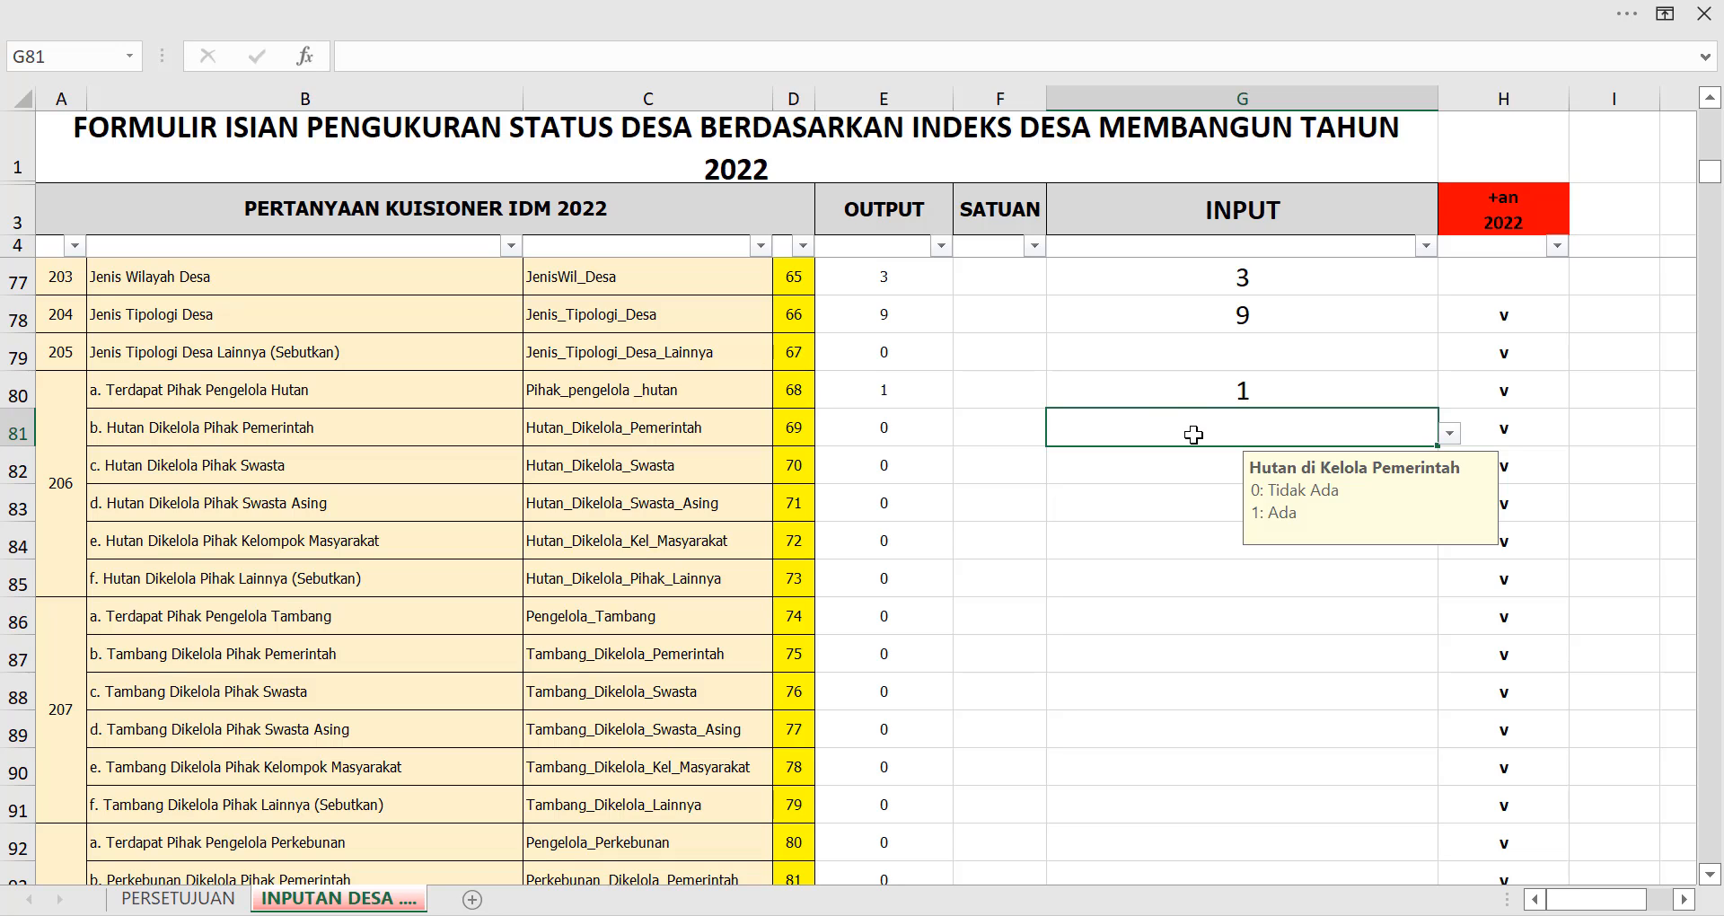
type("0")
key("Return")
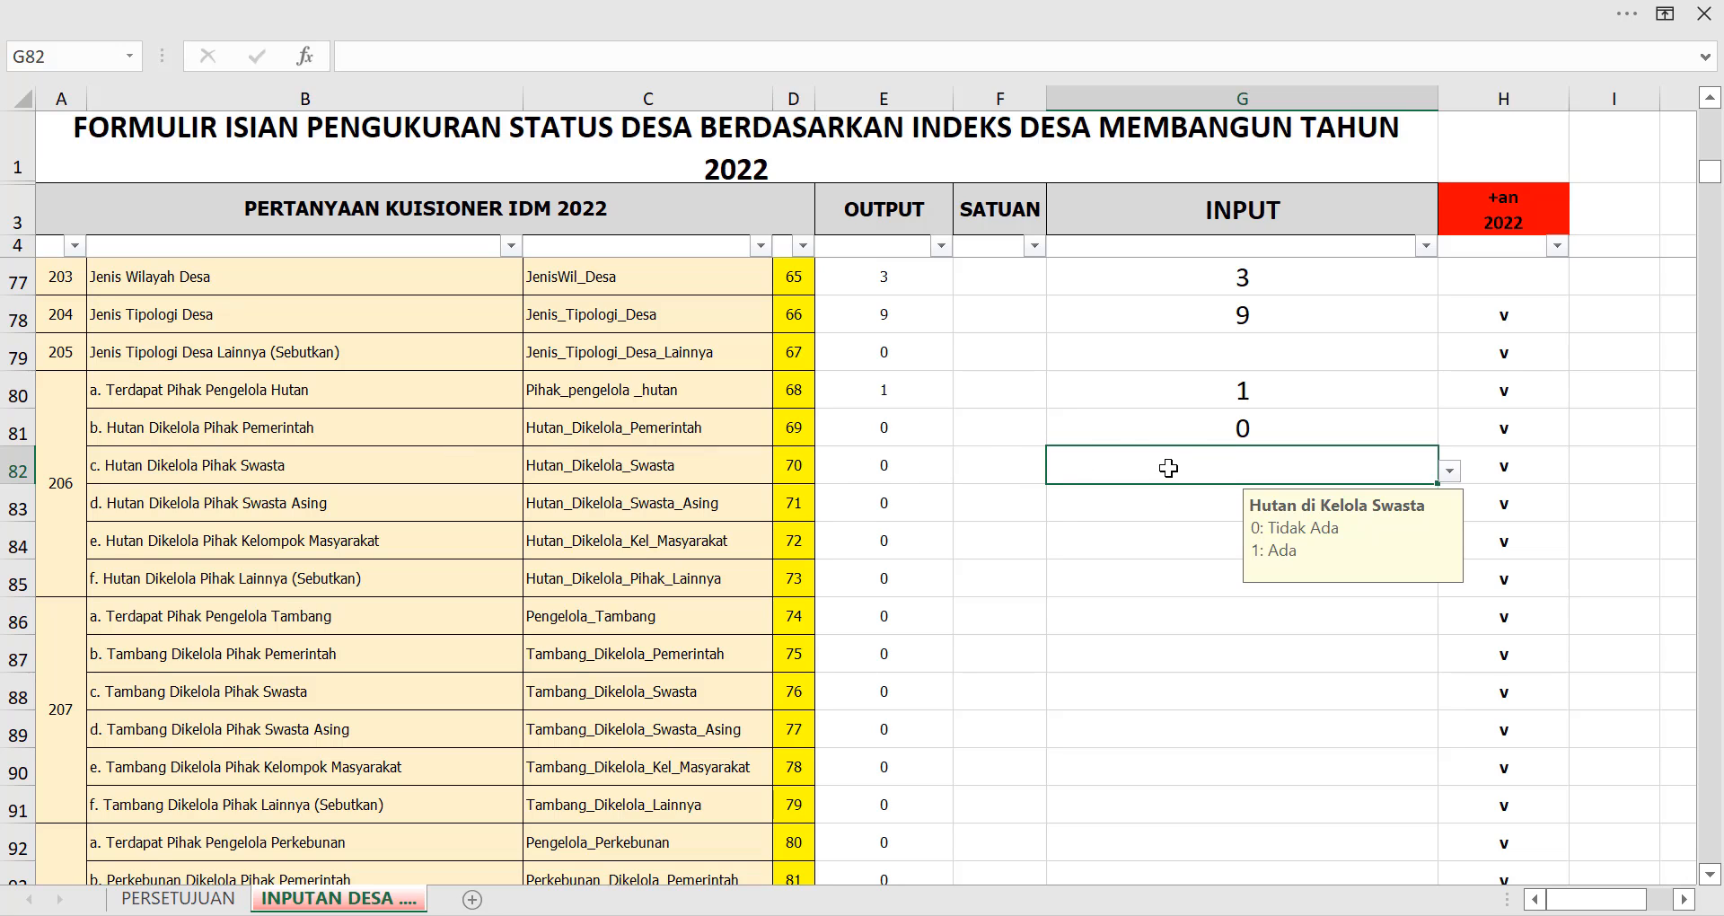
type("0")
key("Return")
type("0")
key("Return")
Enter 0 for question 206d, Hutan Dikelola Pihak Swasta Asing, and 1 for 206e, Hutan Dikelola Pihak Kelompok Masyarakat.
left_click_drag(1208, 429, 399, 459)
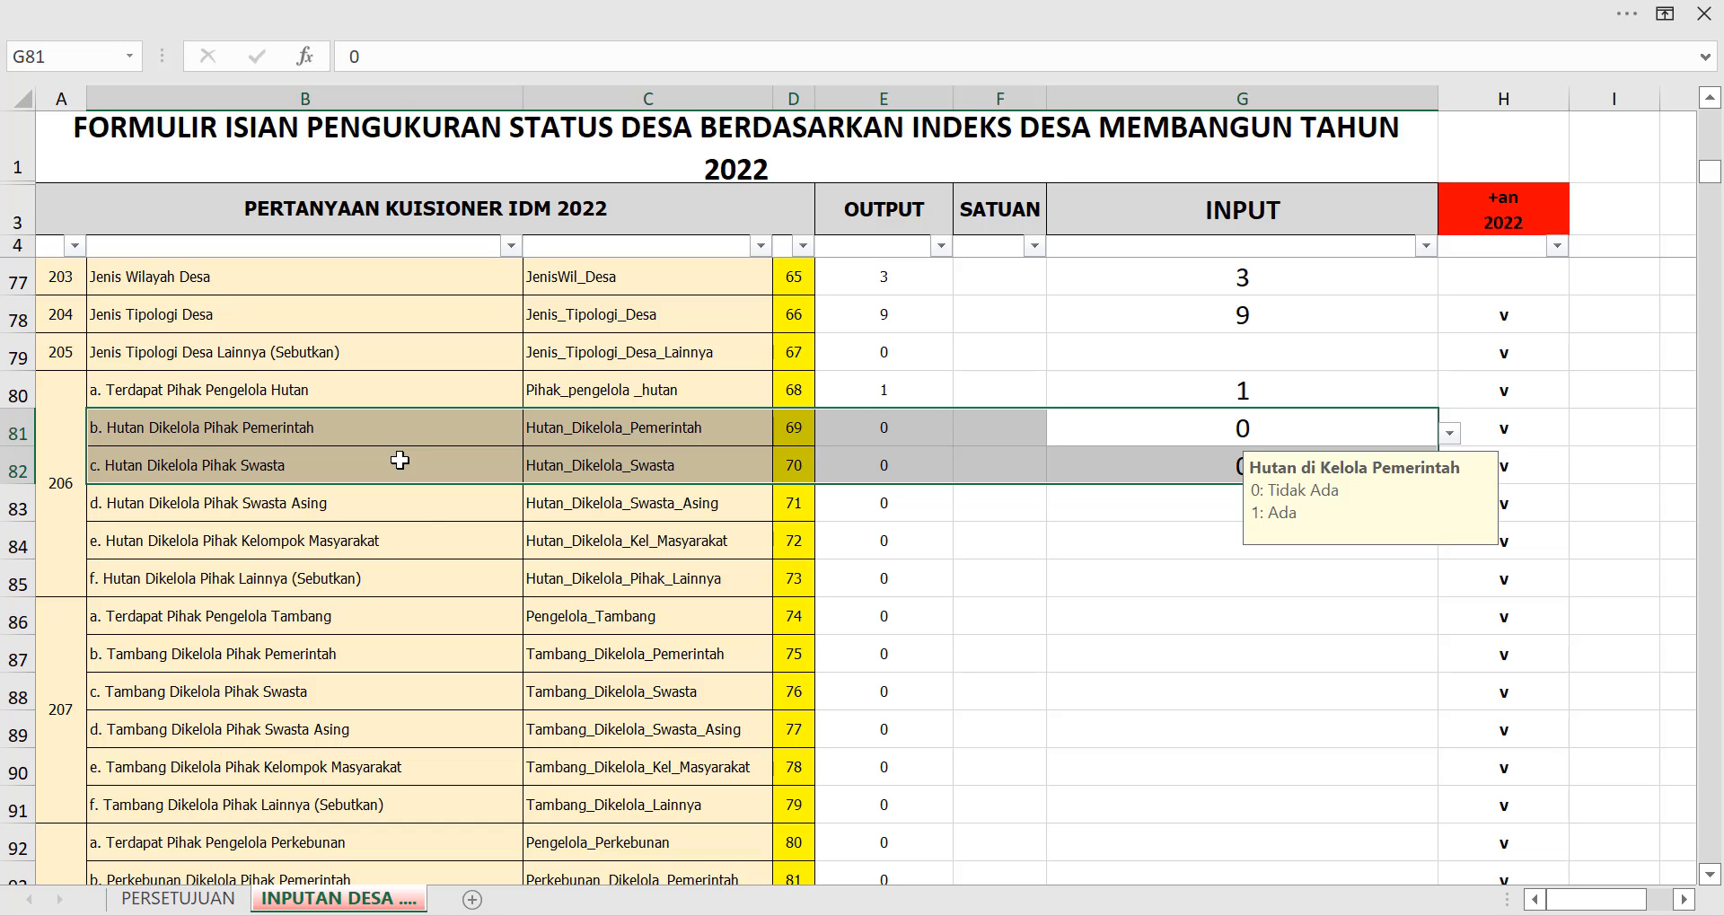
left_click(428, 508)
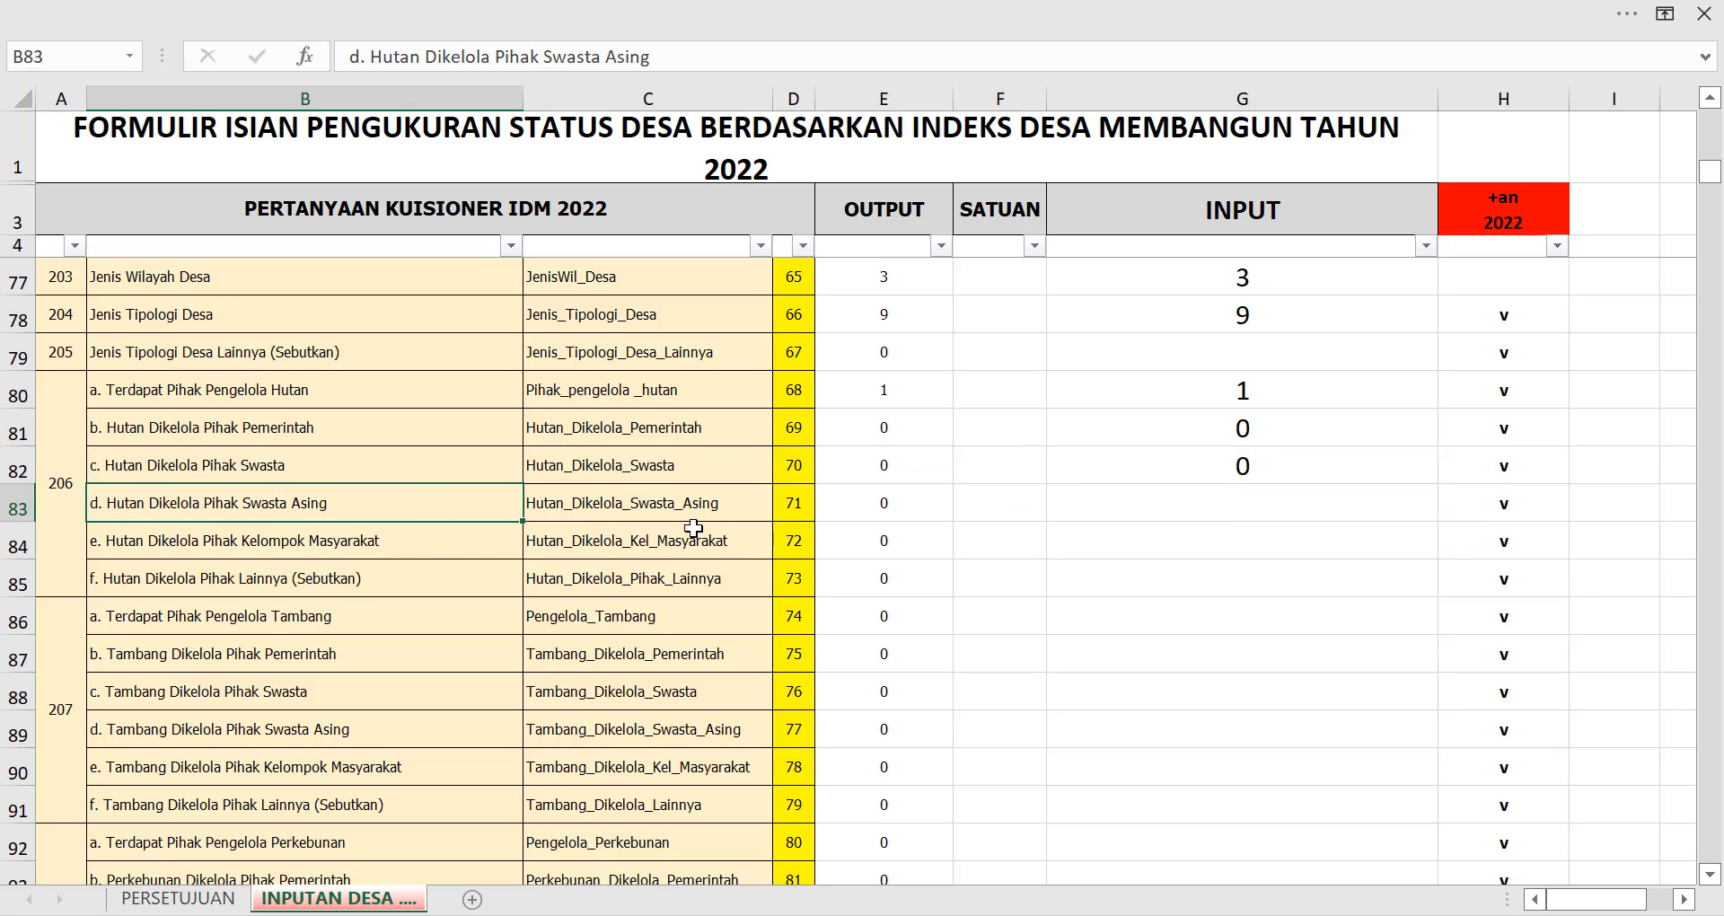
left_click(1295, 493)
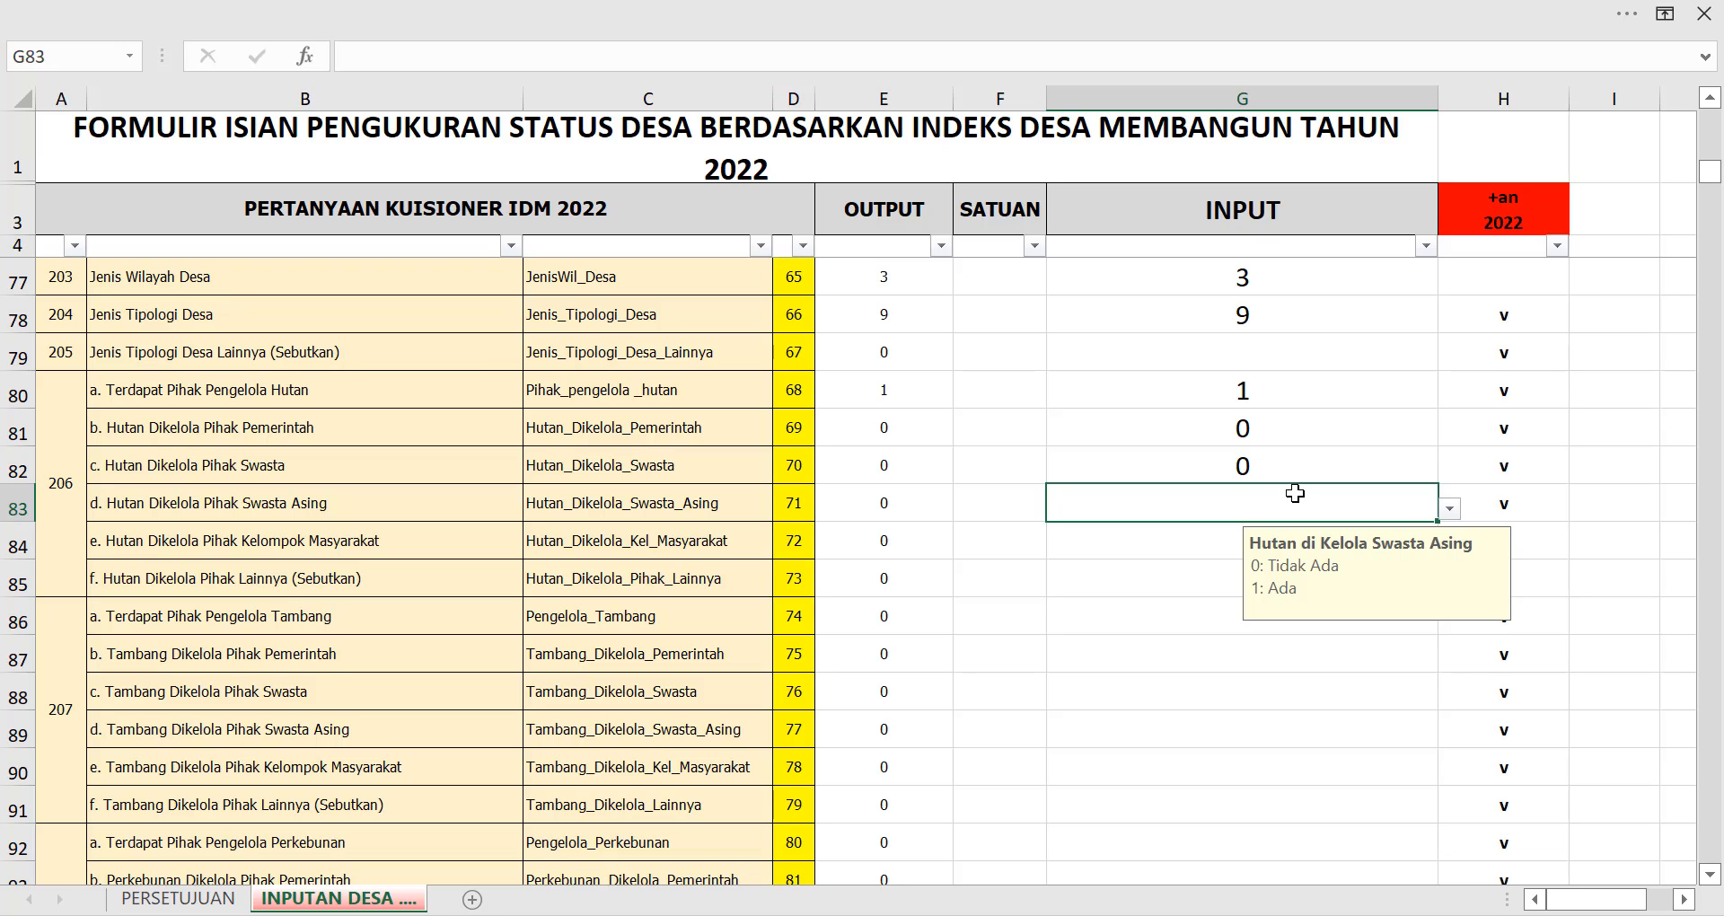
type("0")
key("Return")
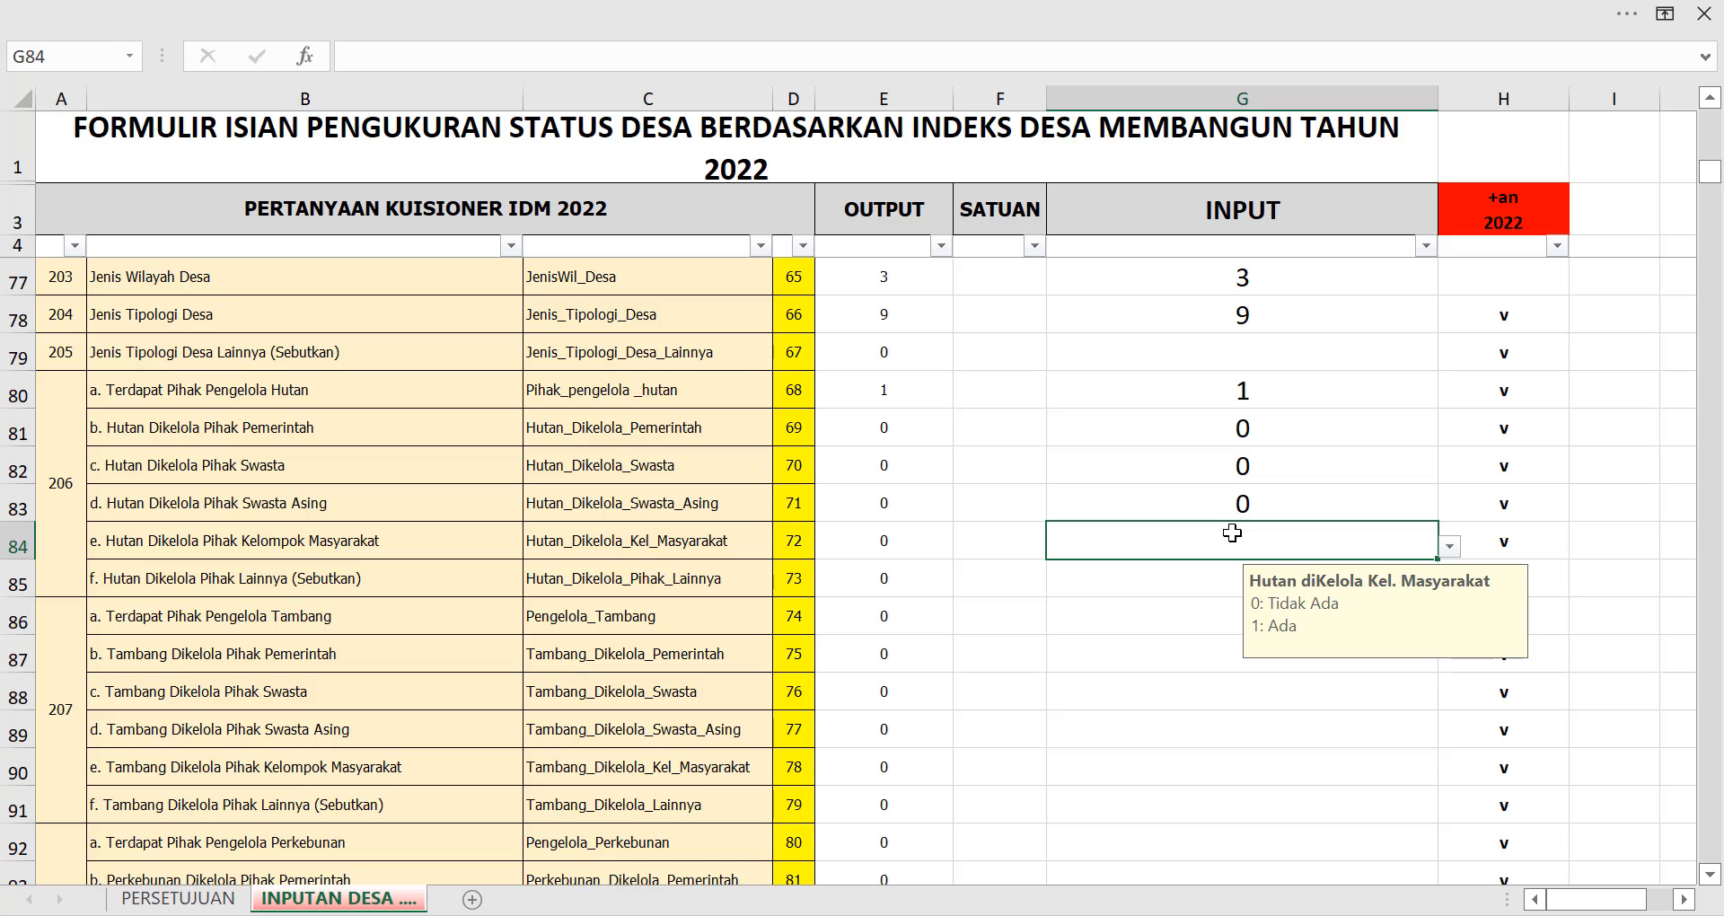
type("1")
left_click(1225, 571)
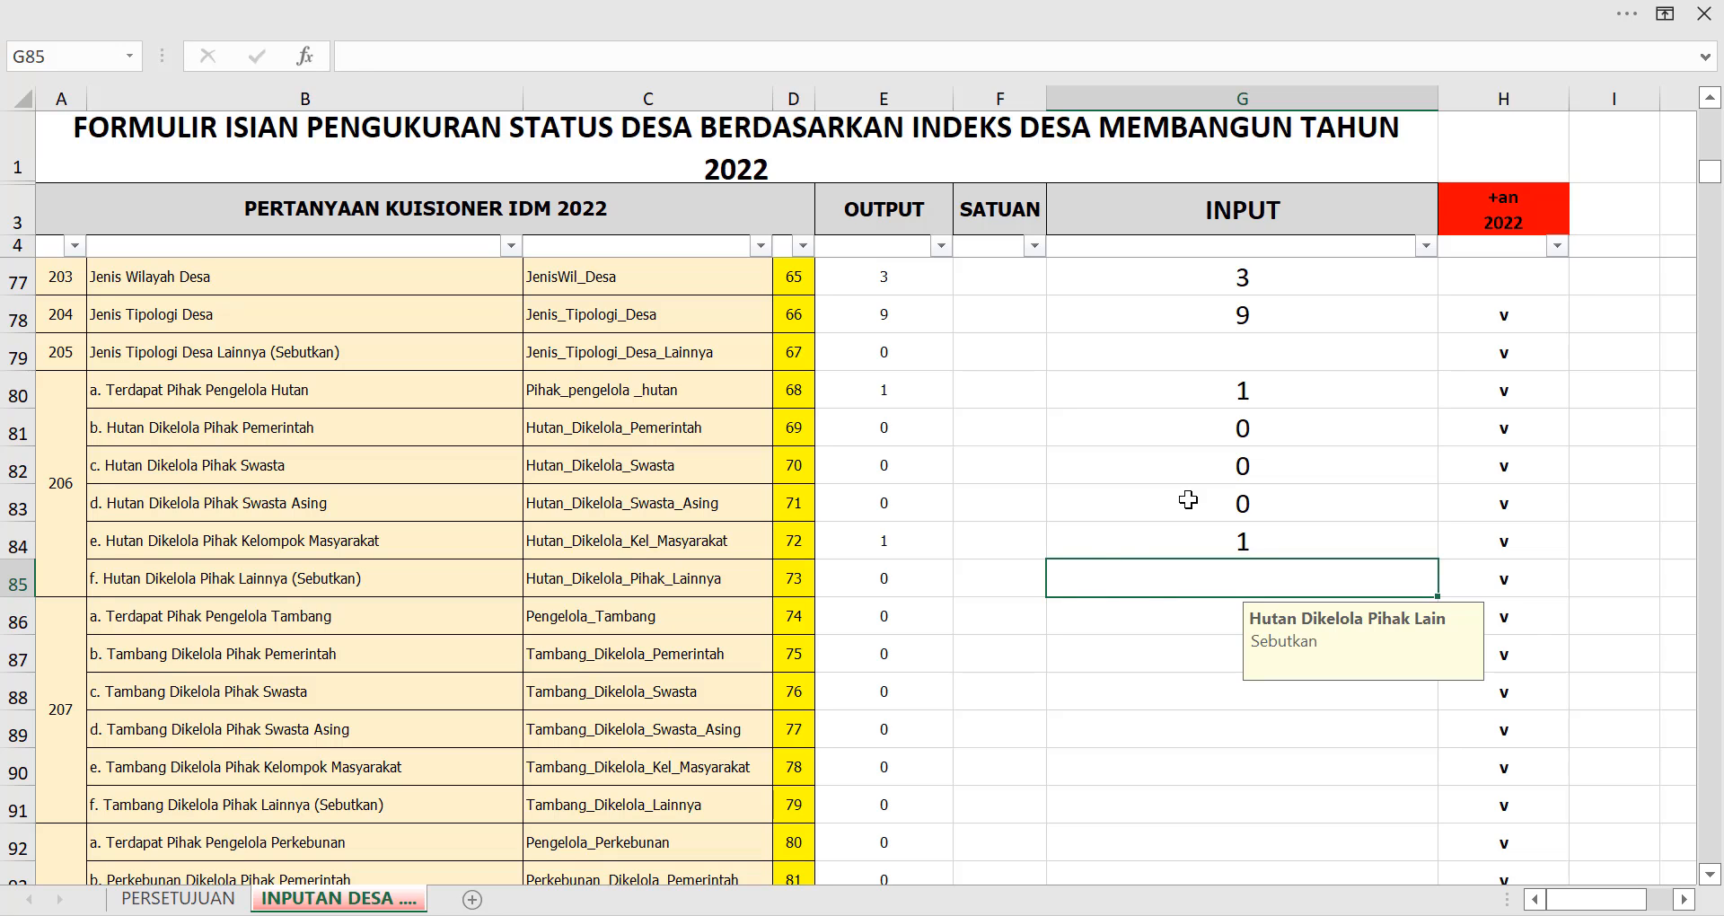
left_click(1118, 551)
left_click(1204, 584)
scroll(1204, 585, "down", 1)
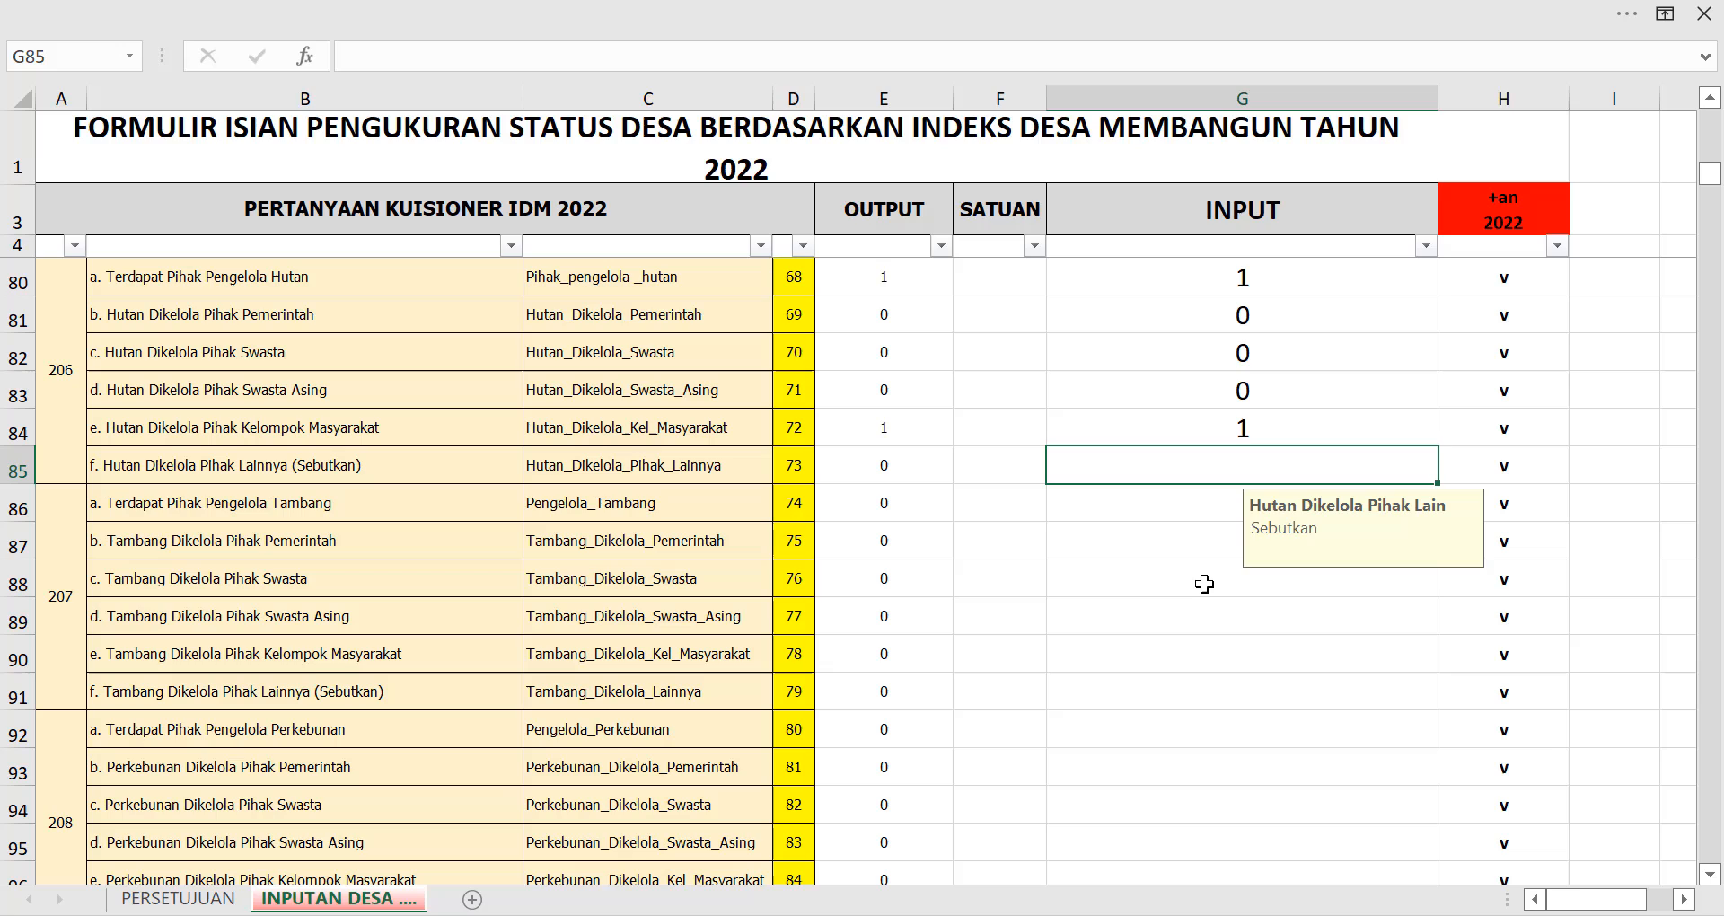
Check item 207 in the PDF guide in Edge and enter 0 for 207a, Terdapat Pihak Pengelola Tambang, in the Excel form.
left_click(1169, 504)
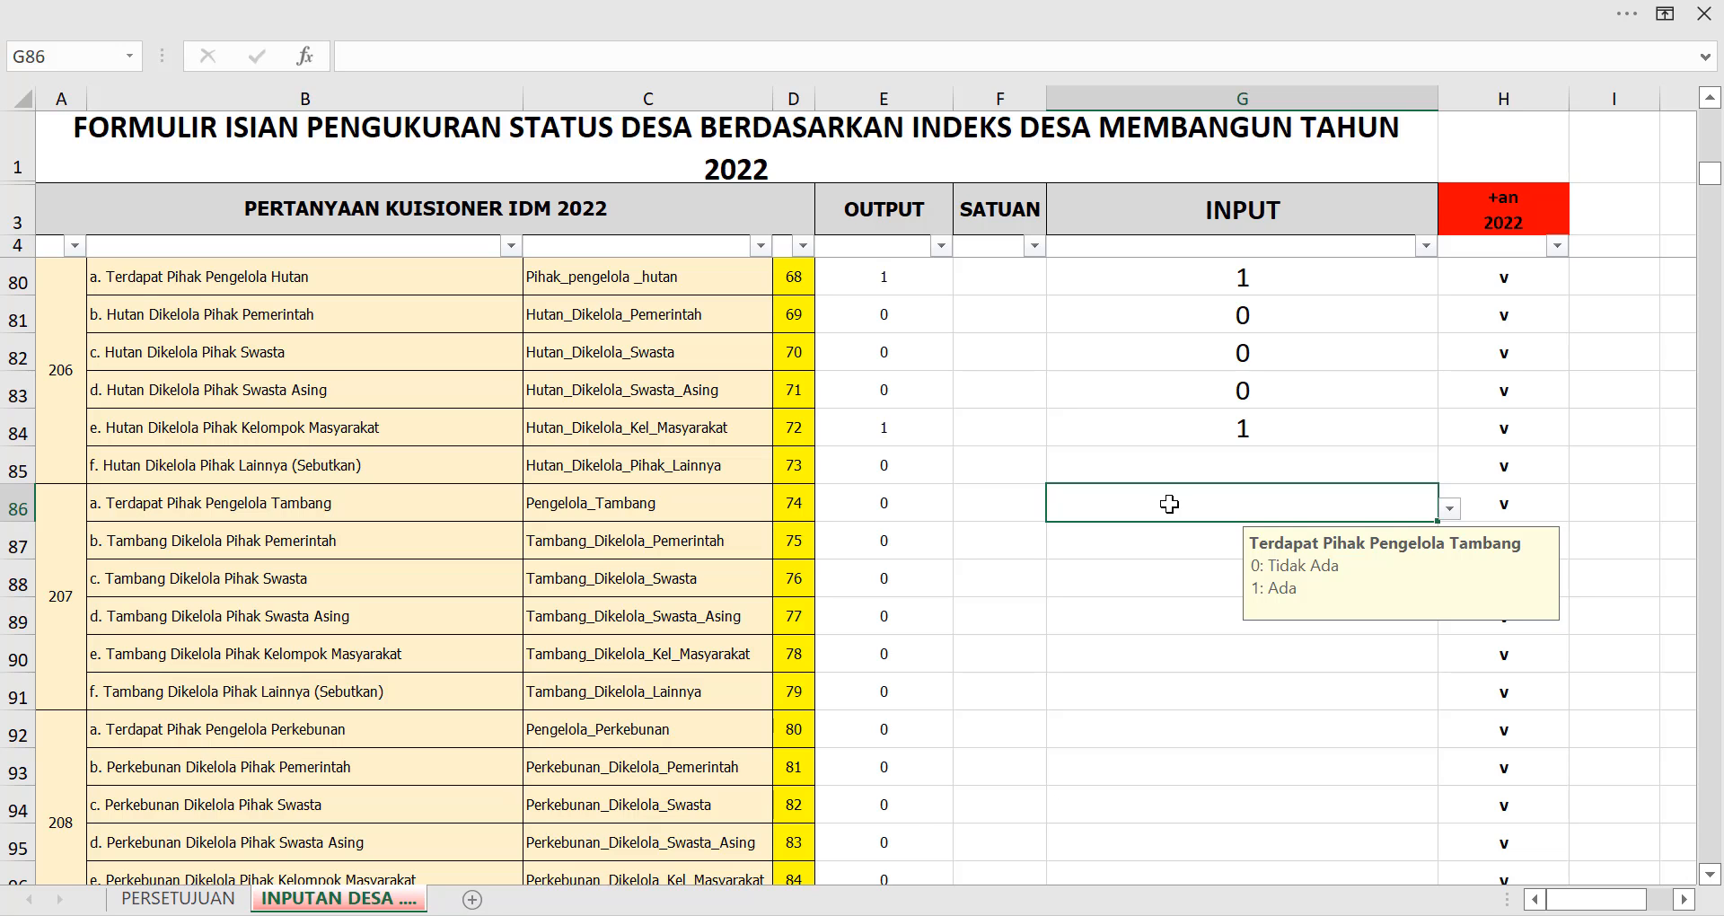
key("alt+Tab")
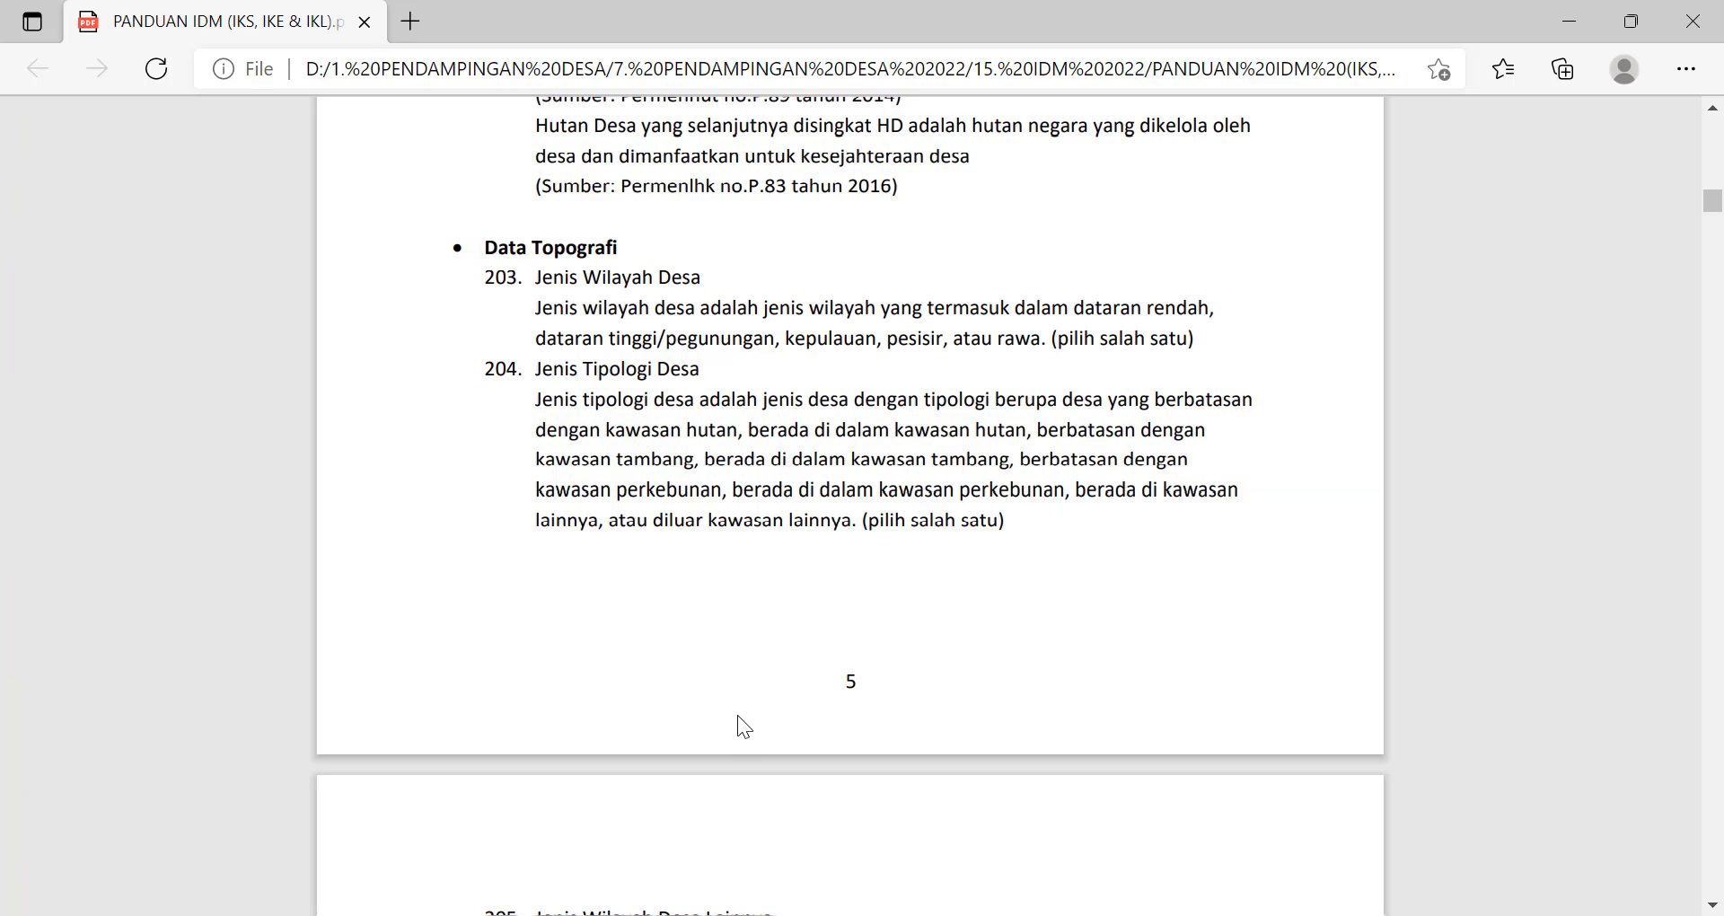
scroll(737, 716, "down", 15)
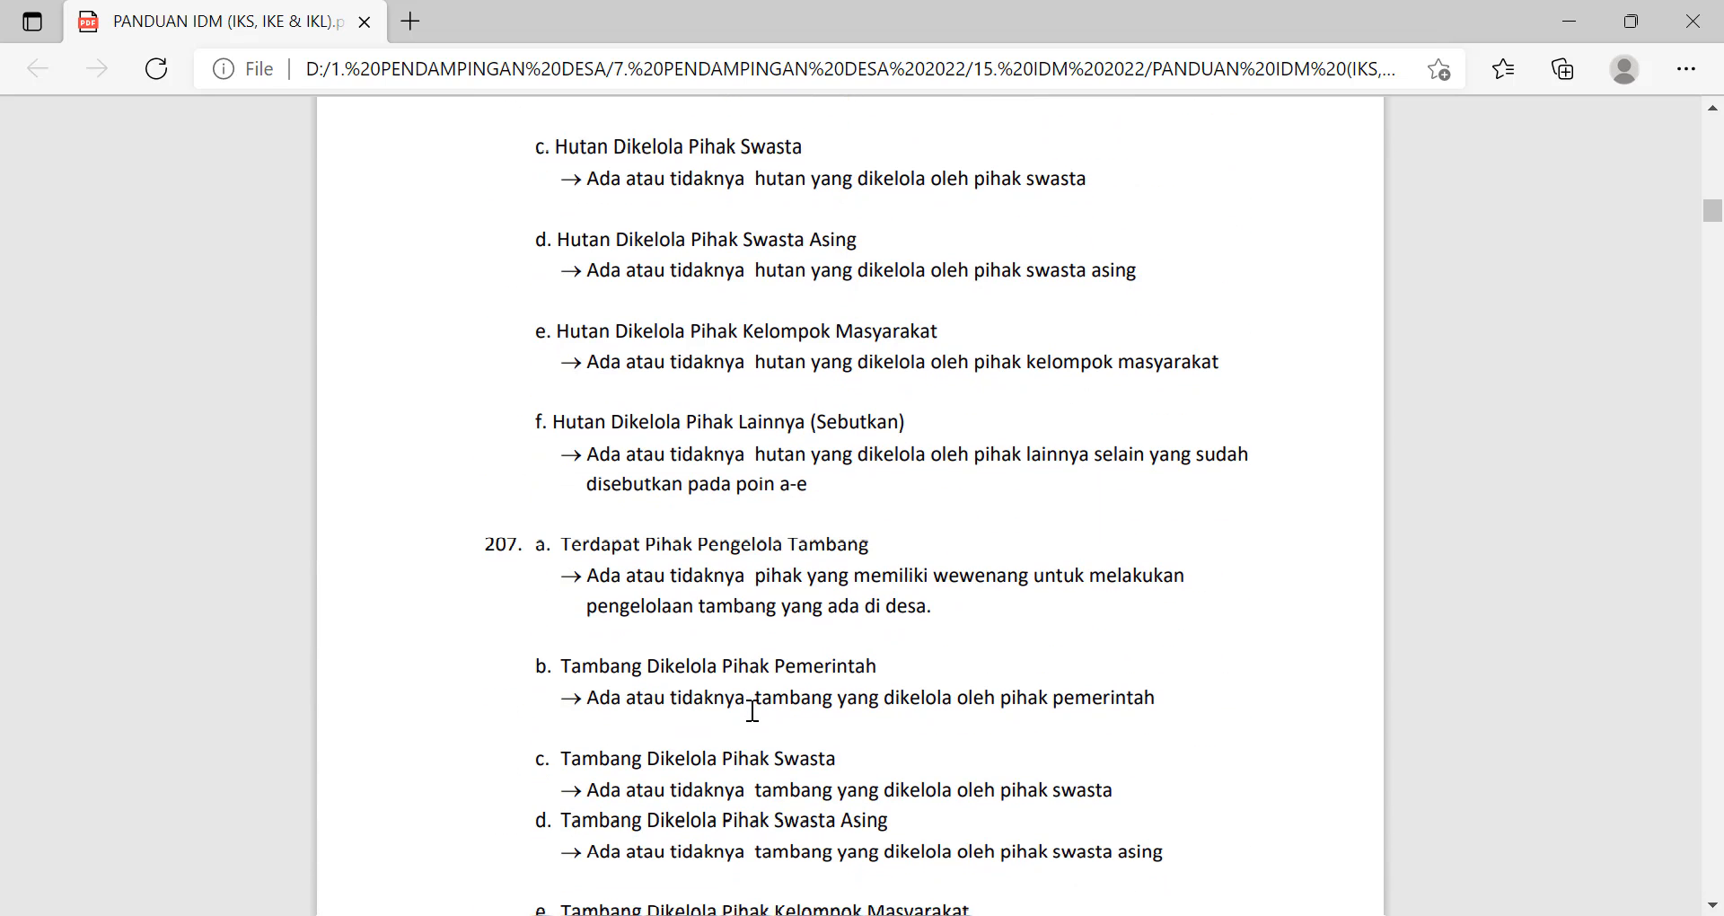
scroll(753, 711, "down", 3)
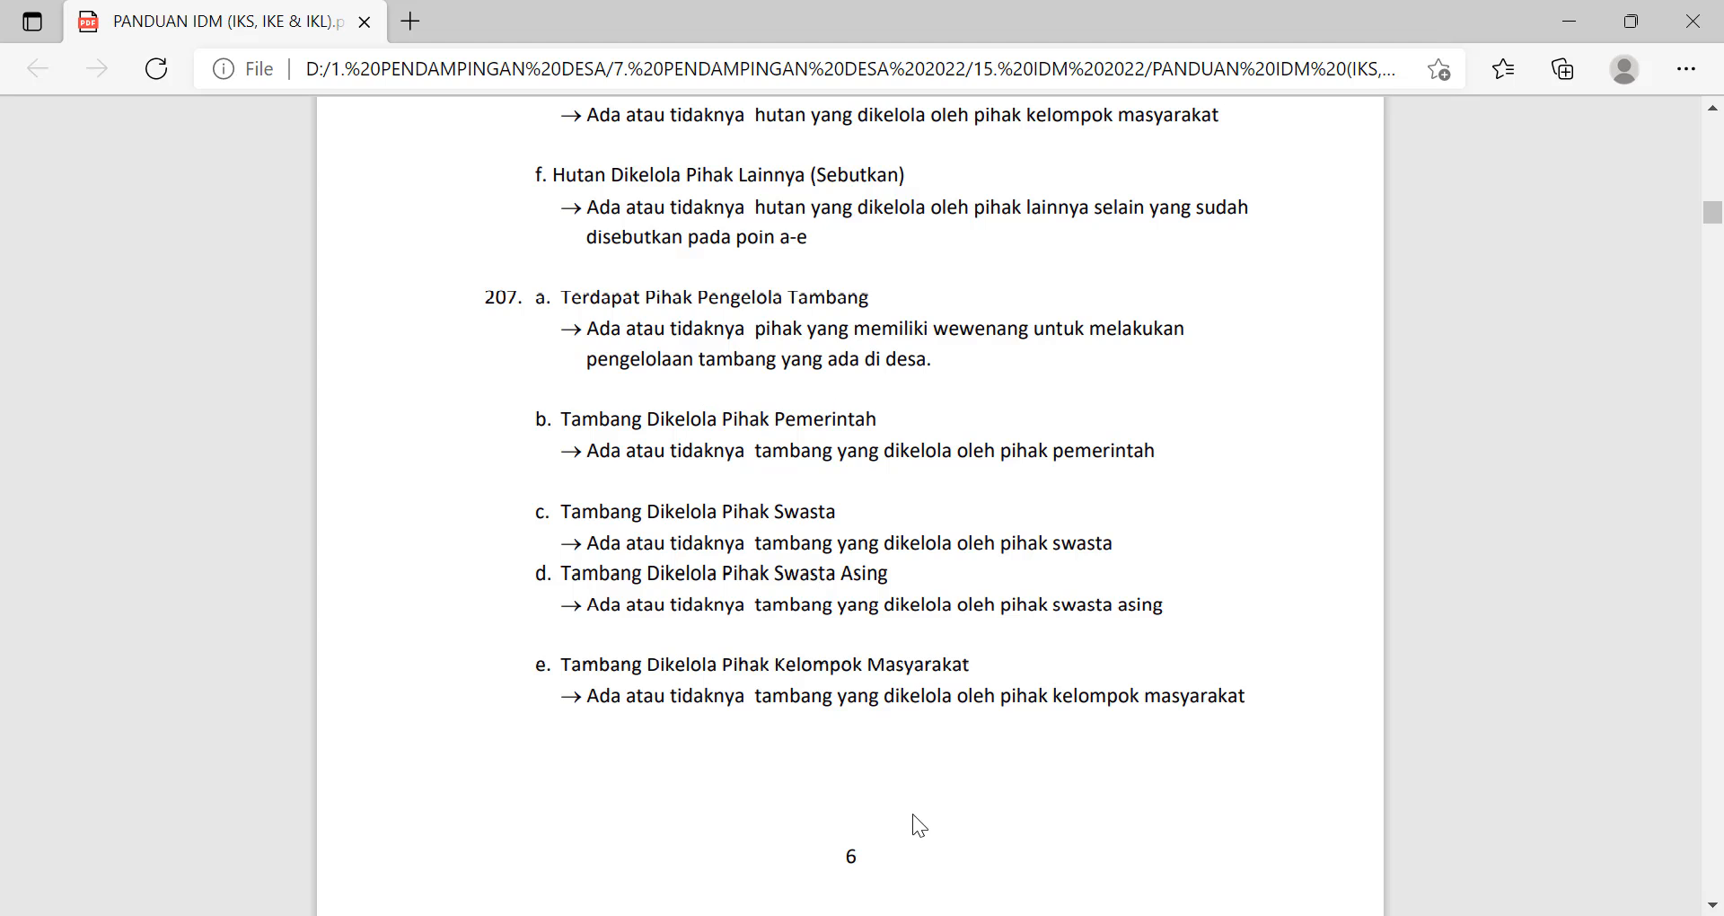
left_click(1001, 914)
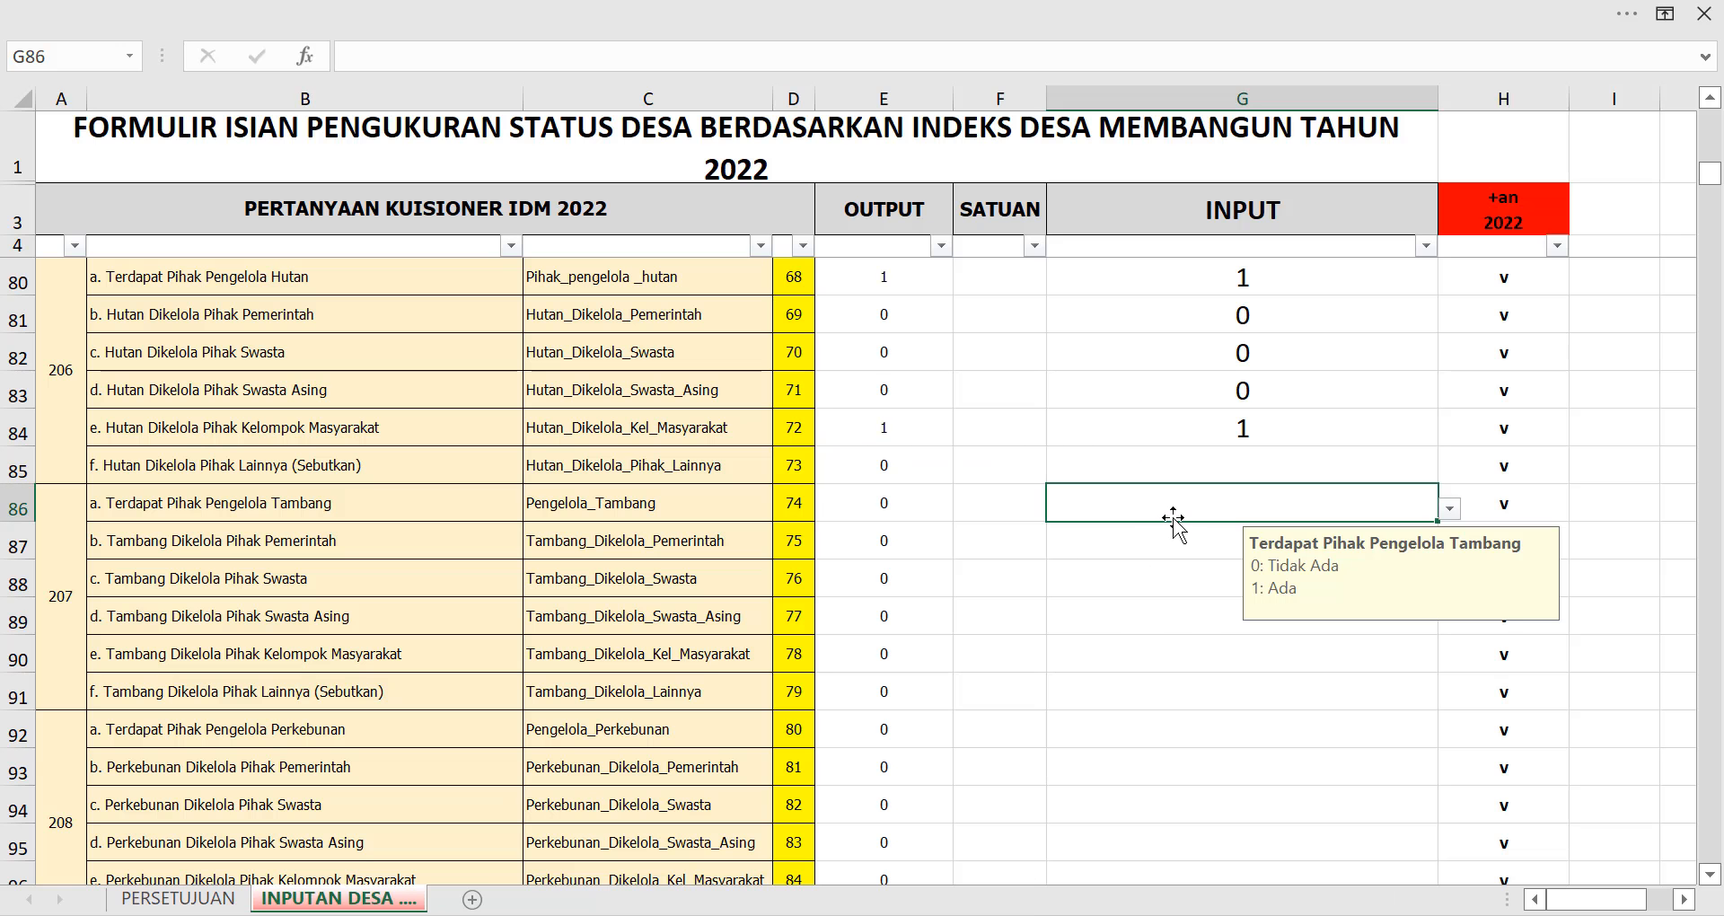
type("0")
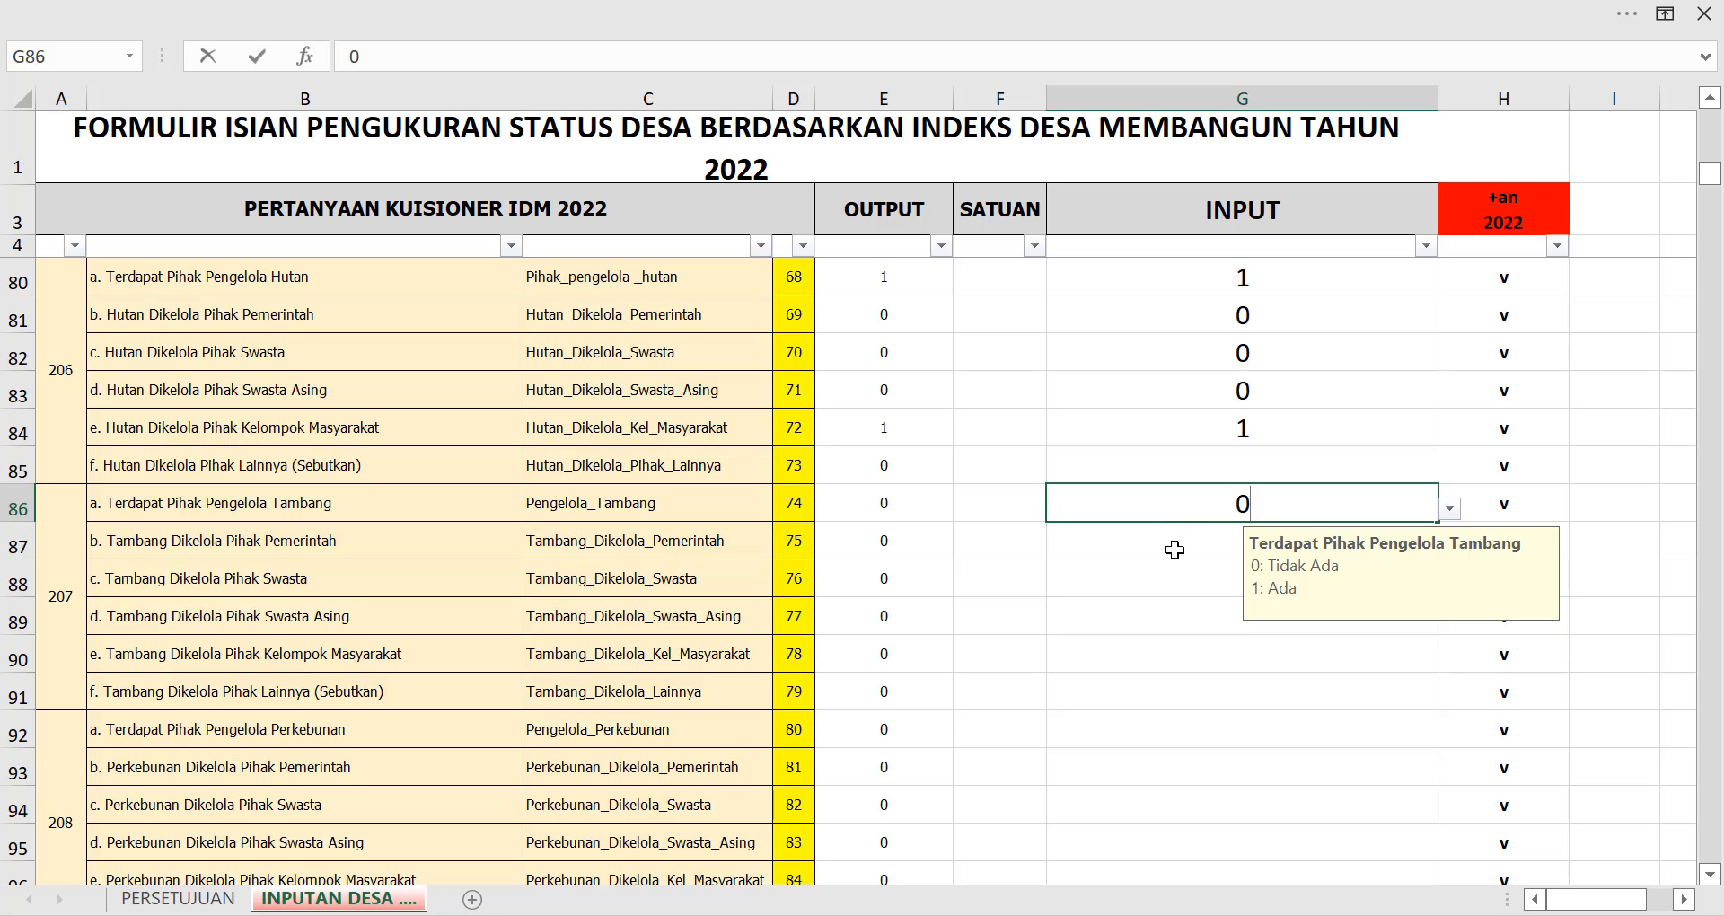
key("Return")
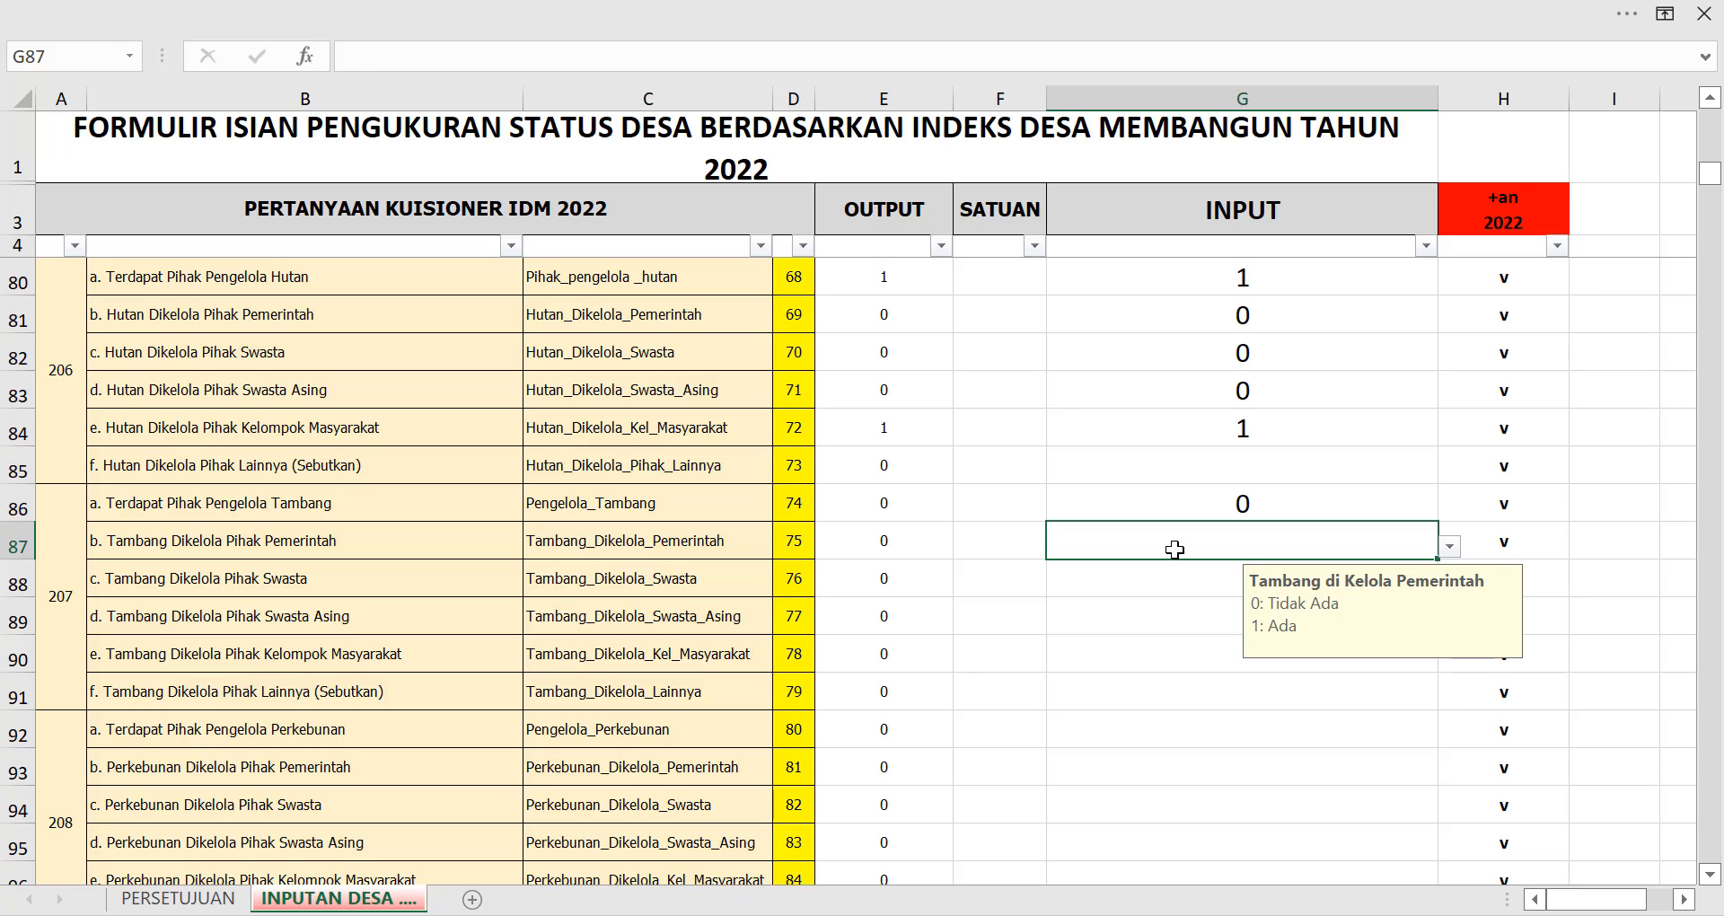
Enter 0 (Tidak Ada) as the input for each of questions 207b through 207e on mine management.
type("0")
key("Return")
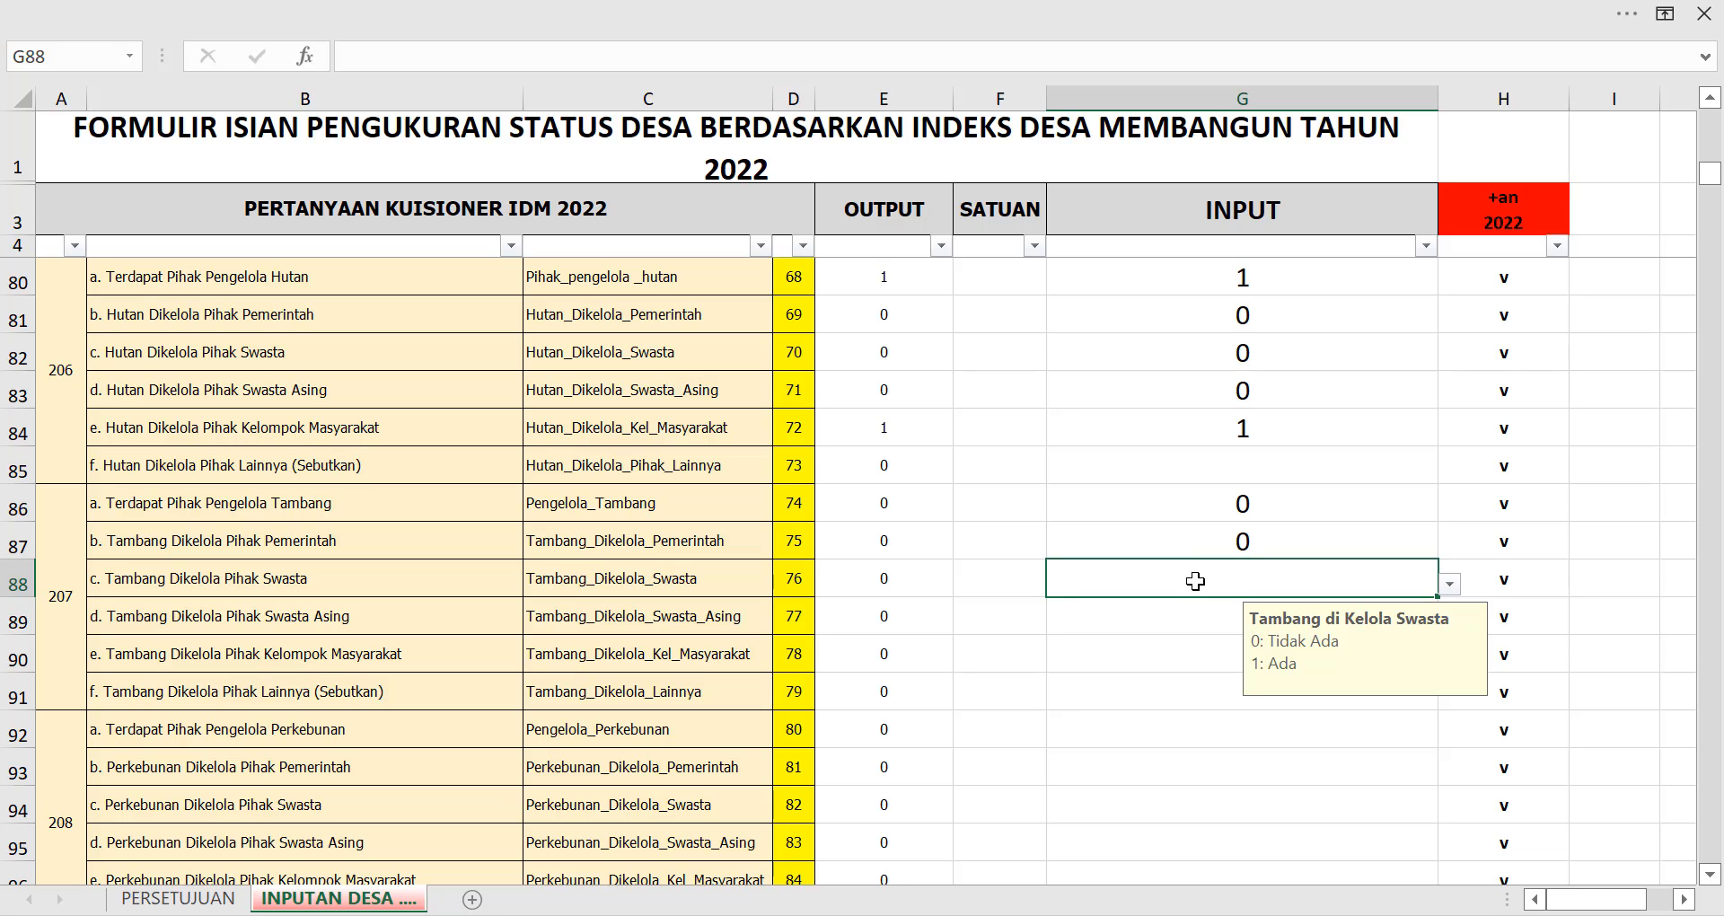
type("0")
key("Return")
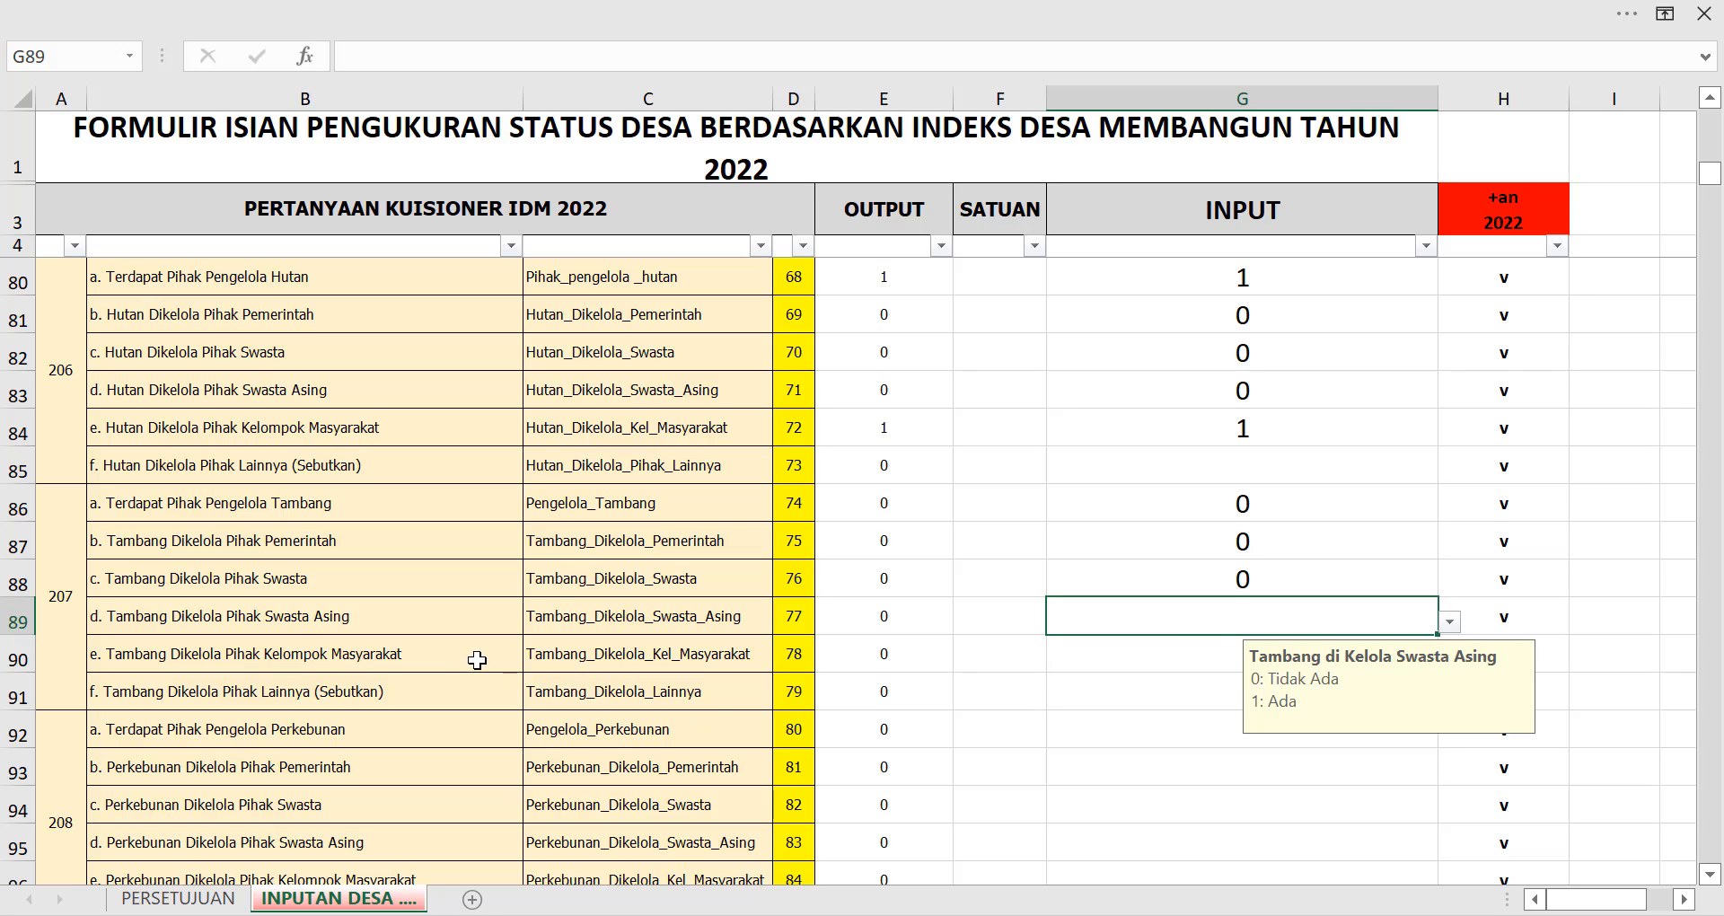
type("0")
key("Return")
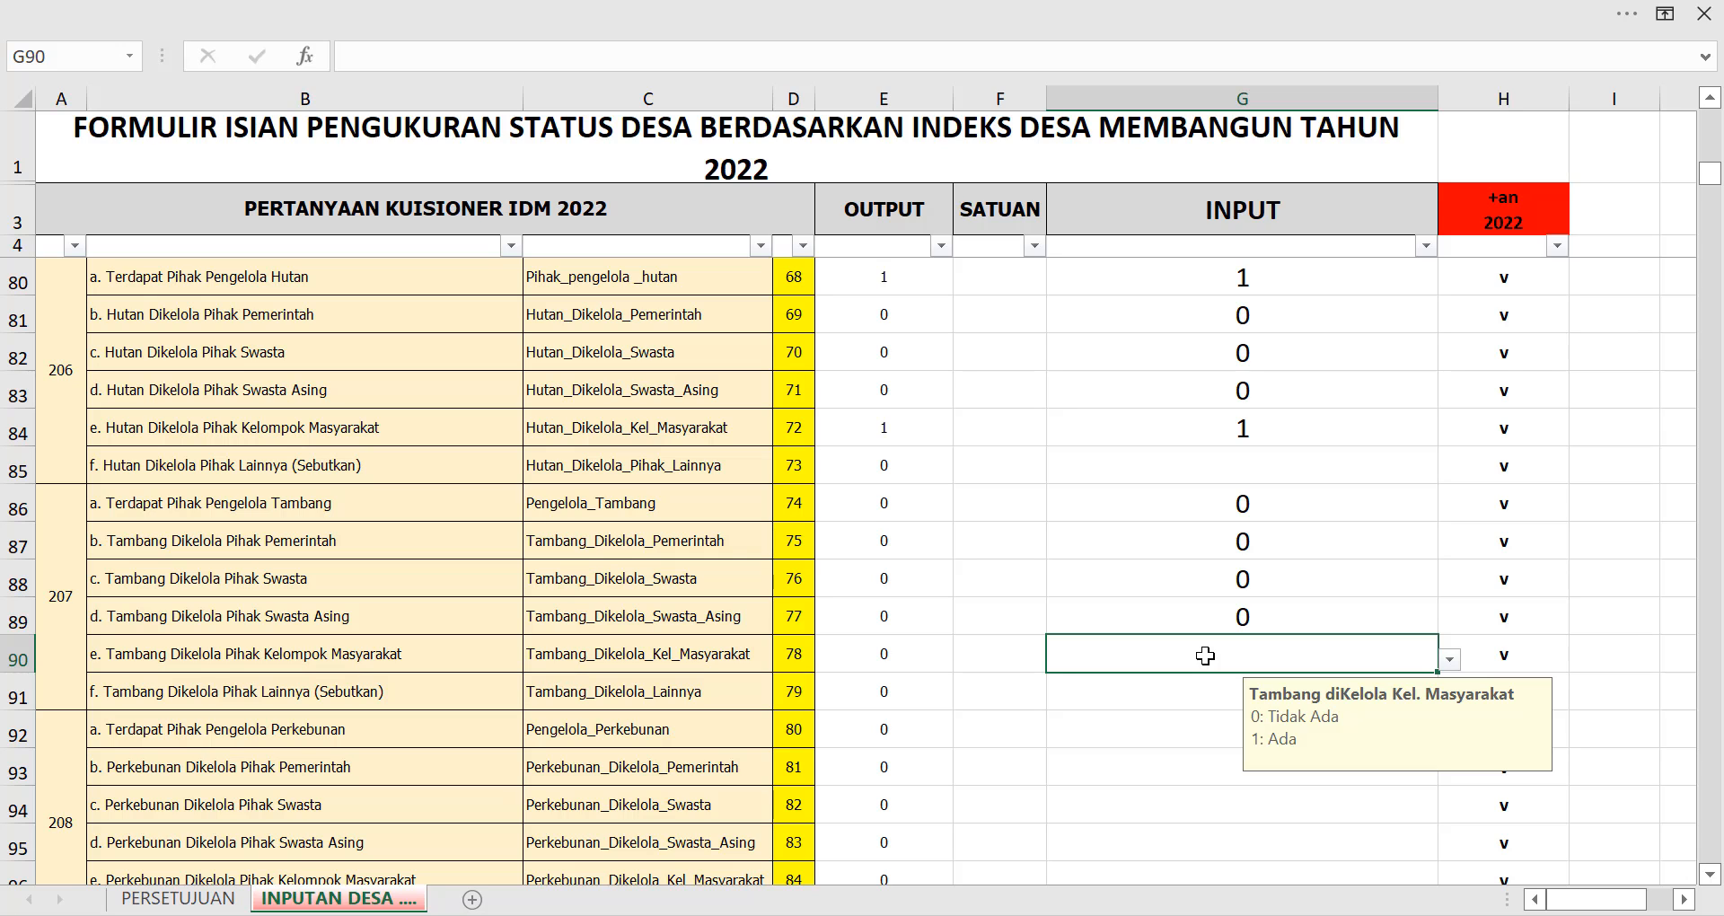
scroll(1205, 655, "down", 1)
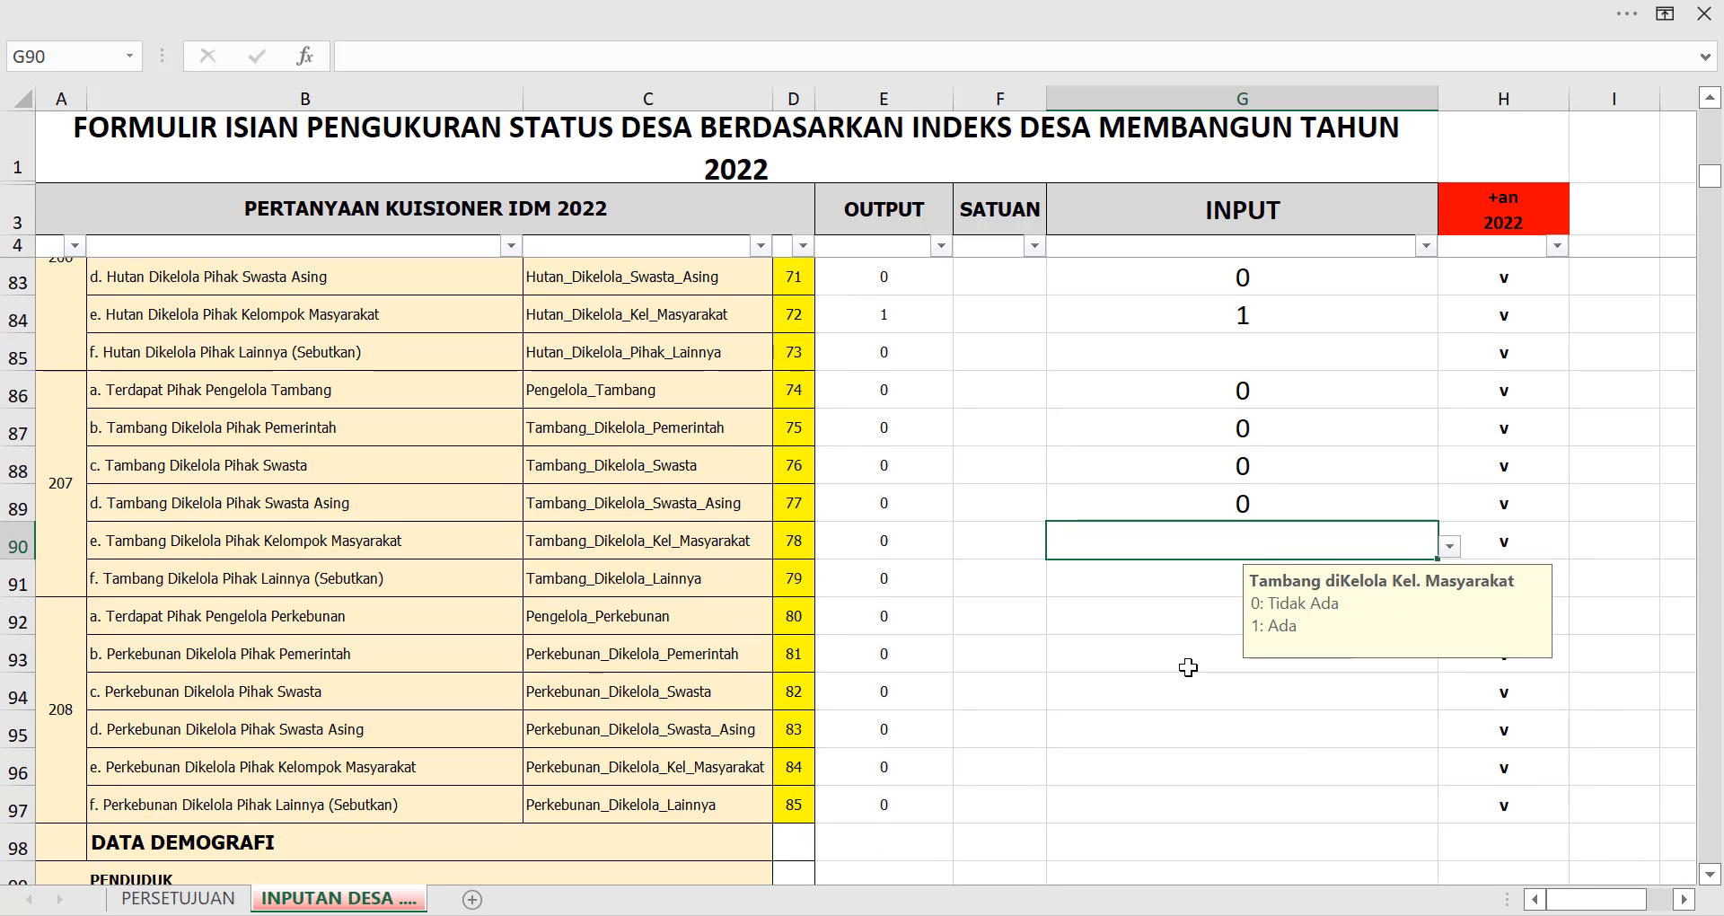
type("0")
key("Return")
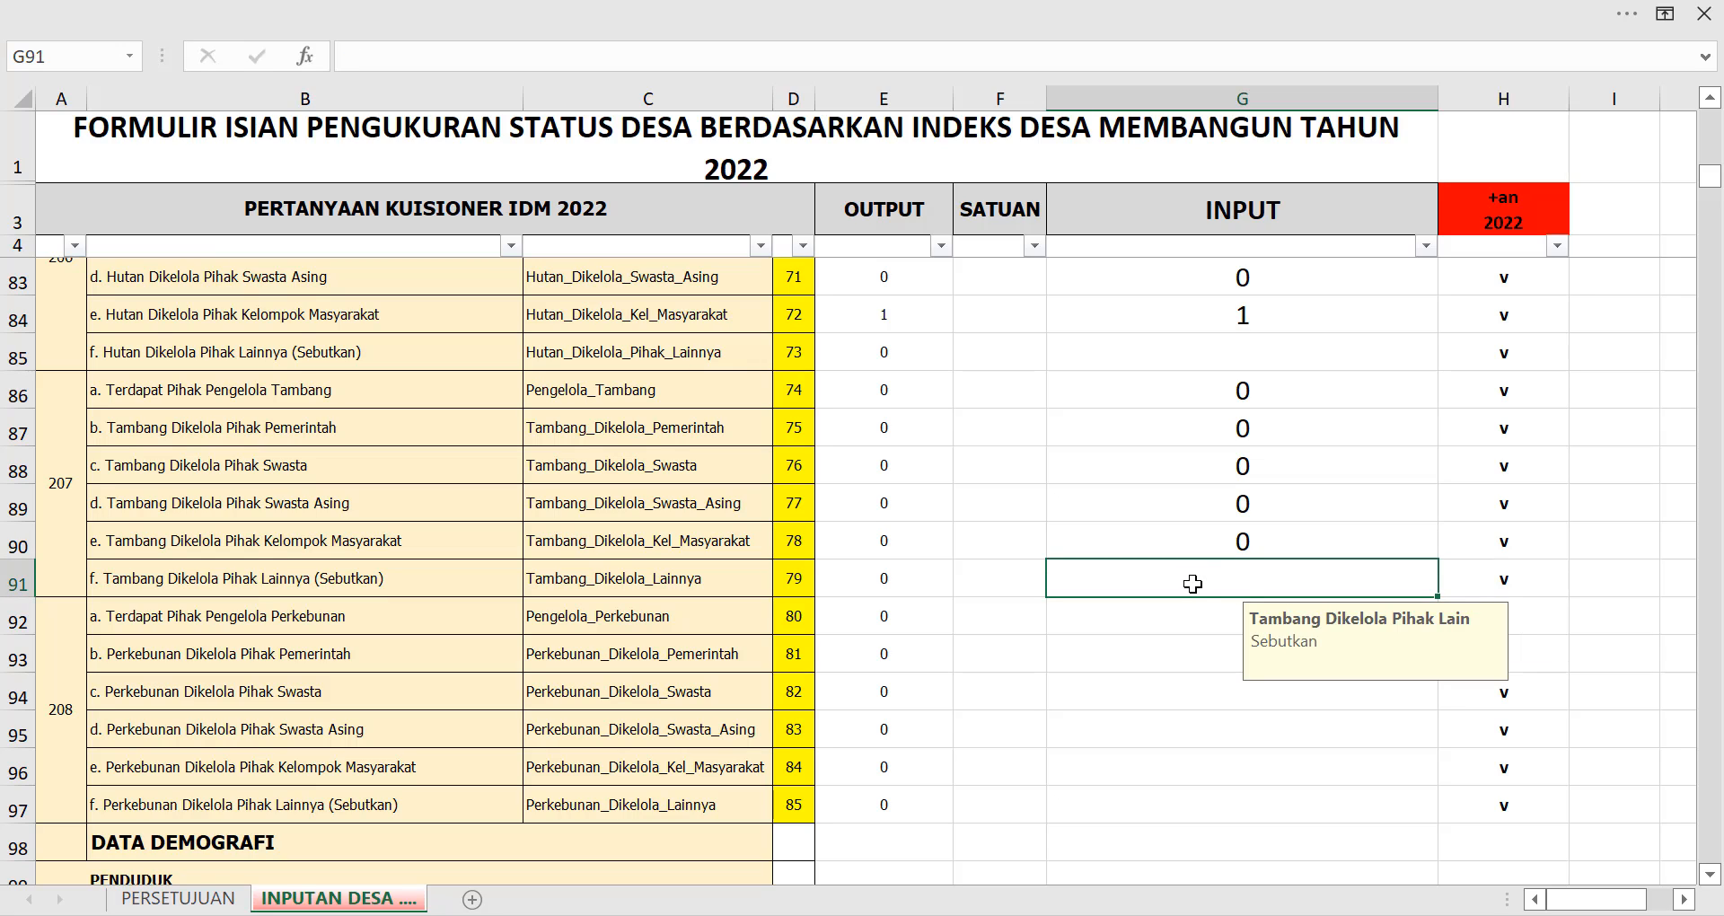
Enter 0 for question 208a, Terdapat Pihak Pengelola Perkebunan, and for 208b, Perkebunan Dikelola Pihak Pemerintah.
left_click(1161, 616)
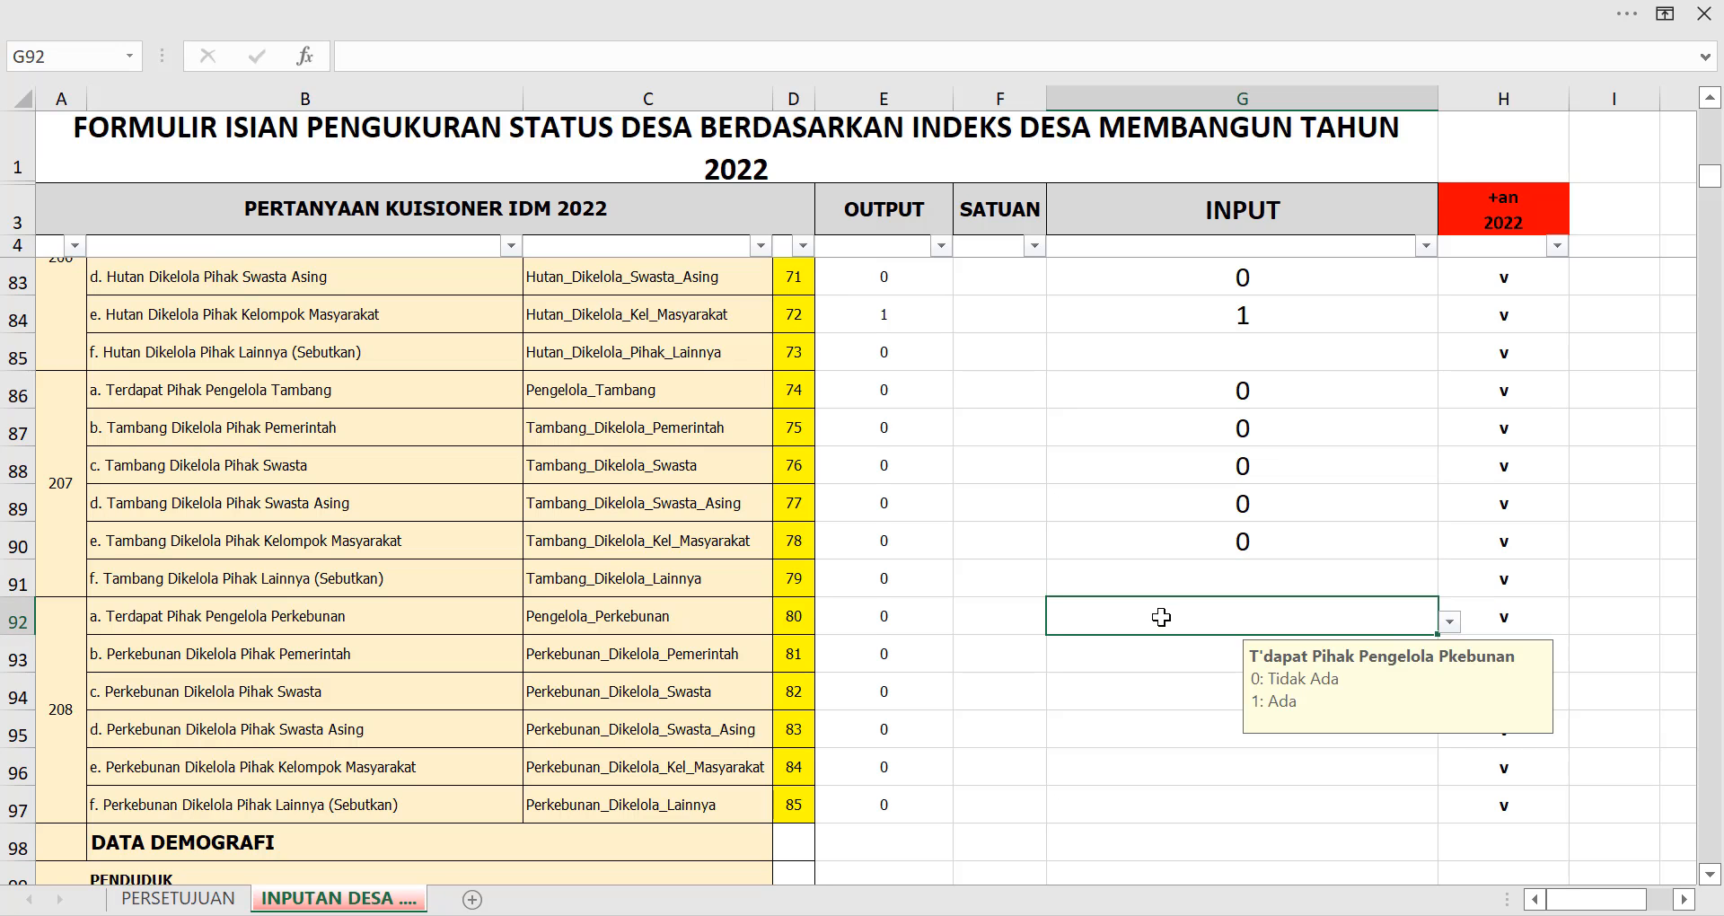
scroll(1161, 617, "down", 1)
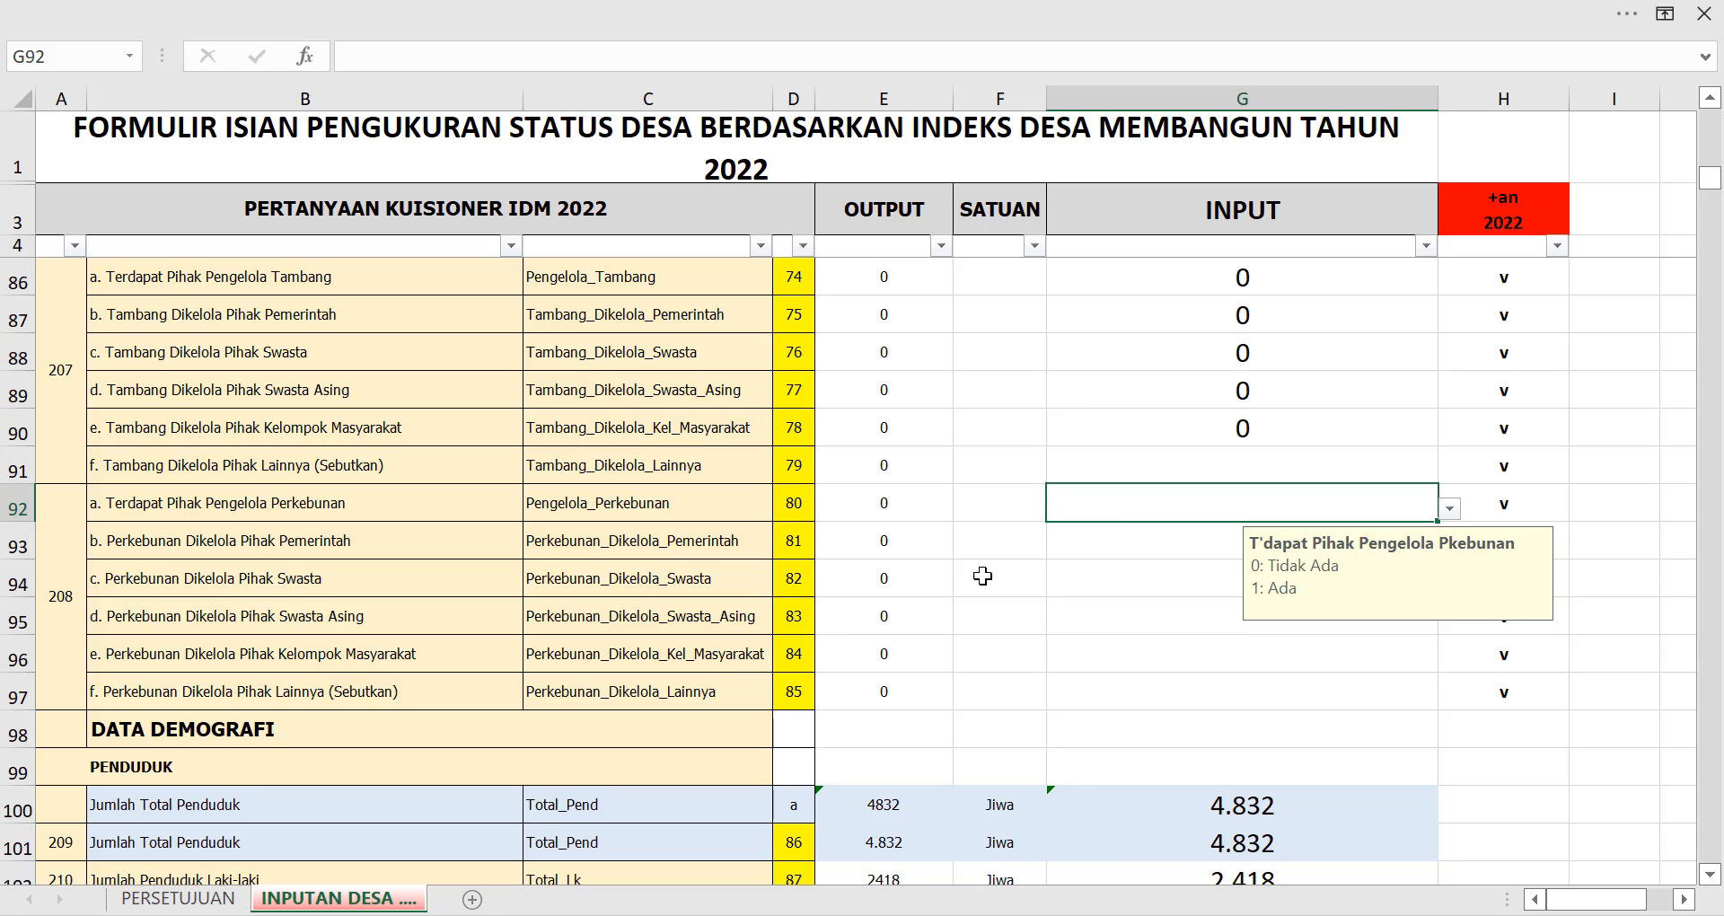
type("0")
key("Return")
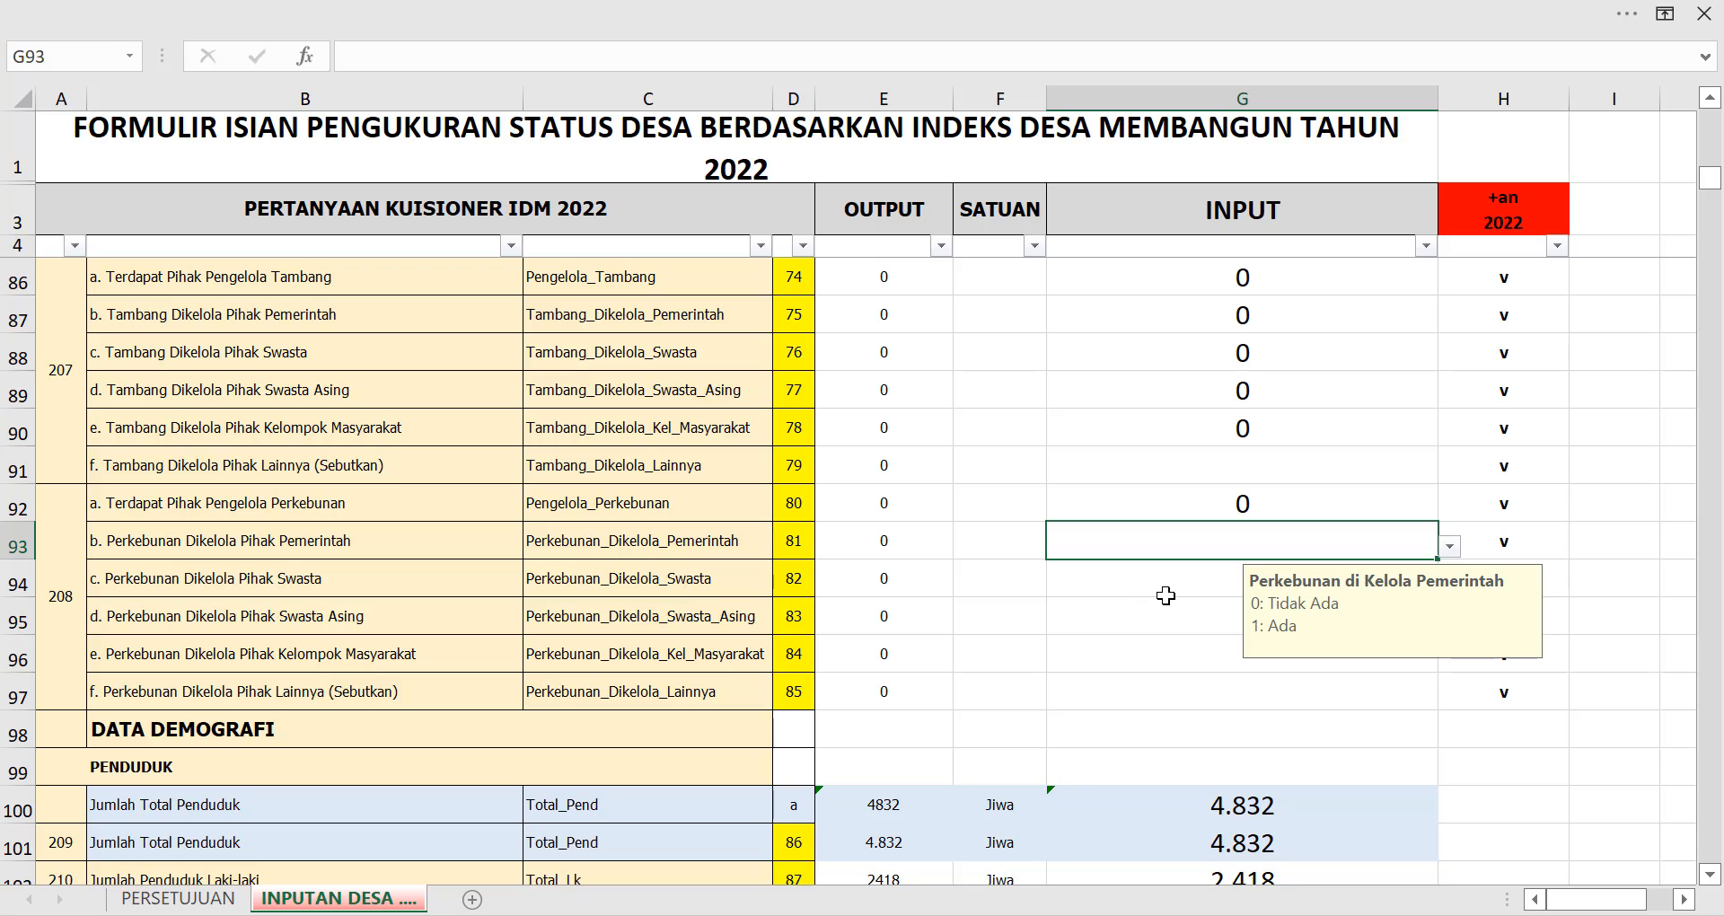
type("0")
left_click(1189, 581)
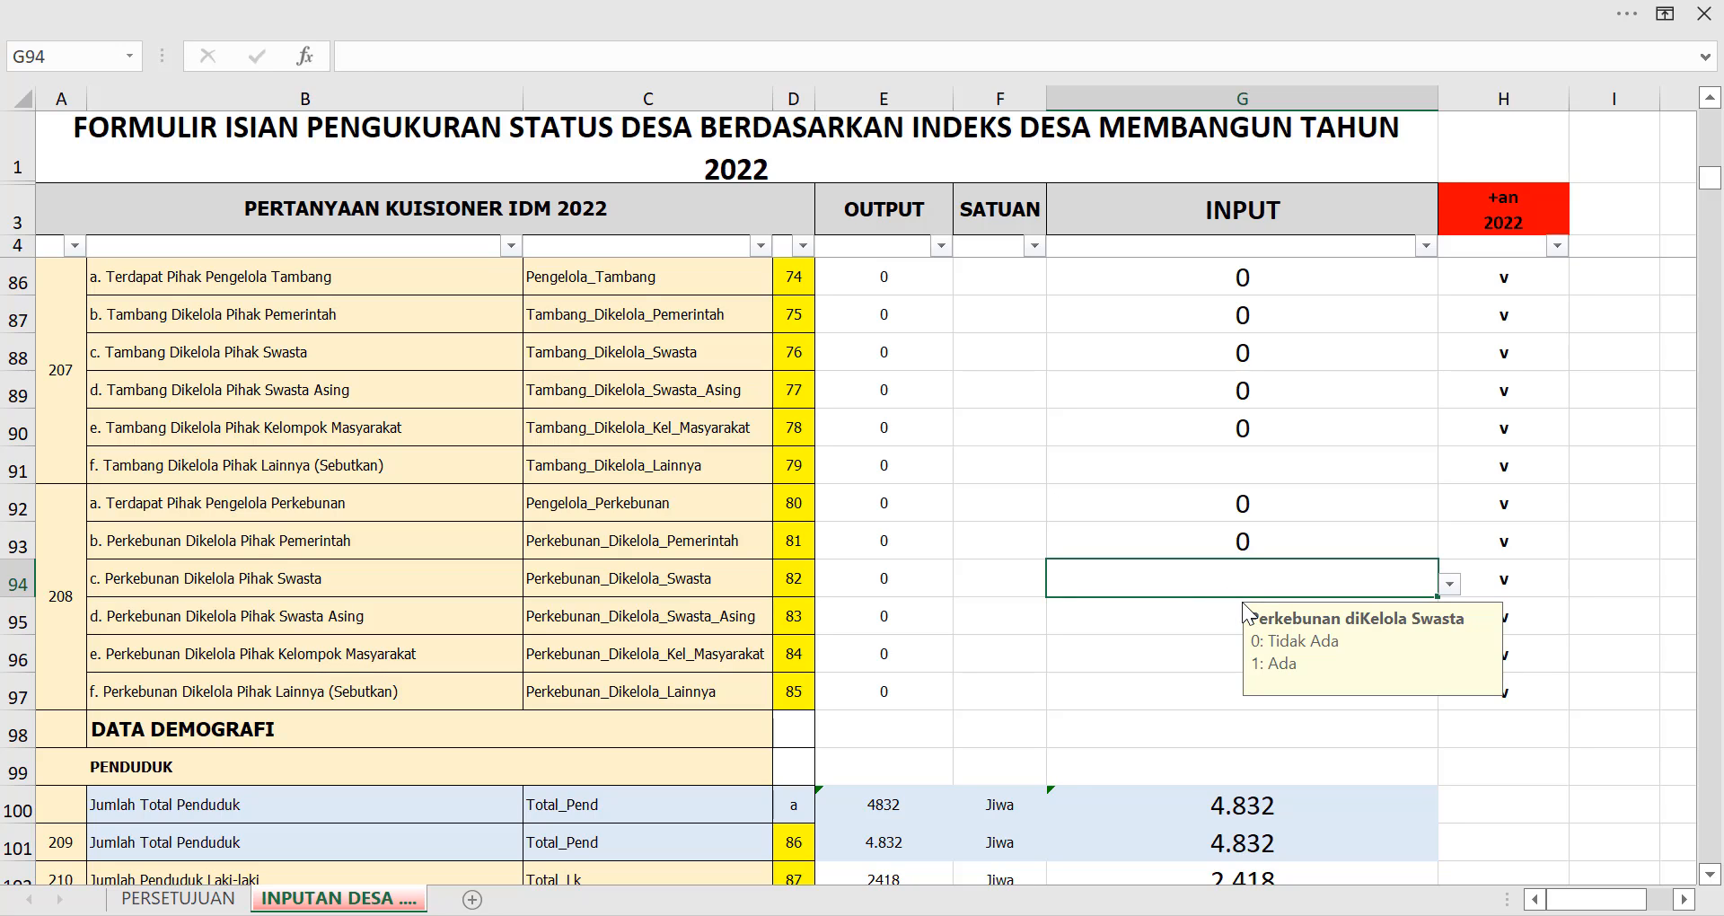
Enter 0 for questions 208c through 208e, plantations managed by Swasta, Swasta Asing and Kelompok Masyarakat.
type("0")
key("Return")
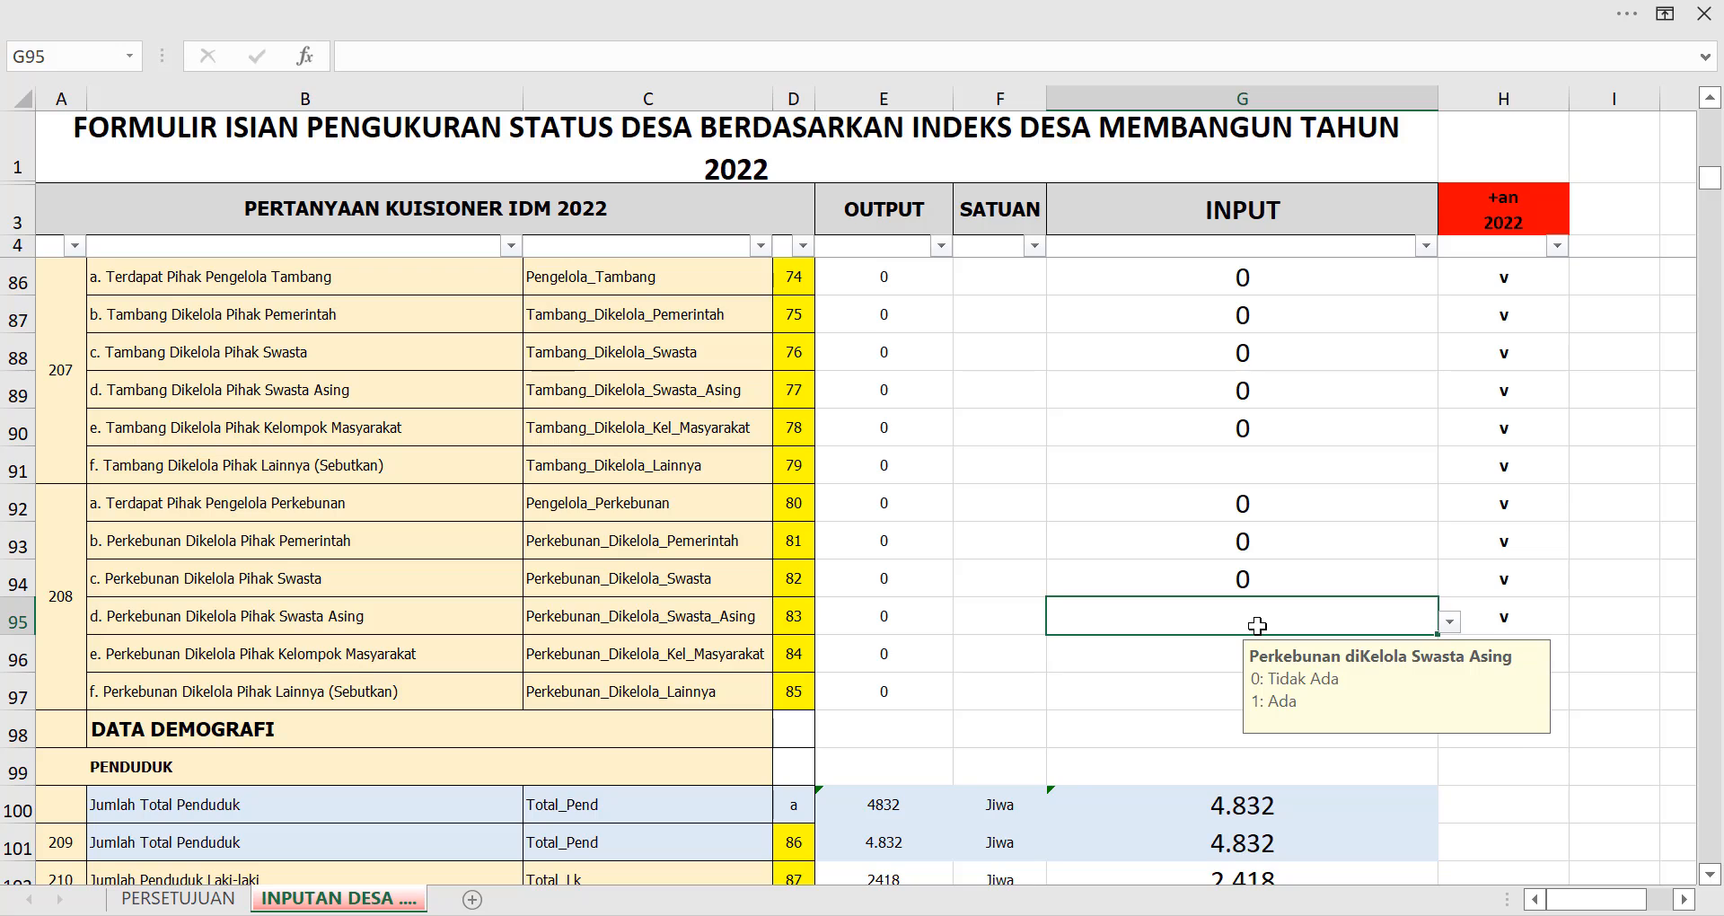
type("0")
left_click(1218, 654)
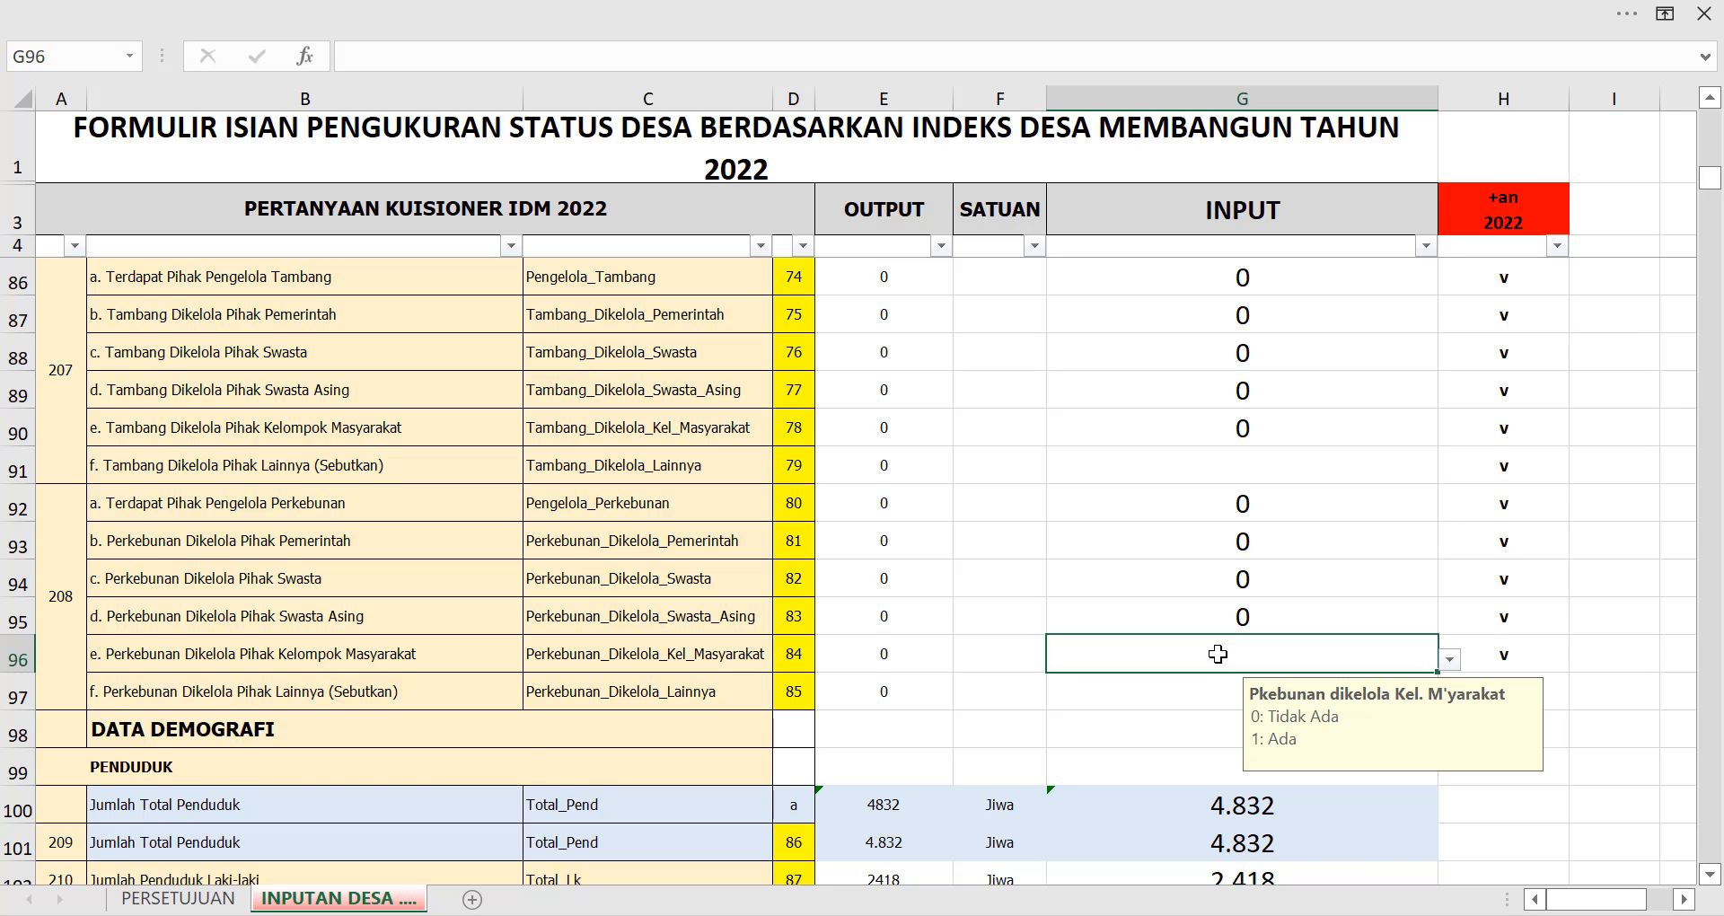
scroll(820, 534, "up", 3)
scroll(282, 495, "down", 2)
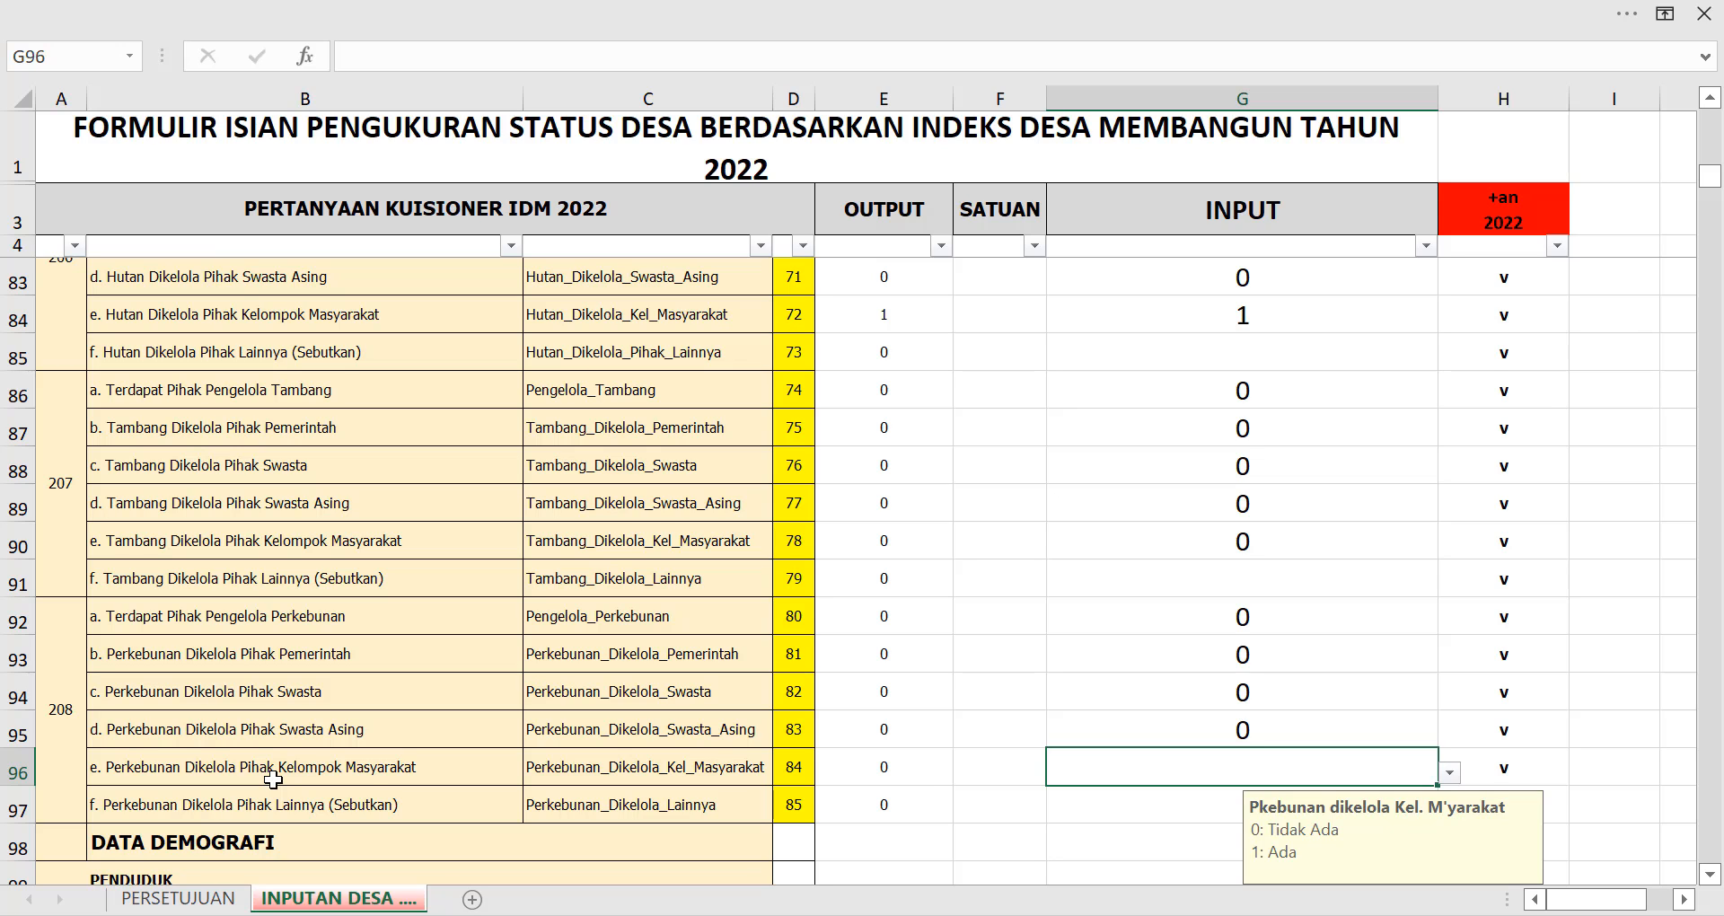
scroll(373, 781, "down", 1)
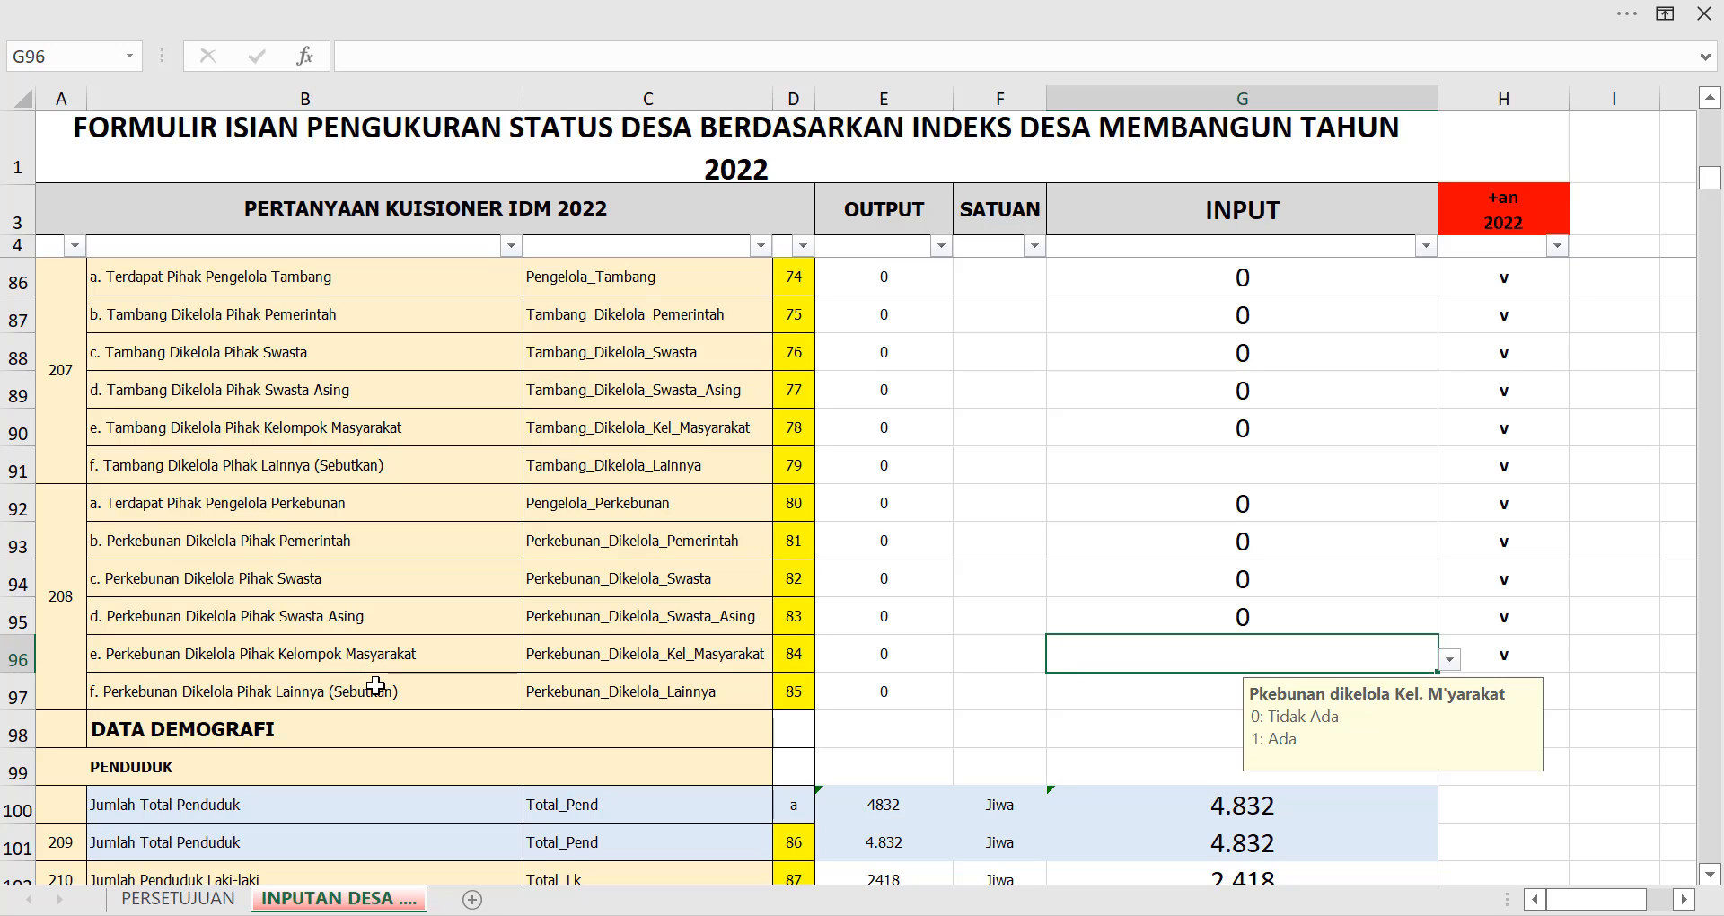
type("0")
left_click(1178, 695)
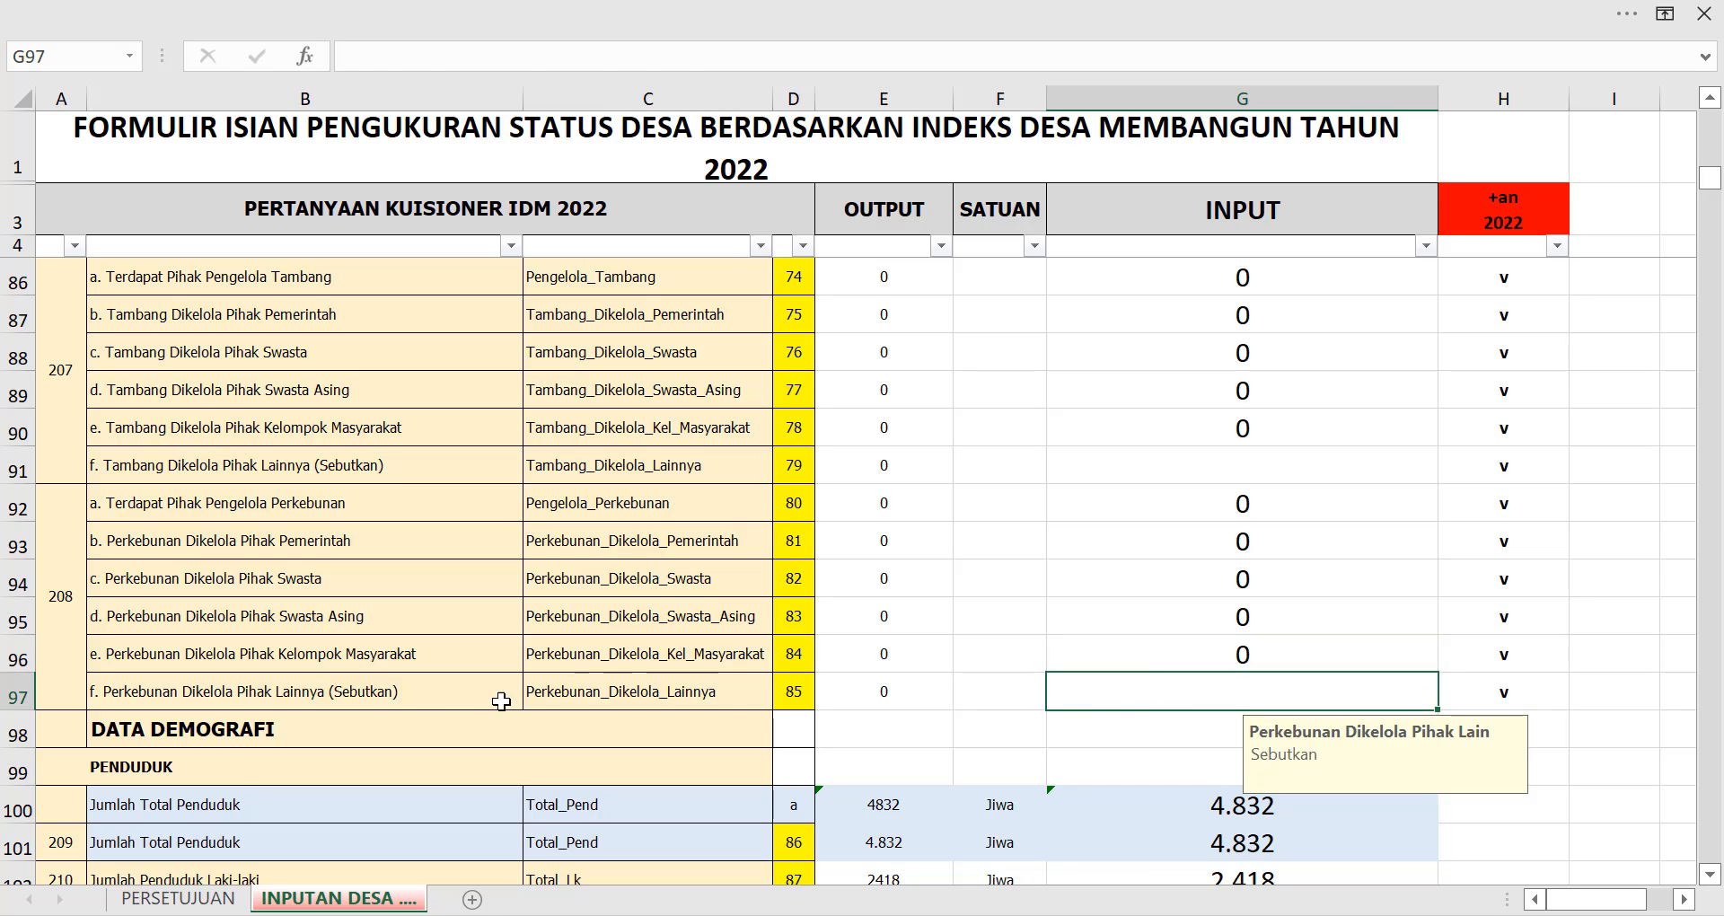
Compare the question 208 plantation rows with the explanations of item 208 in the PDF guide in Edge.
left_click(395, 697)
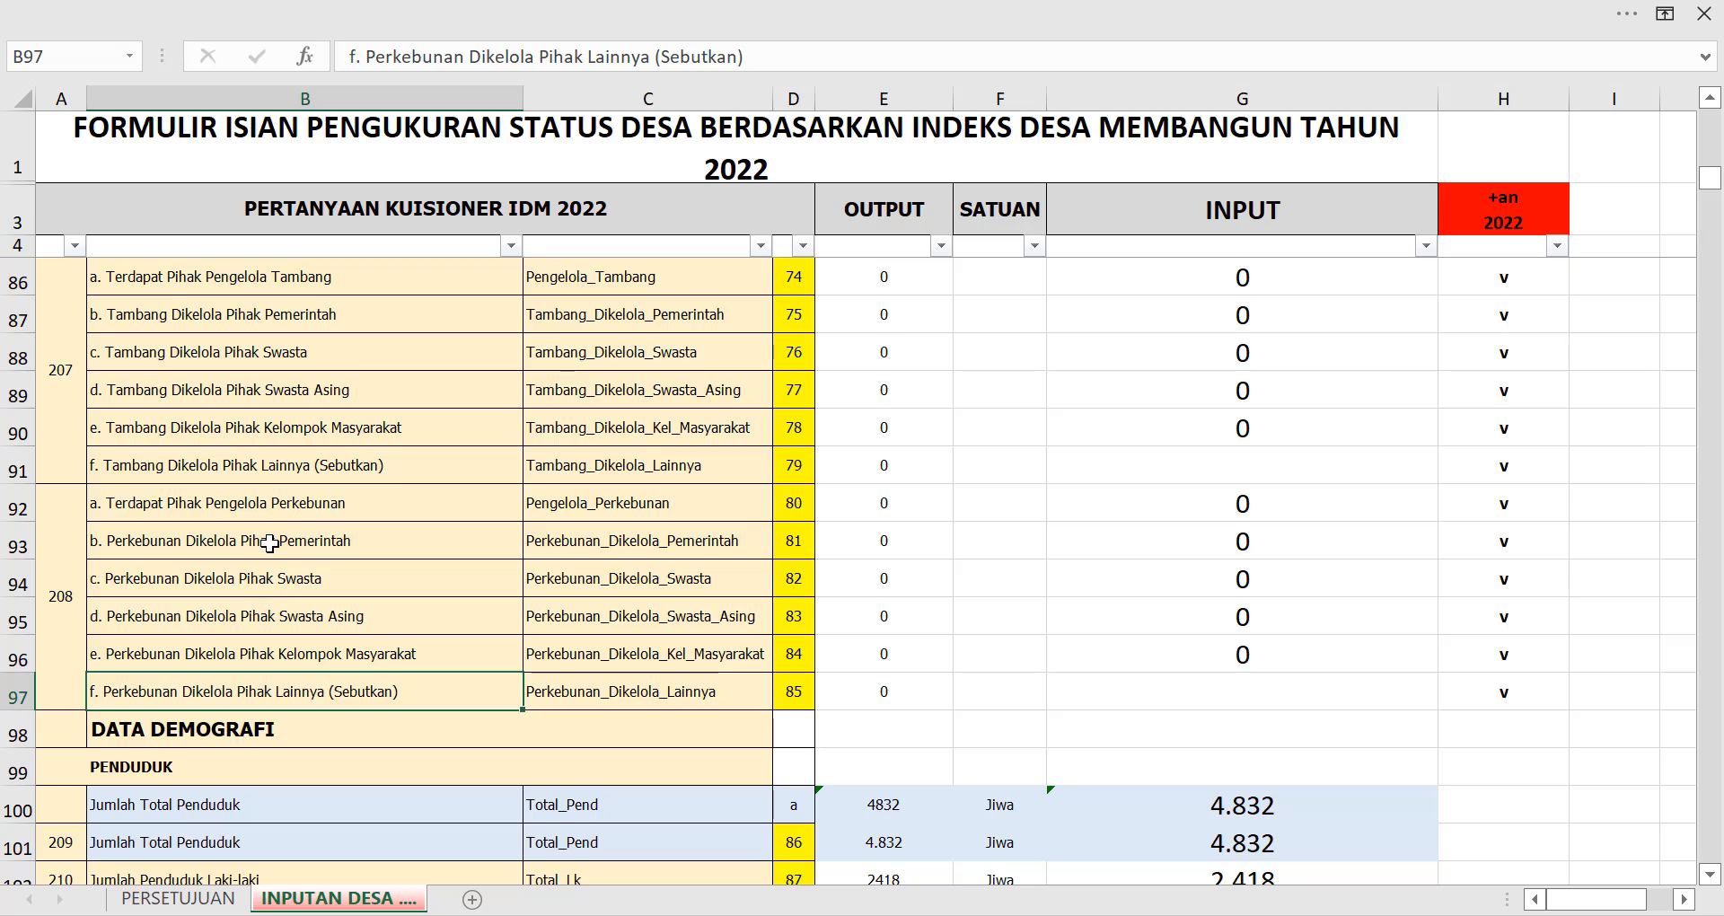
left_click(305, 543)
left_click_drag(307, 557, 319, 651)
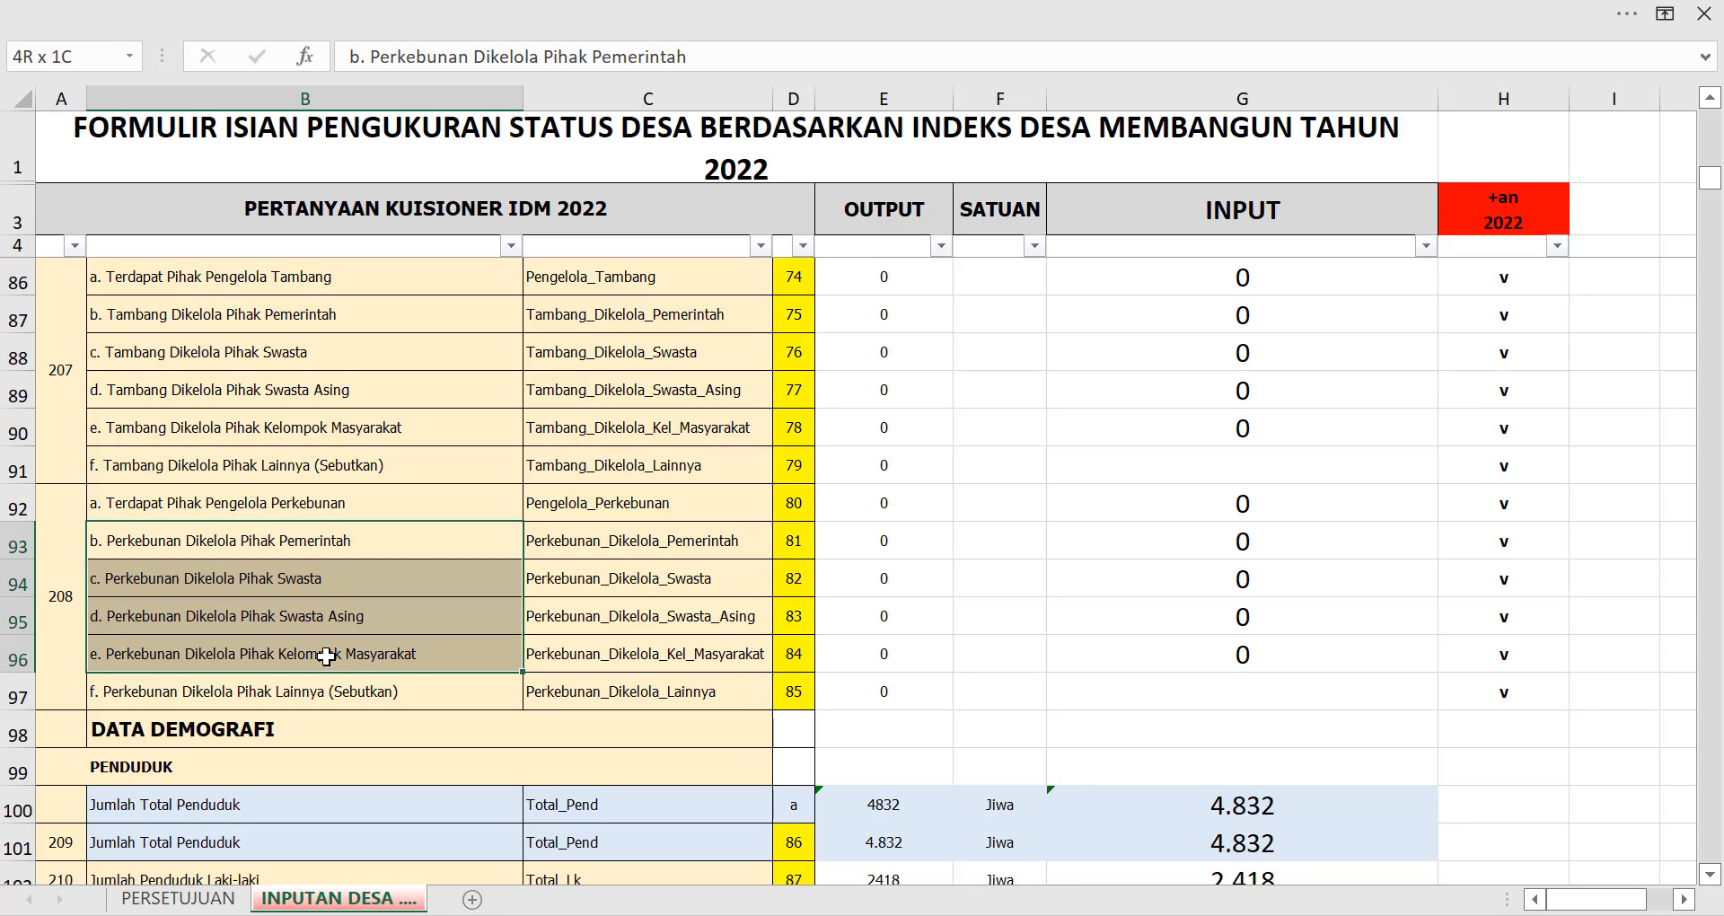
key("alt+Tab")
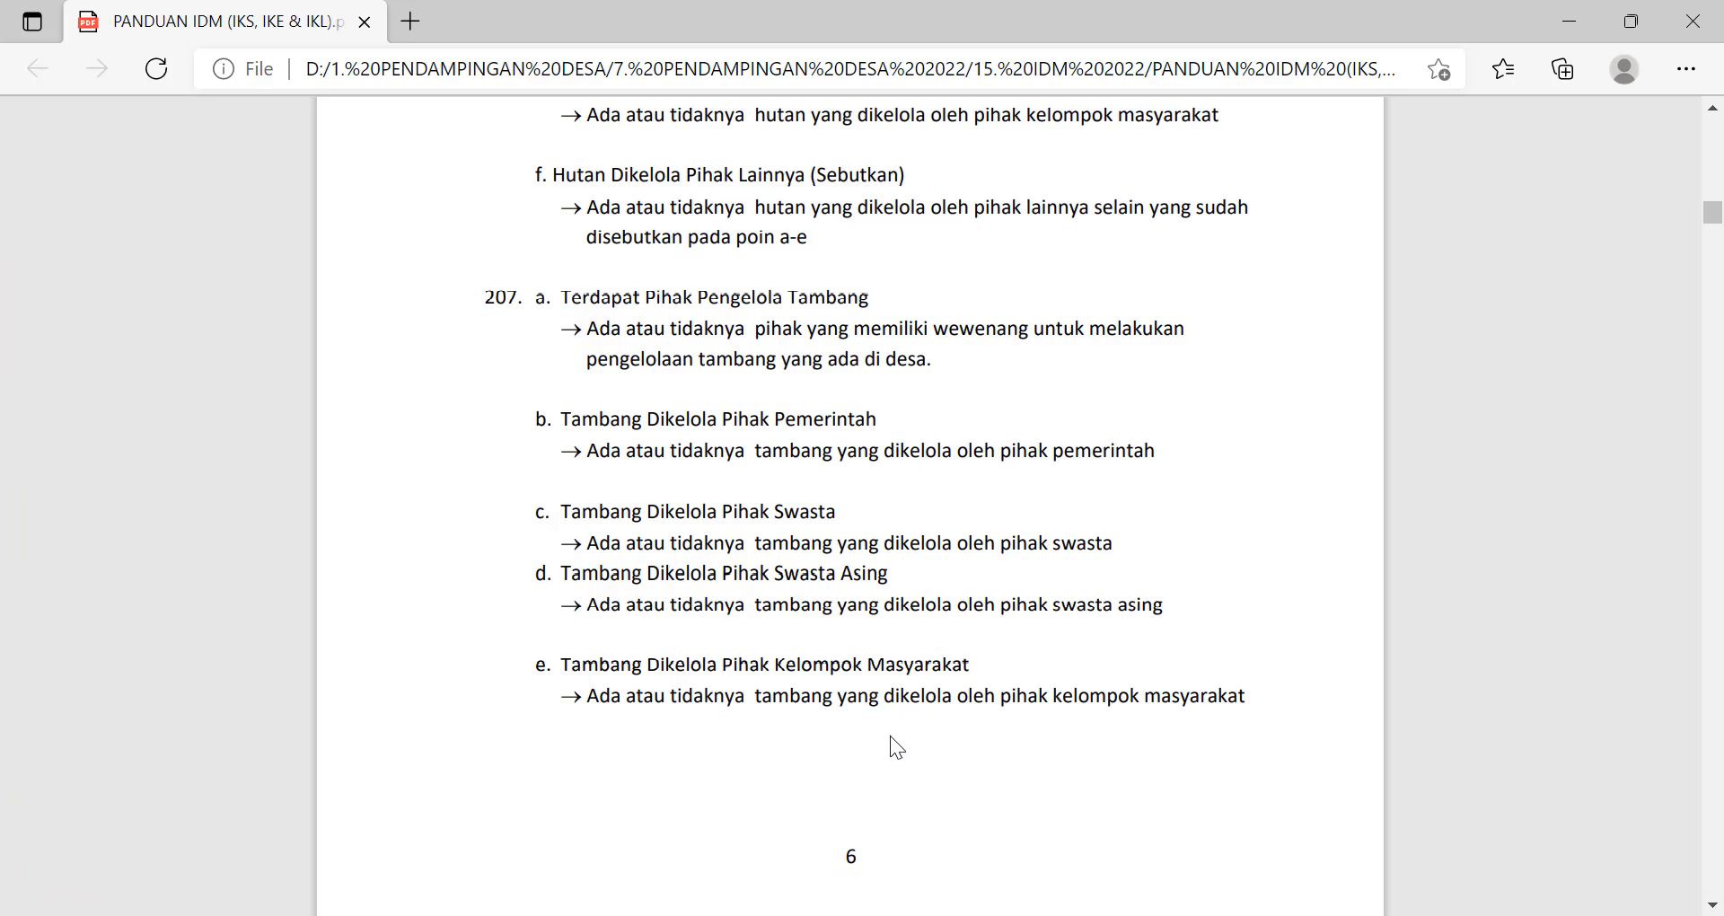
scroll(931, 718, "down", 6)
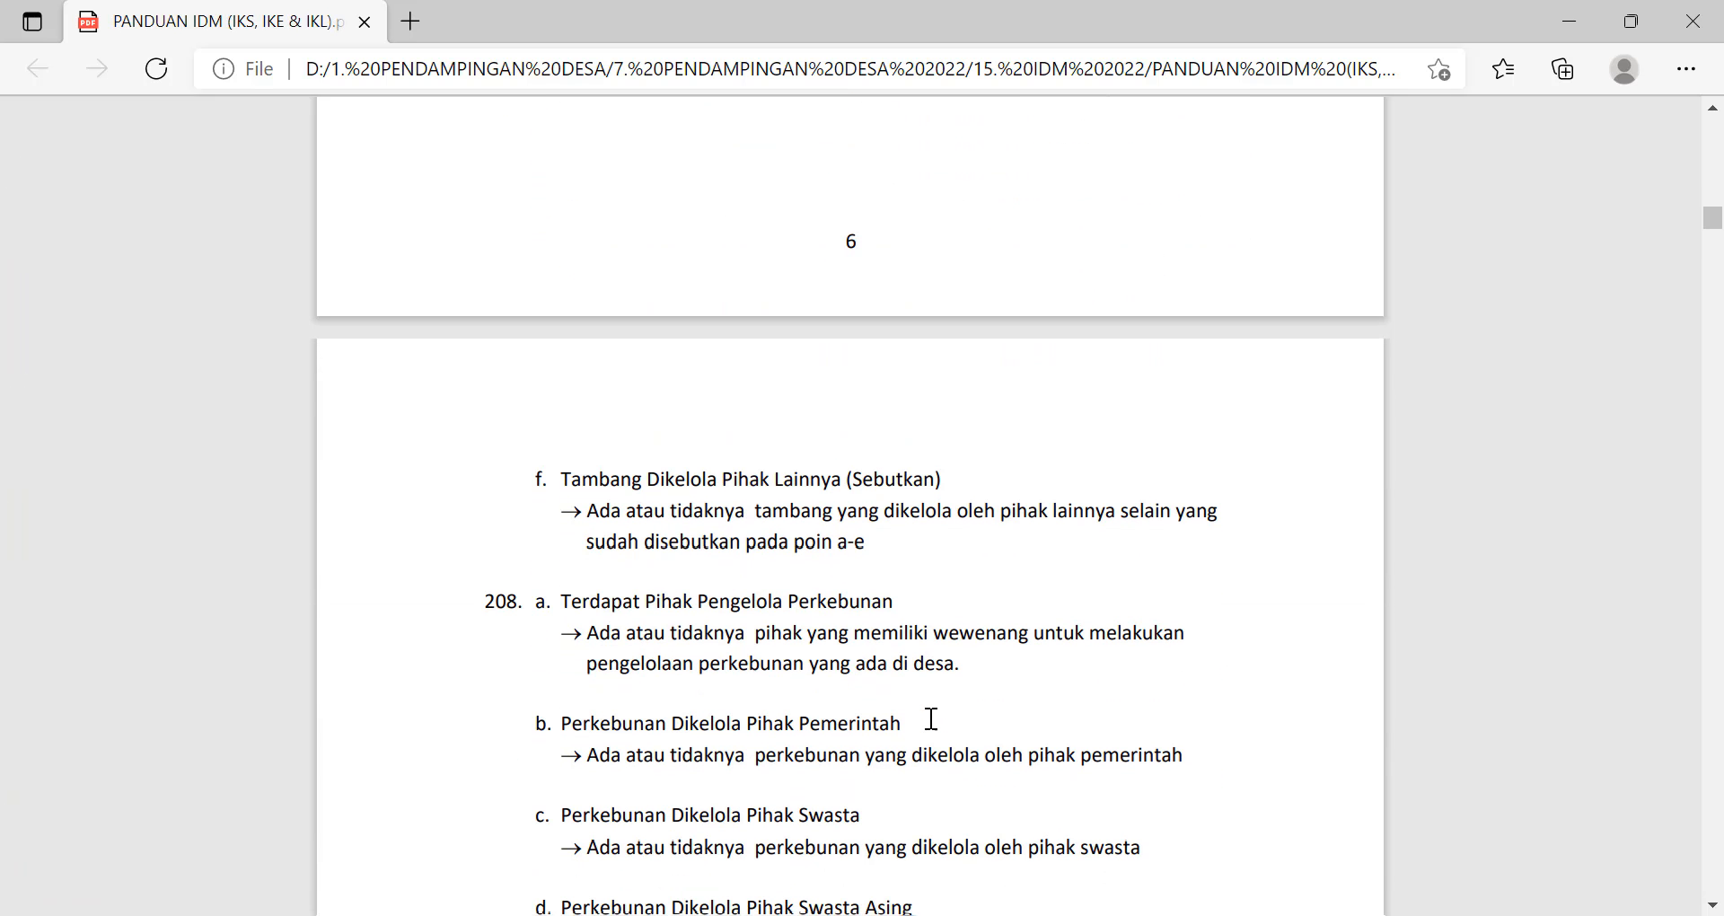
scroll(1078, 727, "down", 5)
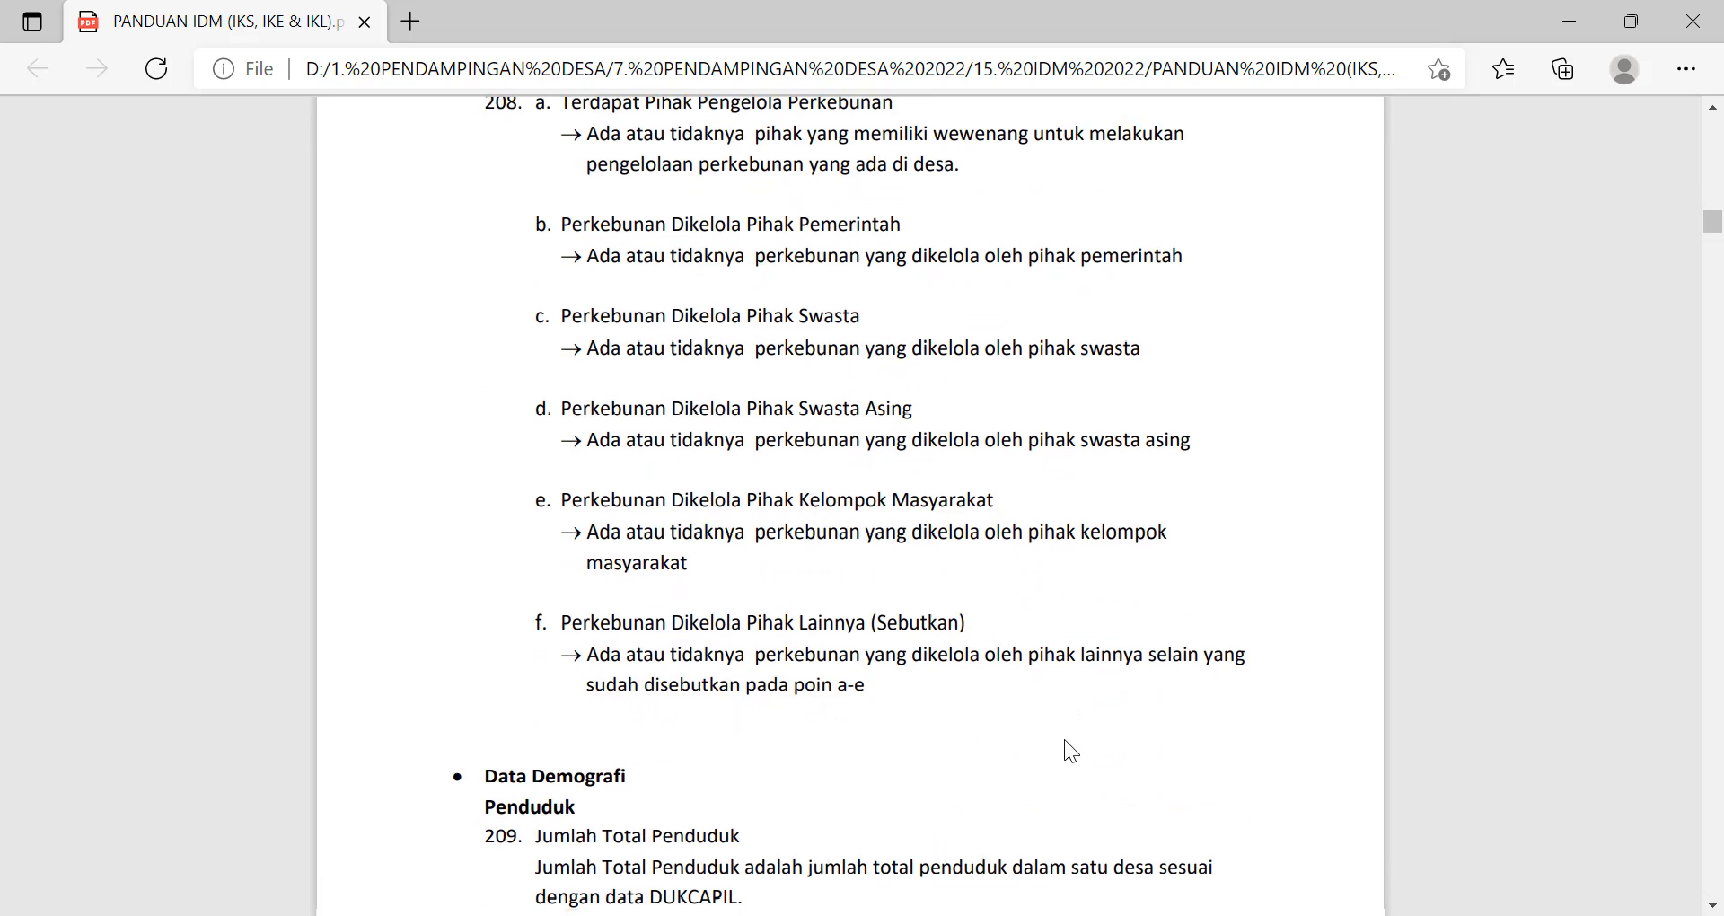
scroll(1064, 740, "down", 1)
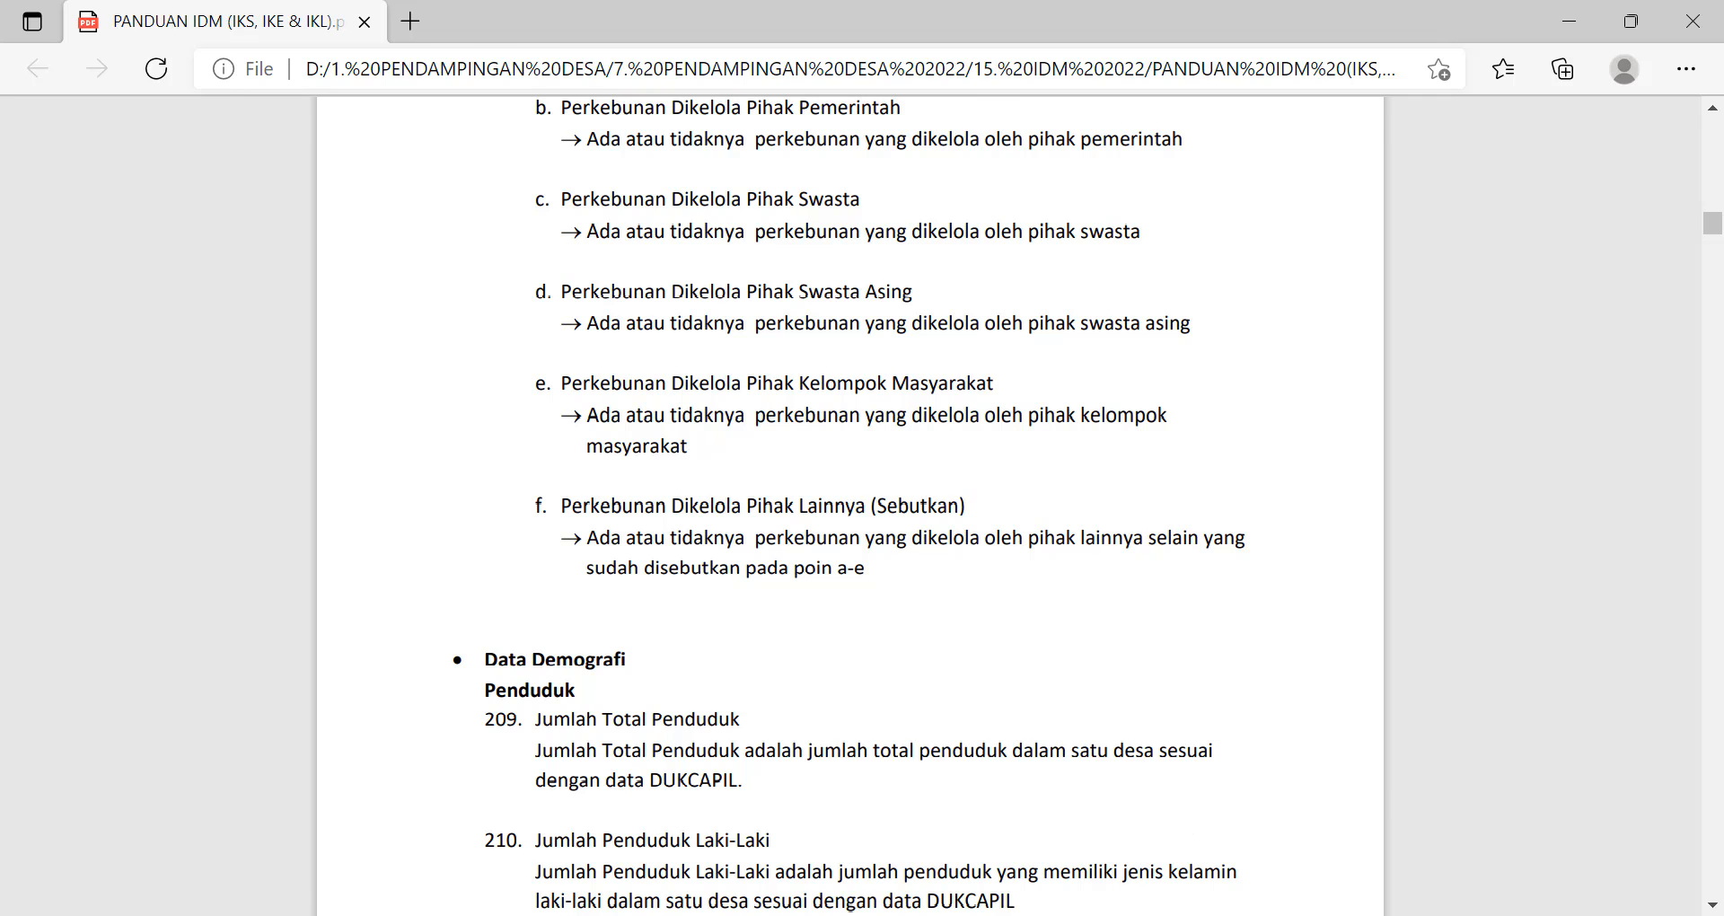
Return to the questionnaire workbook and look through the rows from section II, Data Geografi, to the end of Data Demografi.
key("alt+Tab")
left_click(1044, 691)
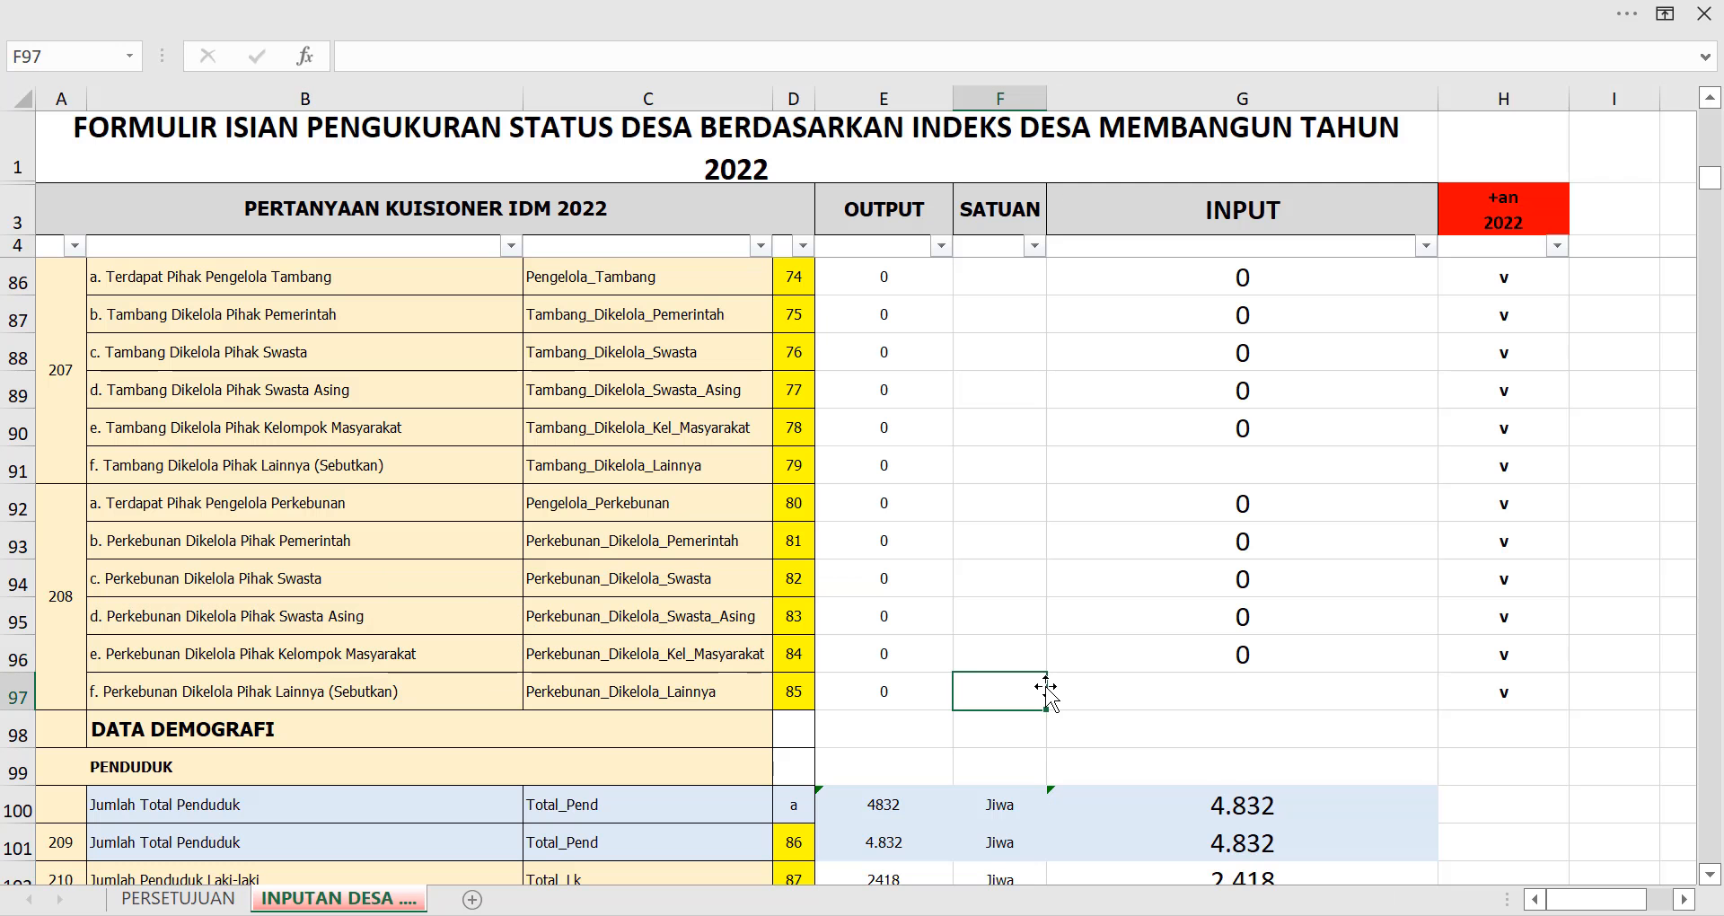
scroll(943, 651, "up", 5)
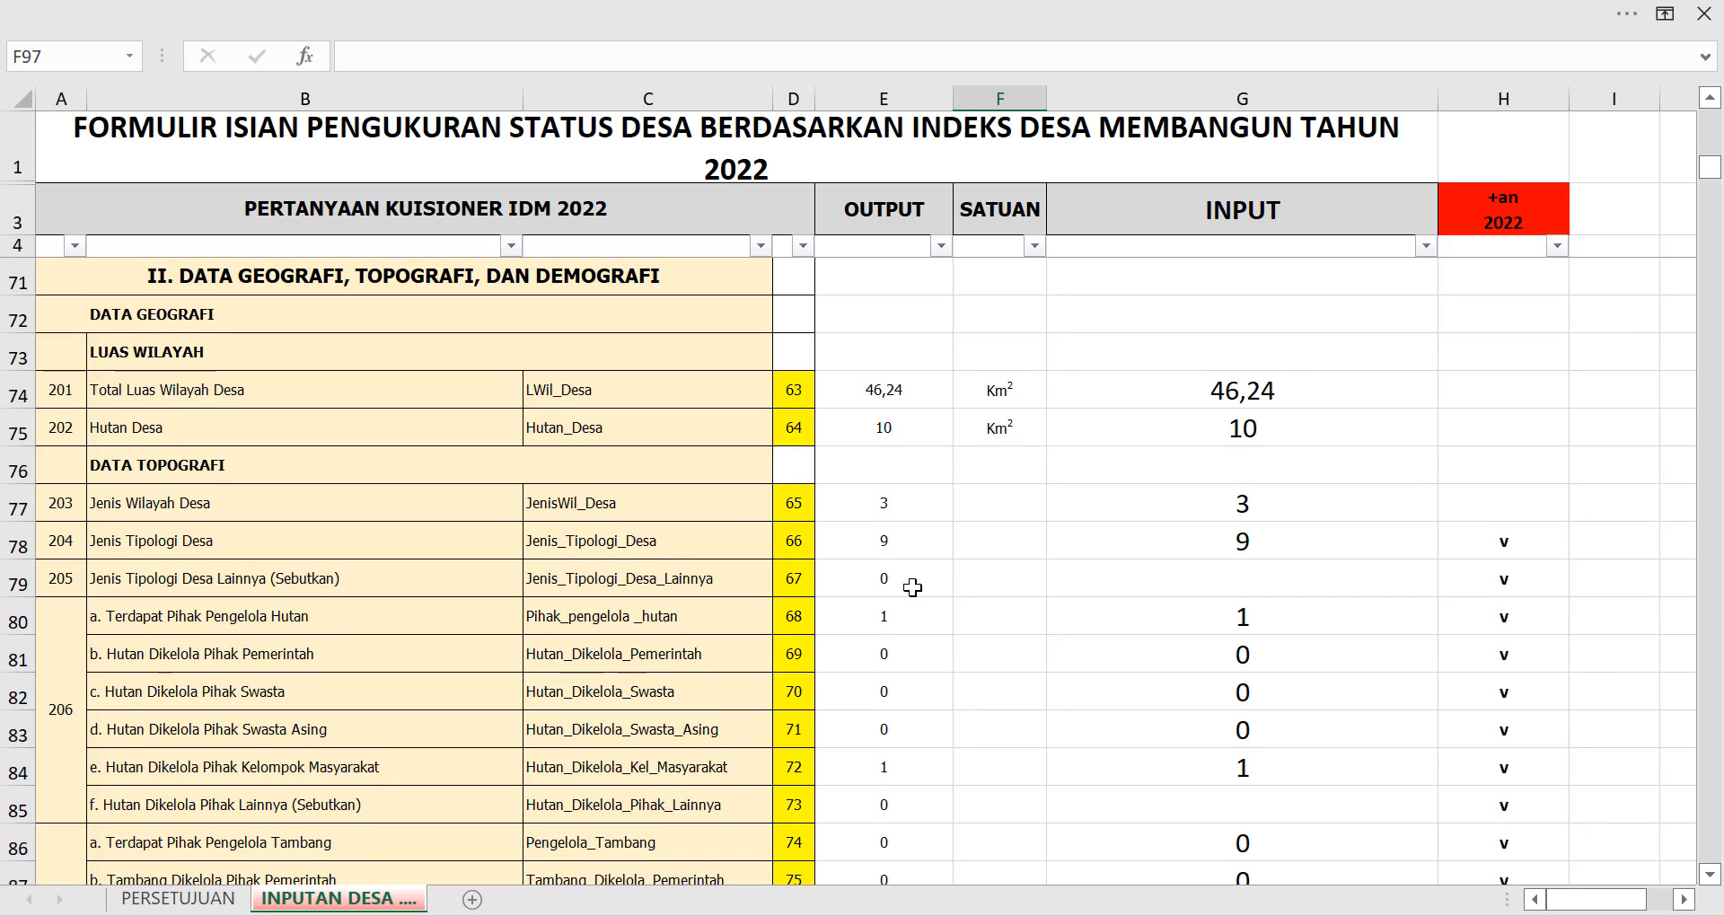
scroll(731, 620, "down", 5)
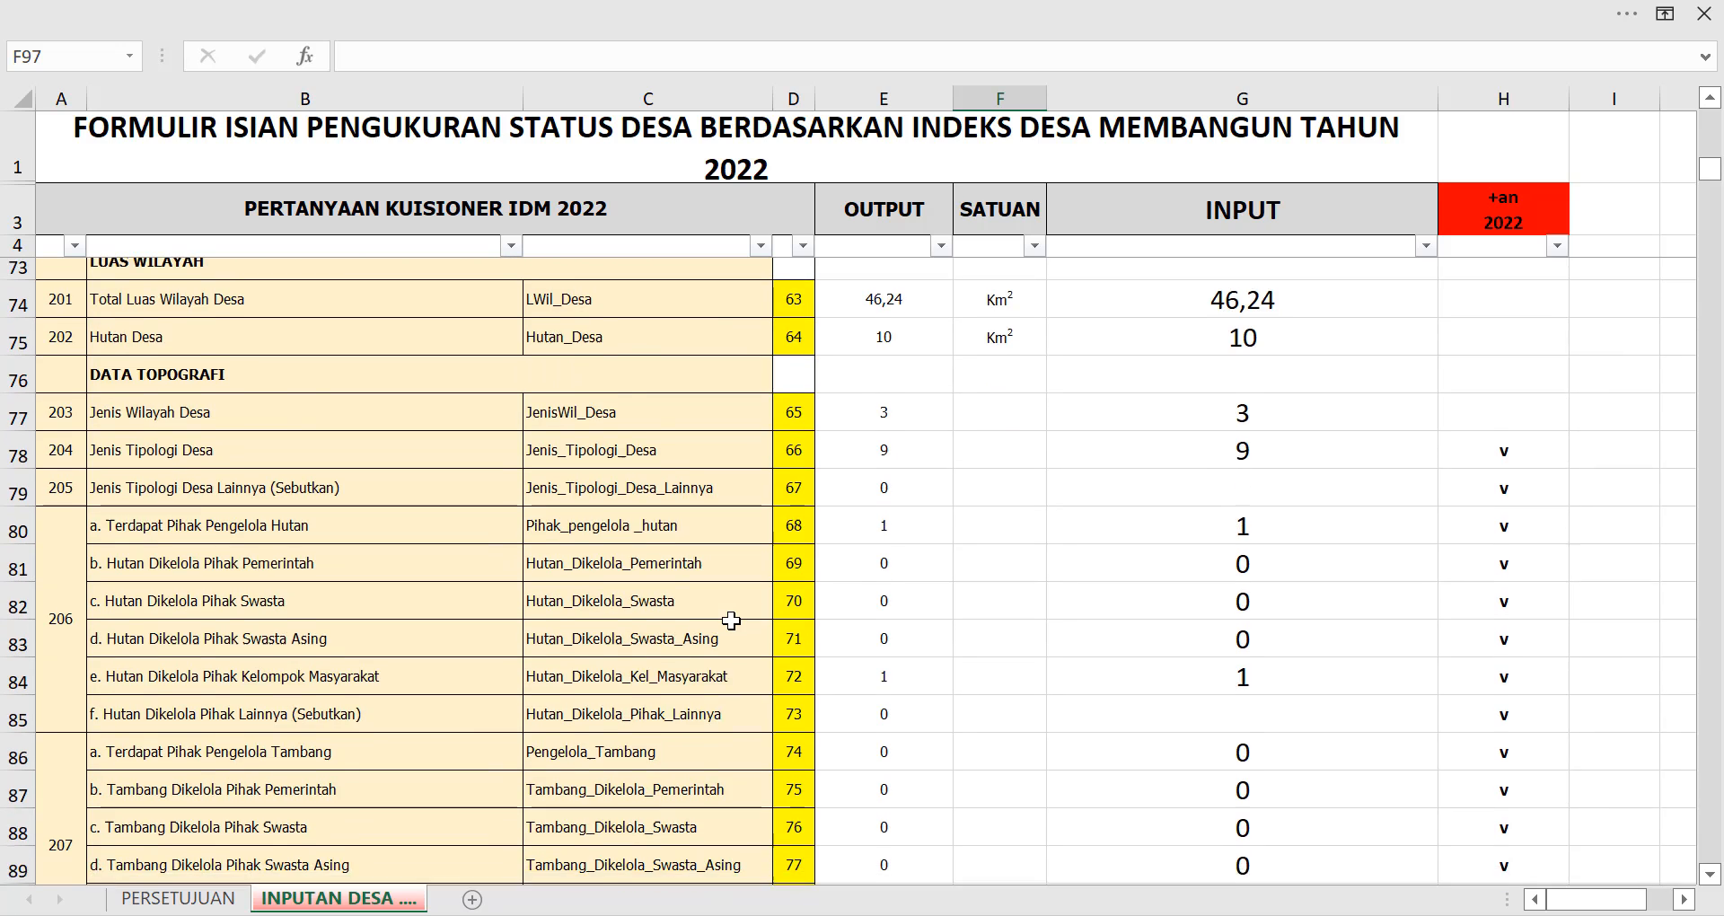
scroll(731, 621, "down", 7)
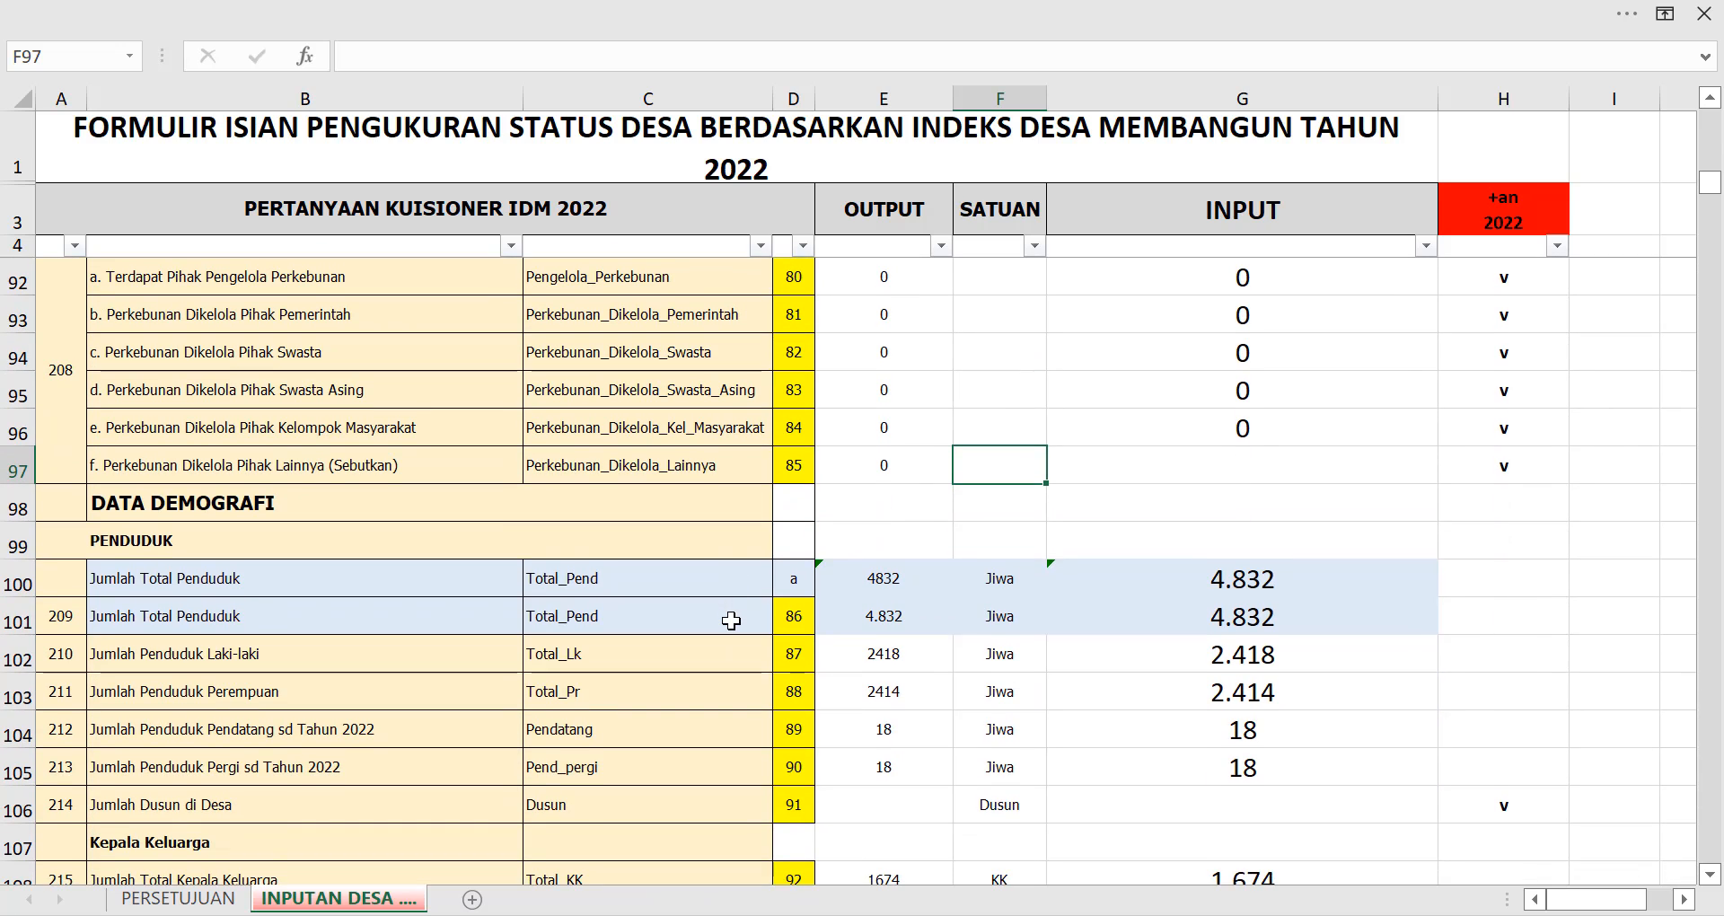
scroll(742, 654, "down", 11)
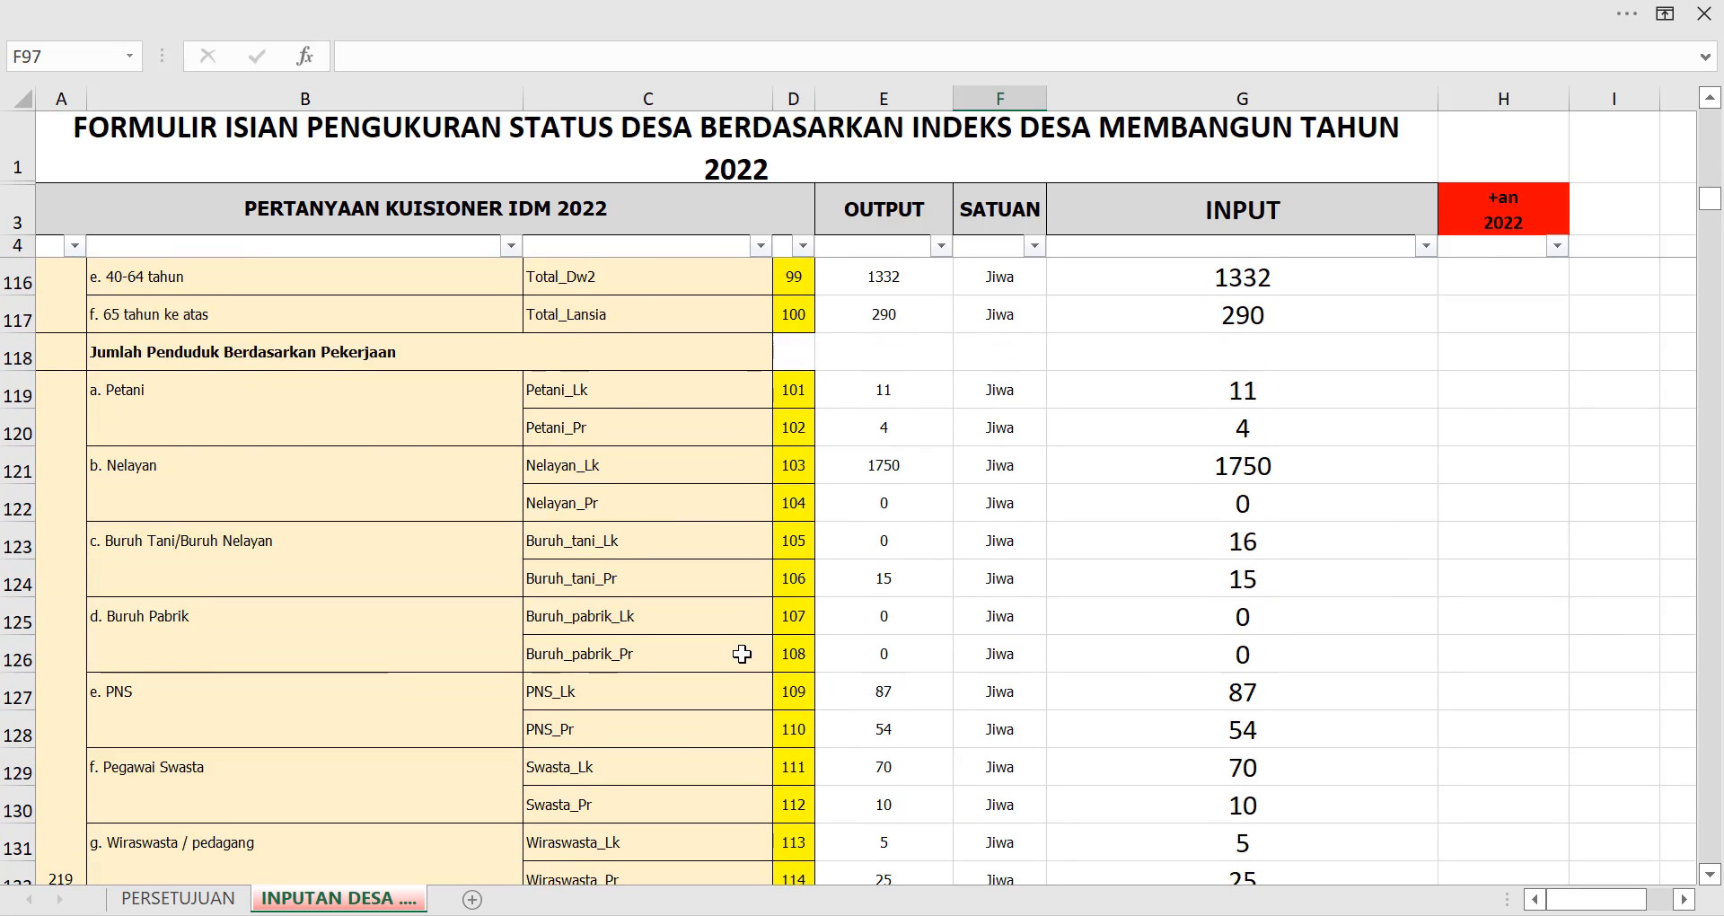
scroll(741, 653, "up", 5)
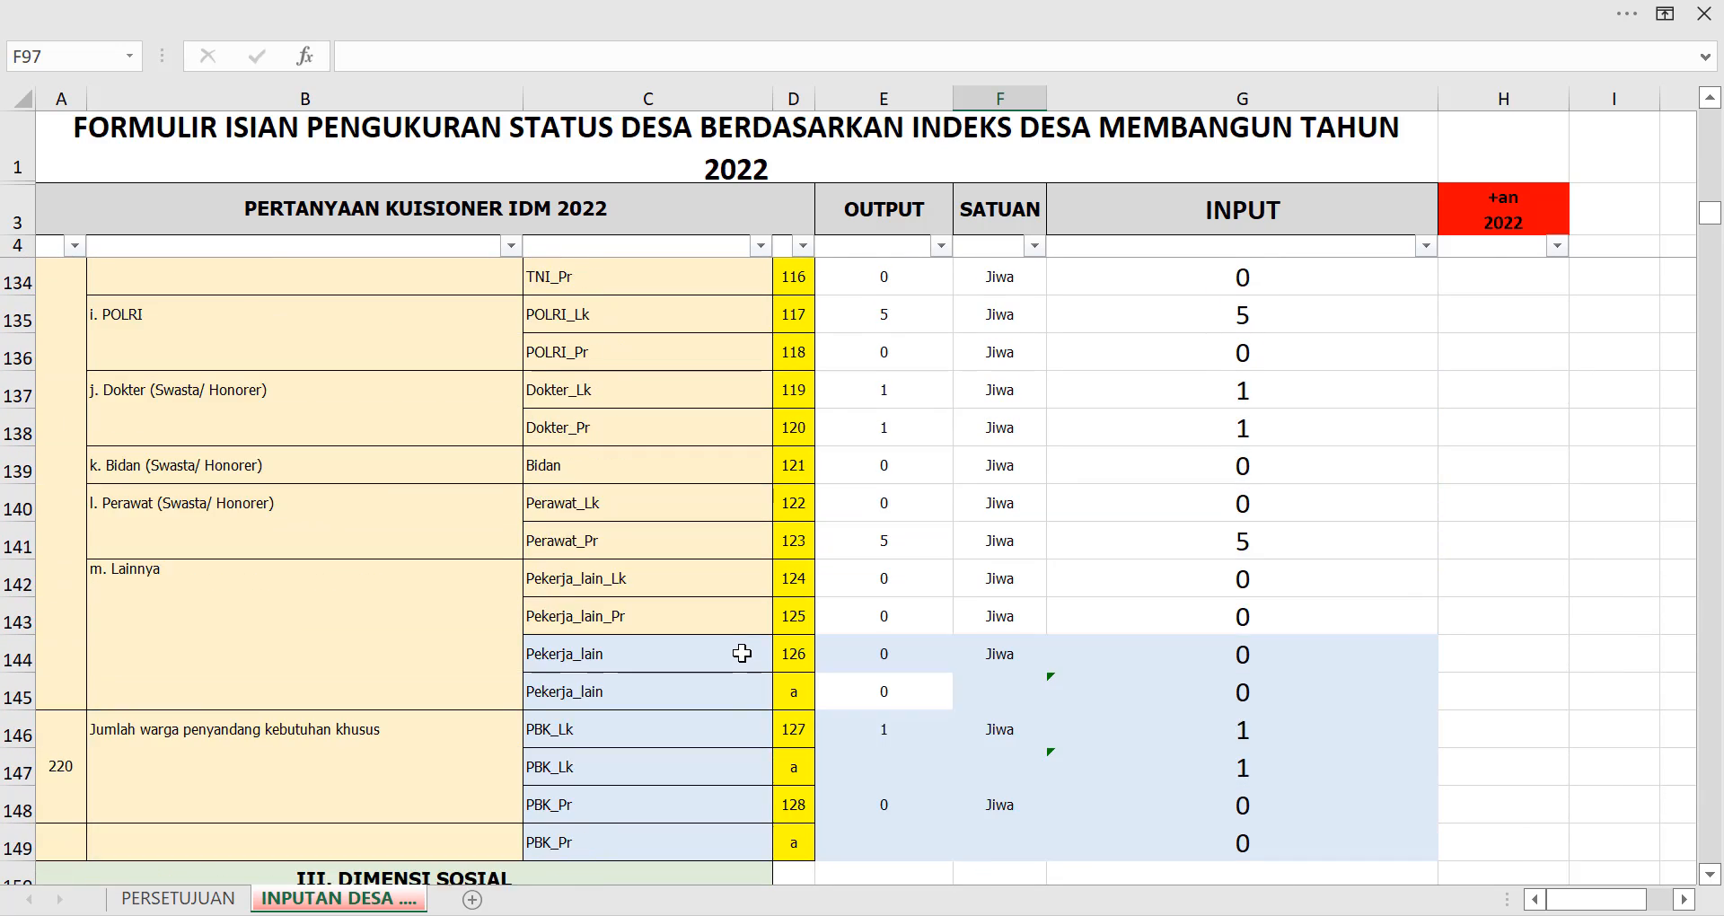
scroll(742, 652, "up", 11)
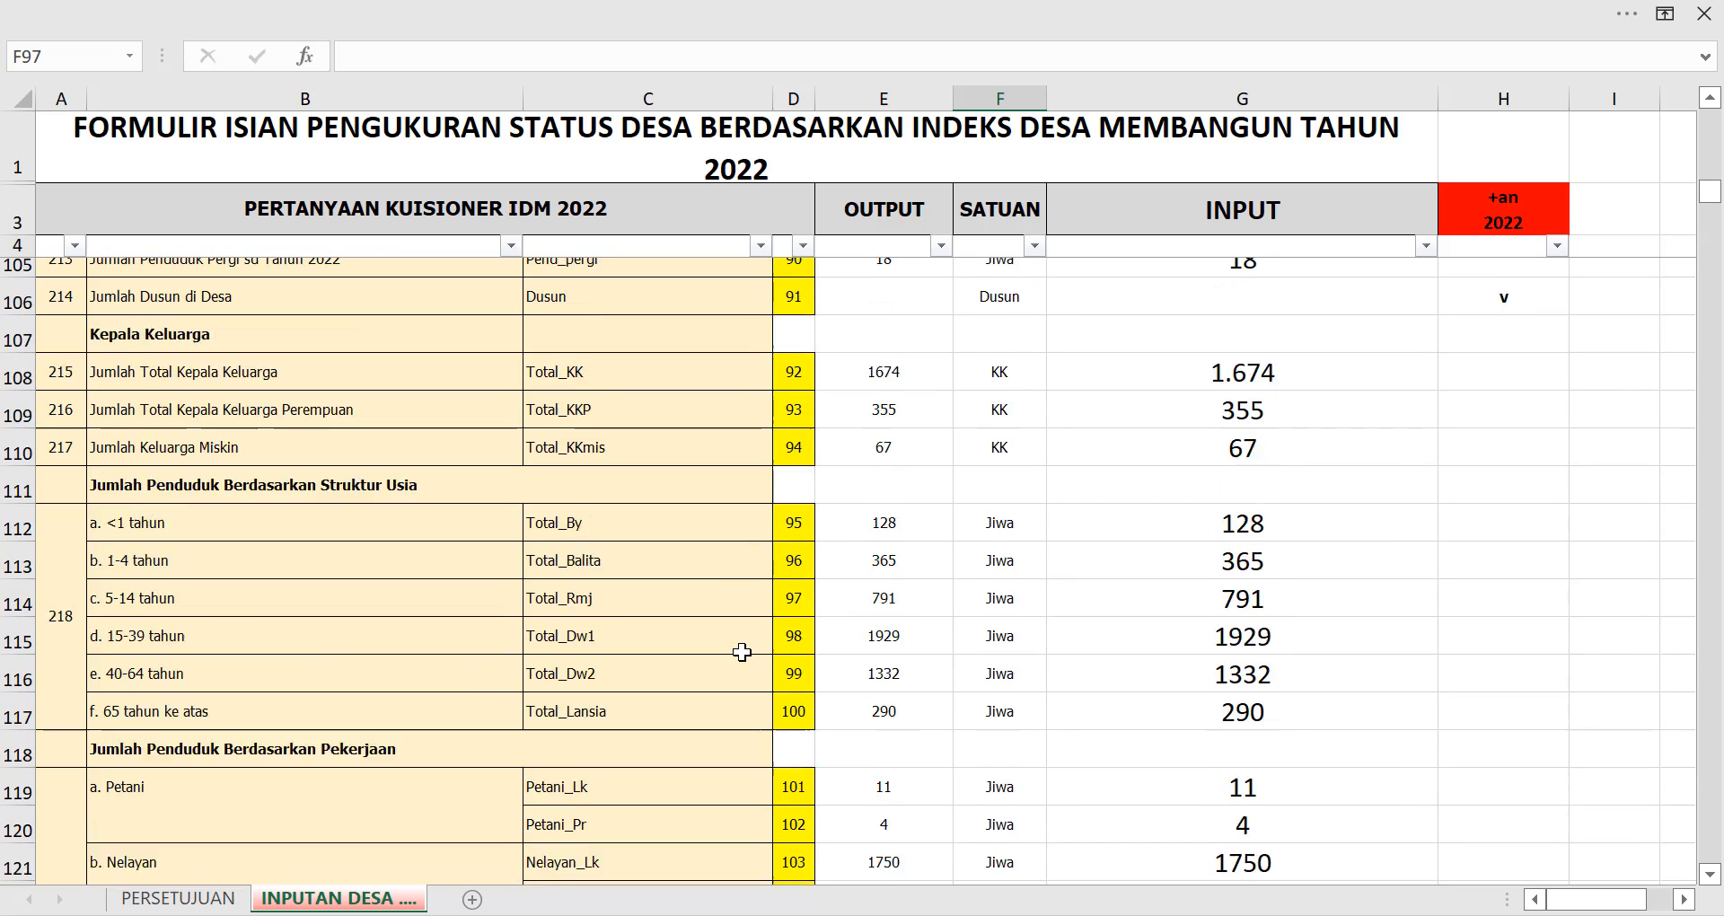
scroll(742, 653, "up", 1)
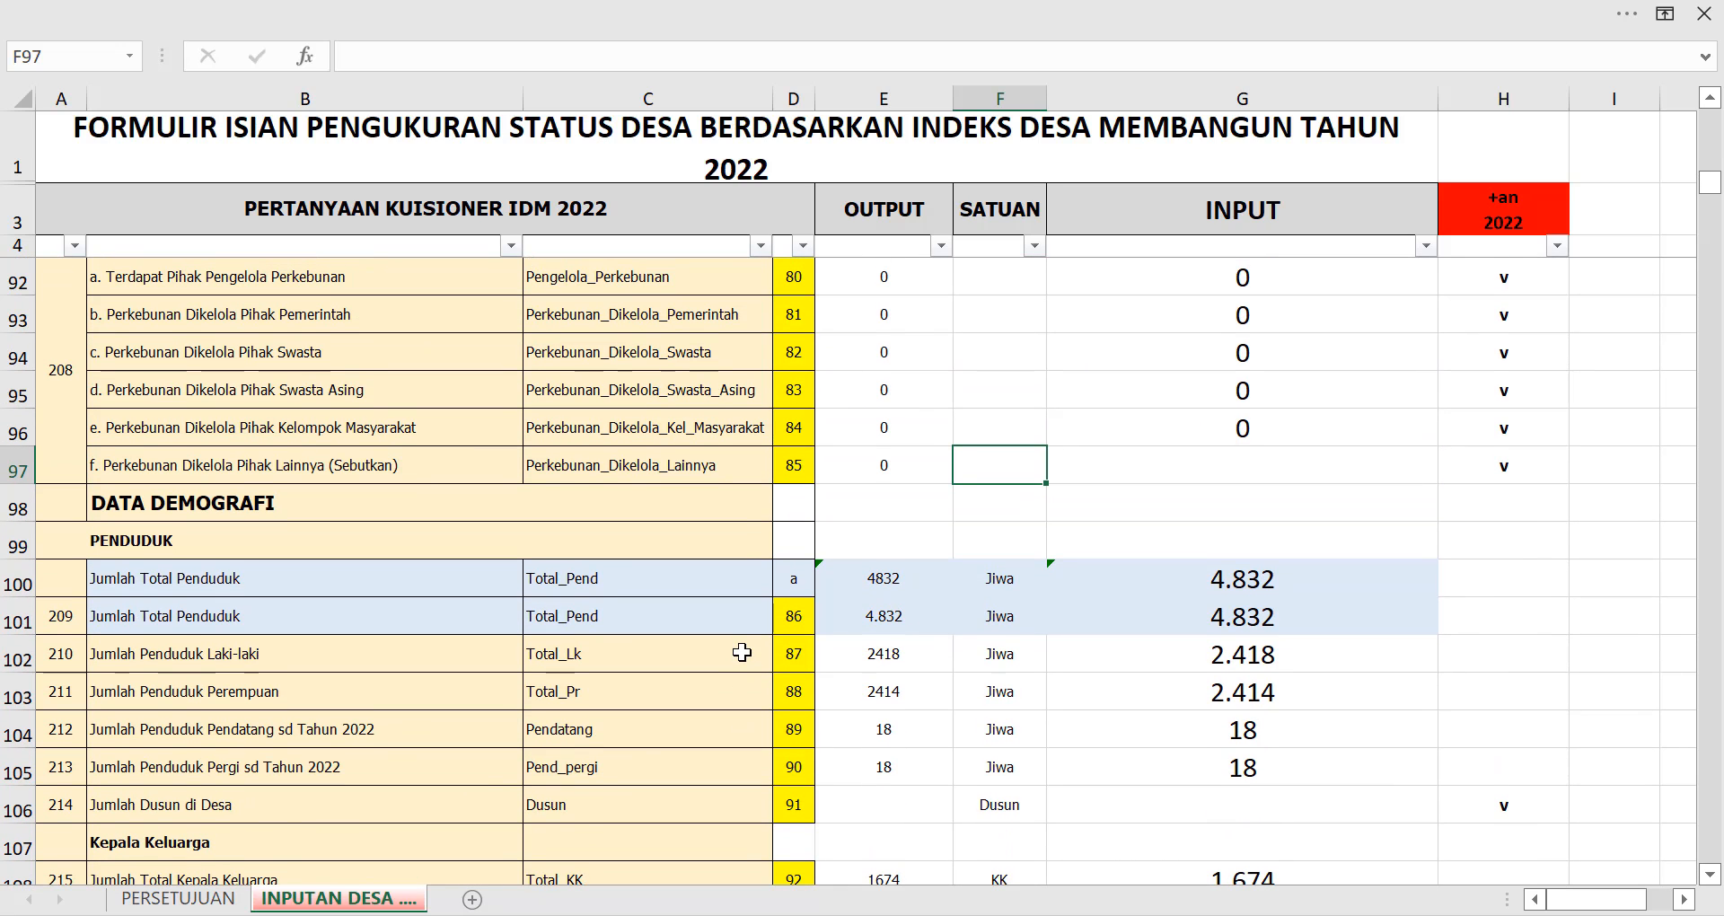
scroll(742, 653, "down", 2)
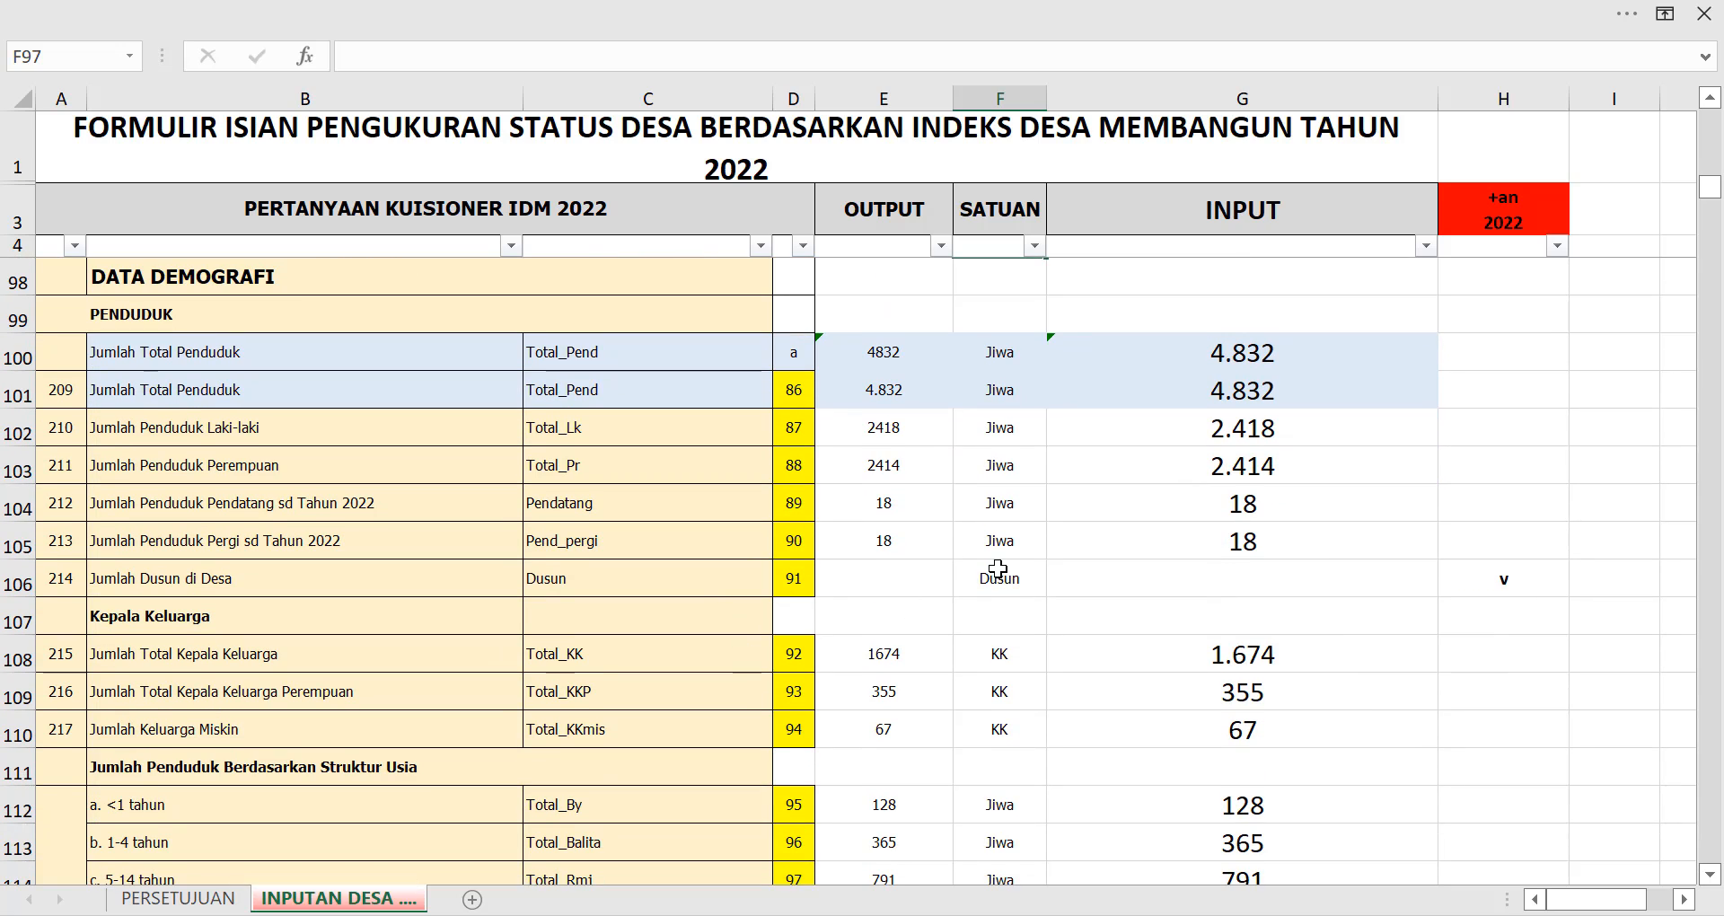
Review the Data Demografi inputs for questions 209 to 217 on Penduduk and Kepala Keluarga, and the age-structure rows.
left_click_drag(1274, 347, 1136, 710)
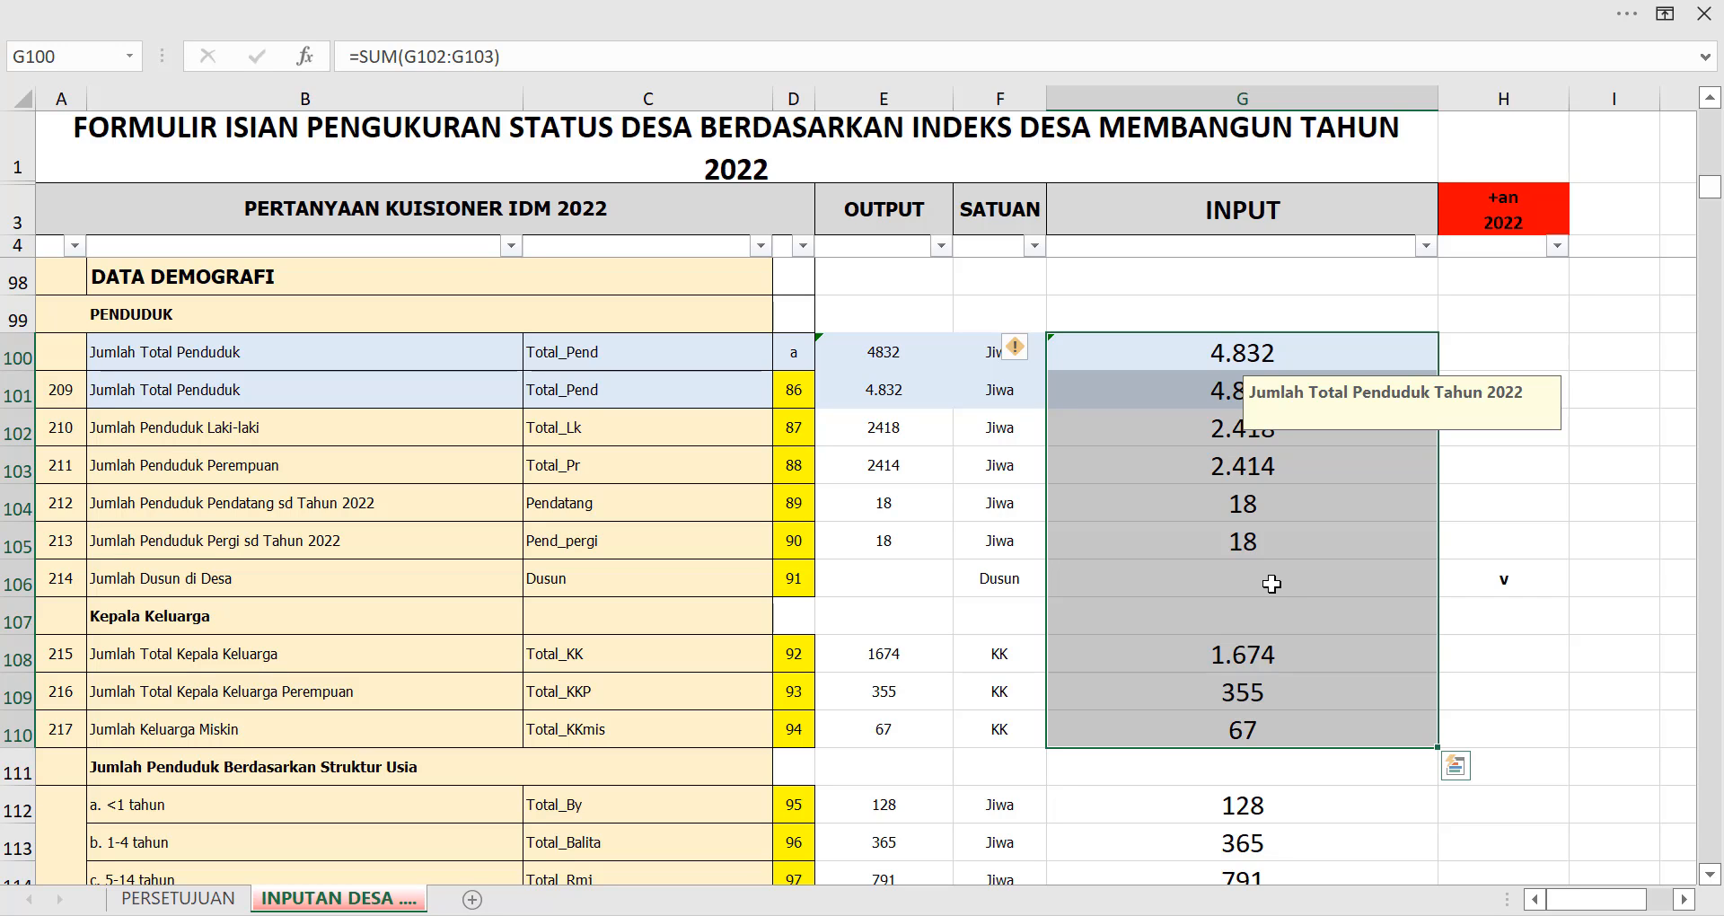
scroll(1271, 584, "down", 2)
scroll(1272, 584, "up", 3)
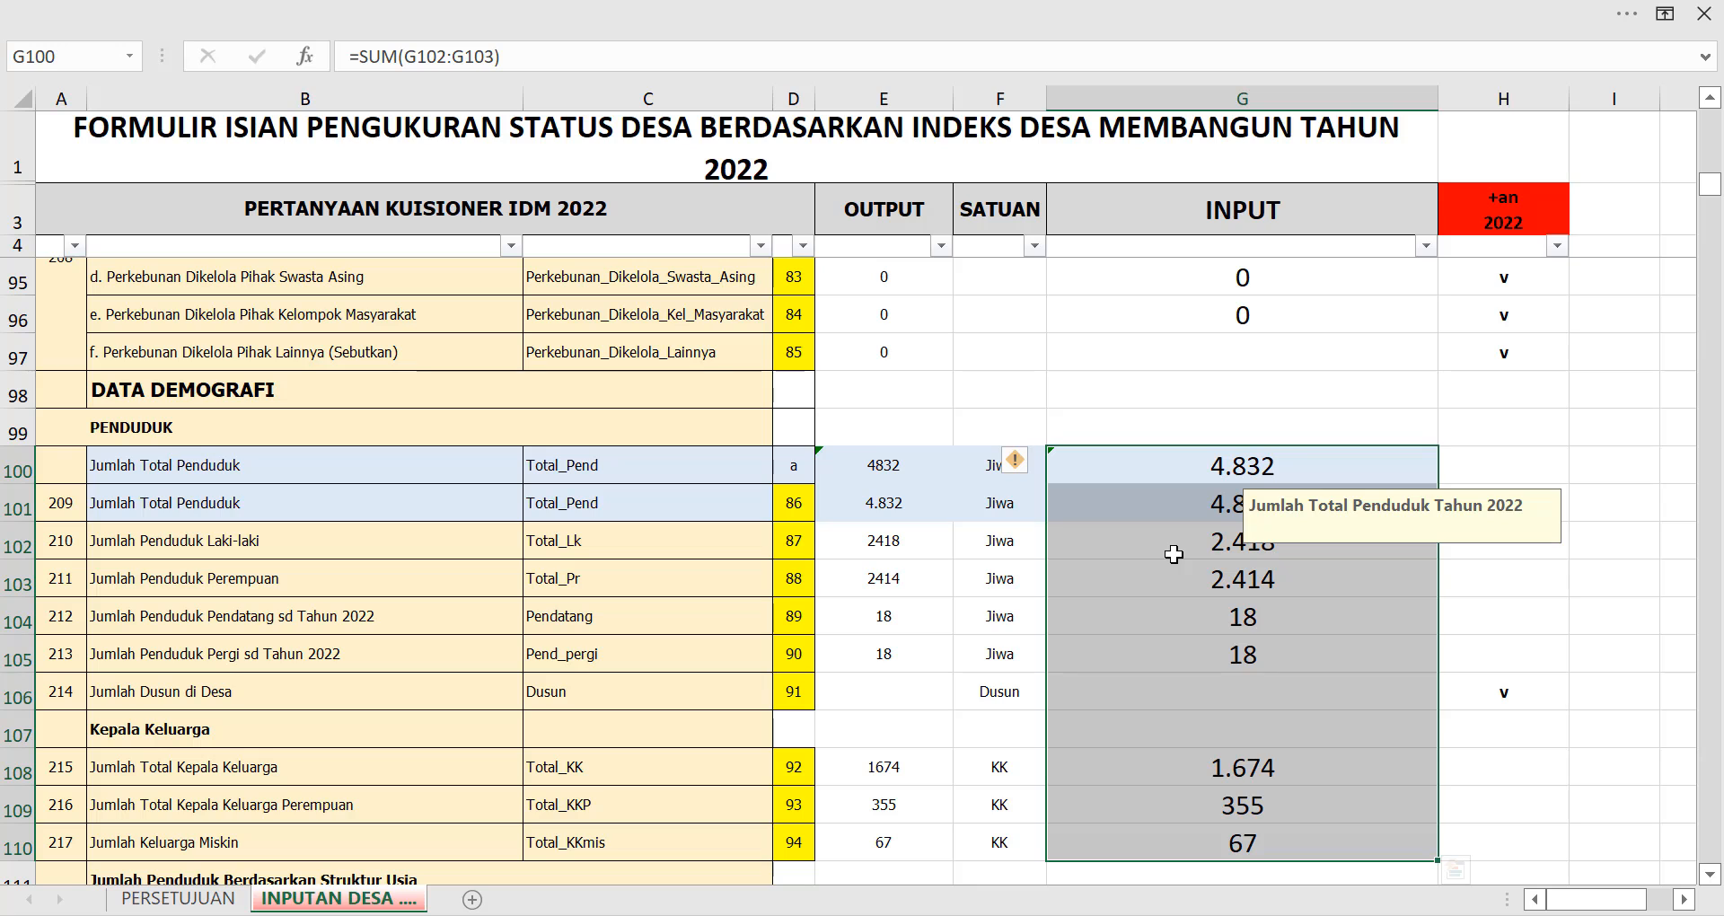
scroll(1174, 554, "down", 2)
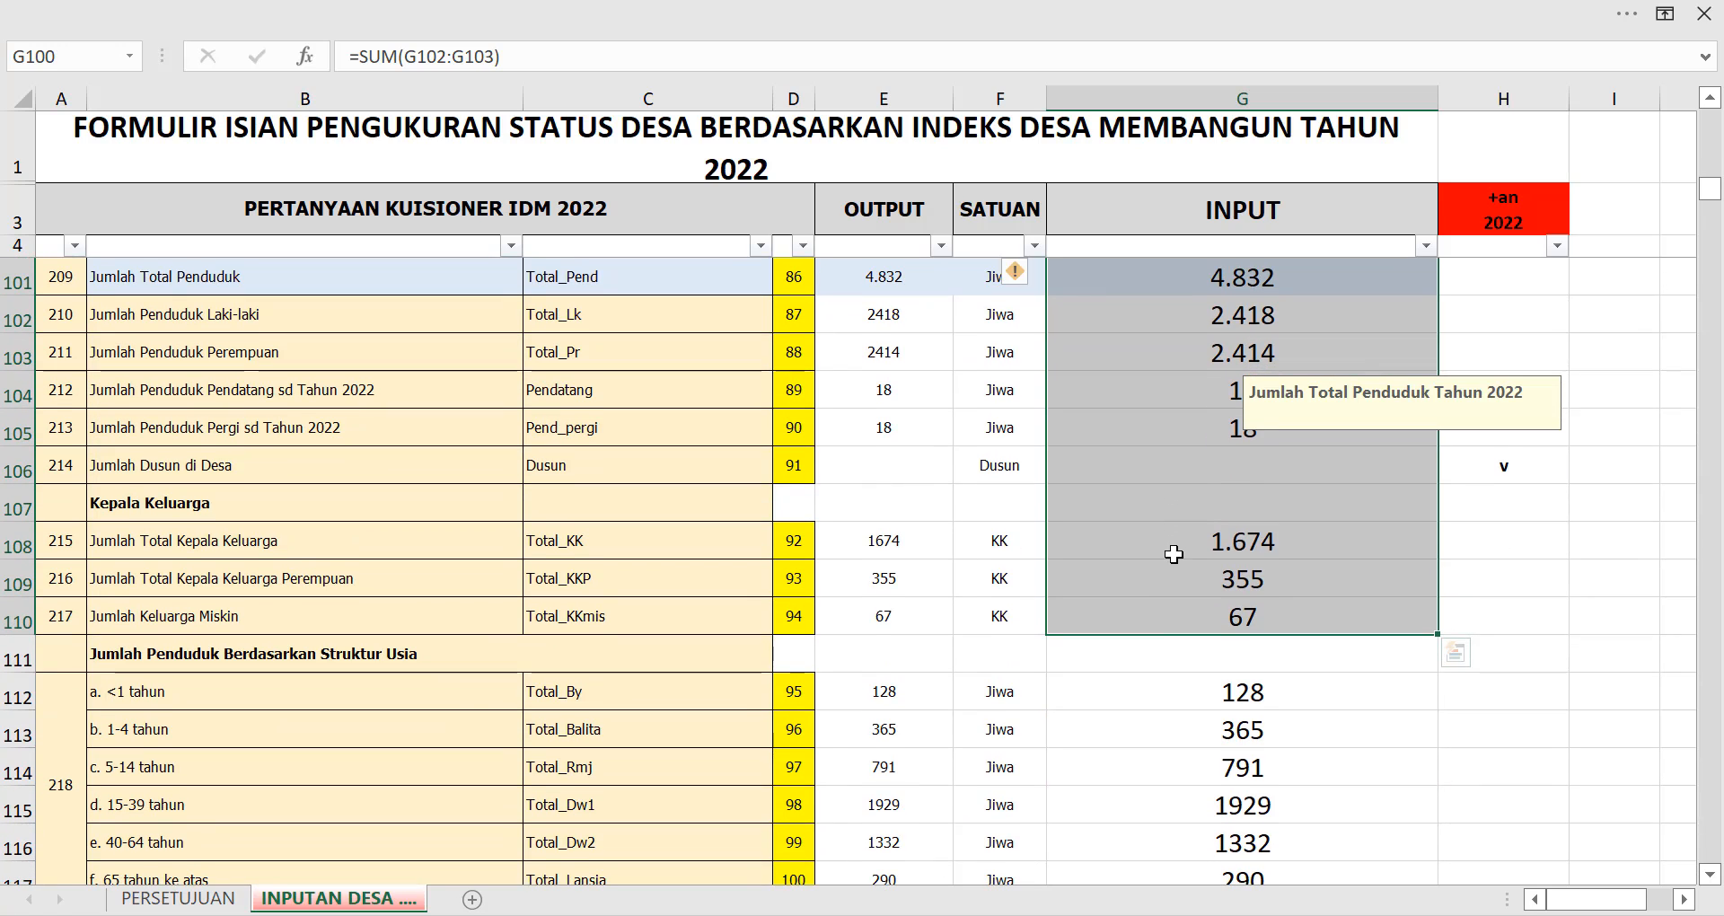
scroll(1173, 554, "down", 3)
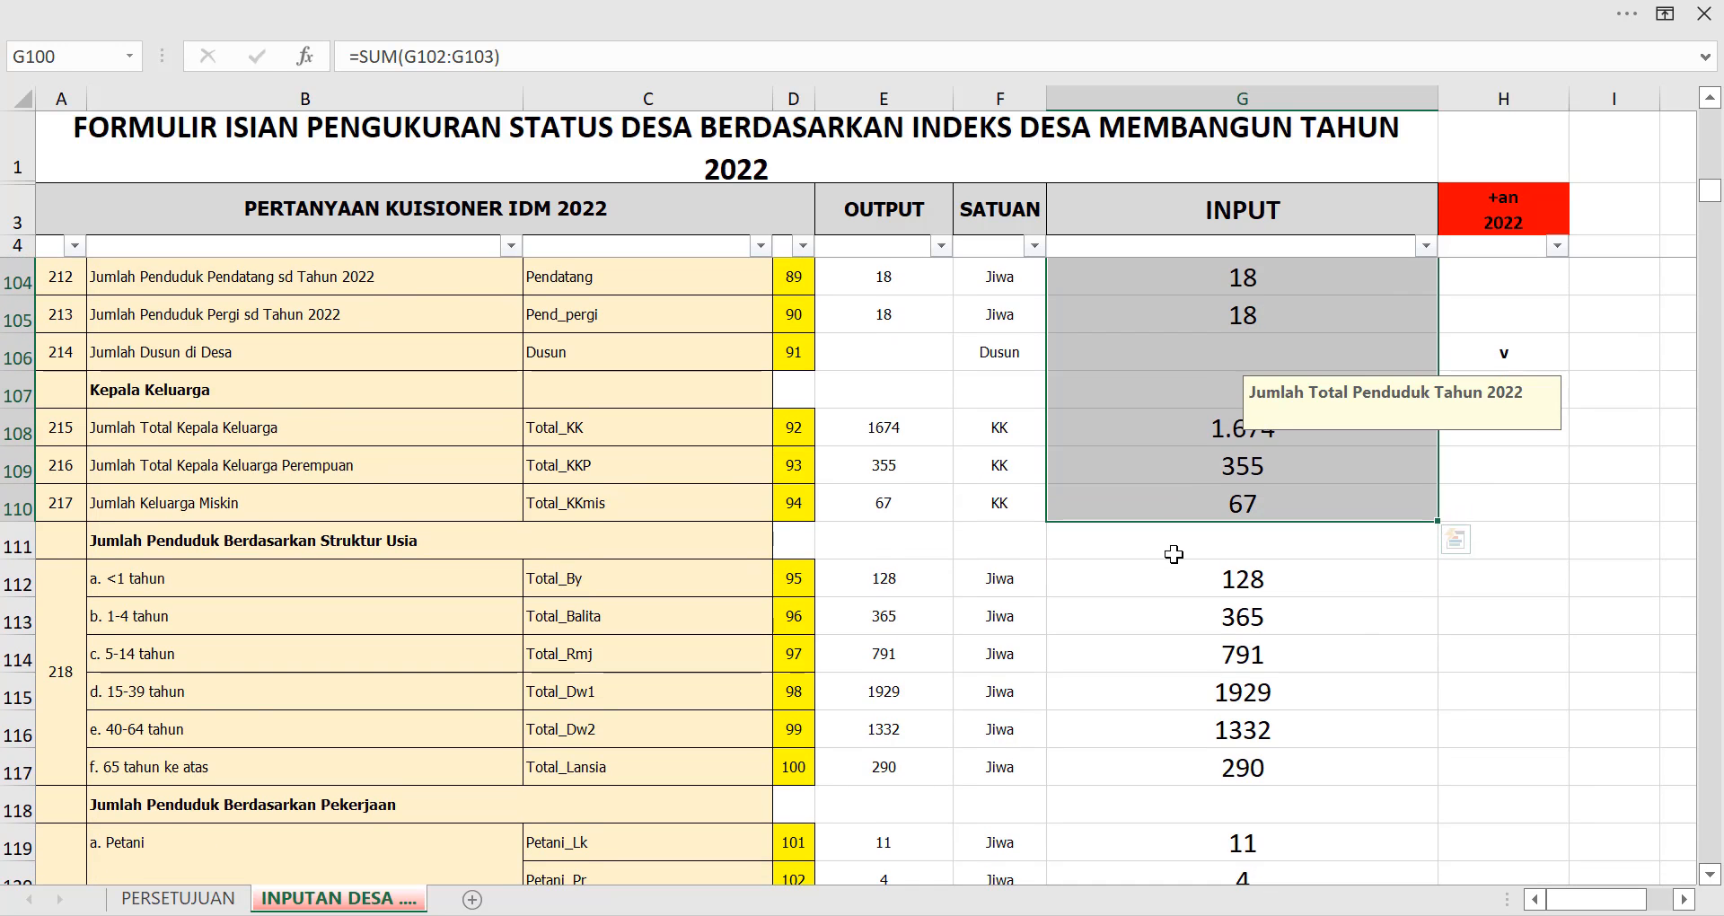
scroll(1173, 554, "up", 6)
scroll(1174, 554, "up", 1)
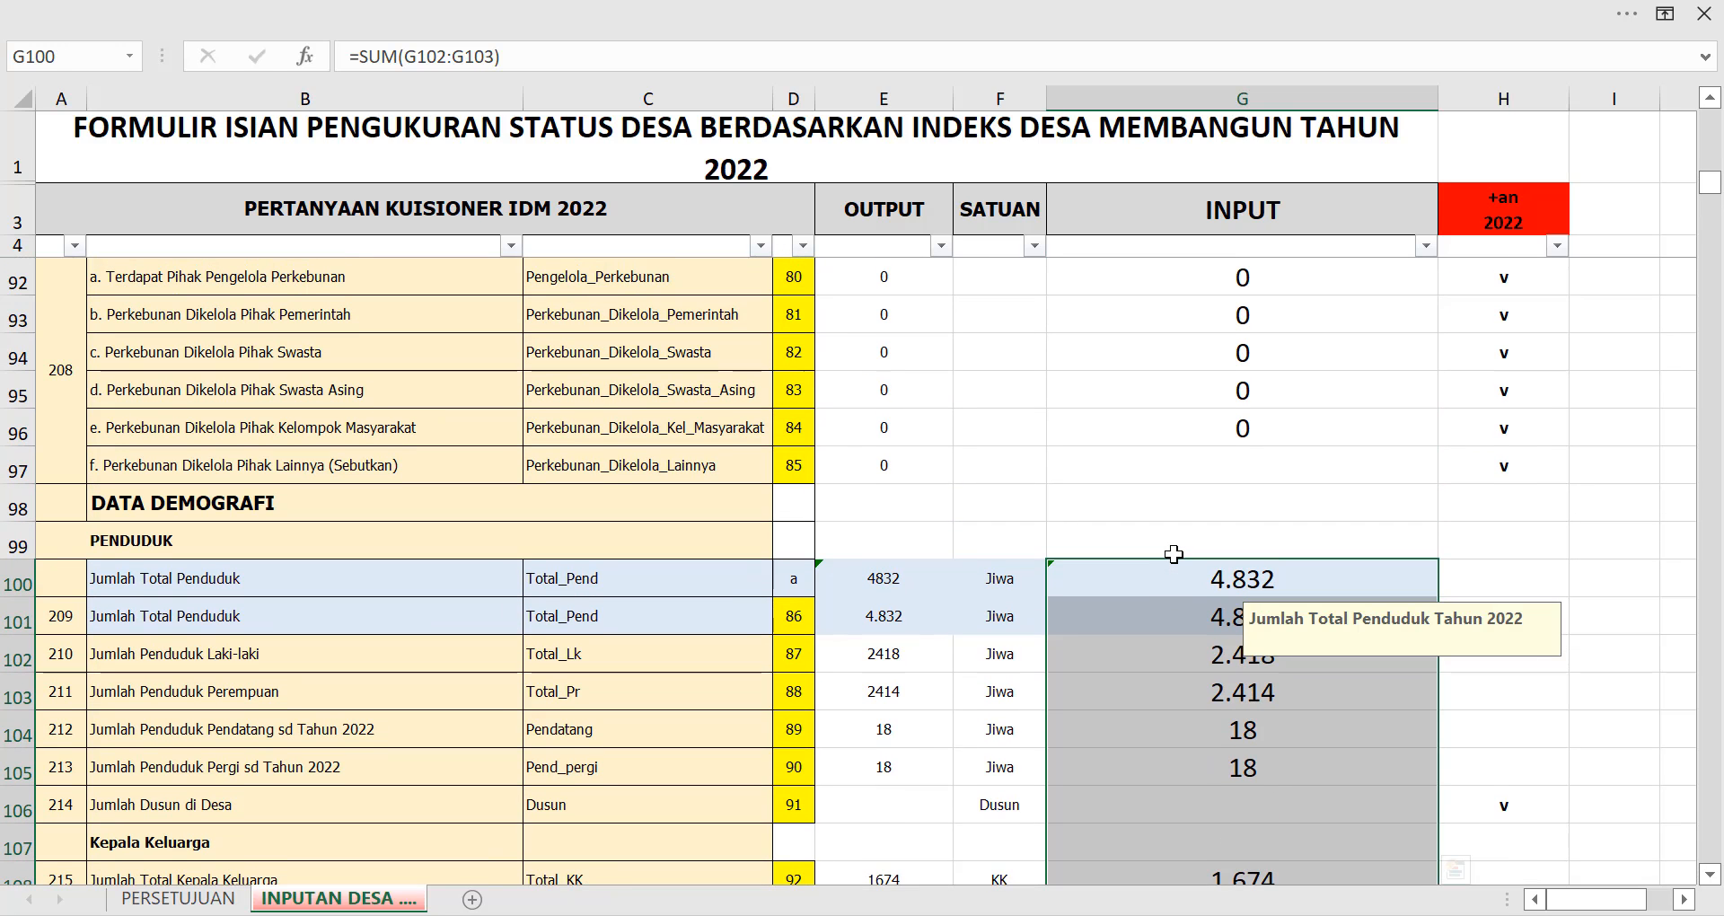
scroll(1174, 554, "down", 1)
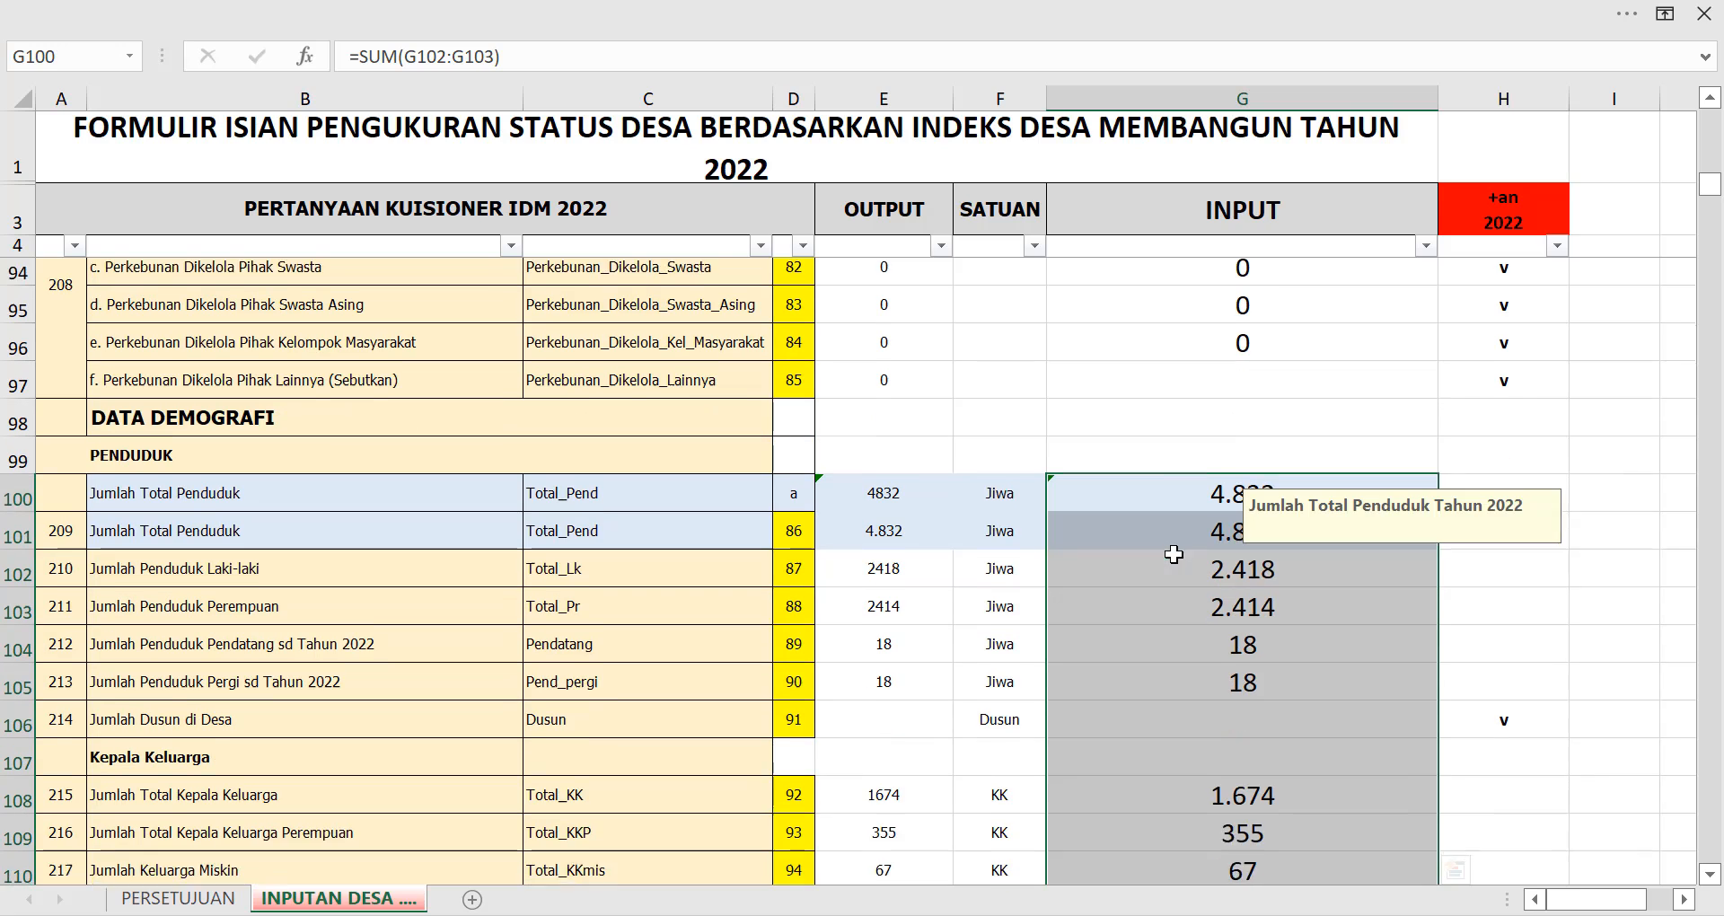
Inspect the sum formula in the unnumbered Jumlah Total Penduduk row and compare it with the input of question 209.
left_click(1203, 469)
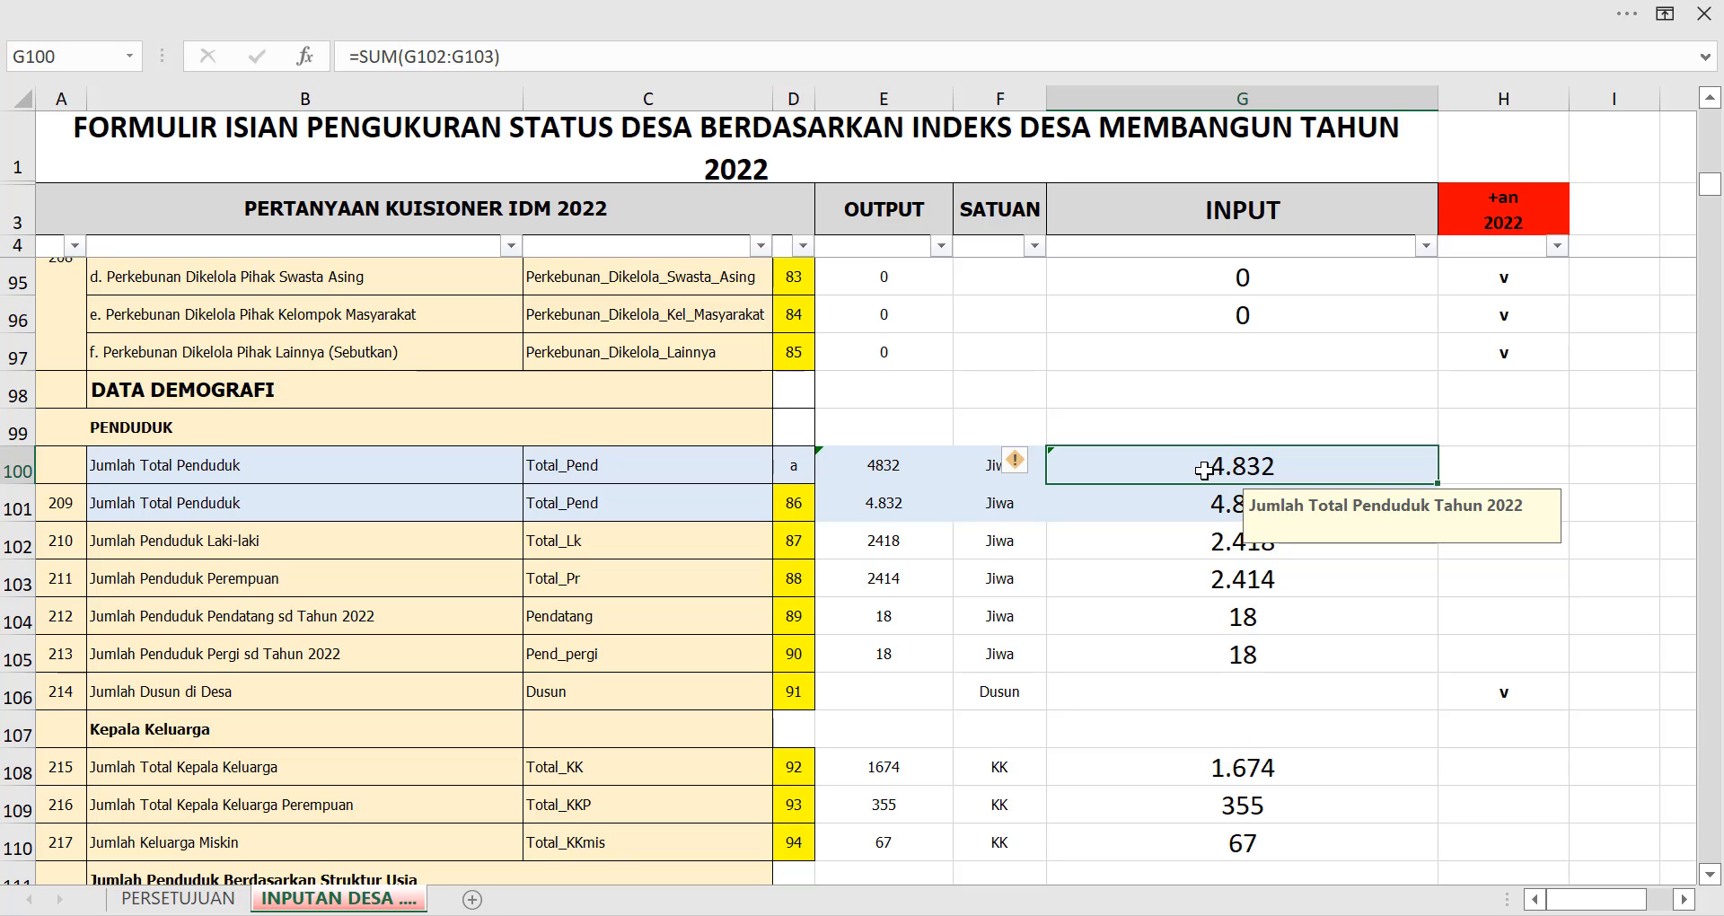
left_click_drag(1117, 473, 811, 474)
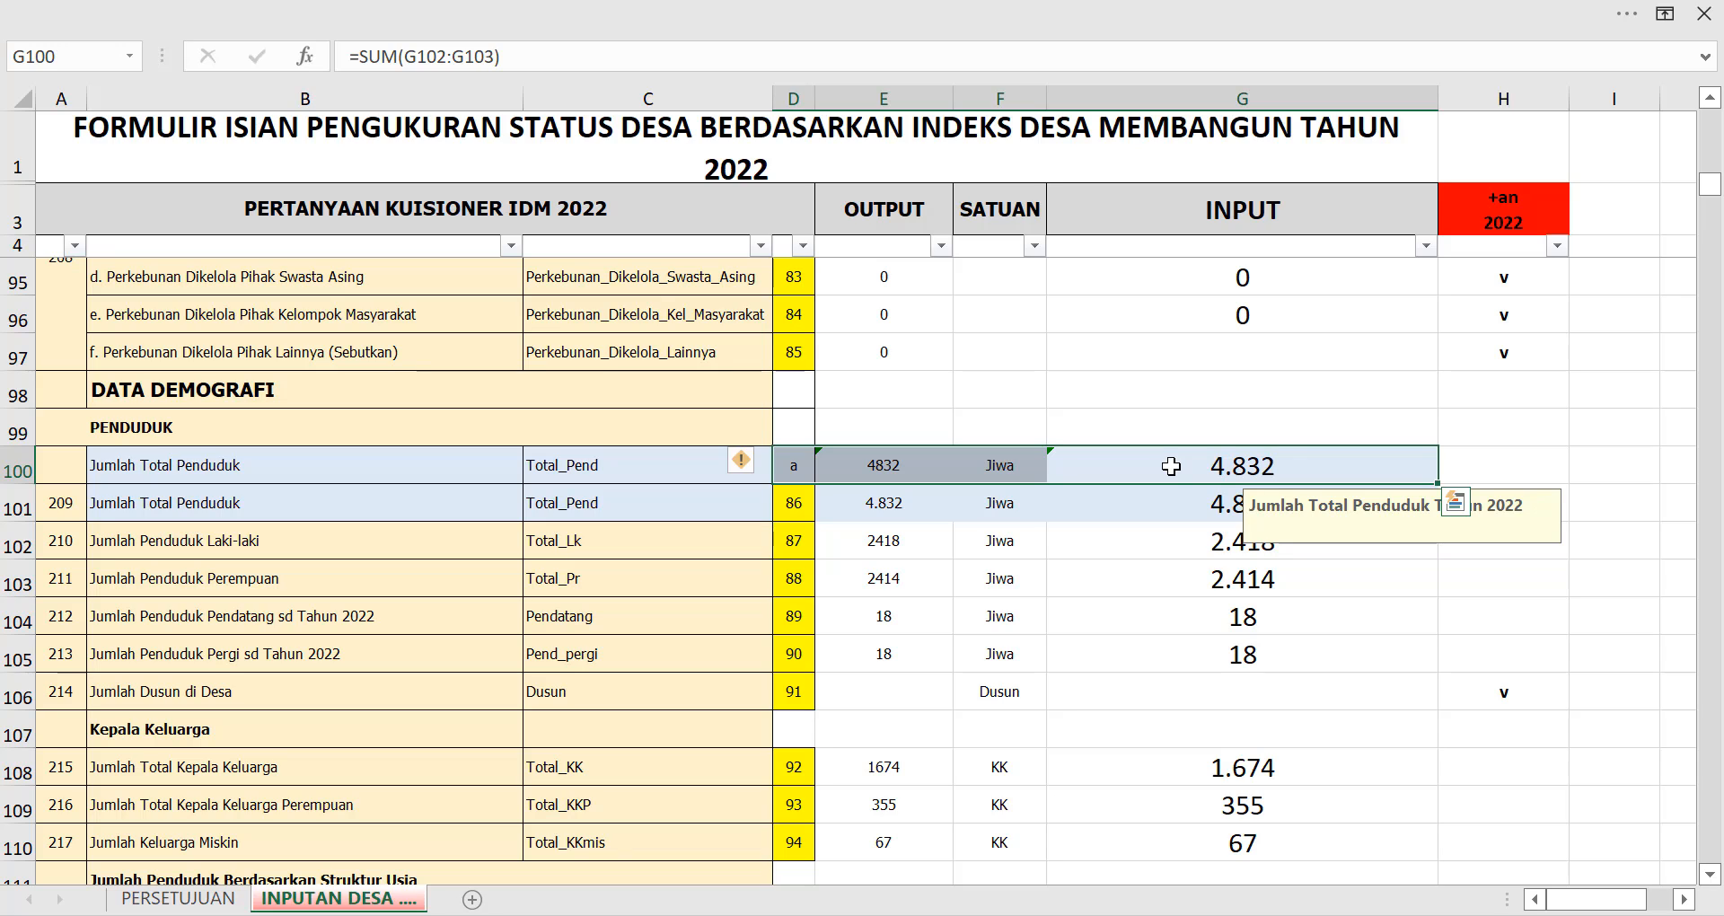
left_click(1170, 466)
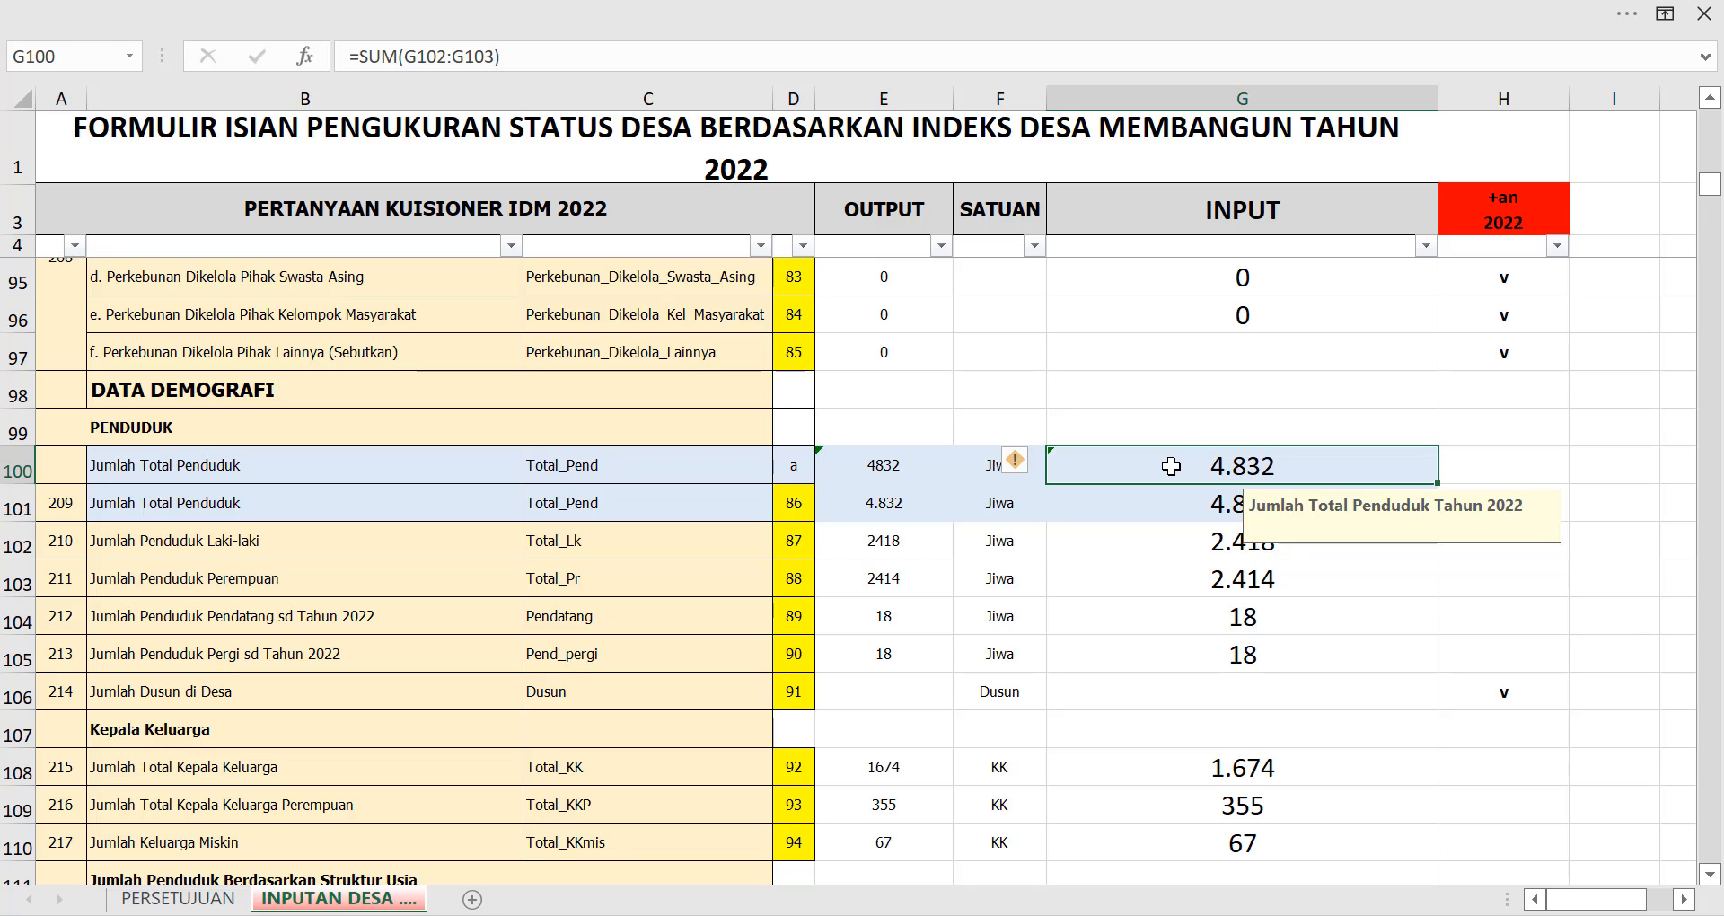
scroll(1171, 466, "down", 1)
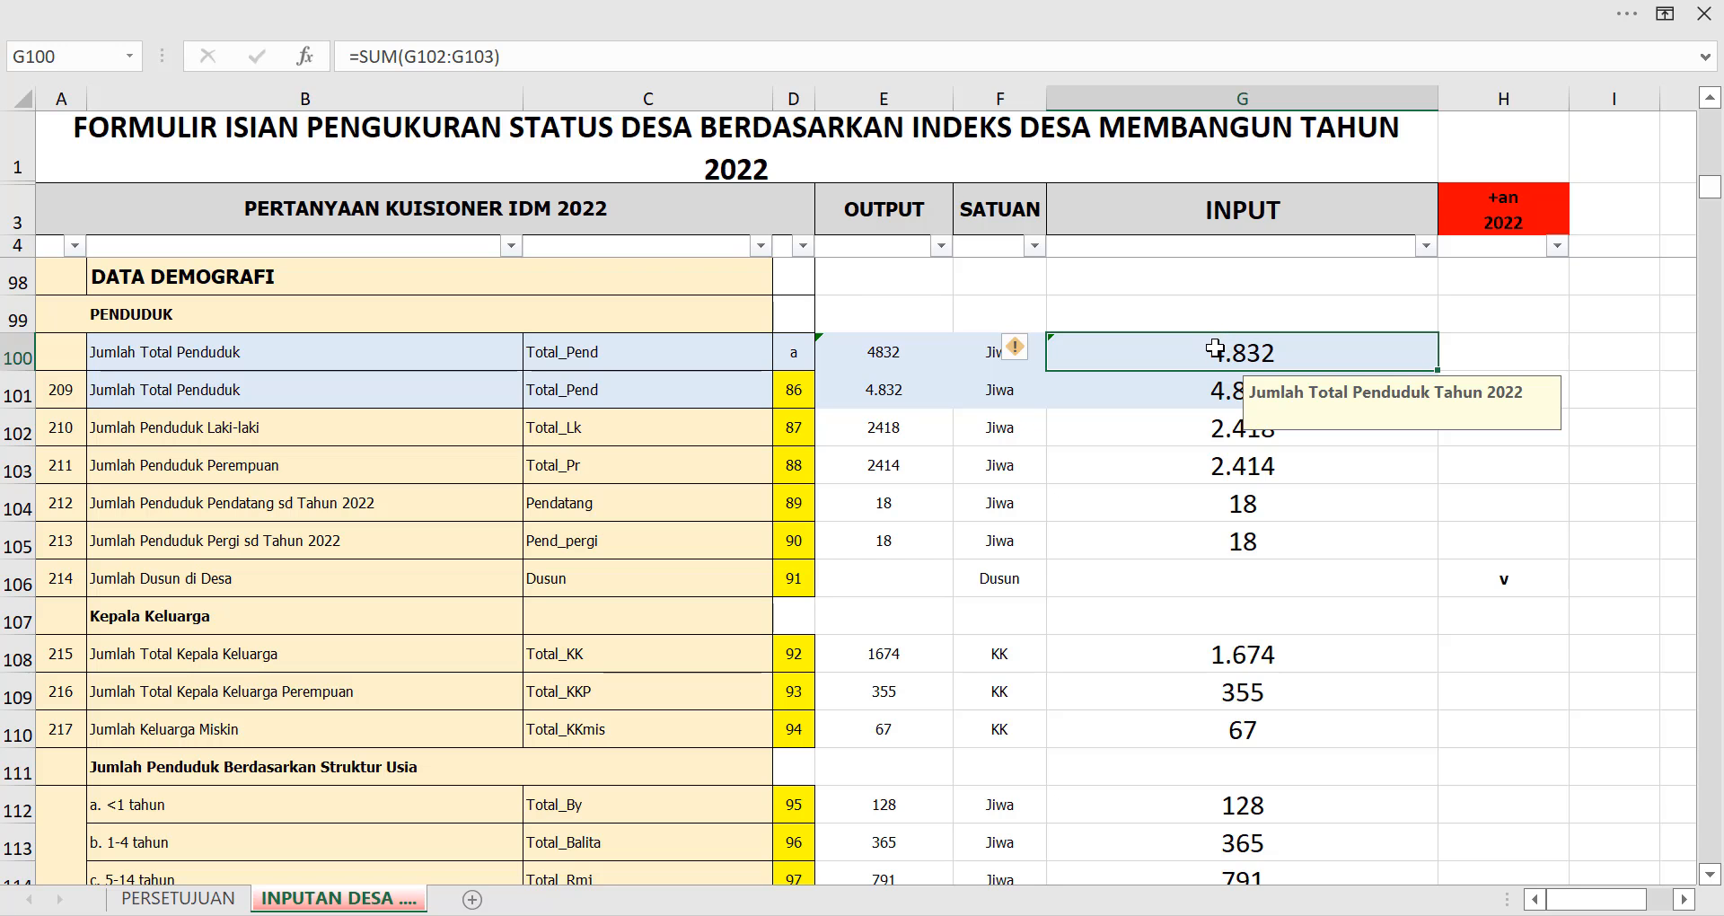
scroll(1215, 349, "up", 1)
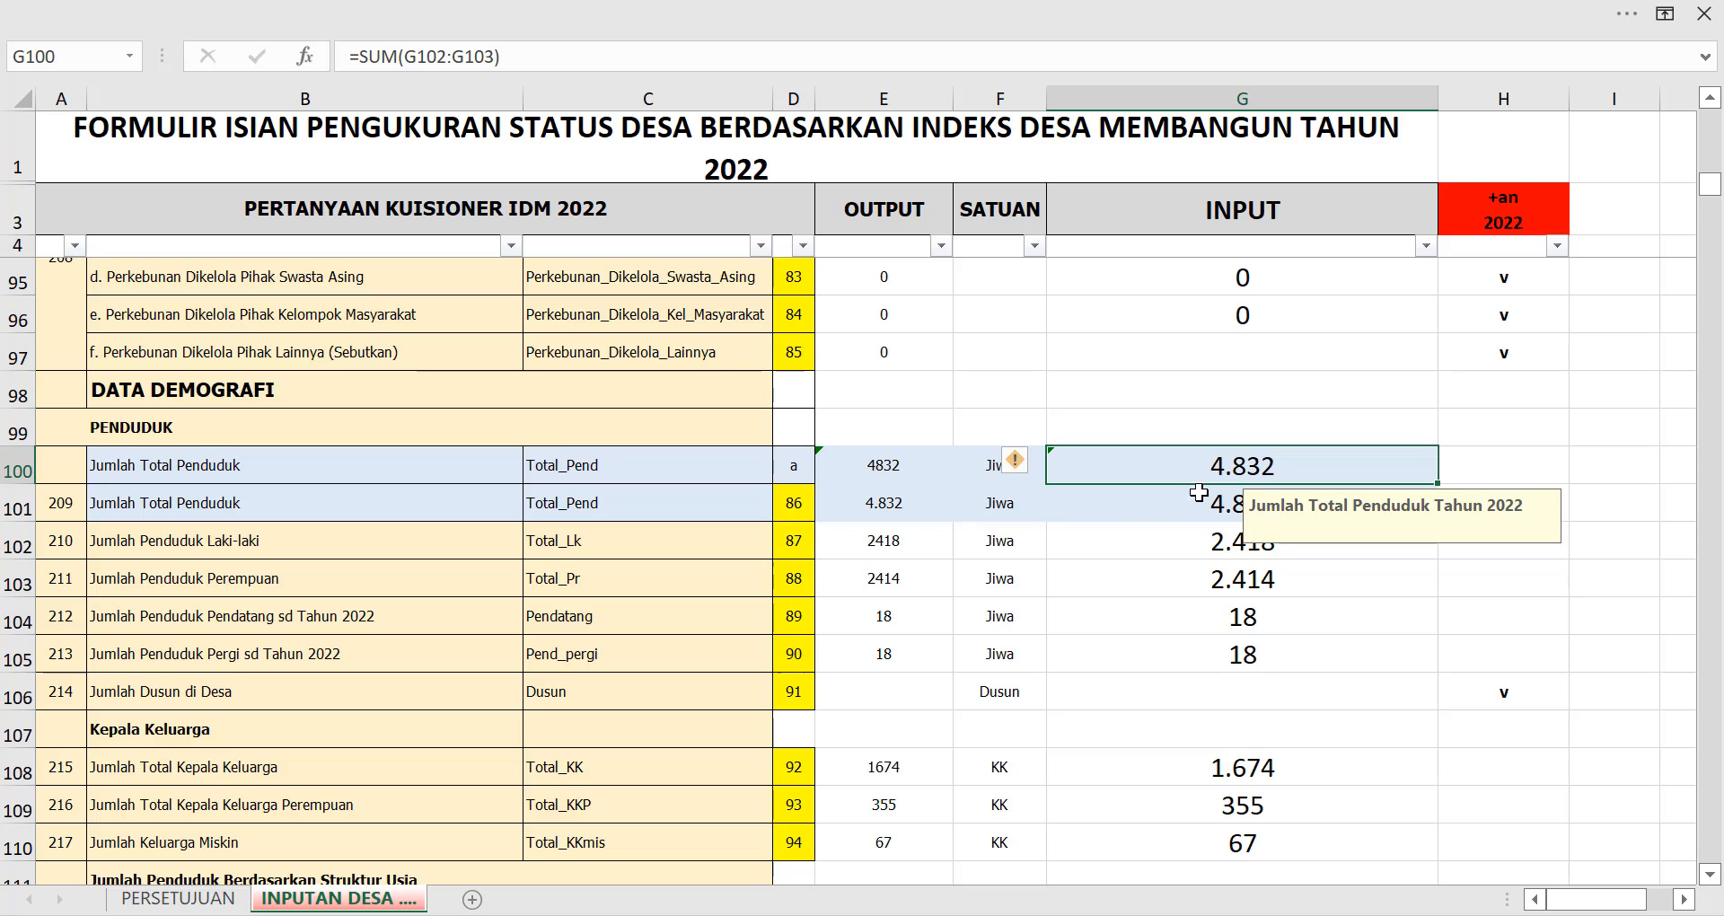
left_click(1204, 497)
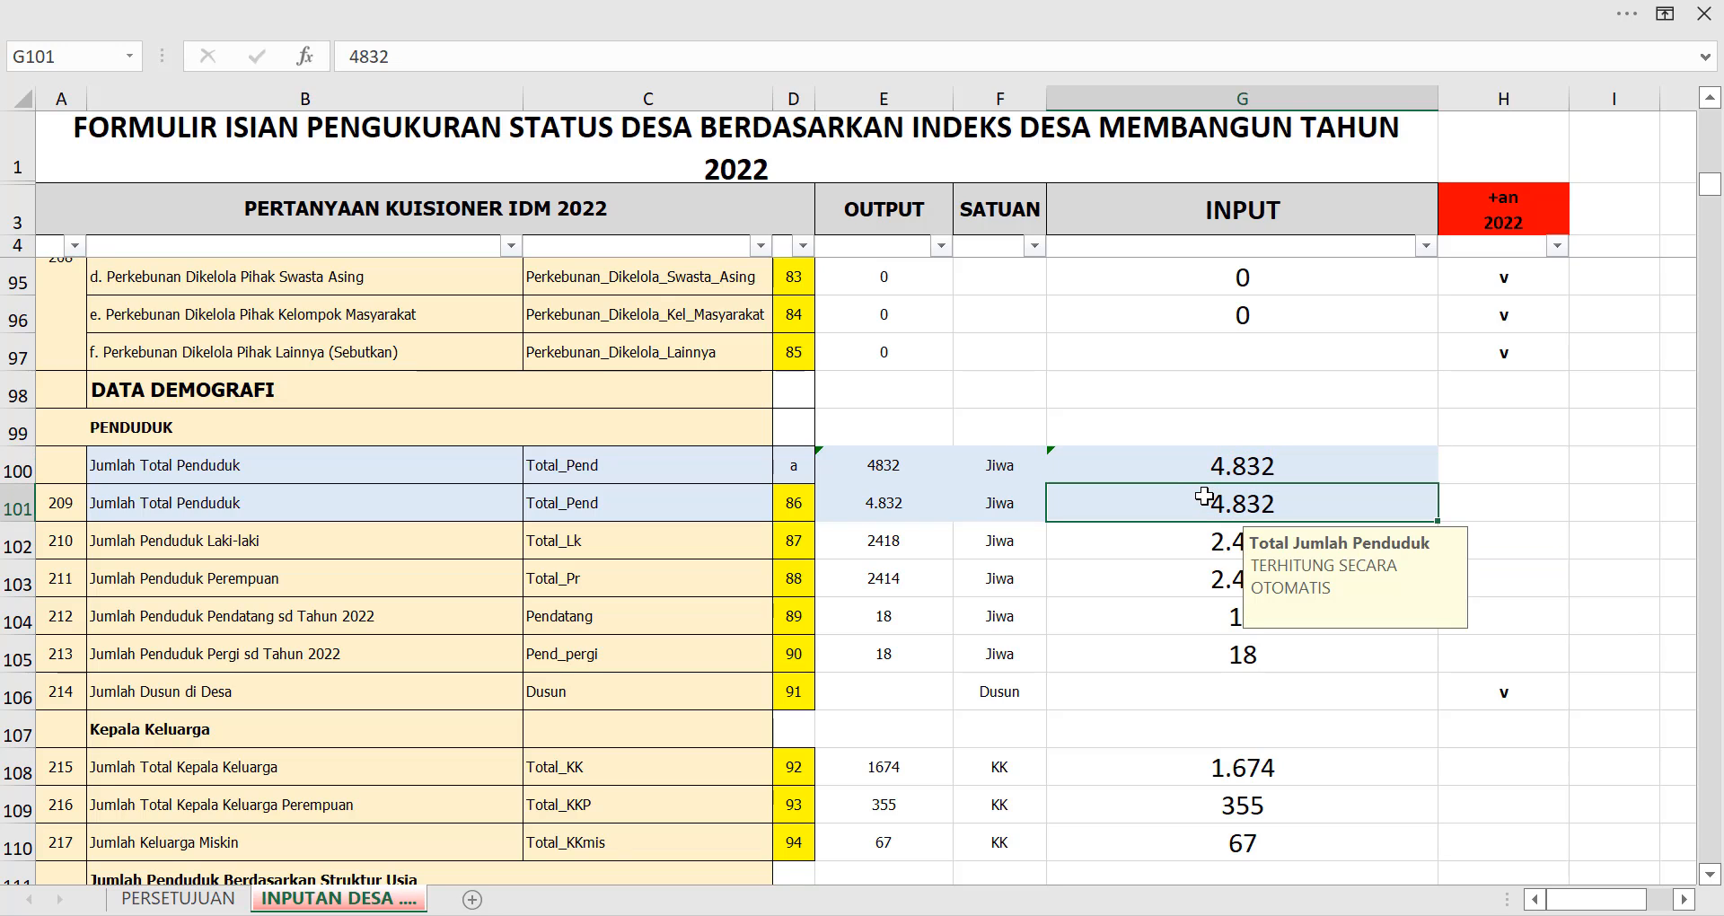
left_click(1225, 468)
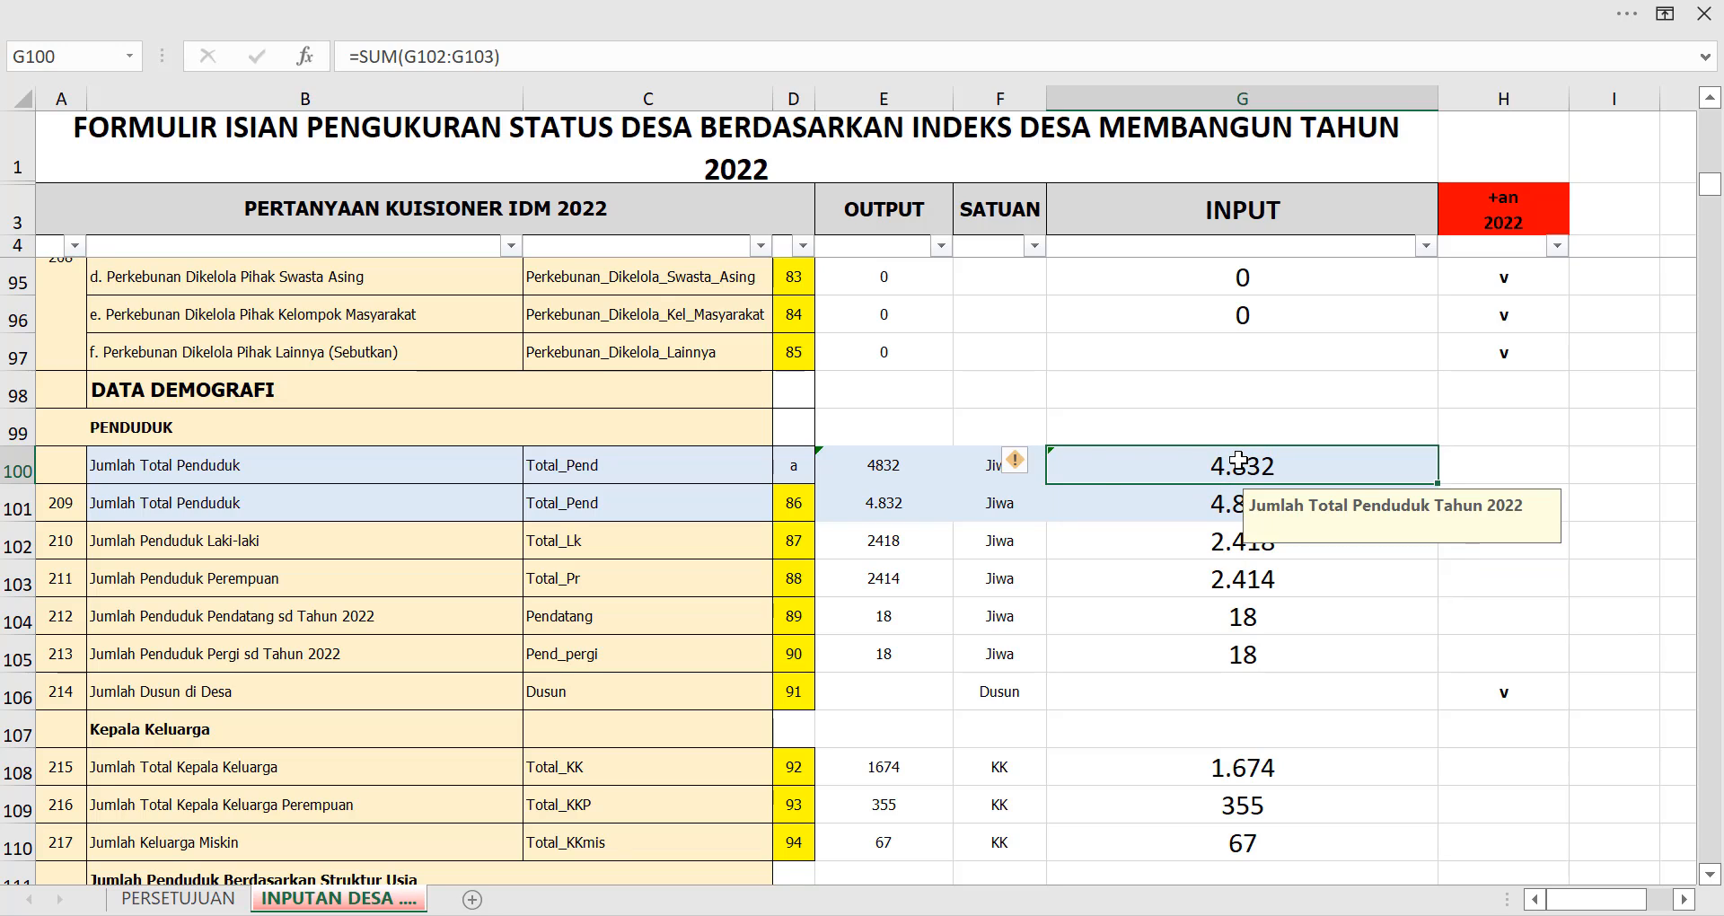
double_click(1234, 471)
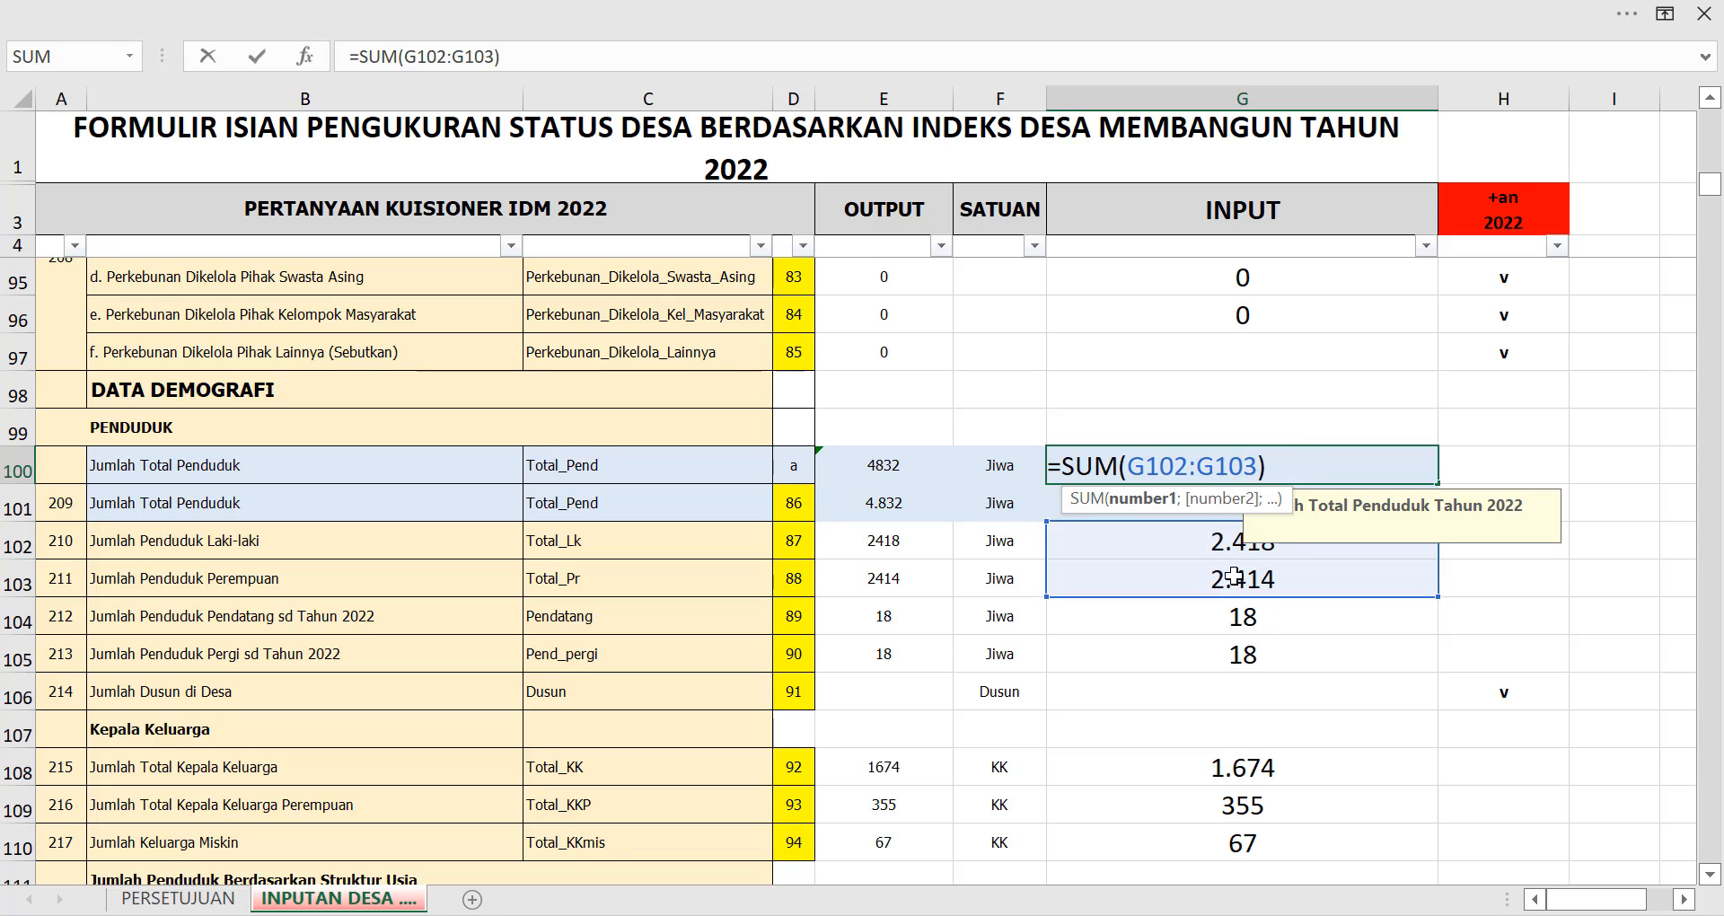
key("Escape")
left_click(1221, 503)
left_click(1218, 471)
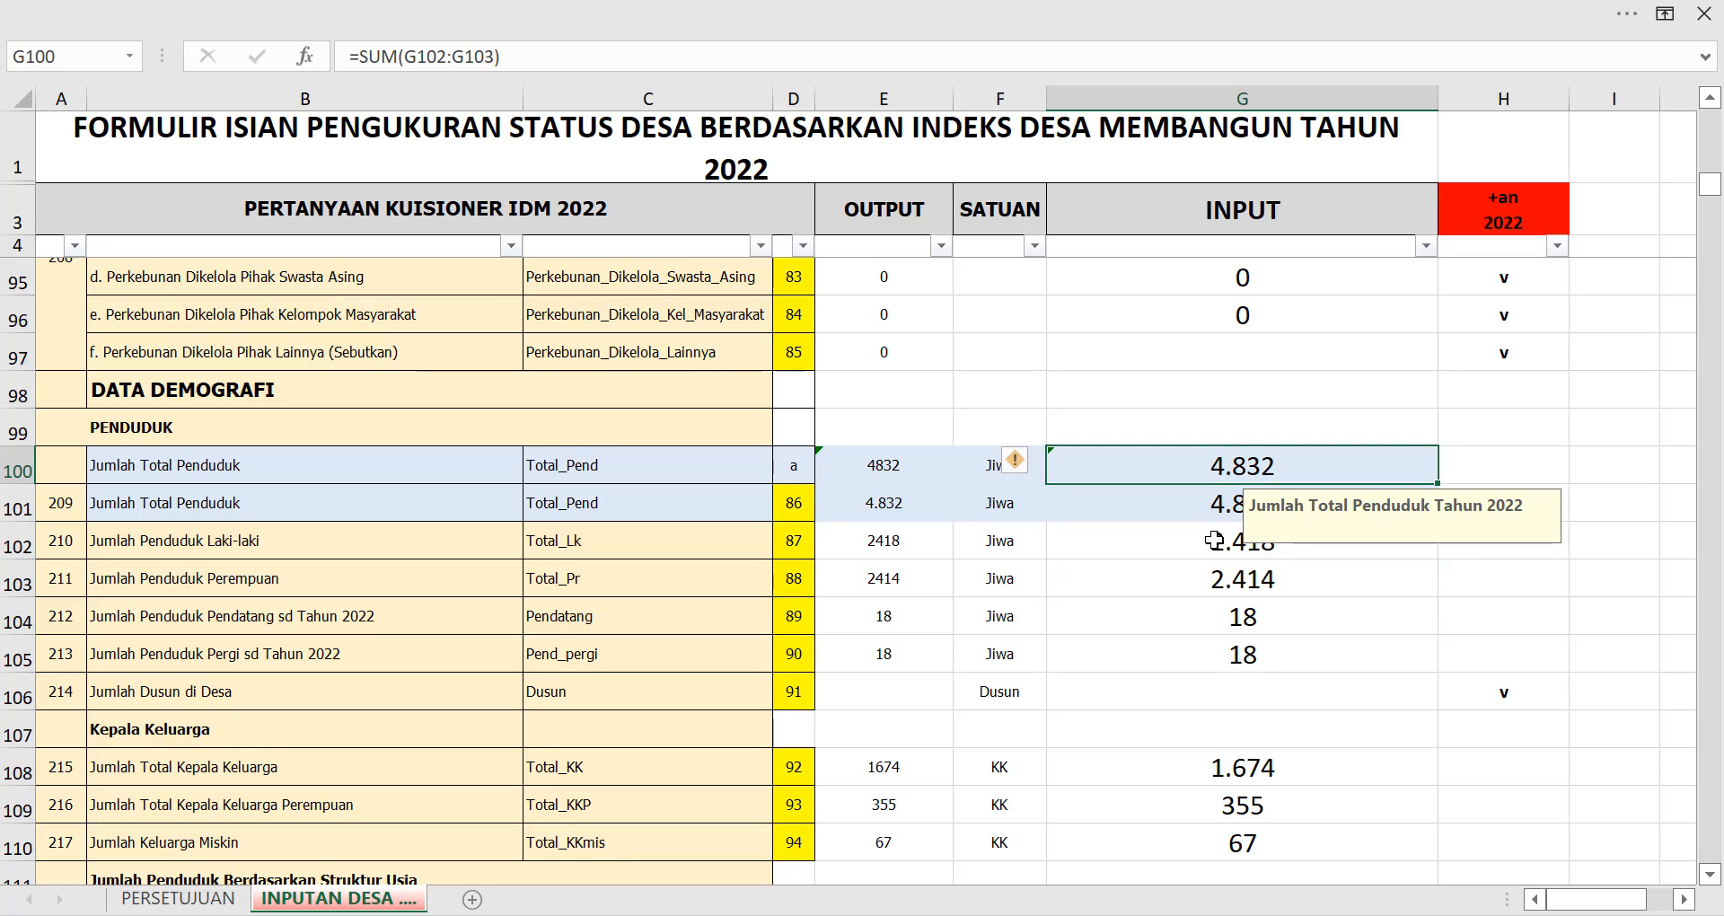
Clear the inputs of question 210, Jumlah Penduduk Laki-laki, and question 211, Jumlah Penduduk Perempuan.
left_click_drag(1213, 539, 1217, 576)
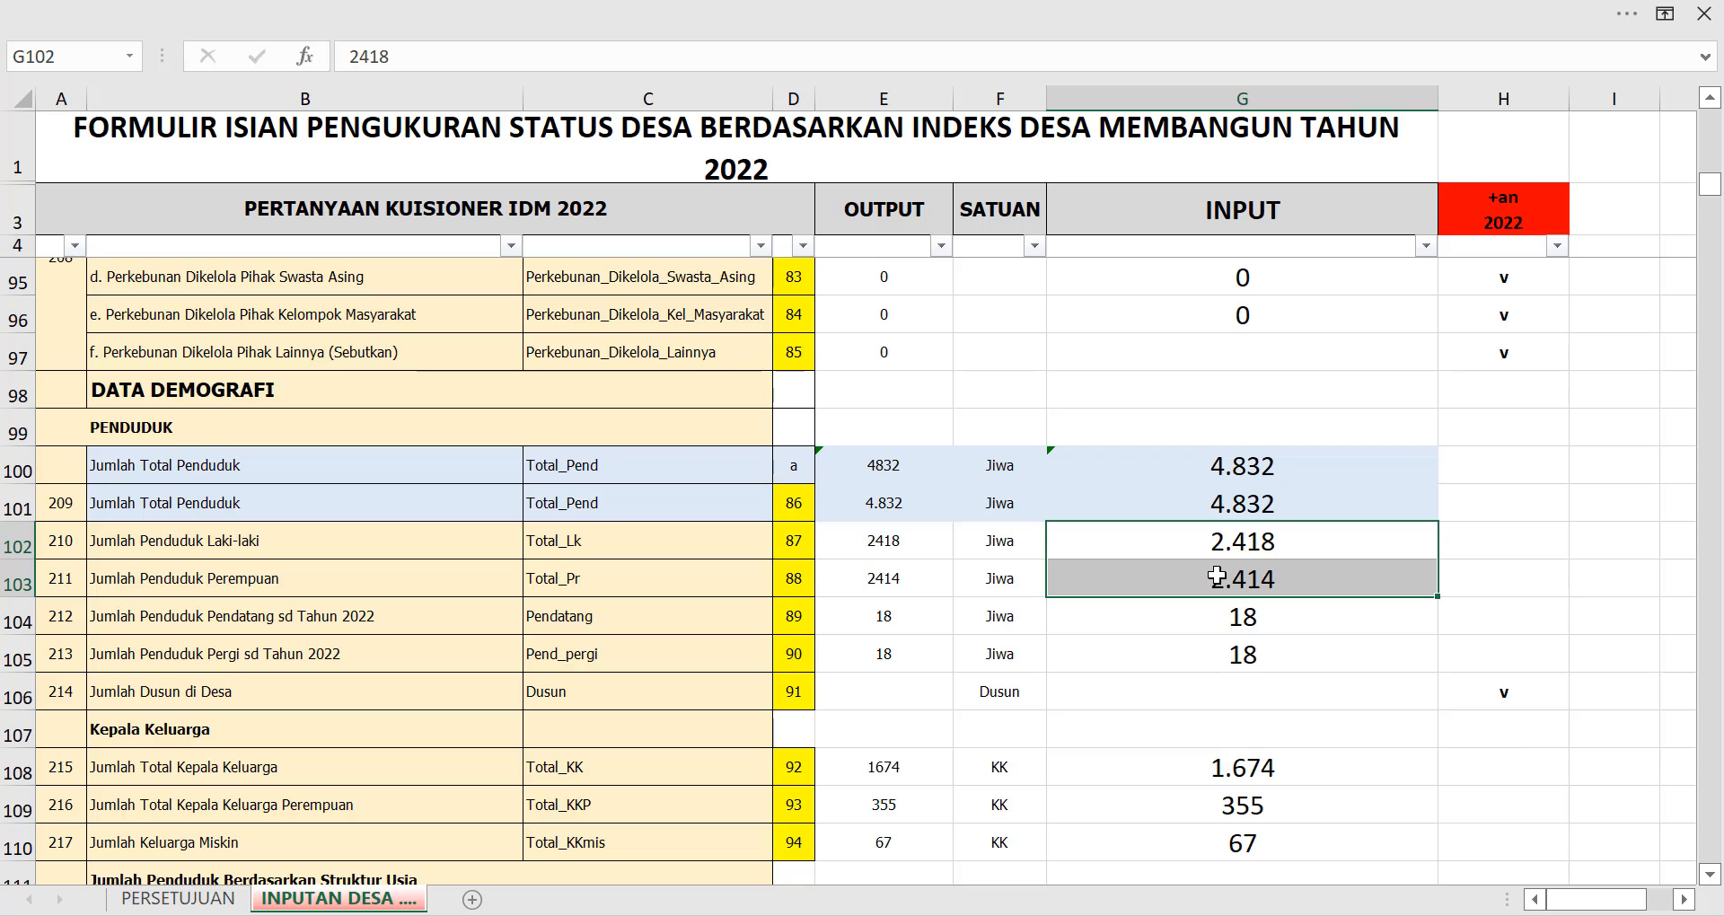
left_click(1216, 575)
left_click(1228, 544)
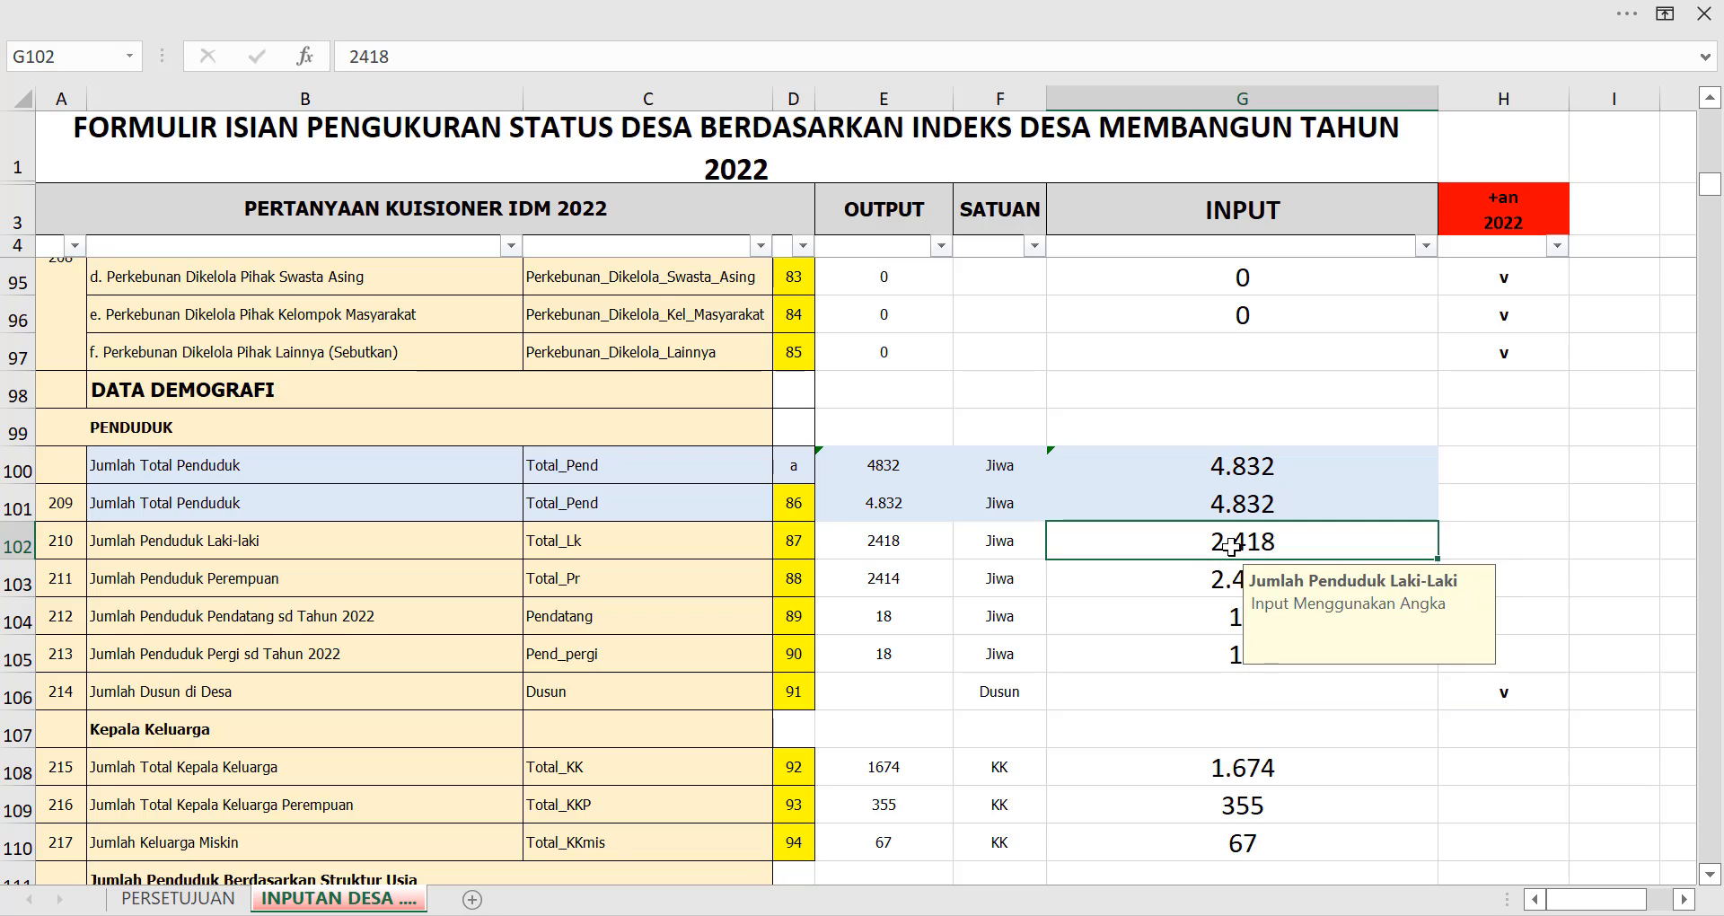
key("Delete")
left_click(1216, 579)
key("Delete")
left_click(1216, 541)
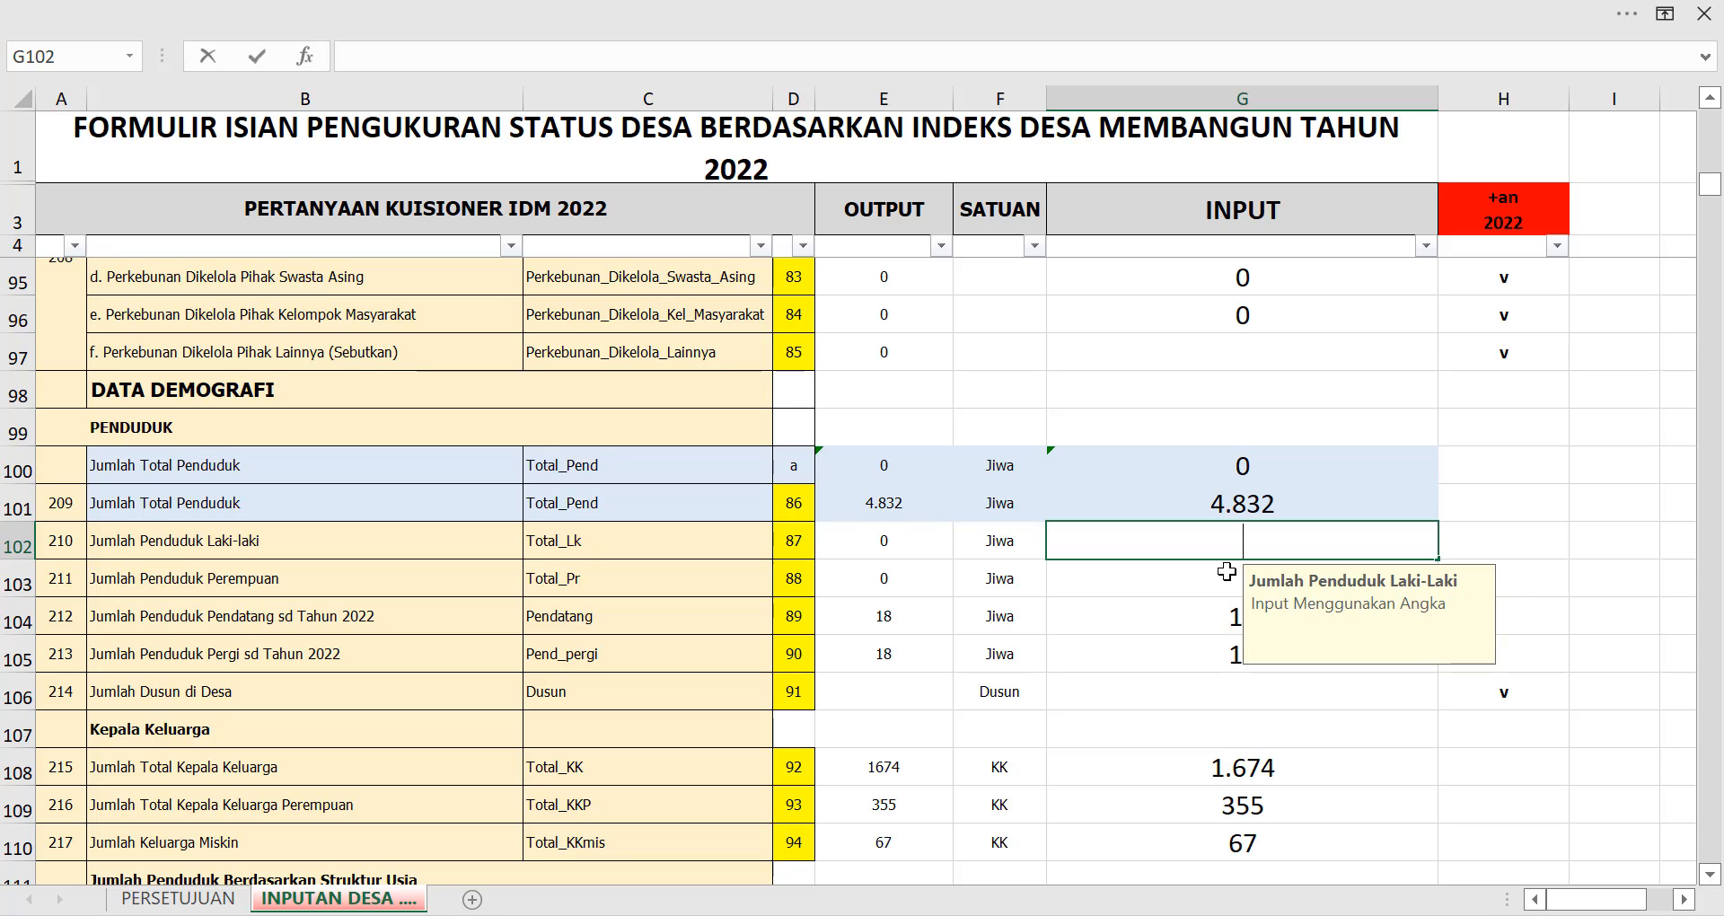
left_click(1226, 571)
Clear the Jumlah Total Penduduk input of question 209.
left_click(1271, 512)
type("4832")
key("Return")
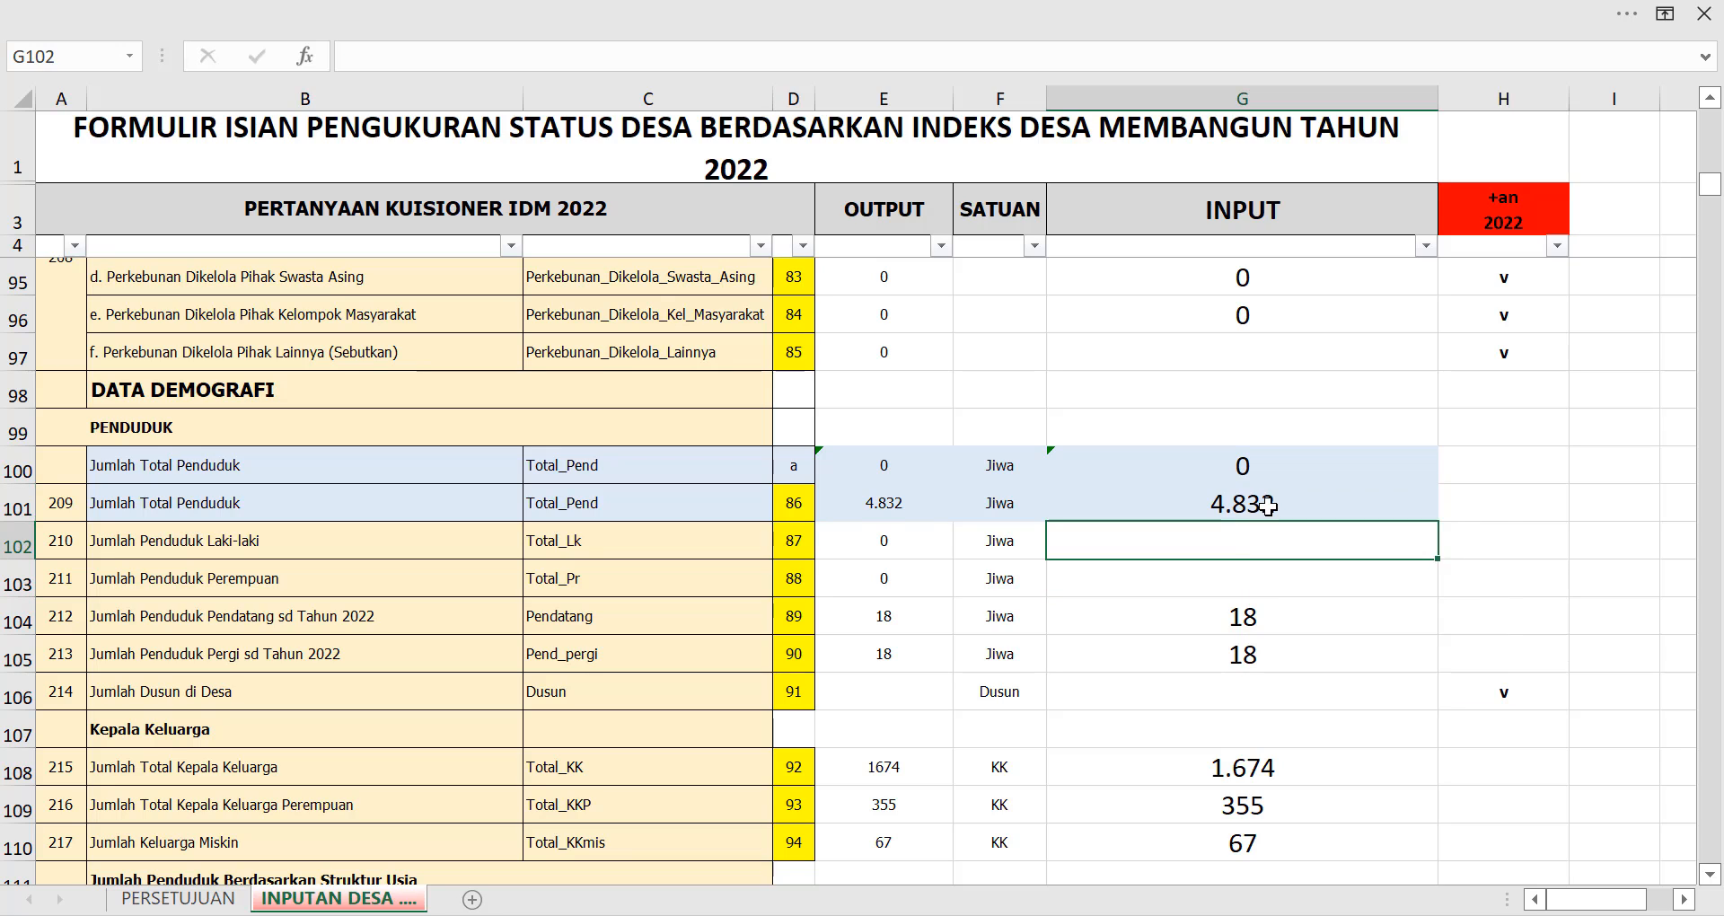
left_click(1267, 508)
key("Delete")
Enter 20000 for question 210, Jumlah Penduduk Laki-laki, and 21000 for question 211, Jumlah Penduduk Perempuan.
key("Down")
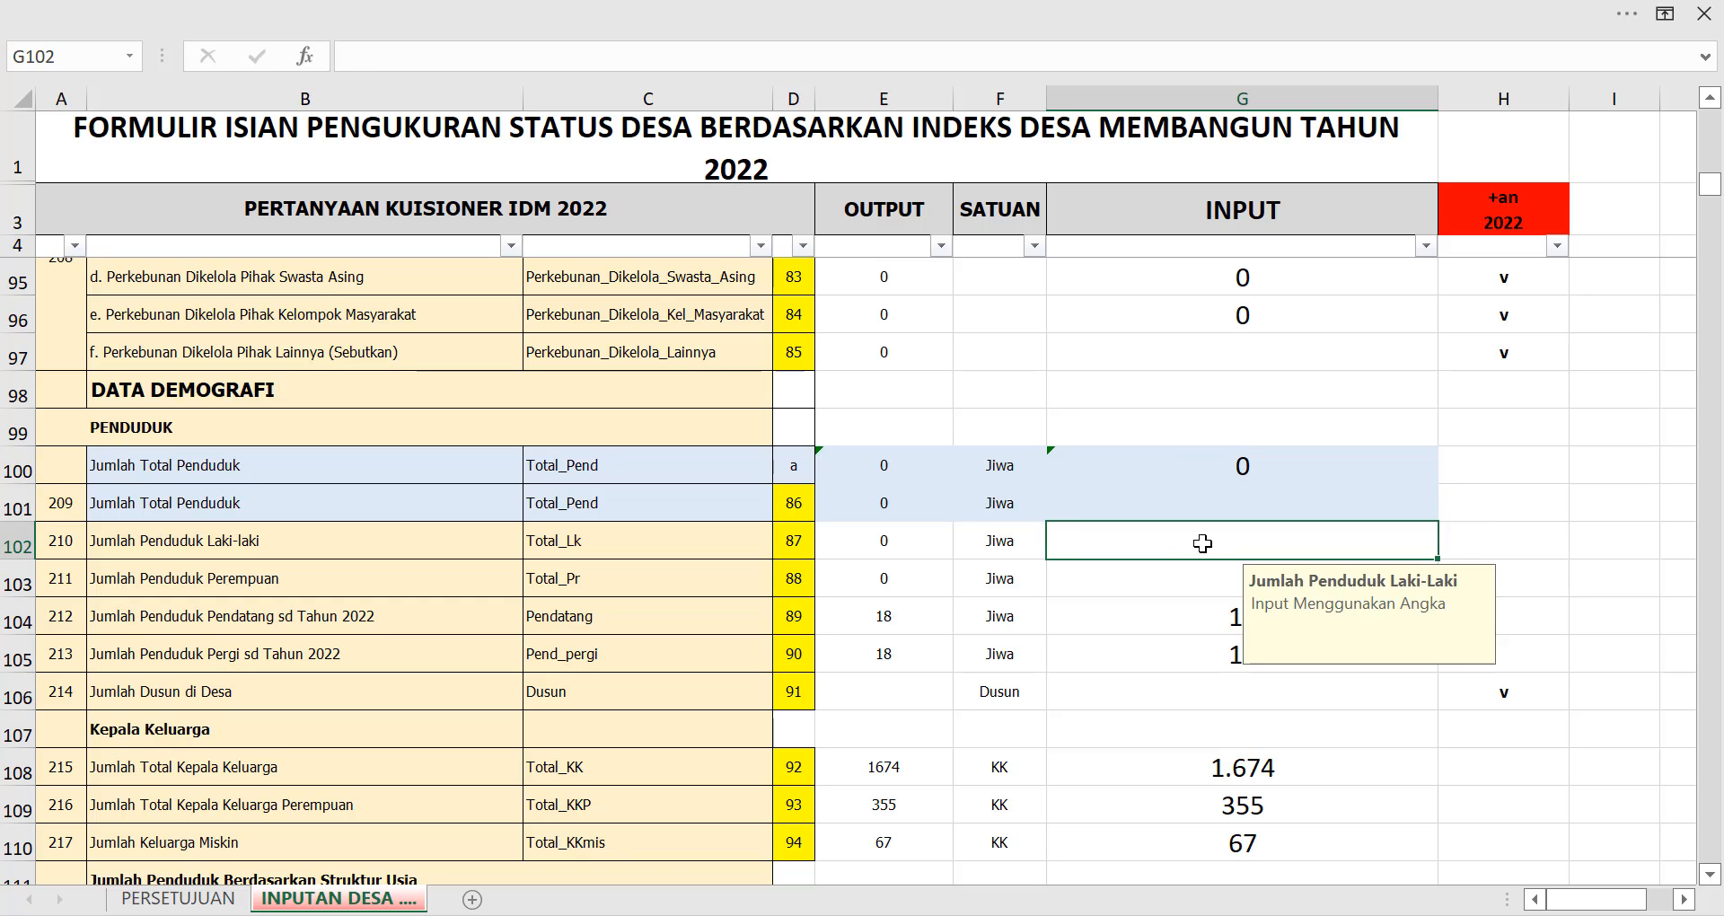
type("200000")
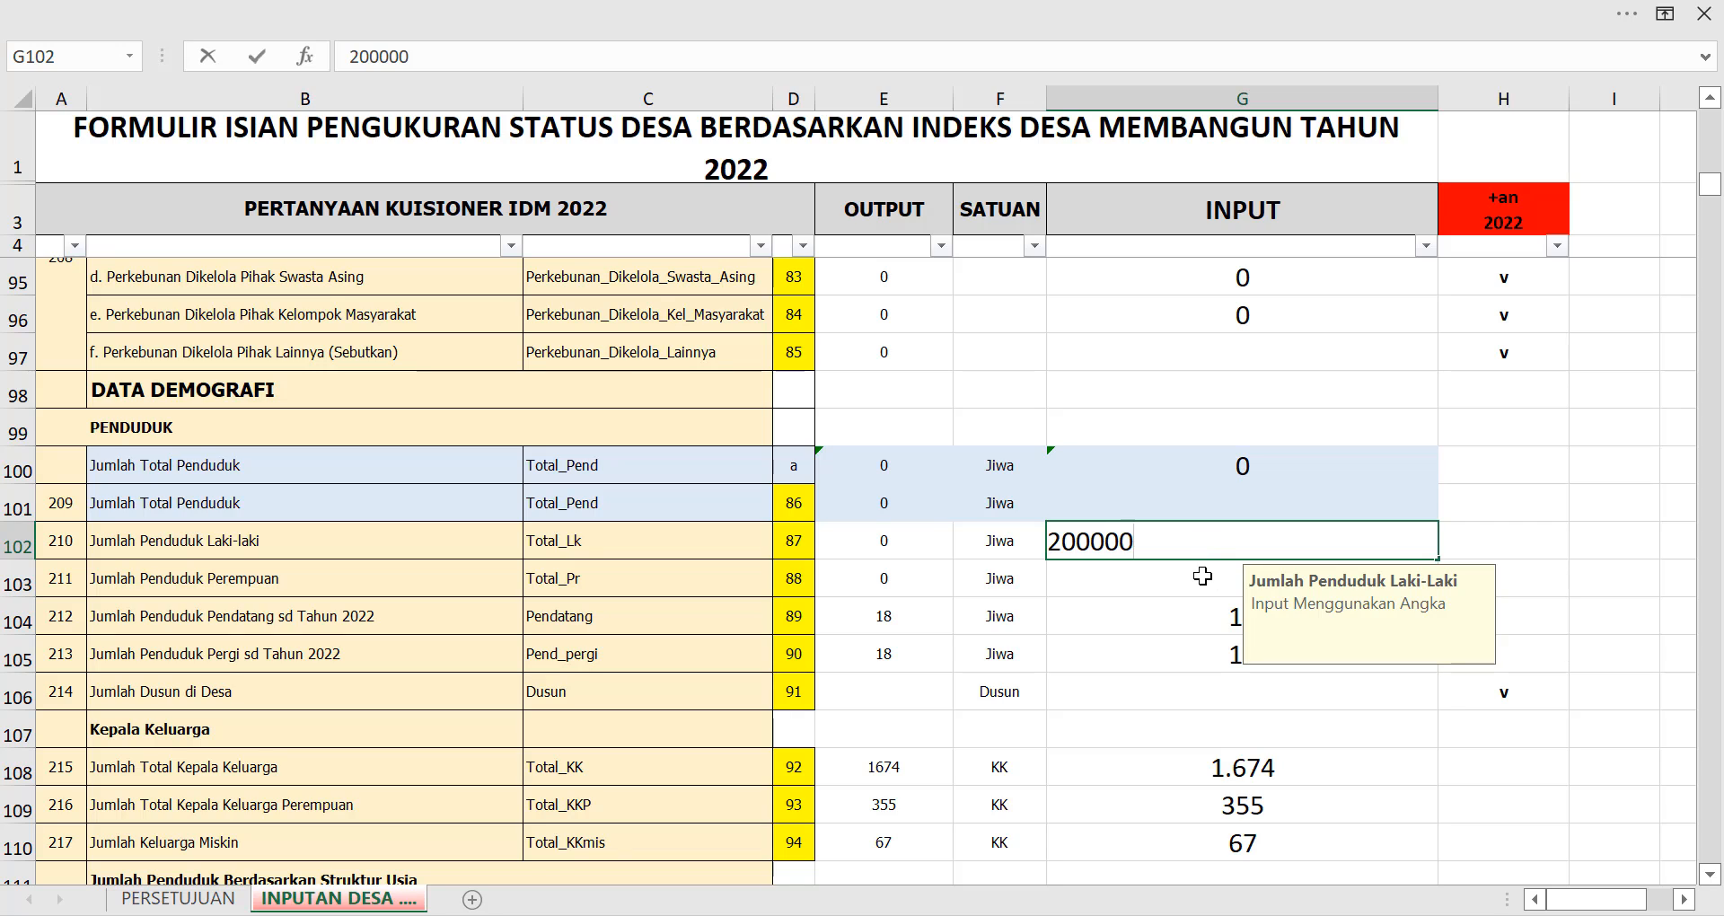
key("BackSpace")
key("Return")
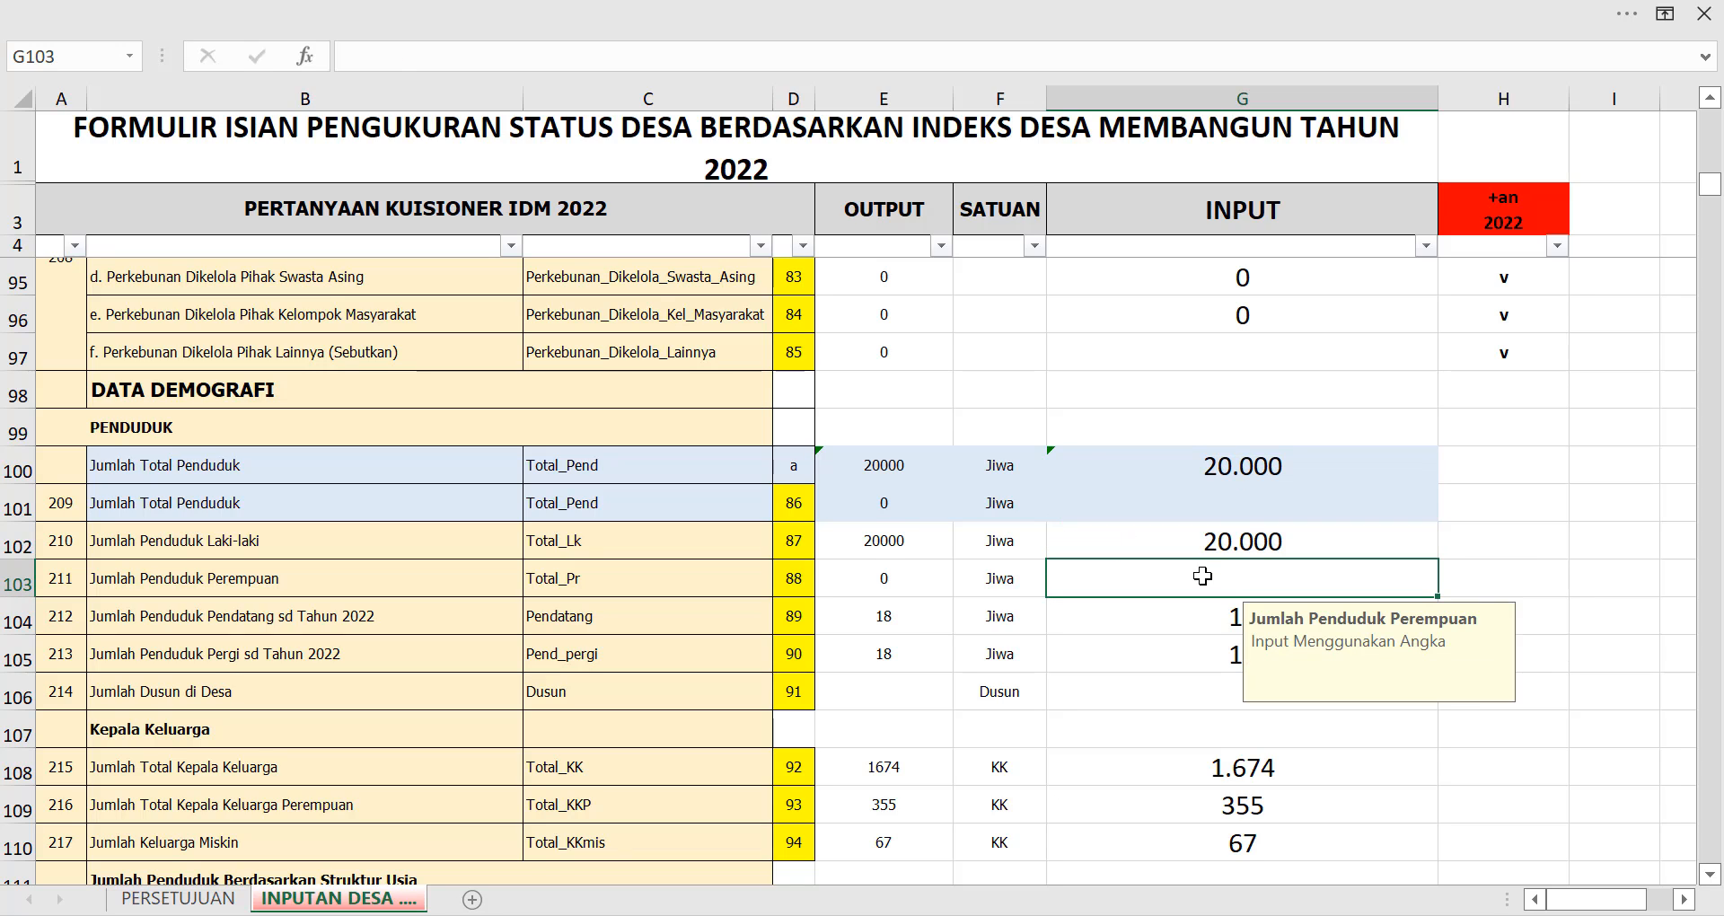
type("21000")
key("Return")
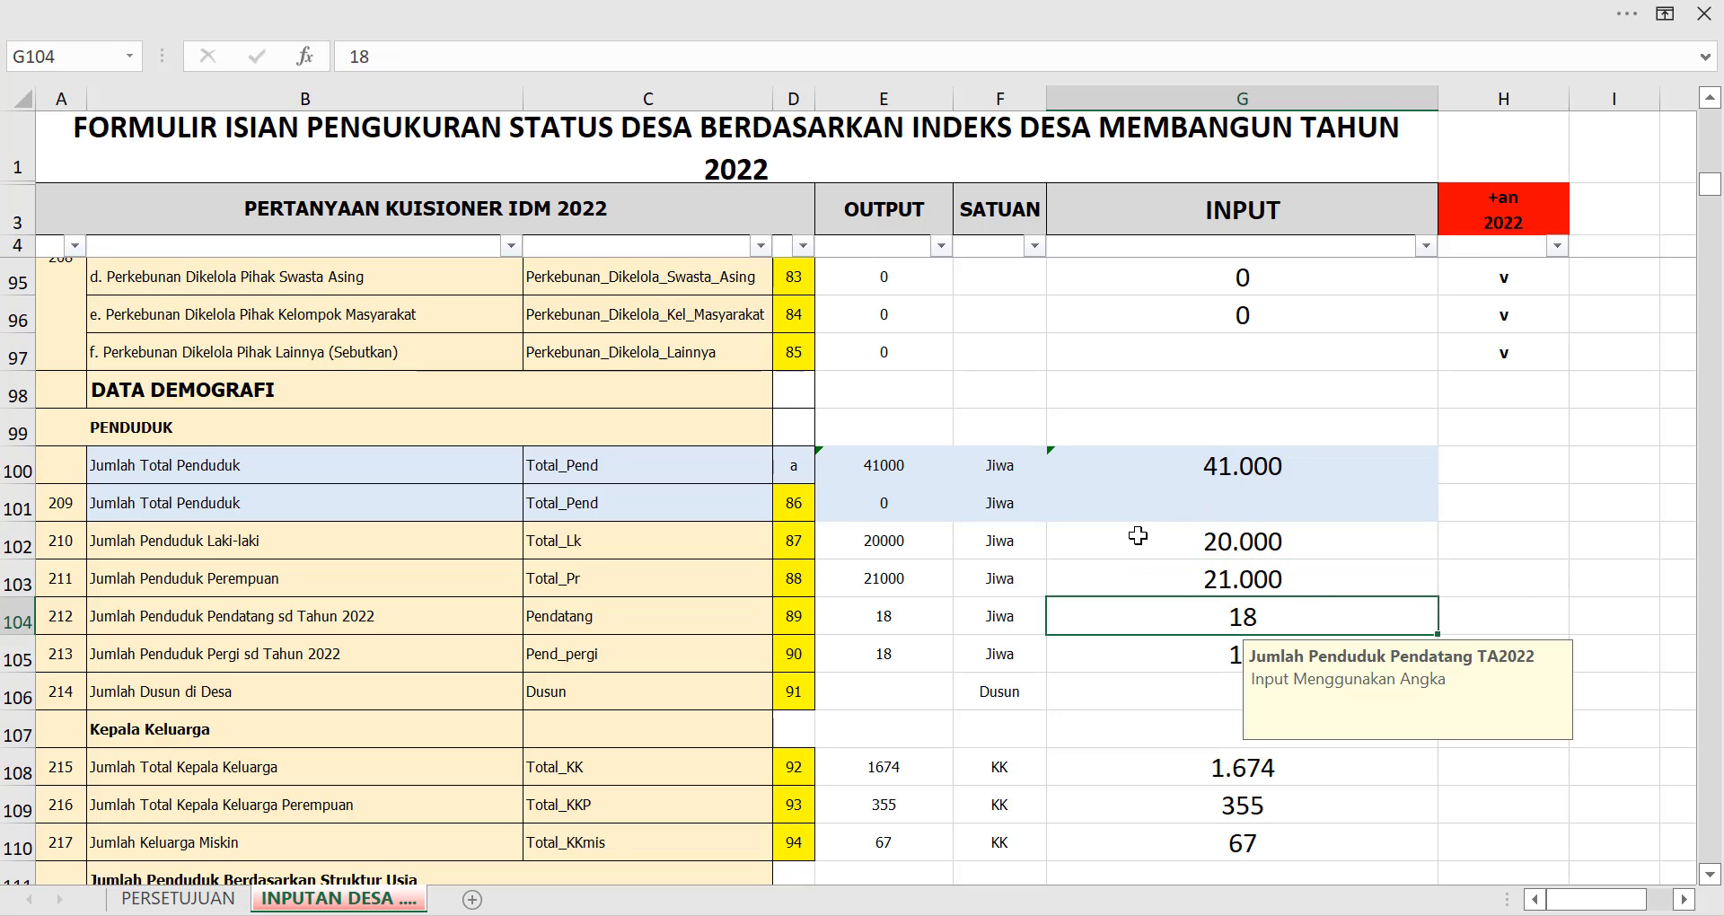
Enter the formula =G102+G103 as the Jumlah Total Penduduk input of question 209, adding the male and female populations.
left_click(1261, 498)
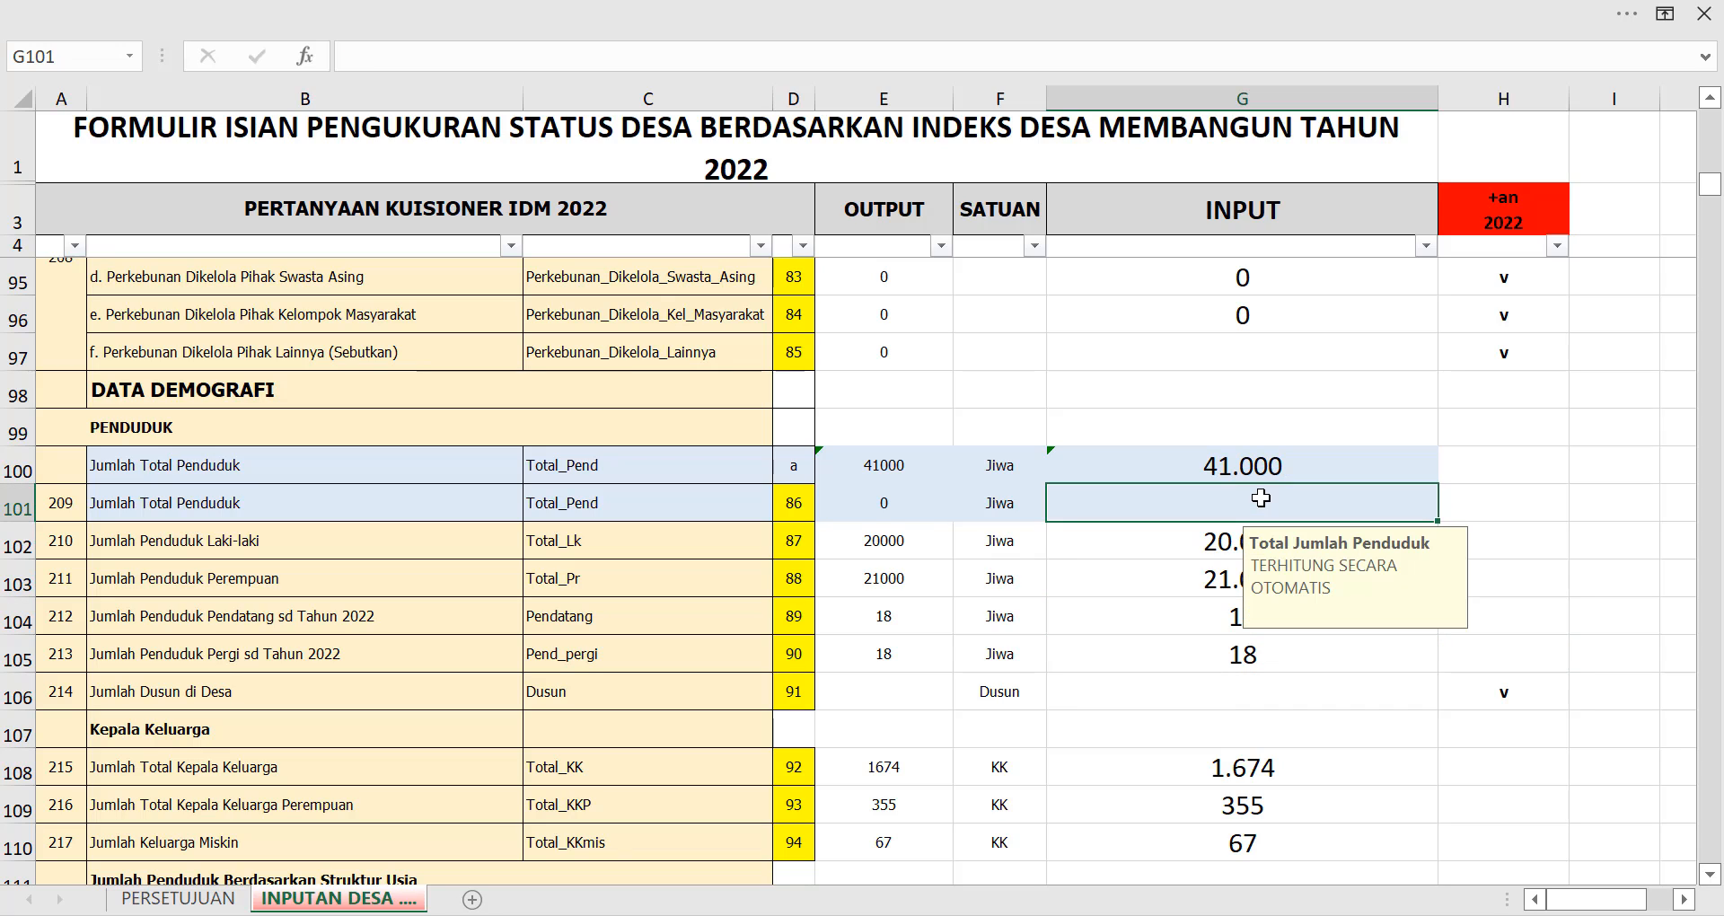
type("=")
left_click(1199, 556)
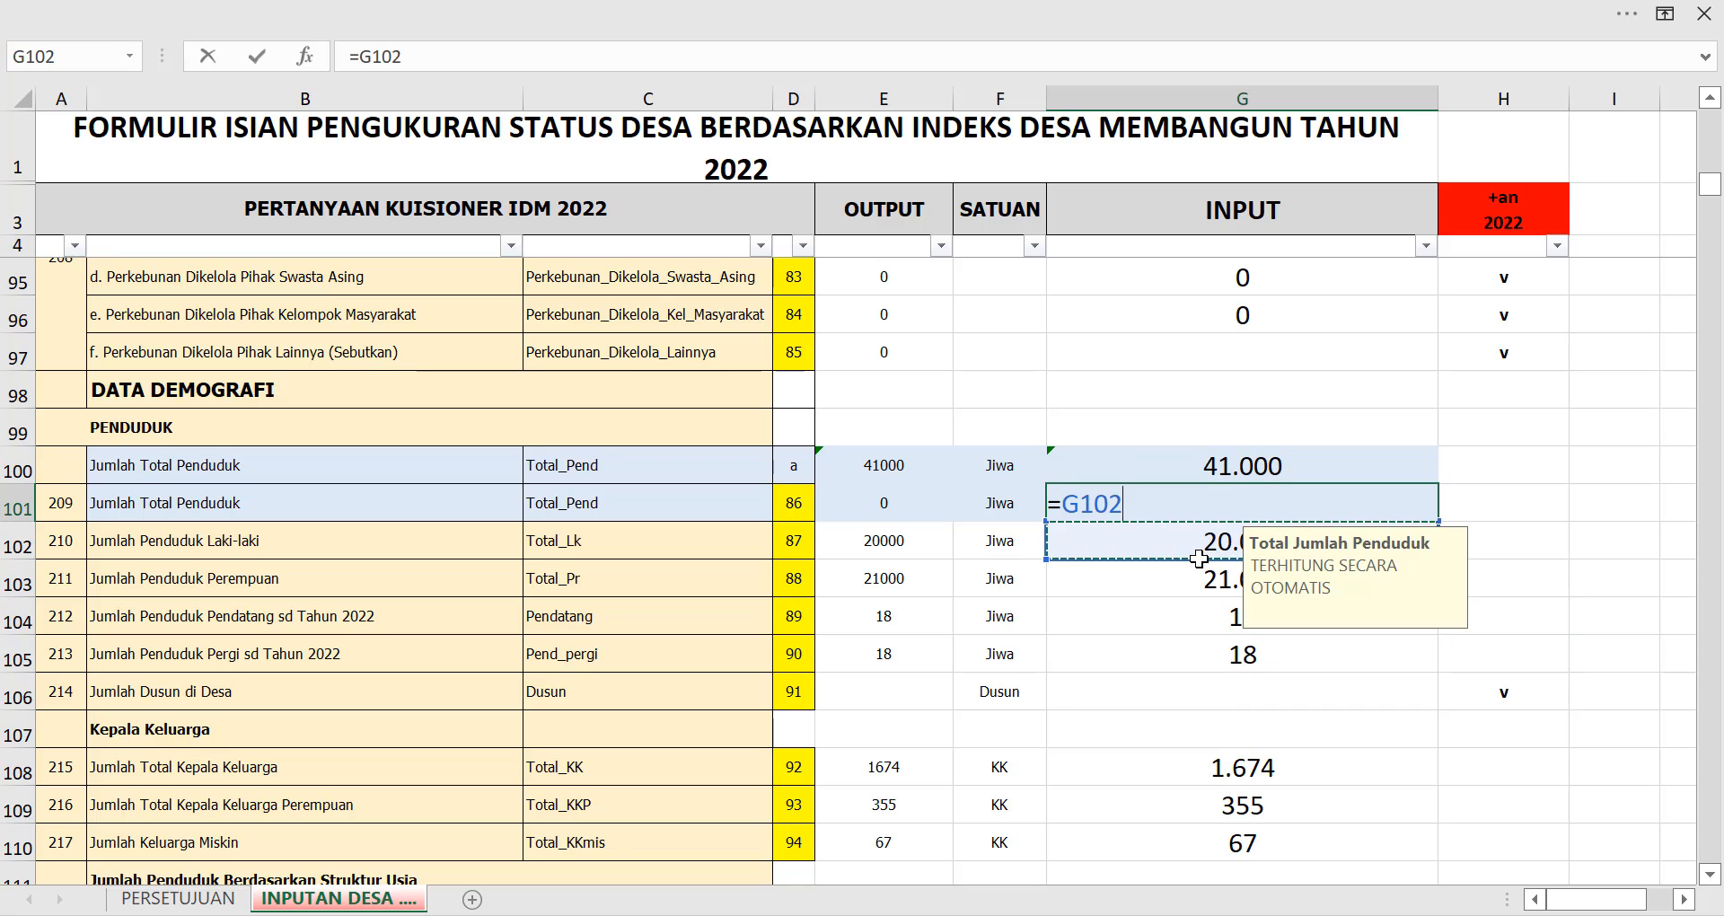
type("+")
left_click(1199, 578)
key("Return")
left_click(1194, 616)
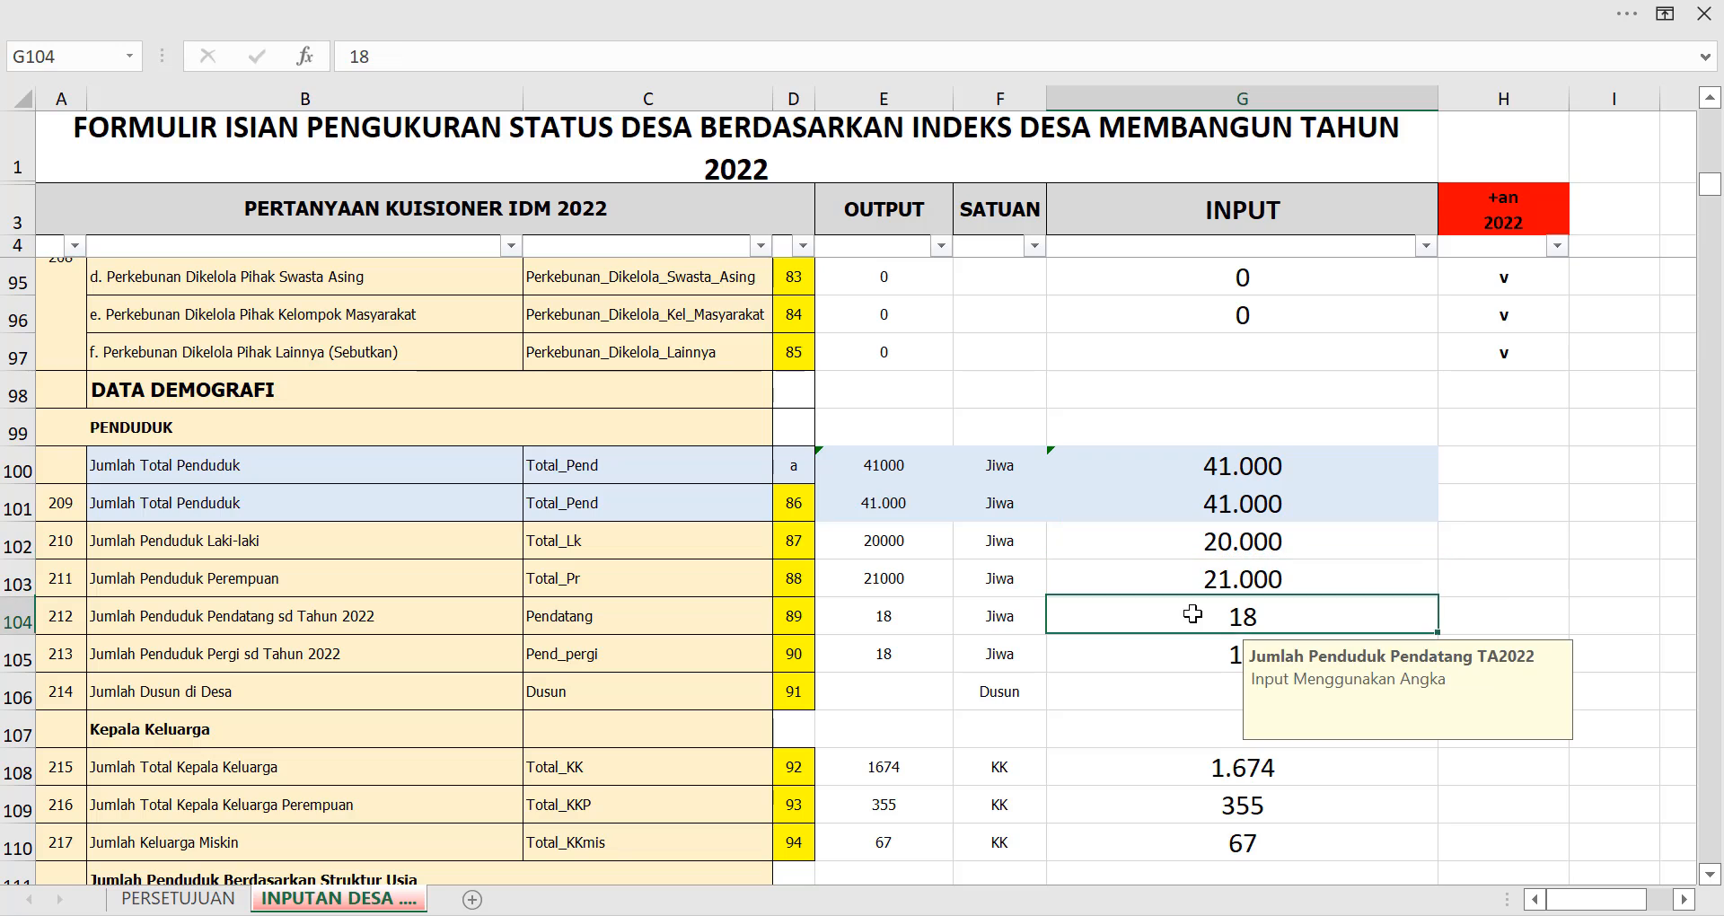
Read the PDF guide's explanations of questions 212 to 214, and enter 3 for question 212, Jumlah Penduduk Pendatang, in the Excel questionnaire.
scroll(1187, 626, "down", 1)
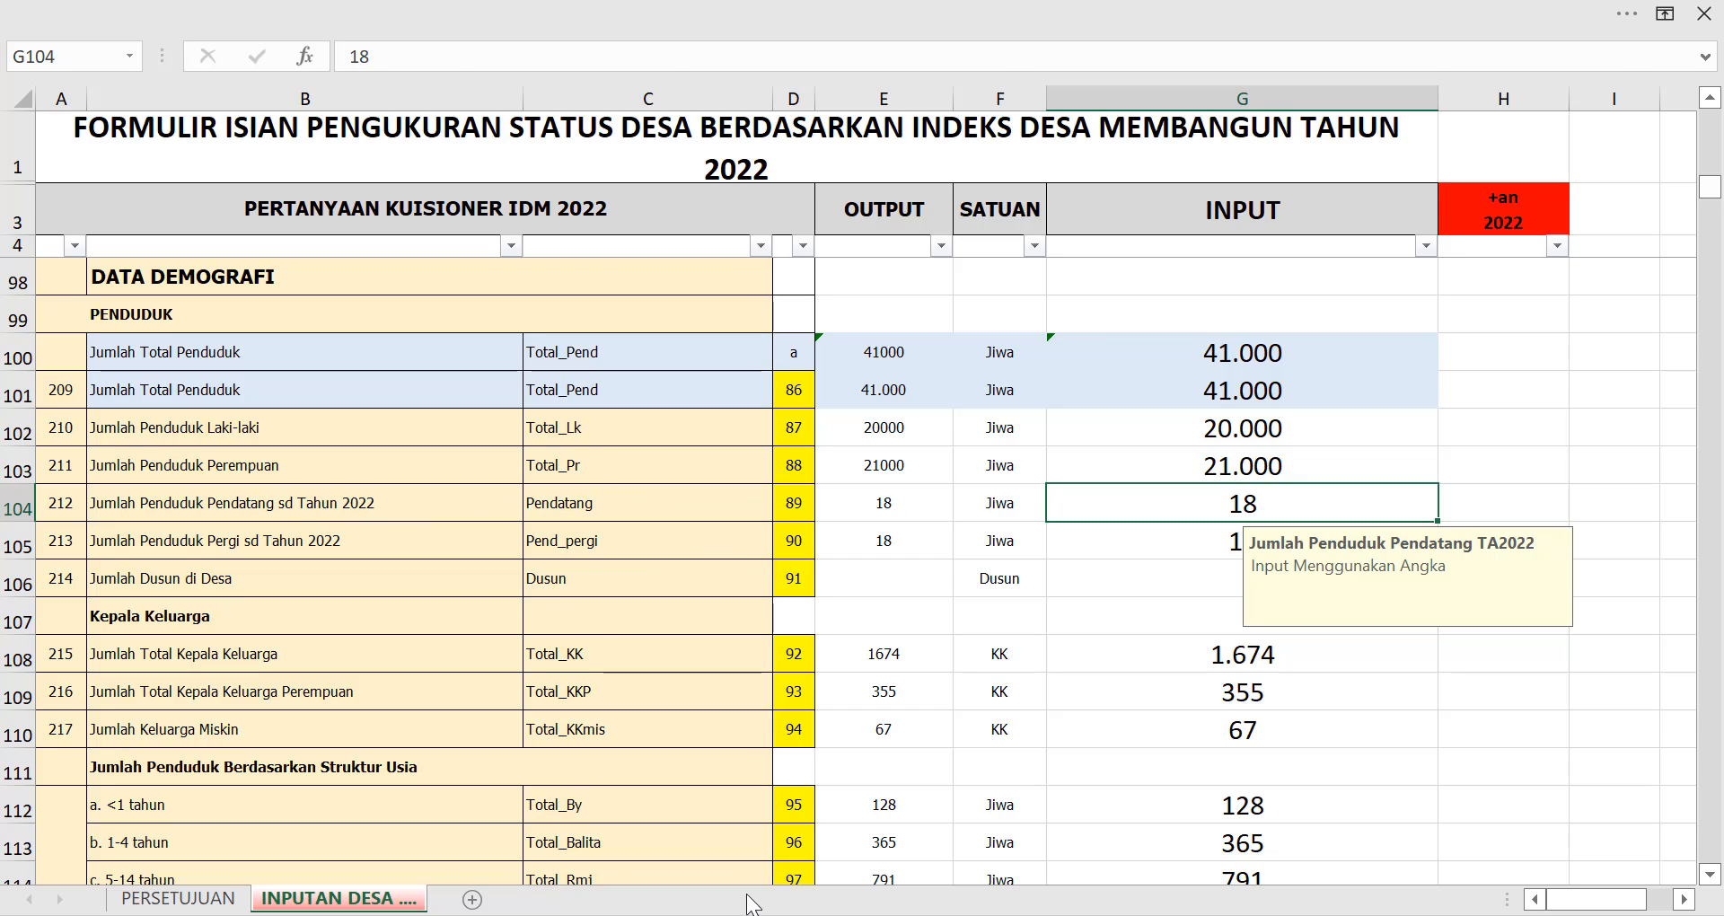
key("alt+Tab")
scroll(705, 763, "down", 7)
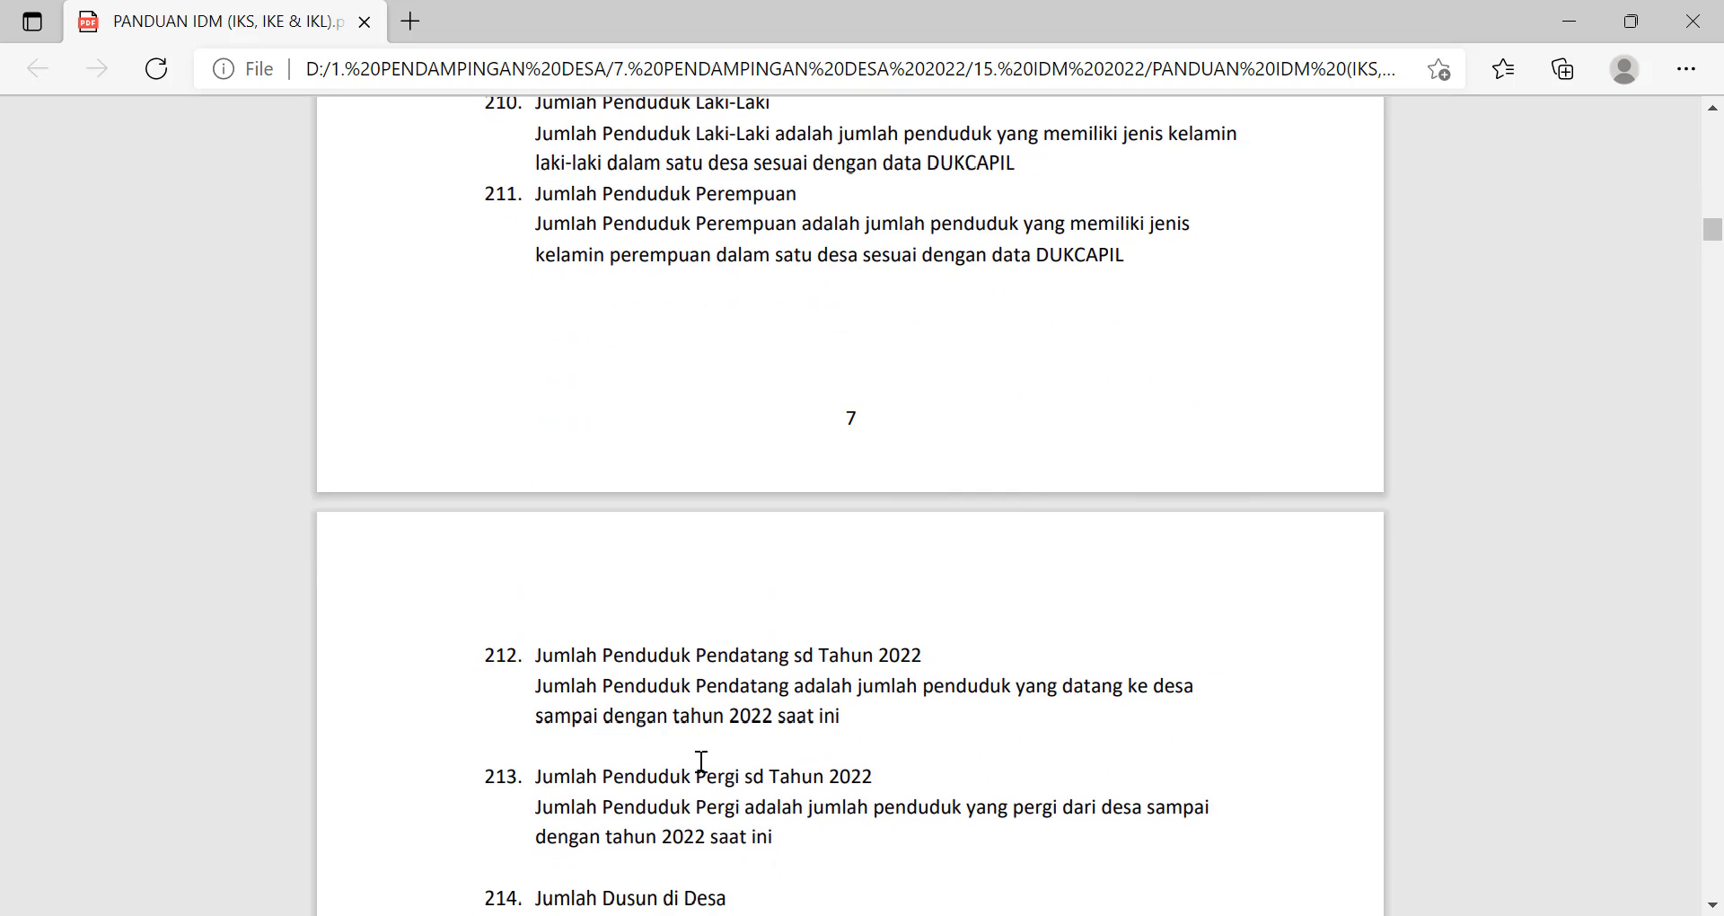
scroll(701, 745, "down", 1)
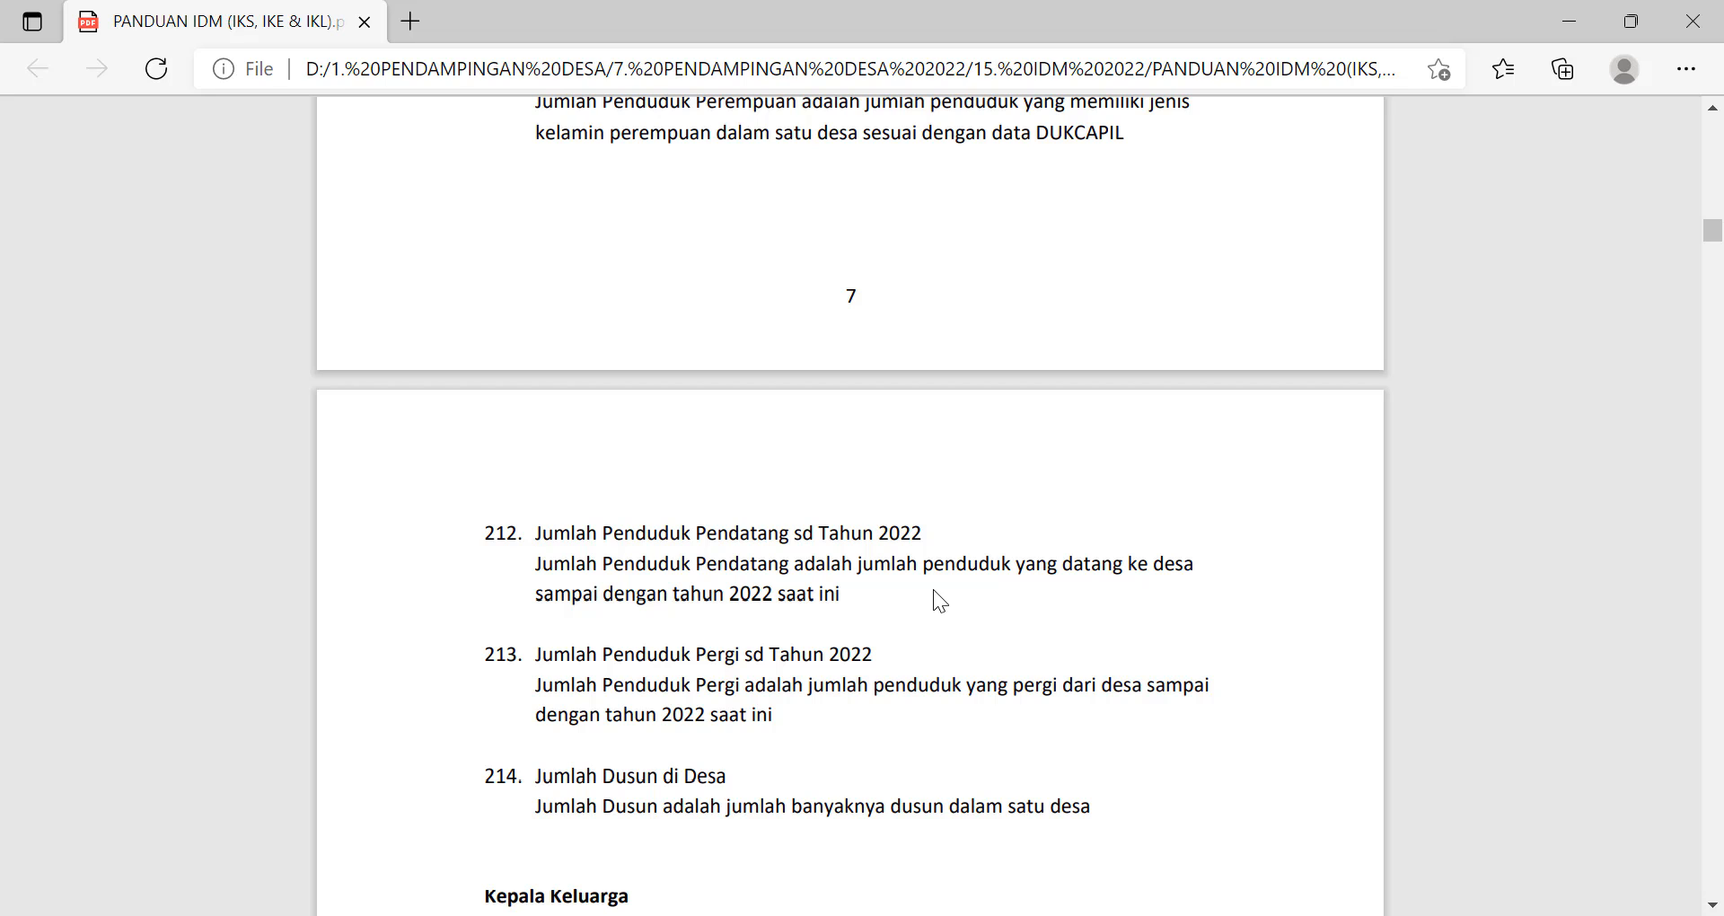
key("alt+Tab")
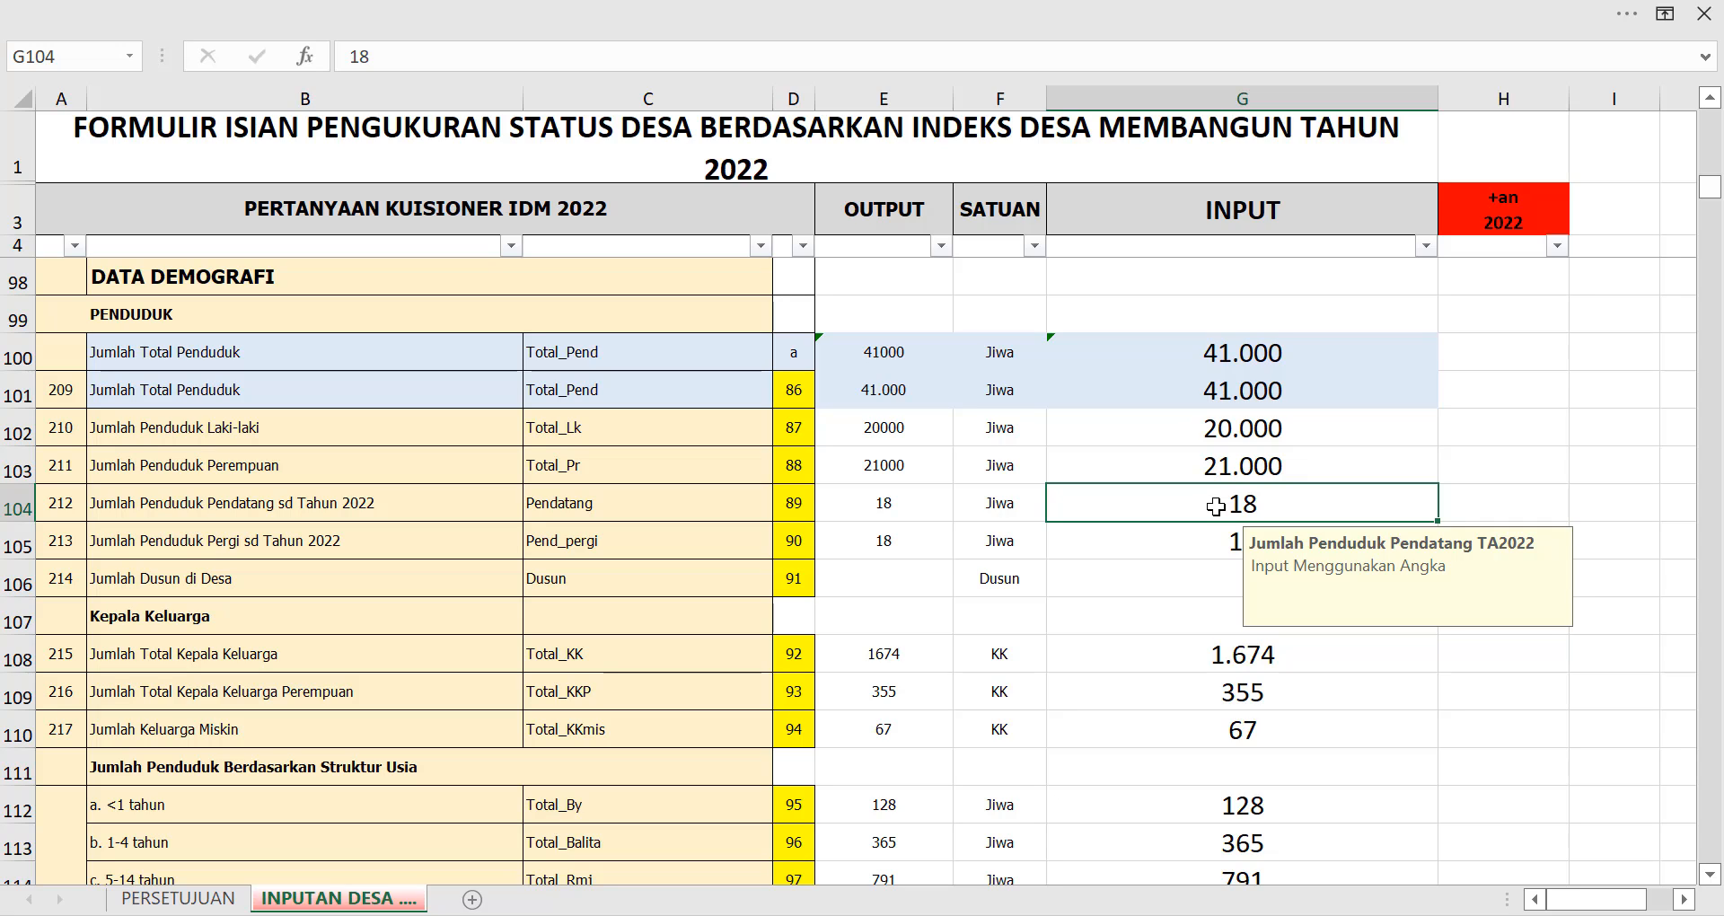
type("2")
key("BackSpace")
type("3")
left_click(1220, 581)
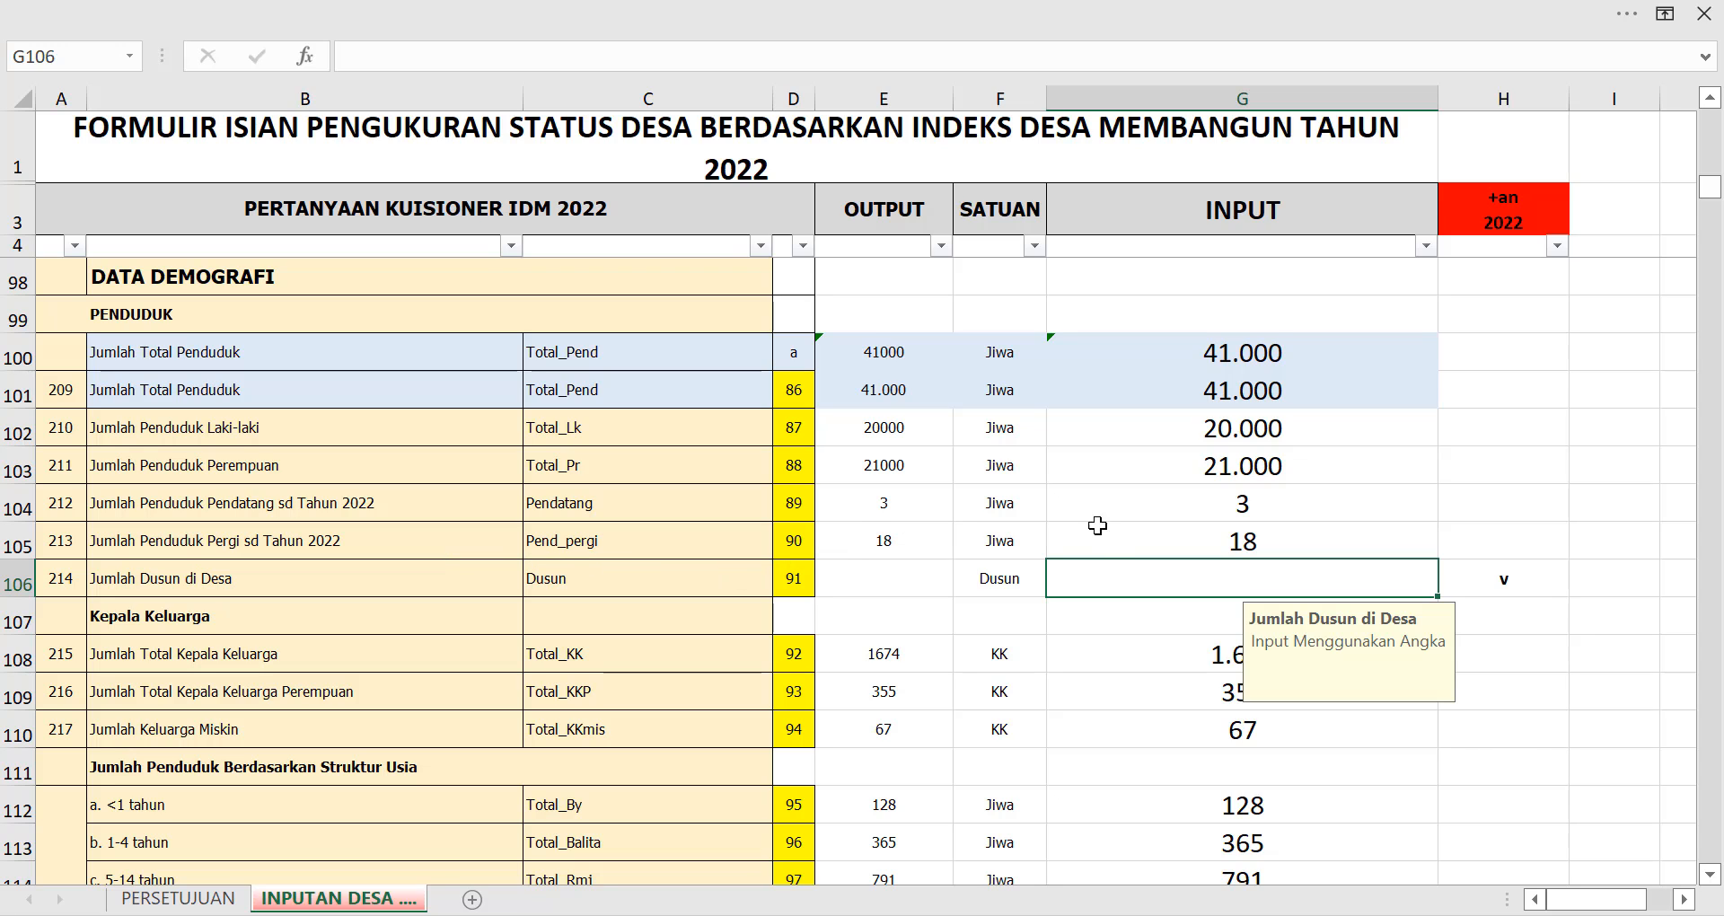
Recheck the PDF guide and enter 5 for question 213, Jumlah Penduduk Pergi sd Tahun 2022, in the Excel questionnaire.
left_click(704, 915)
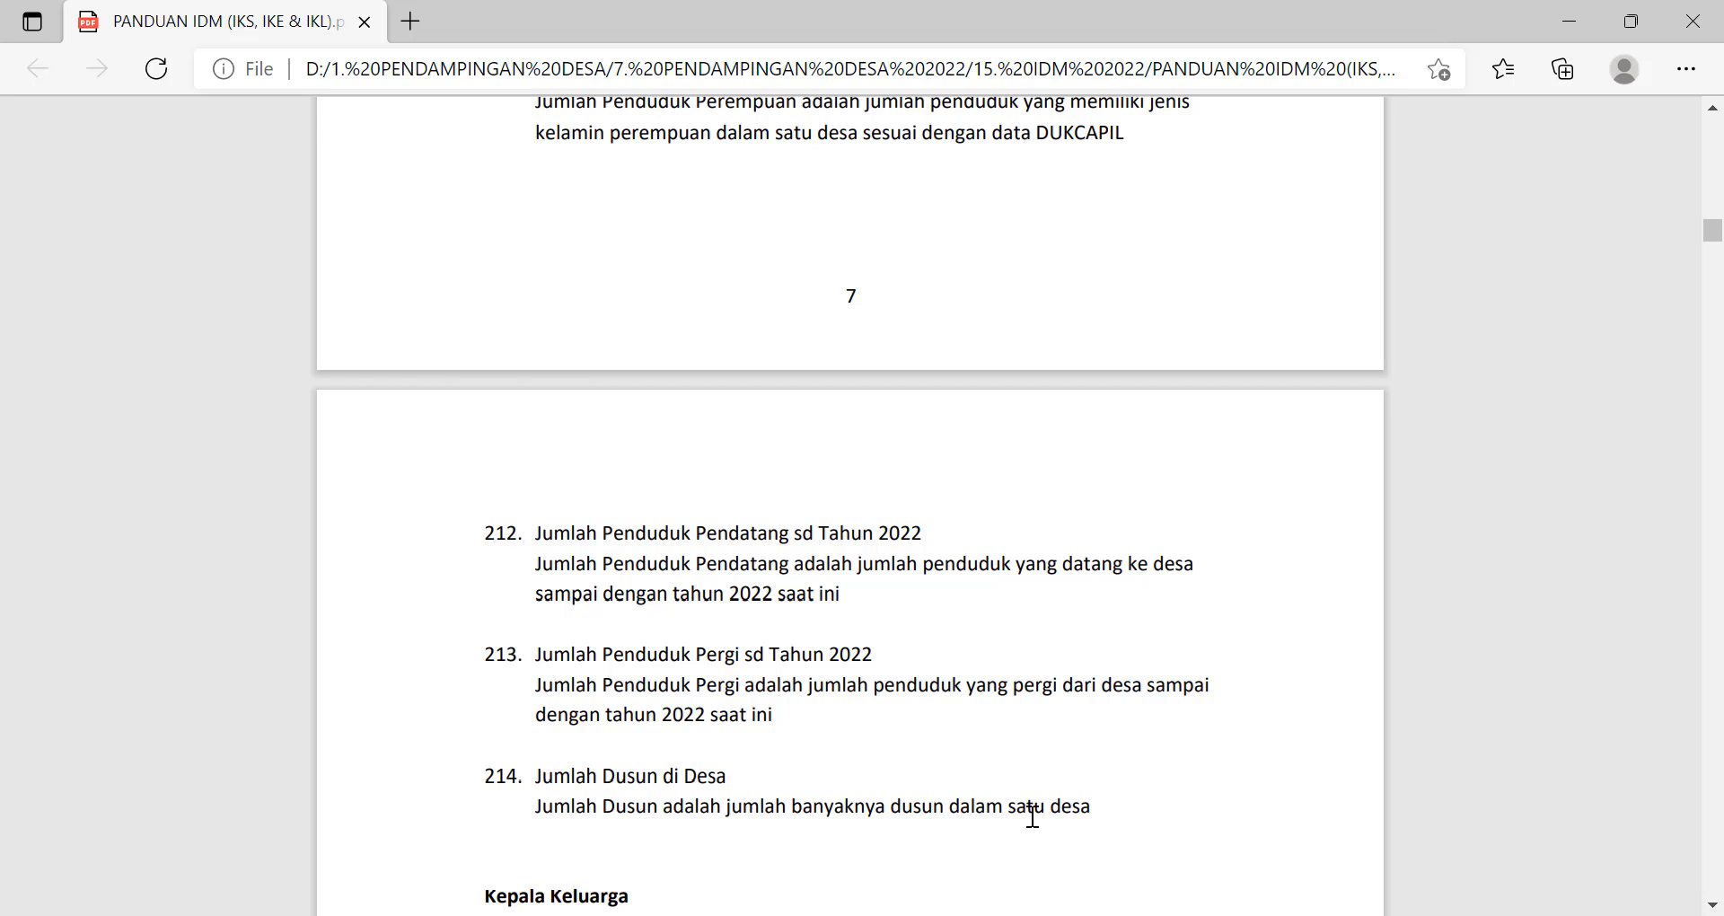
left_click(791, 915)
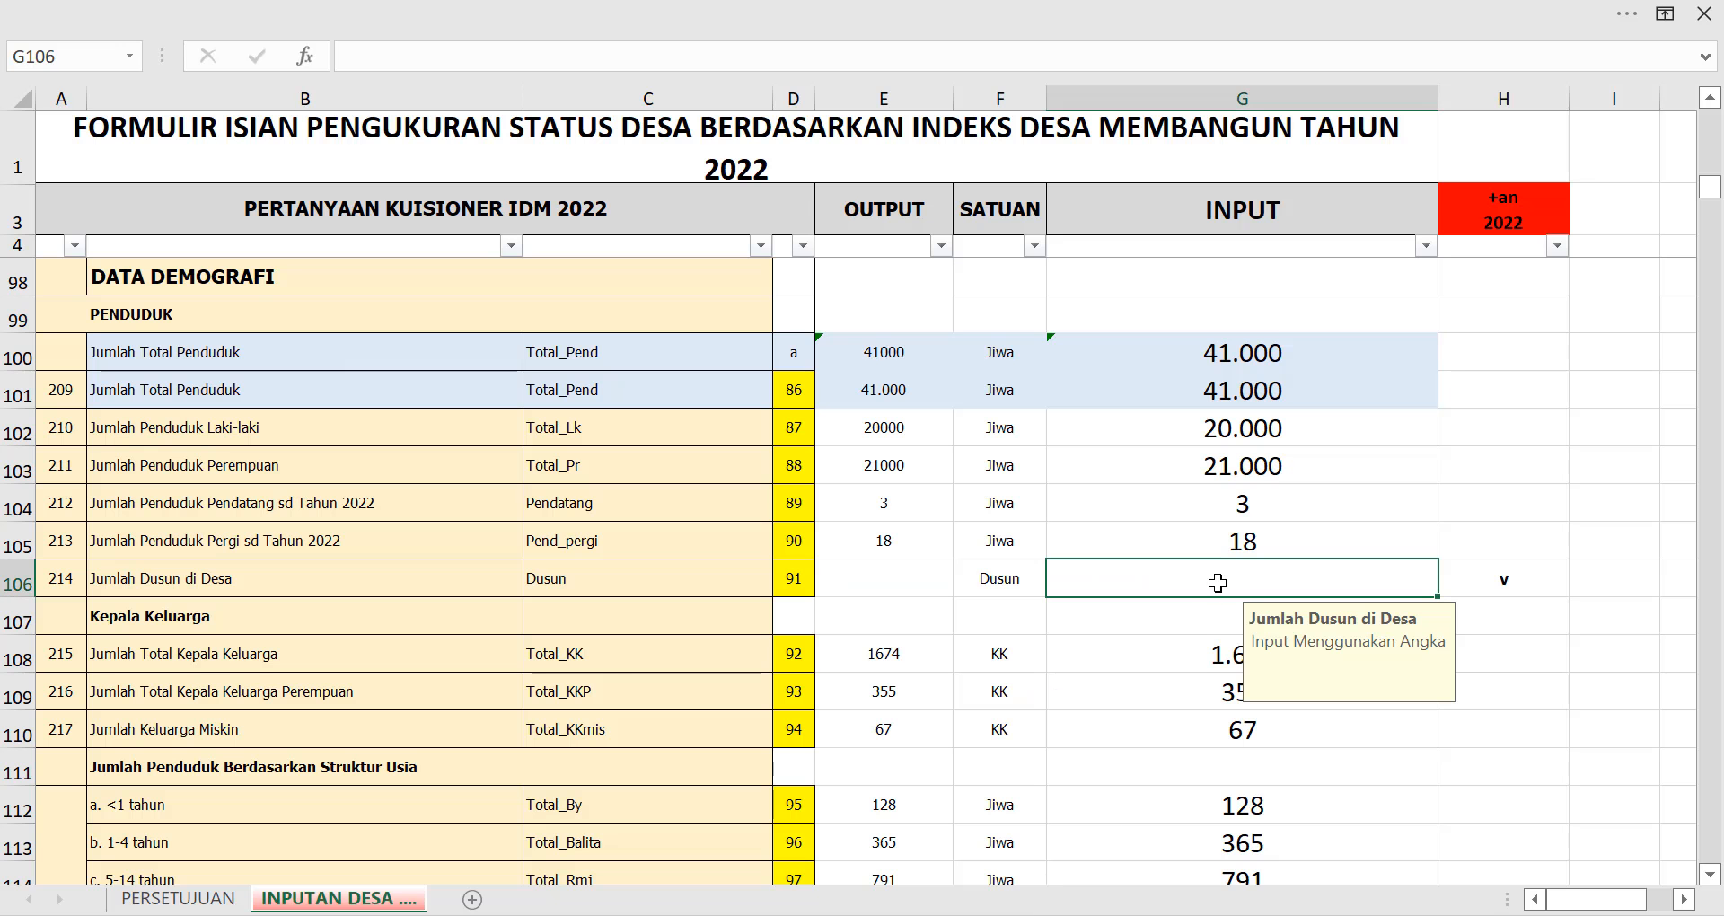
scroll(1217, 589, "down", 1)
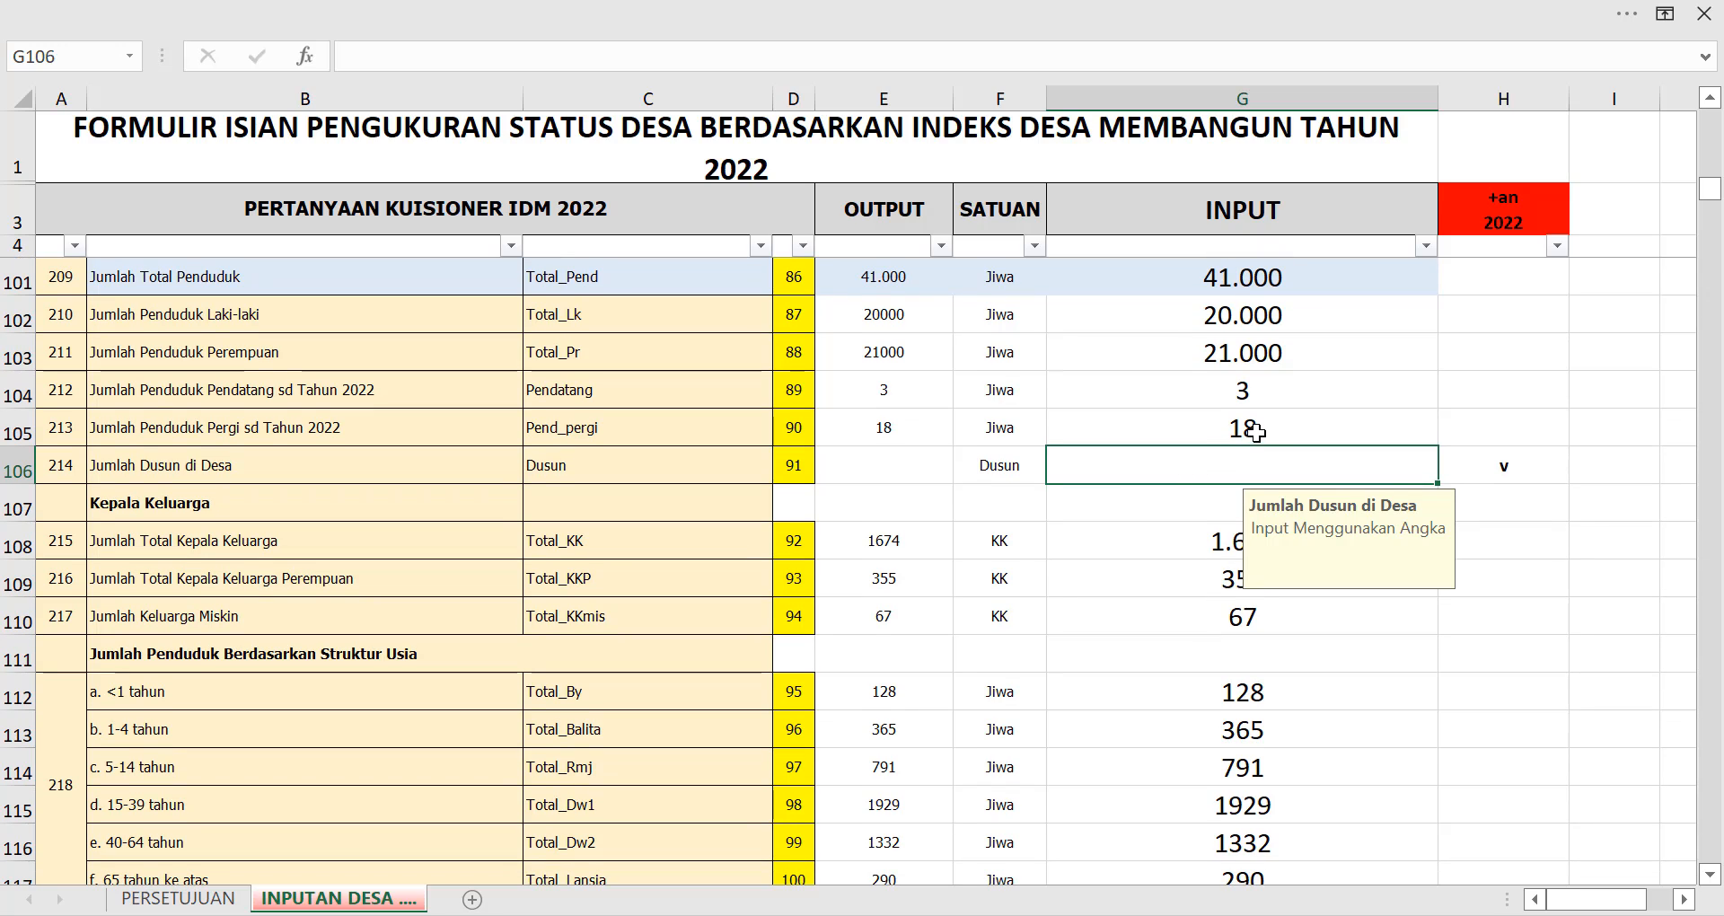
left_click(1256, 435)
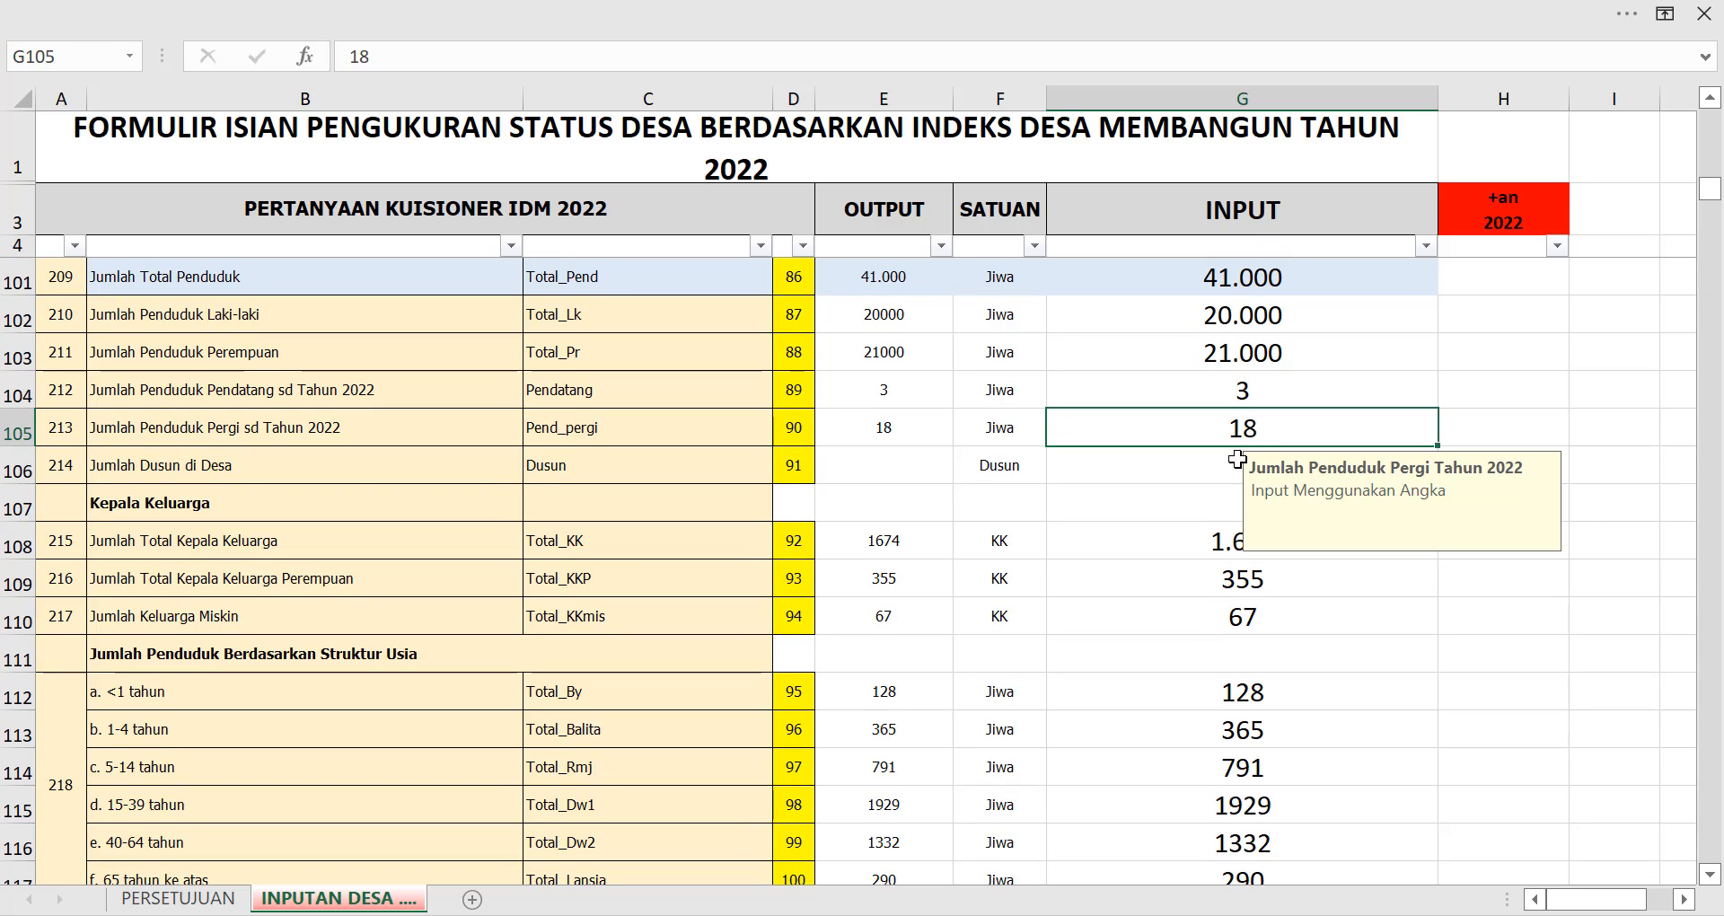
type("5")
key("Return")
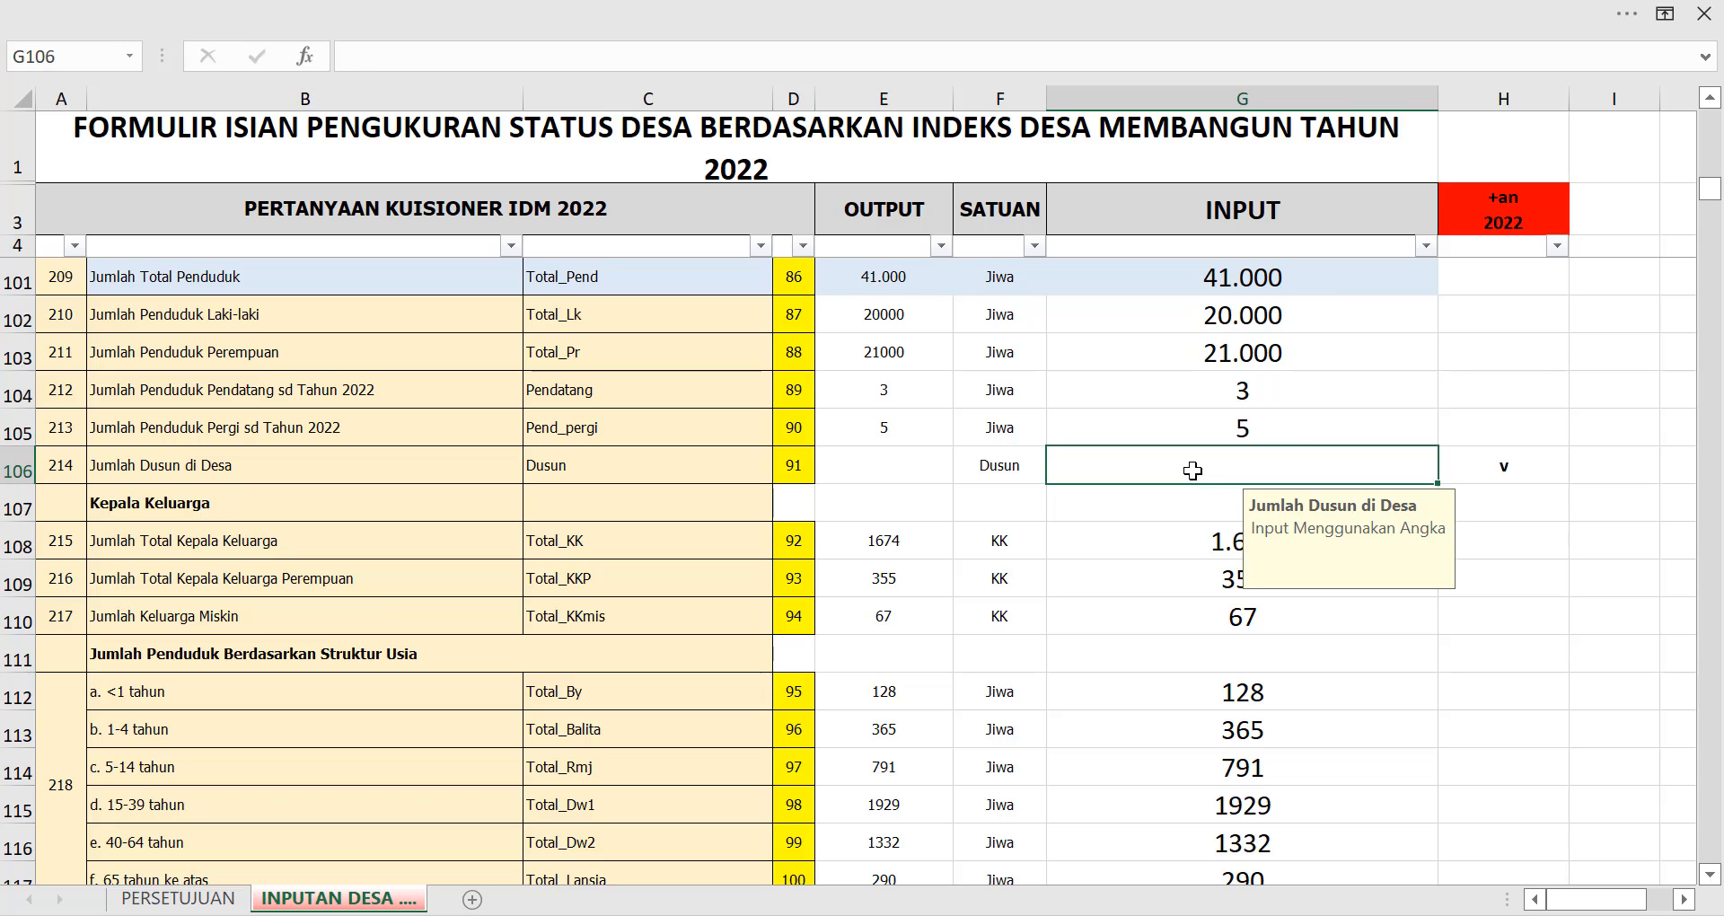
Enter 5 for question 214, Jumlah Dusun di Desa.
left_click(1302, 428)
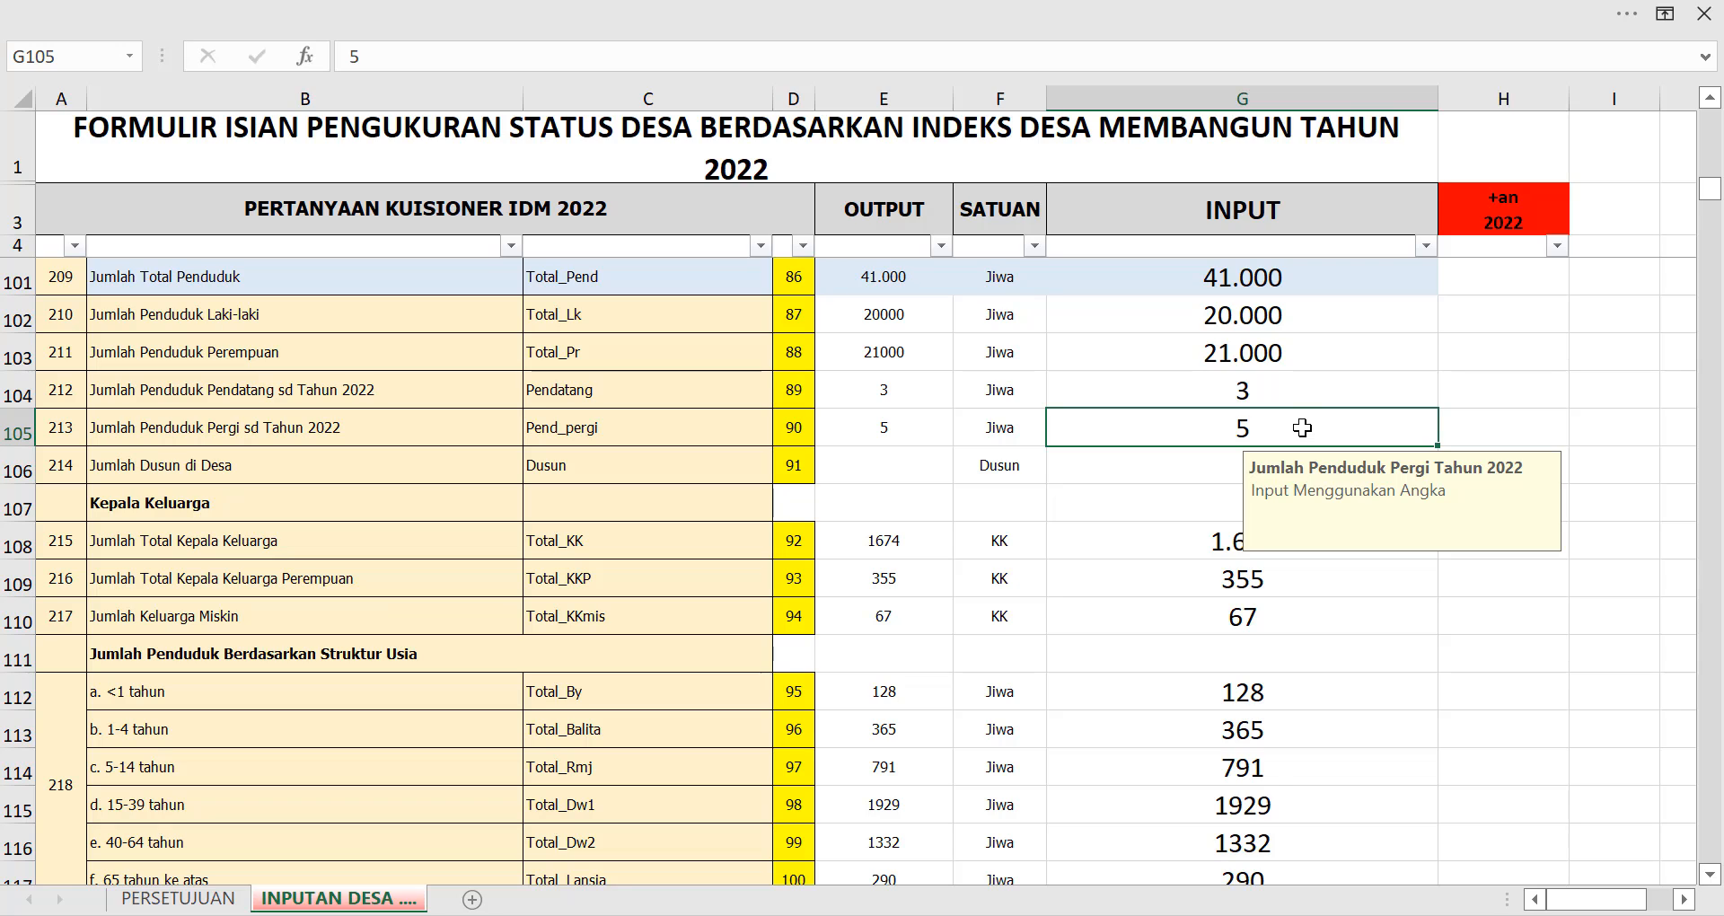
left_click(1180, 464)
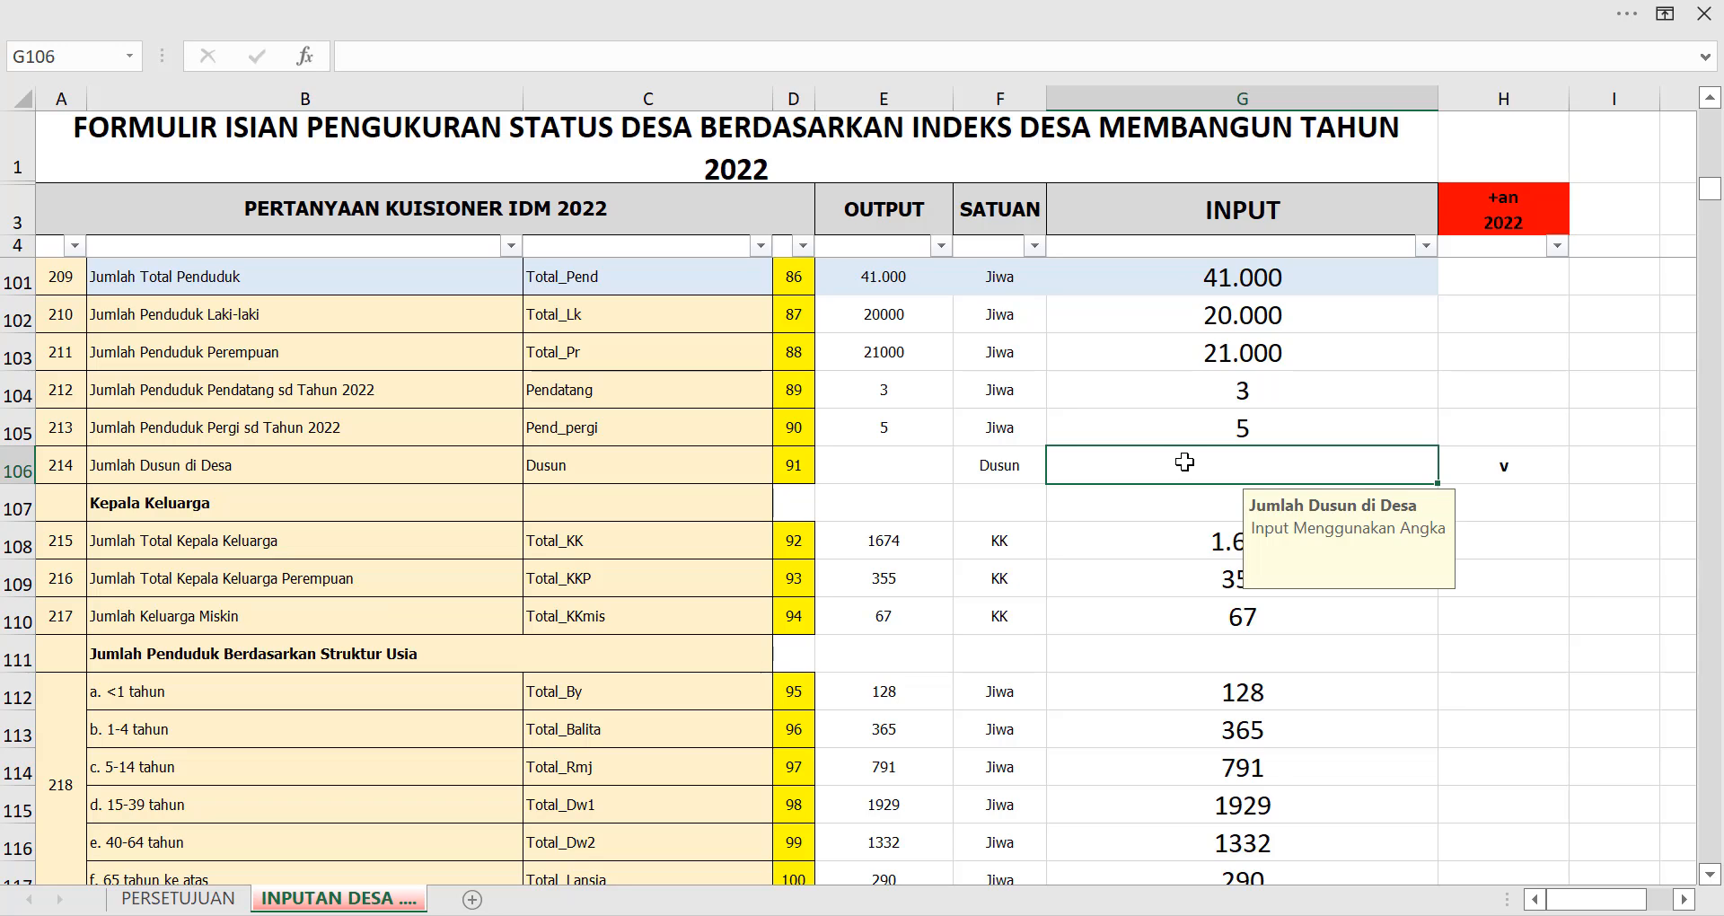
type("5")
key("Return")
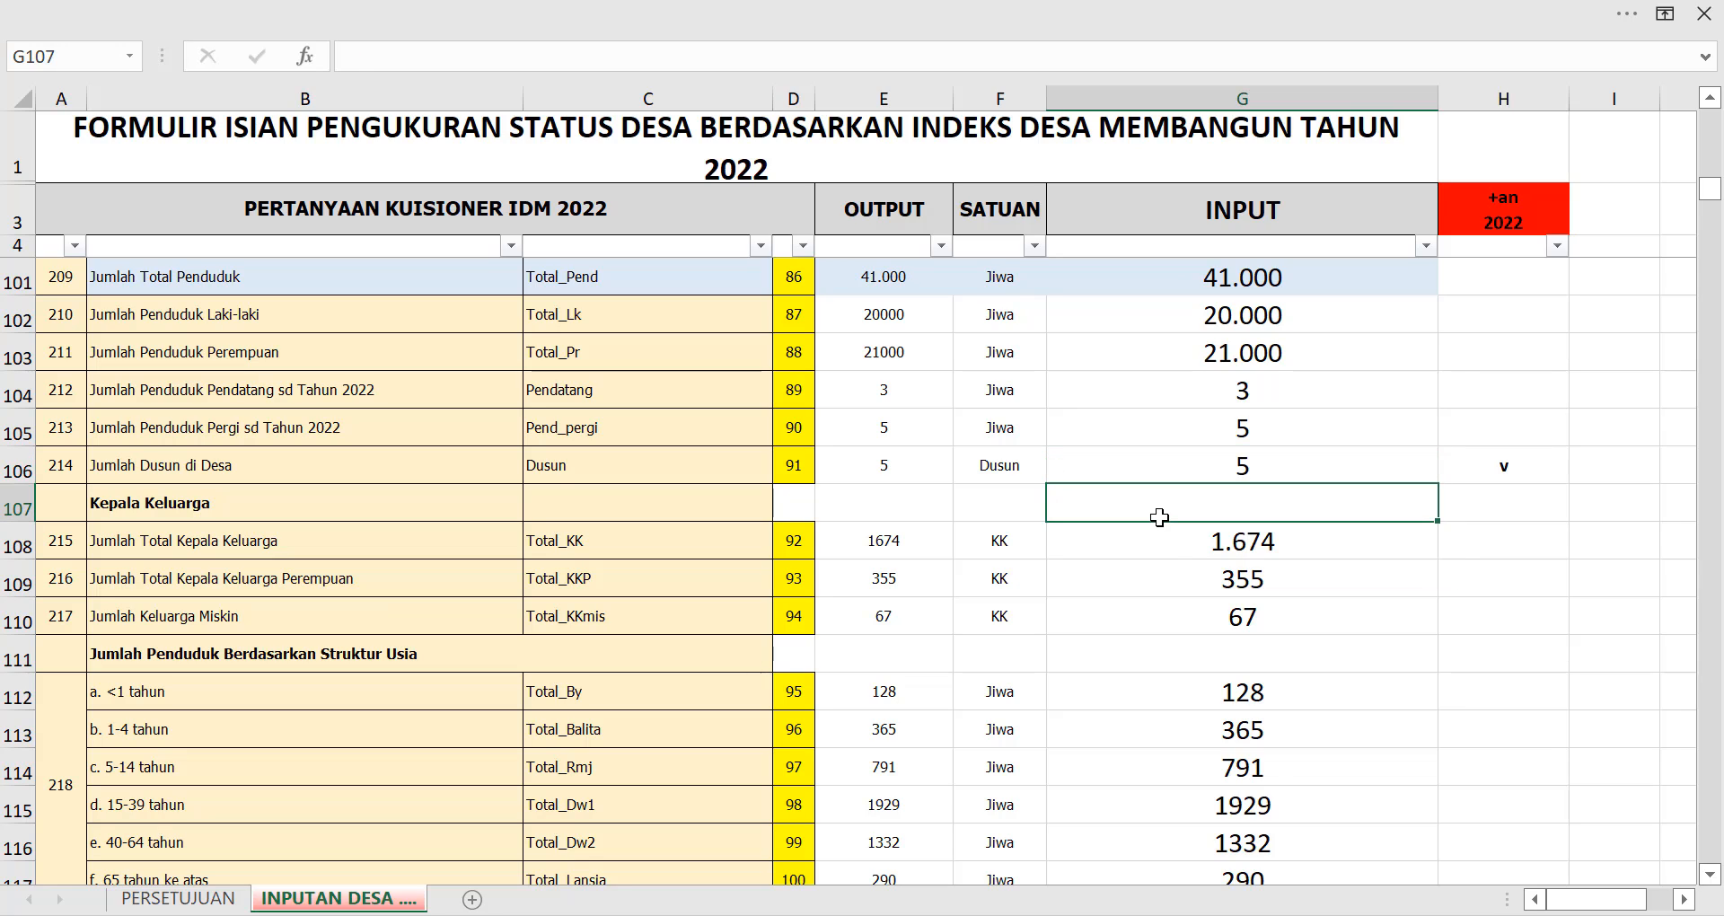
Review the Kepala Keluarga inputs of questions 215 to 217 and the age-group inputs of question 218.
scroll(1141, 496, "down", 2)
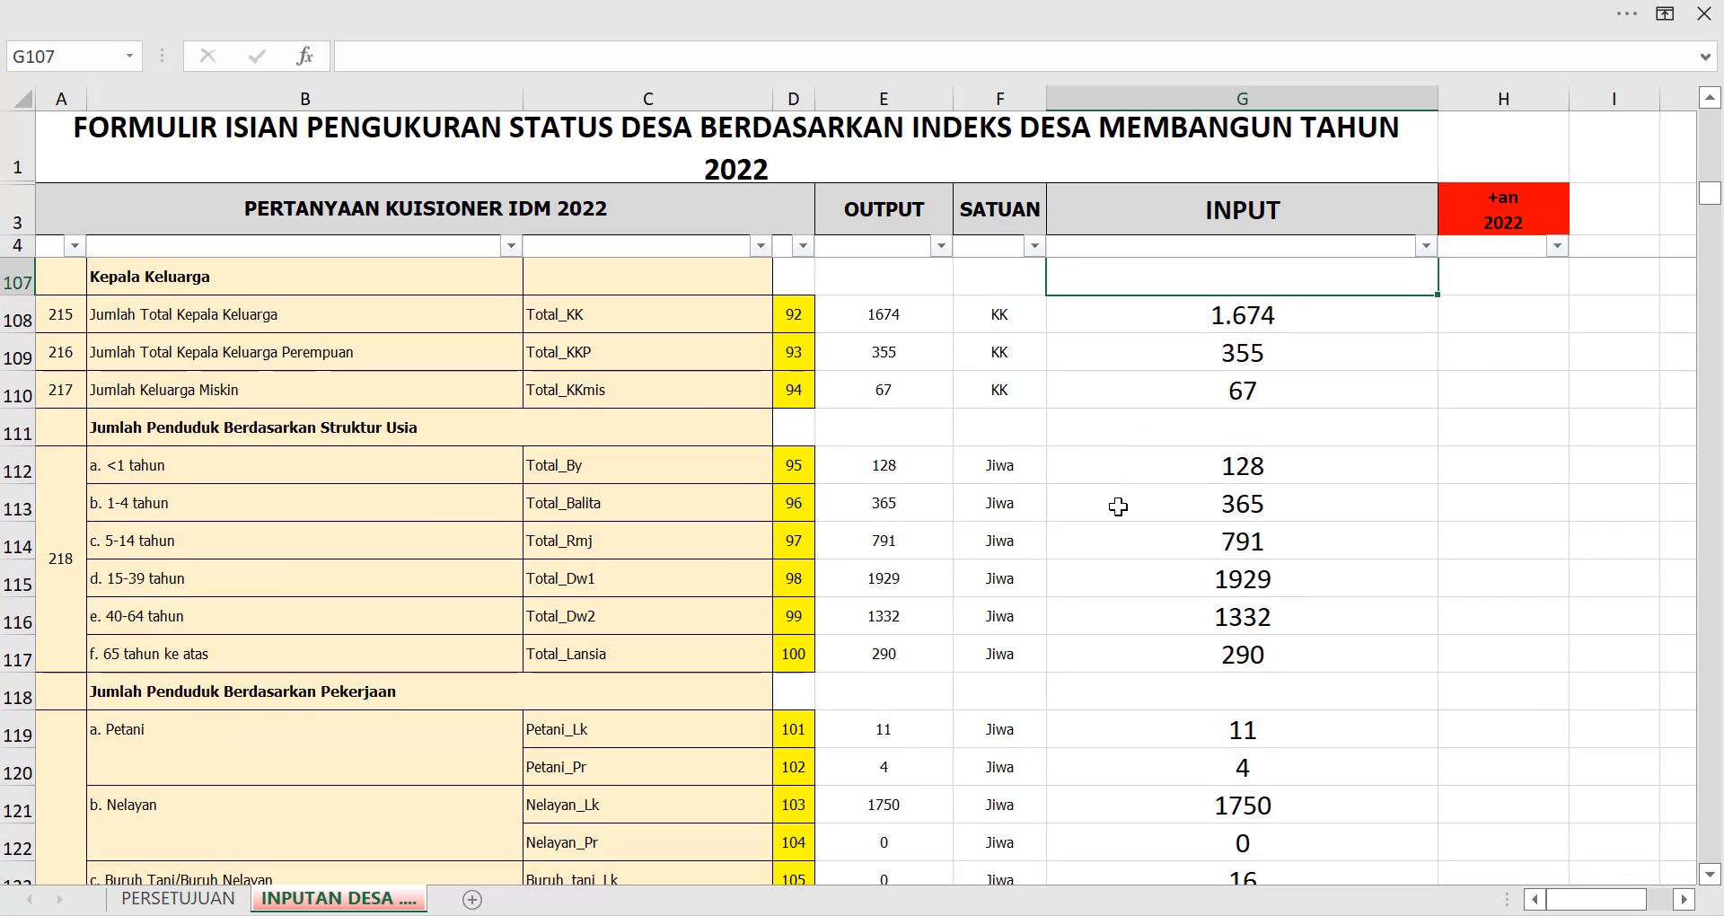
scroll(296, 422, "up", 1)
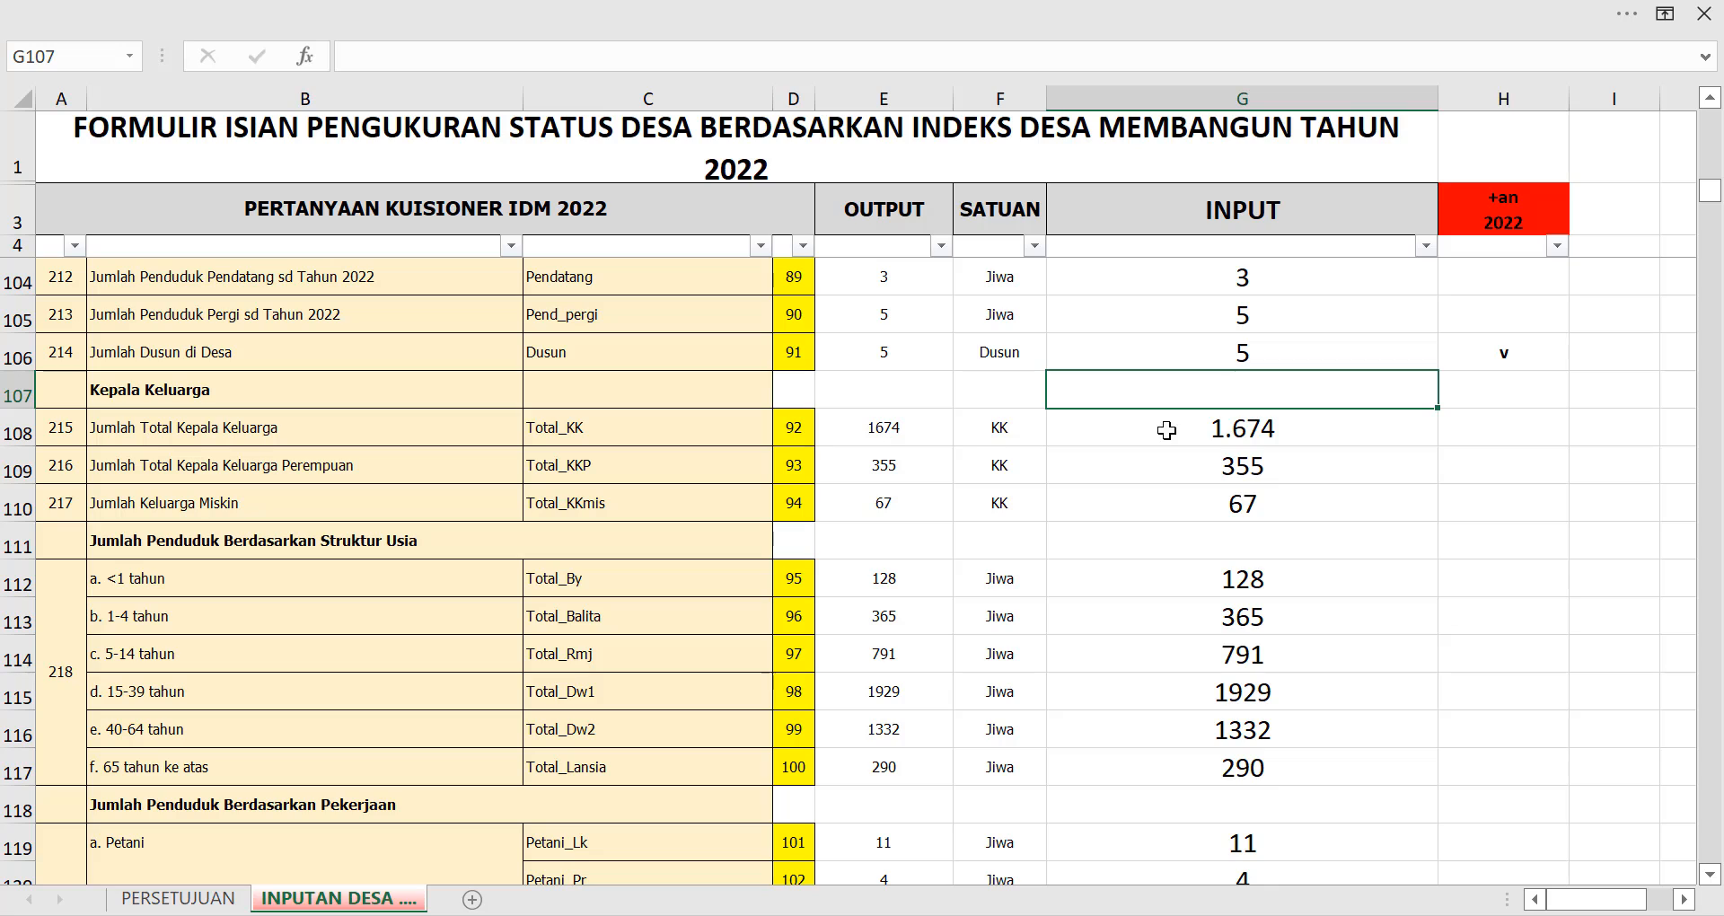
left_click(1207, 433)
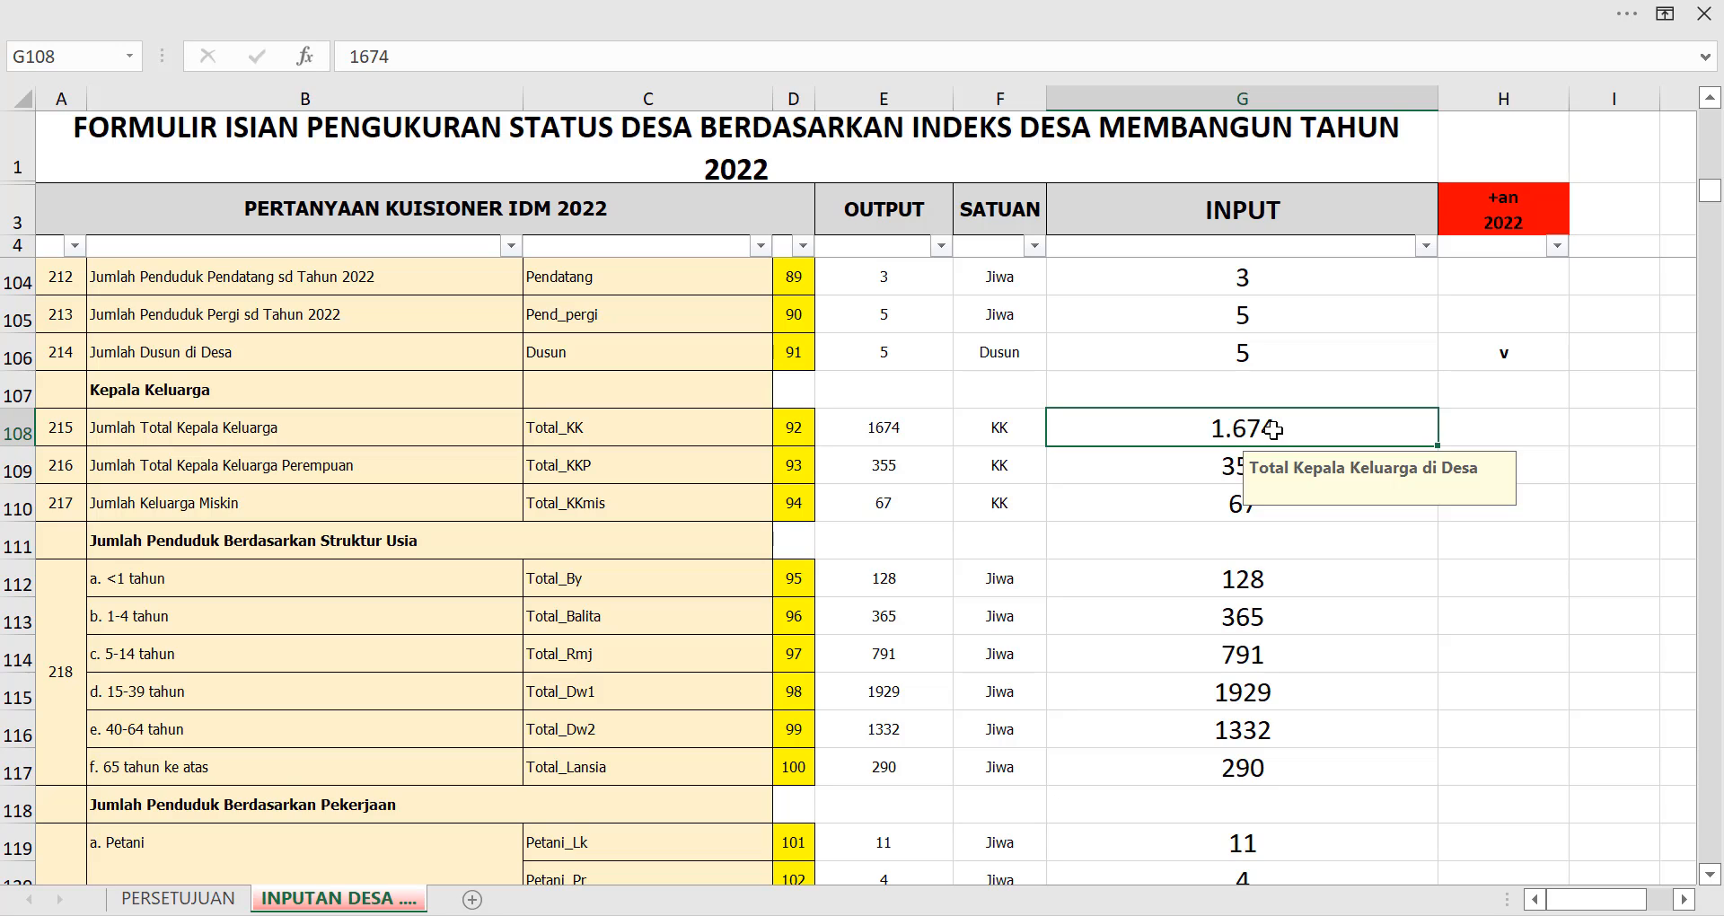
left_click(1203, 472)
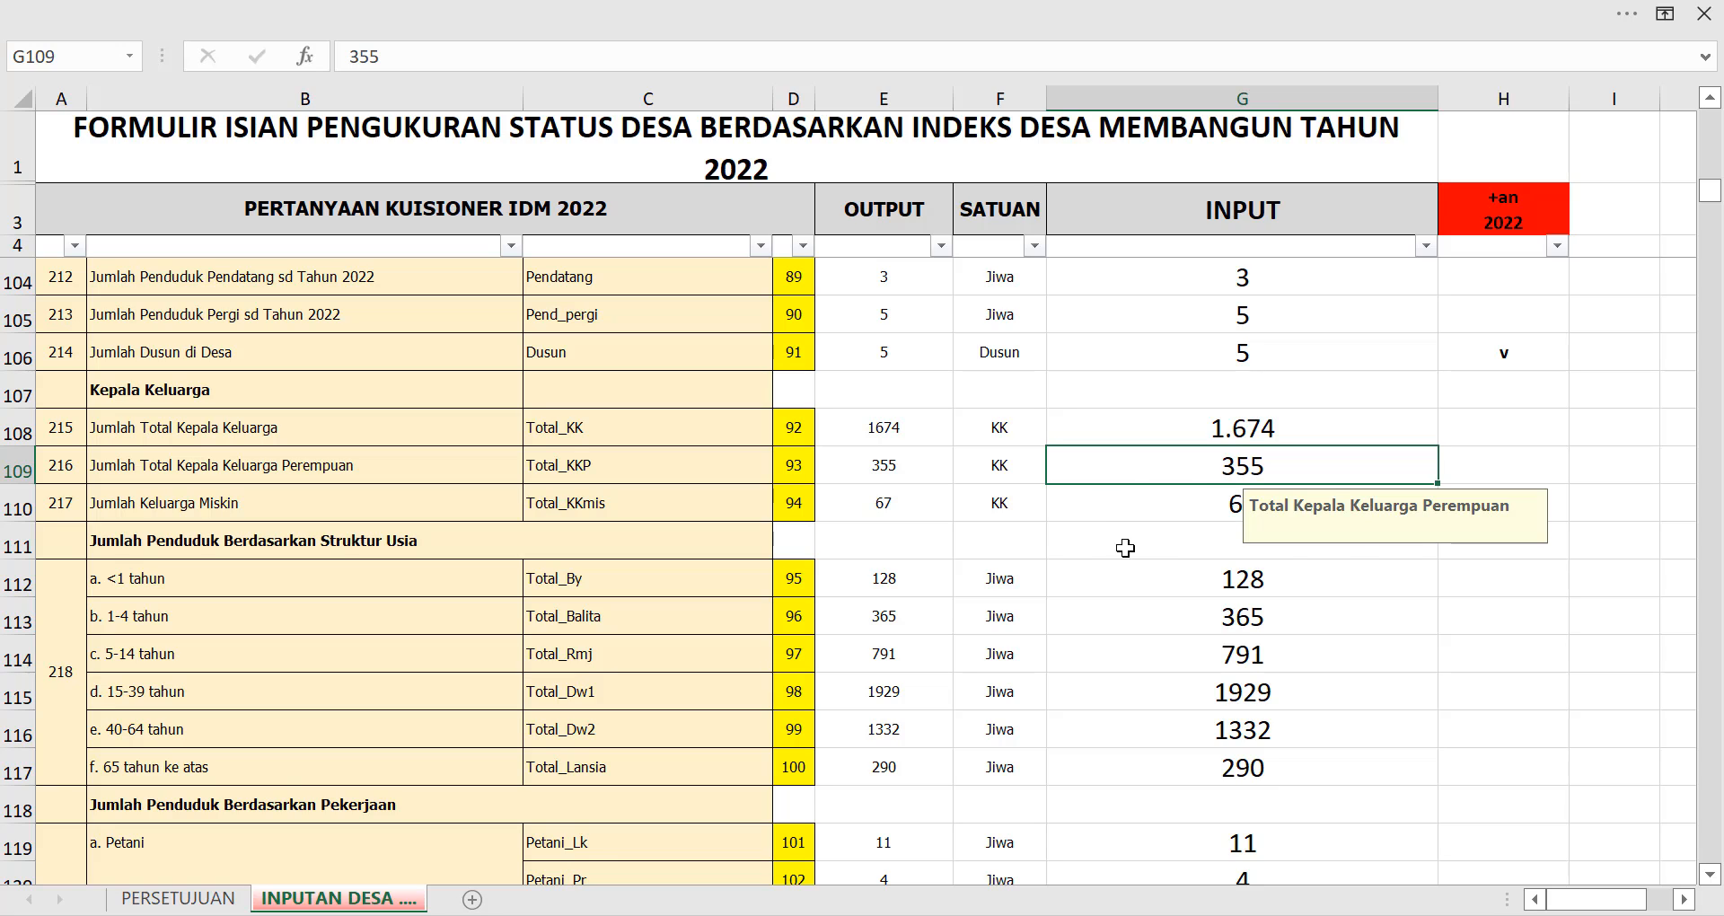
left_click(1206, 504)
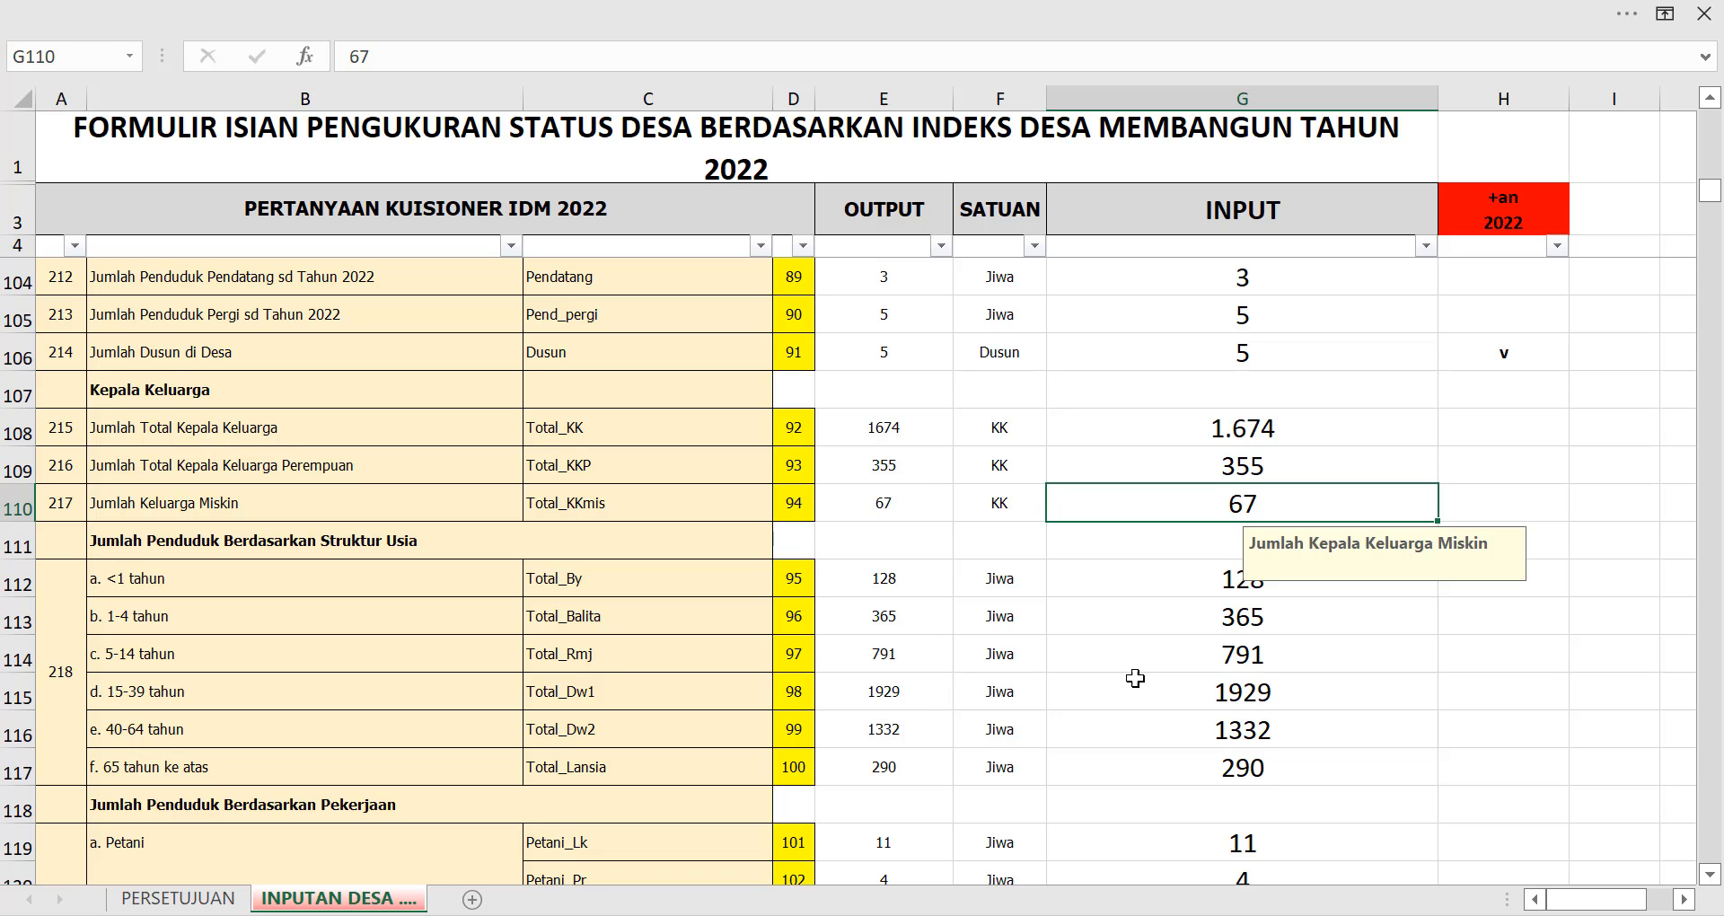
scroll(765, 627, "down", 1)
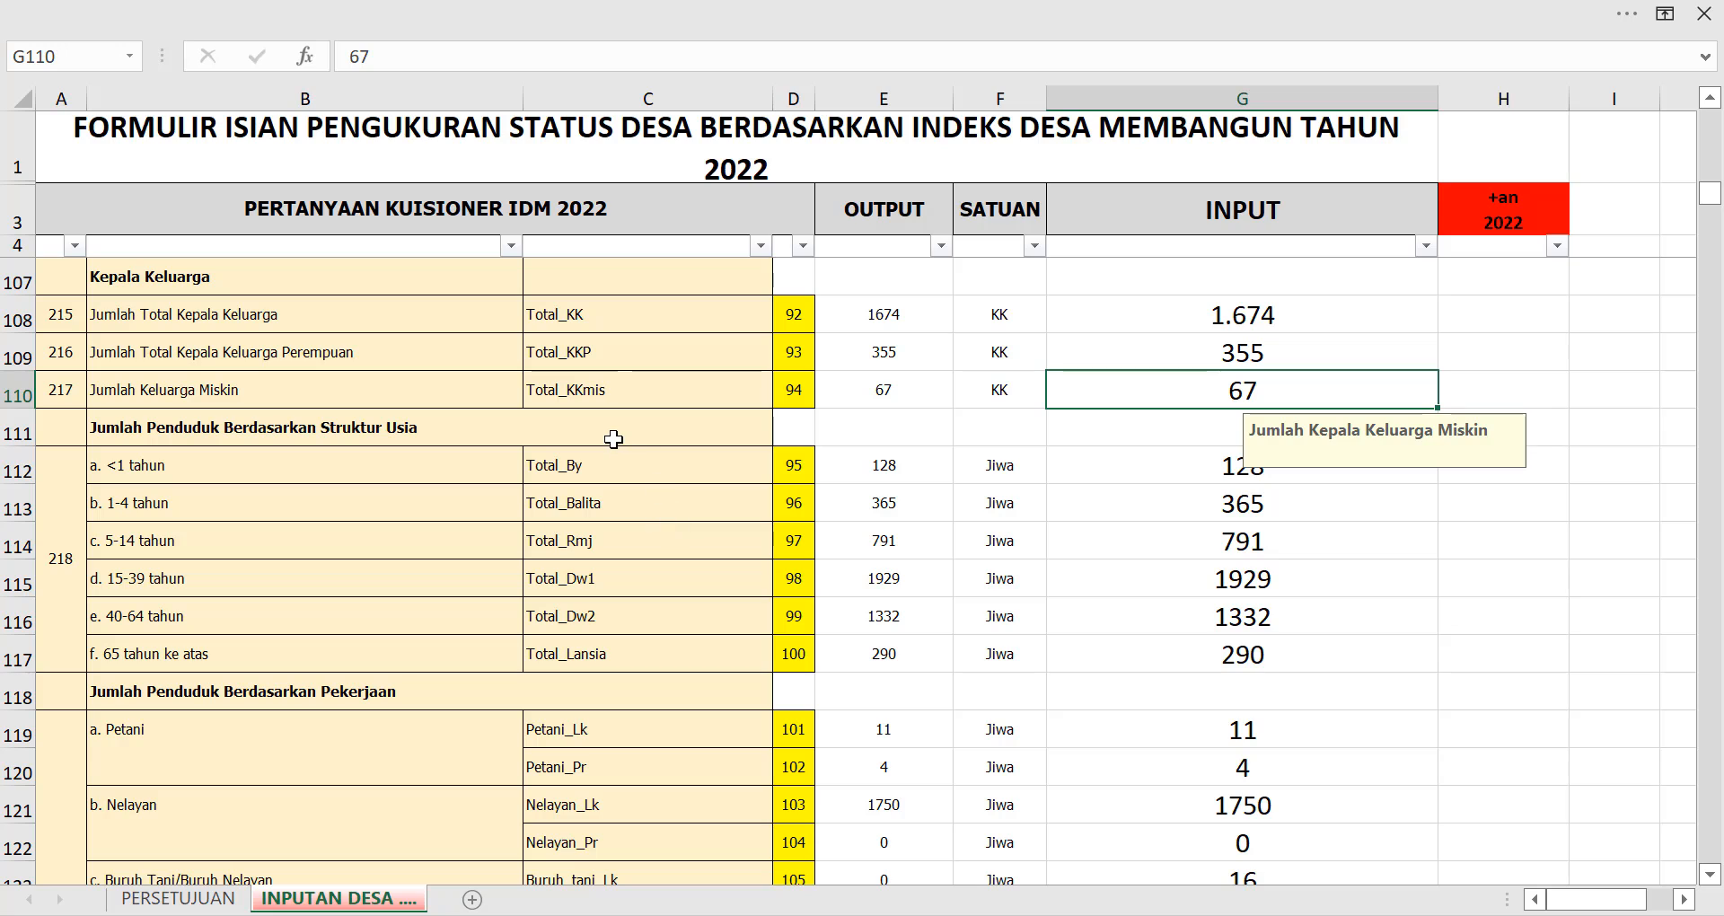
left_click_drag(1230, 463, 1212, 649)
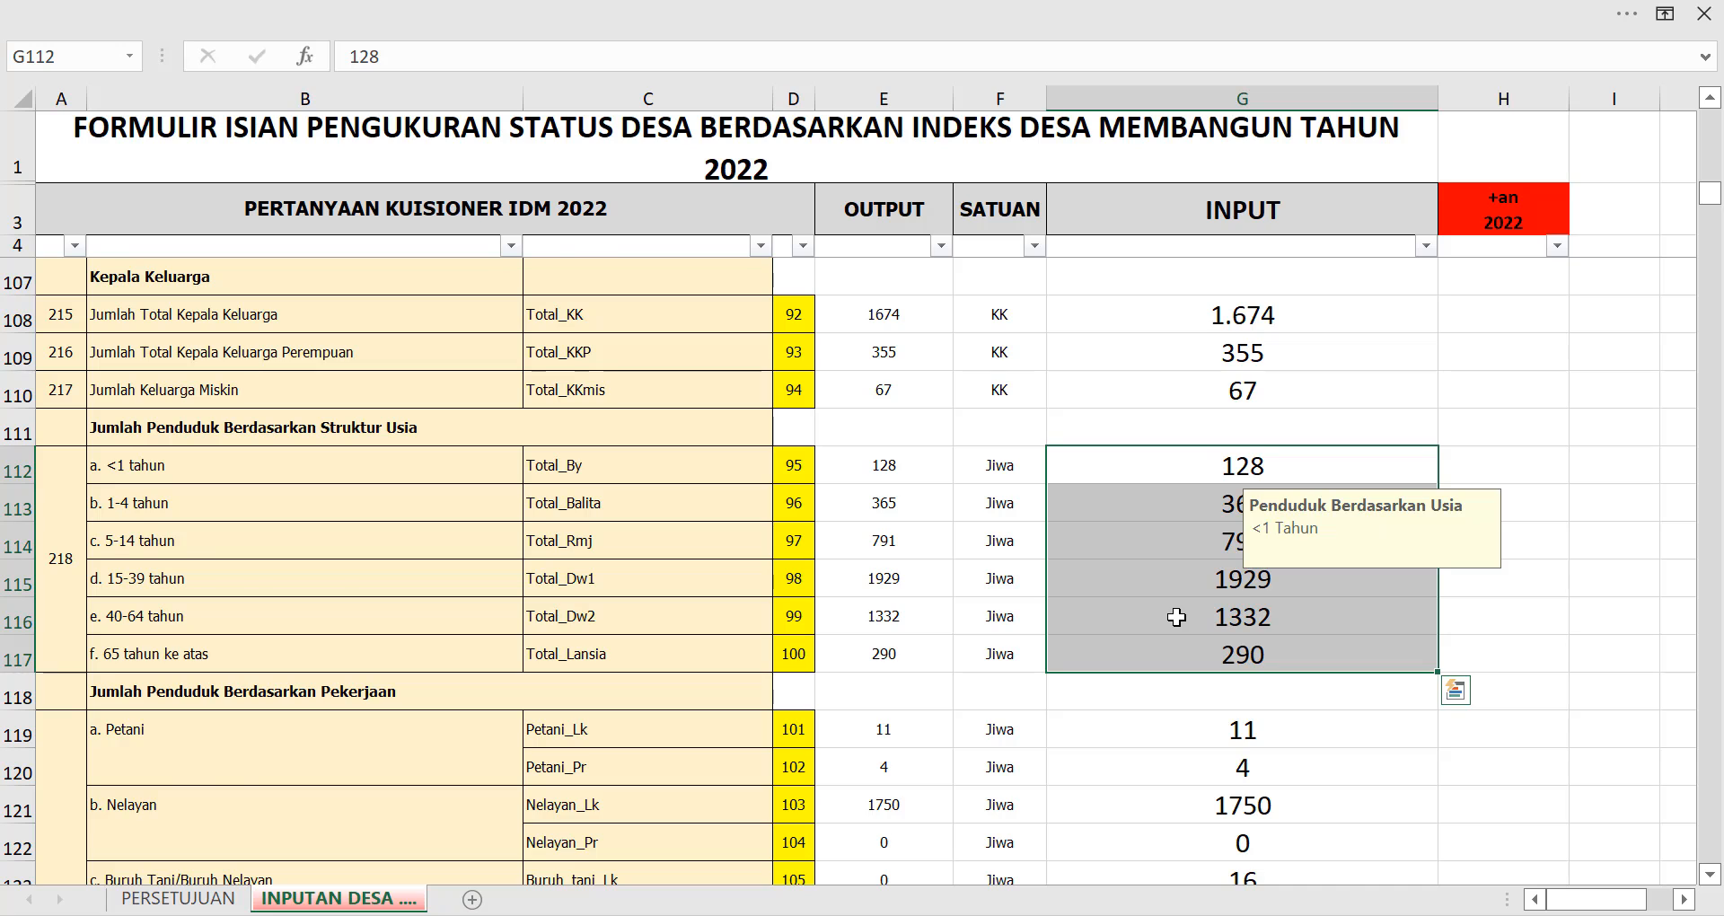
scroll(1176, 617, "down", 1)
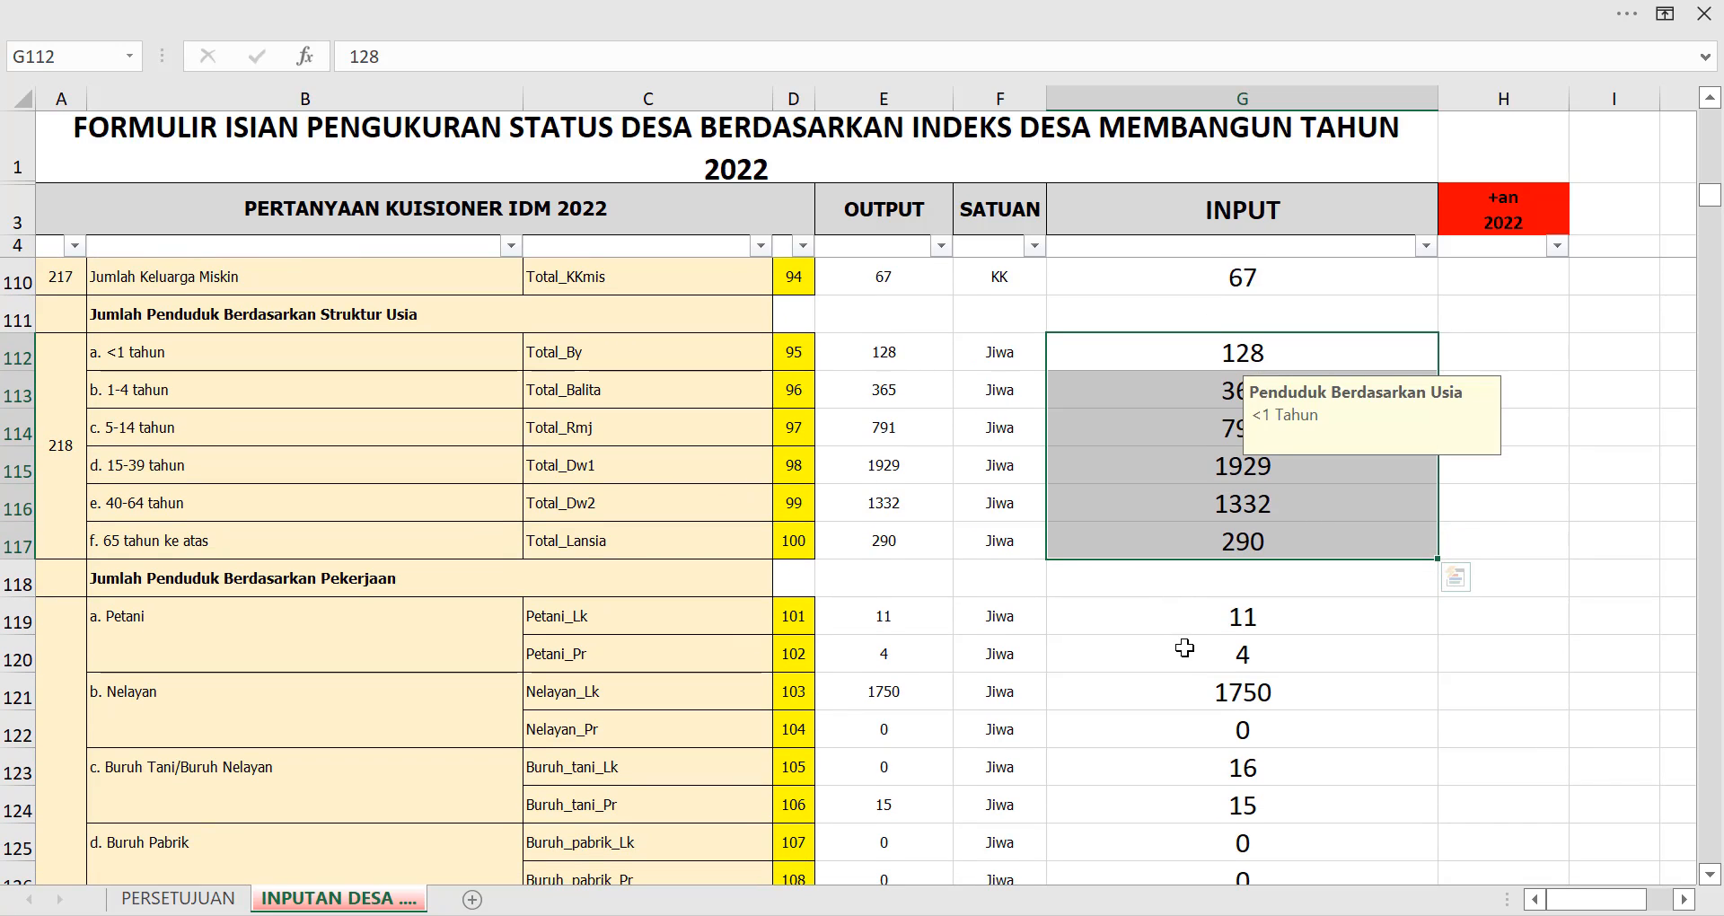
Review the male and female inputs of question 219 for the occupations from Petani to PNS.
scroll(1201, 683, "down", 1)
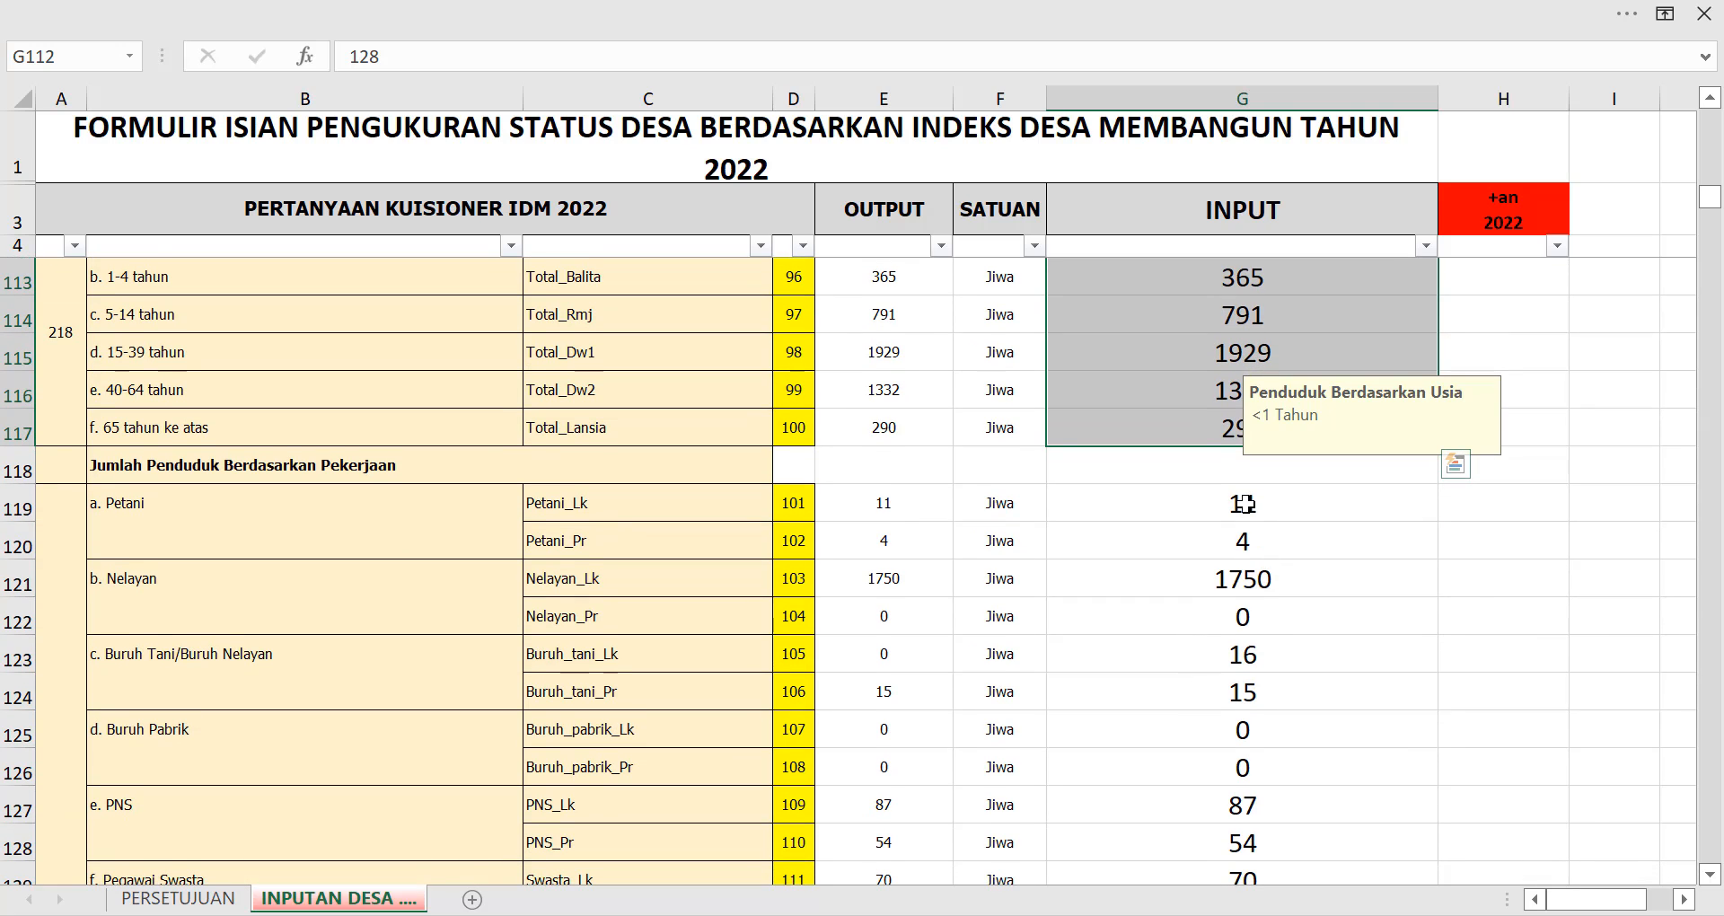
left_click_drag(1242, 504, 1251, 577)
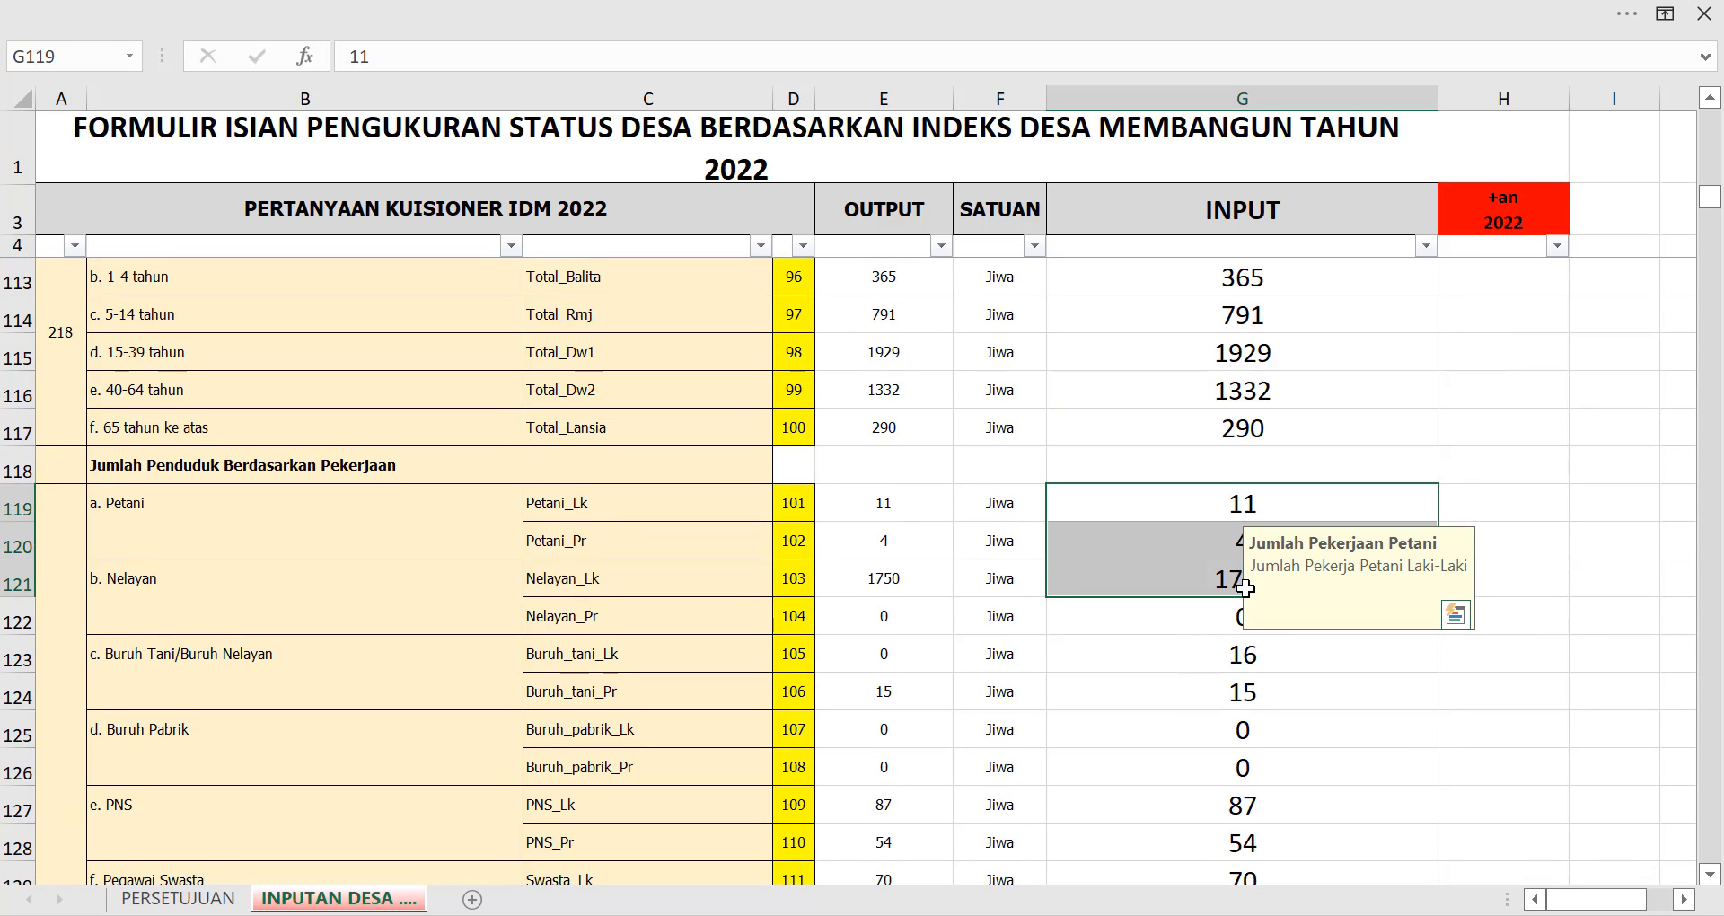
left_click(1219, 522)
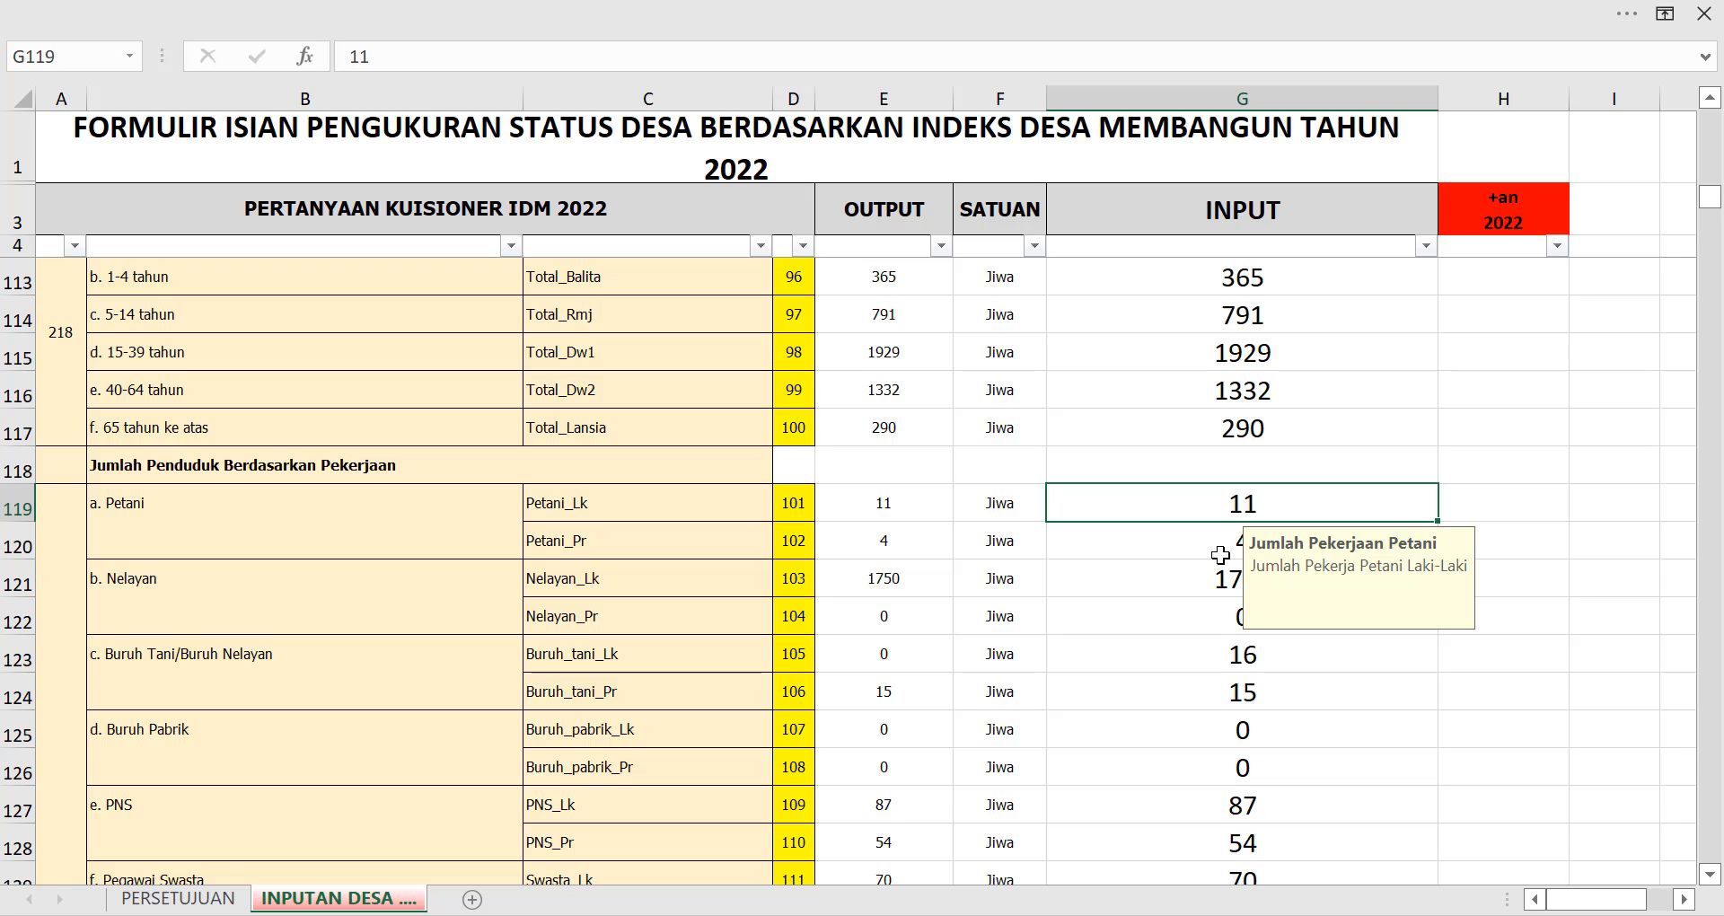
left_click(1222, 545)
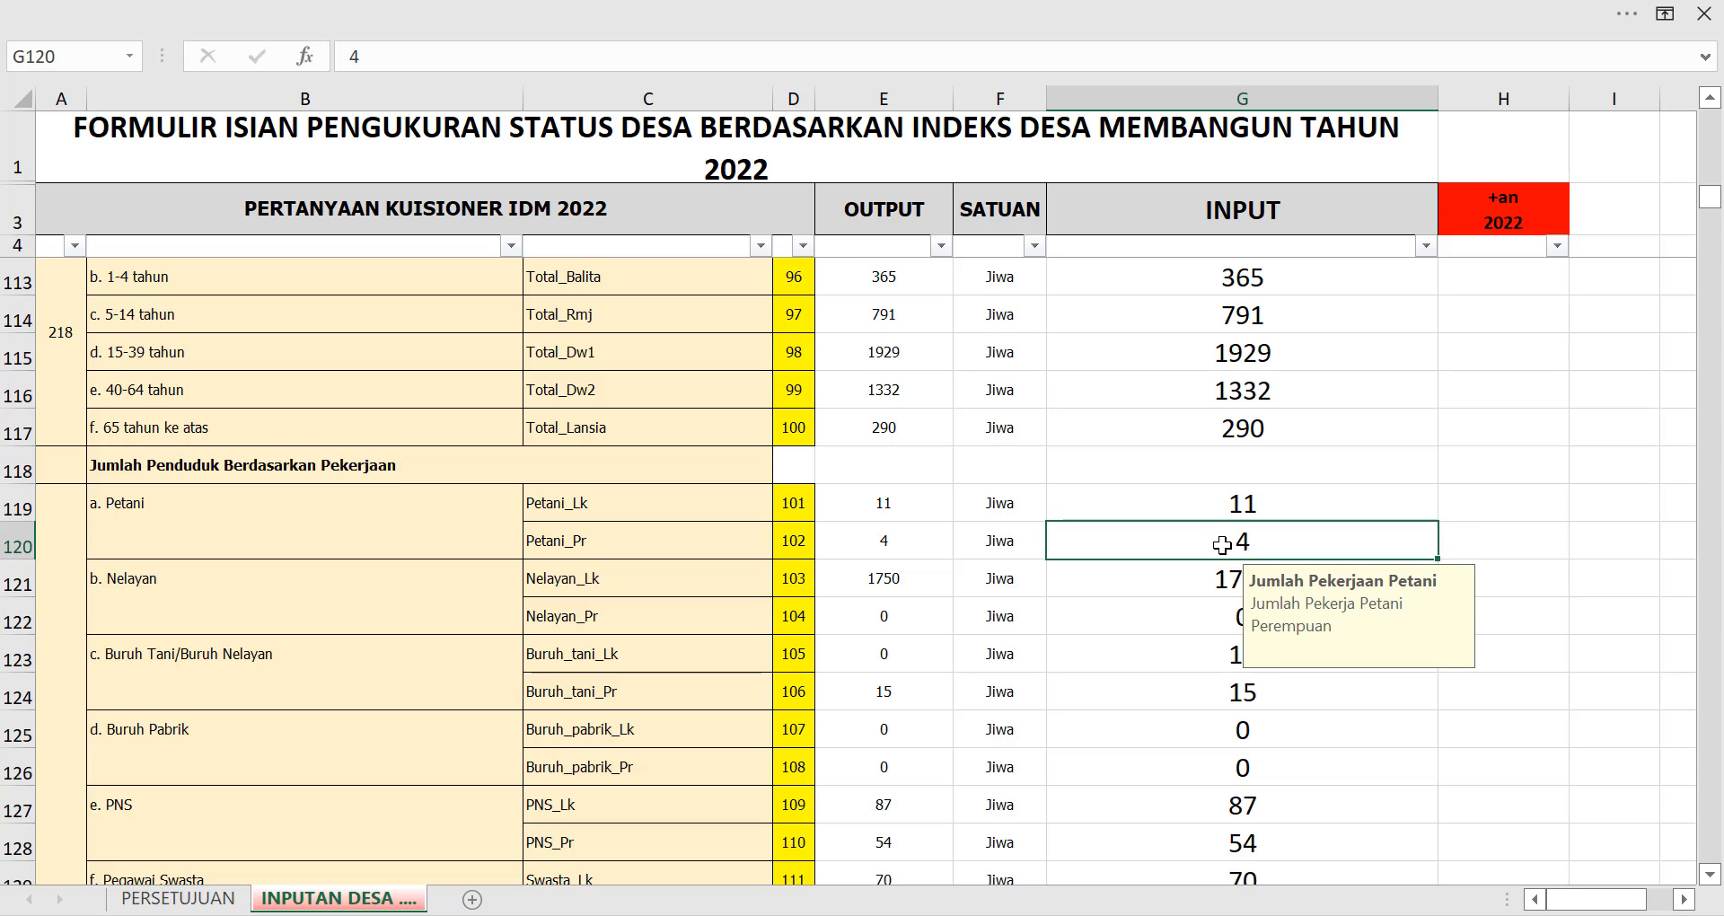
left_click(1213, 579)
left_click(1209, 616)
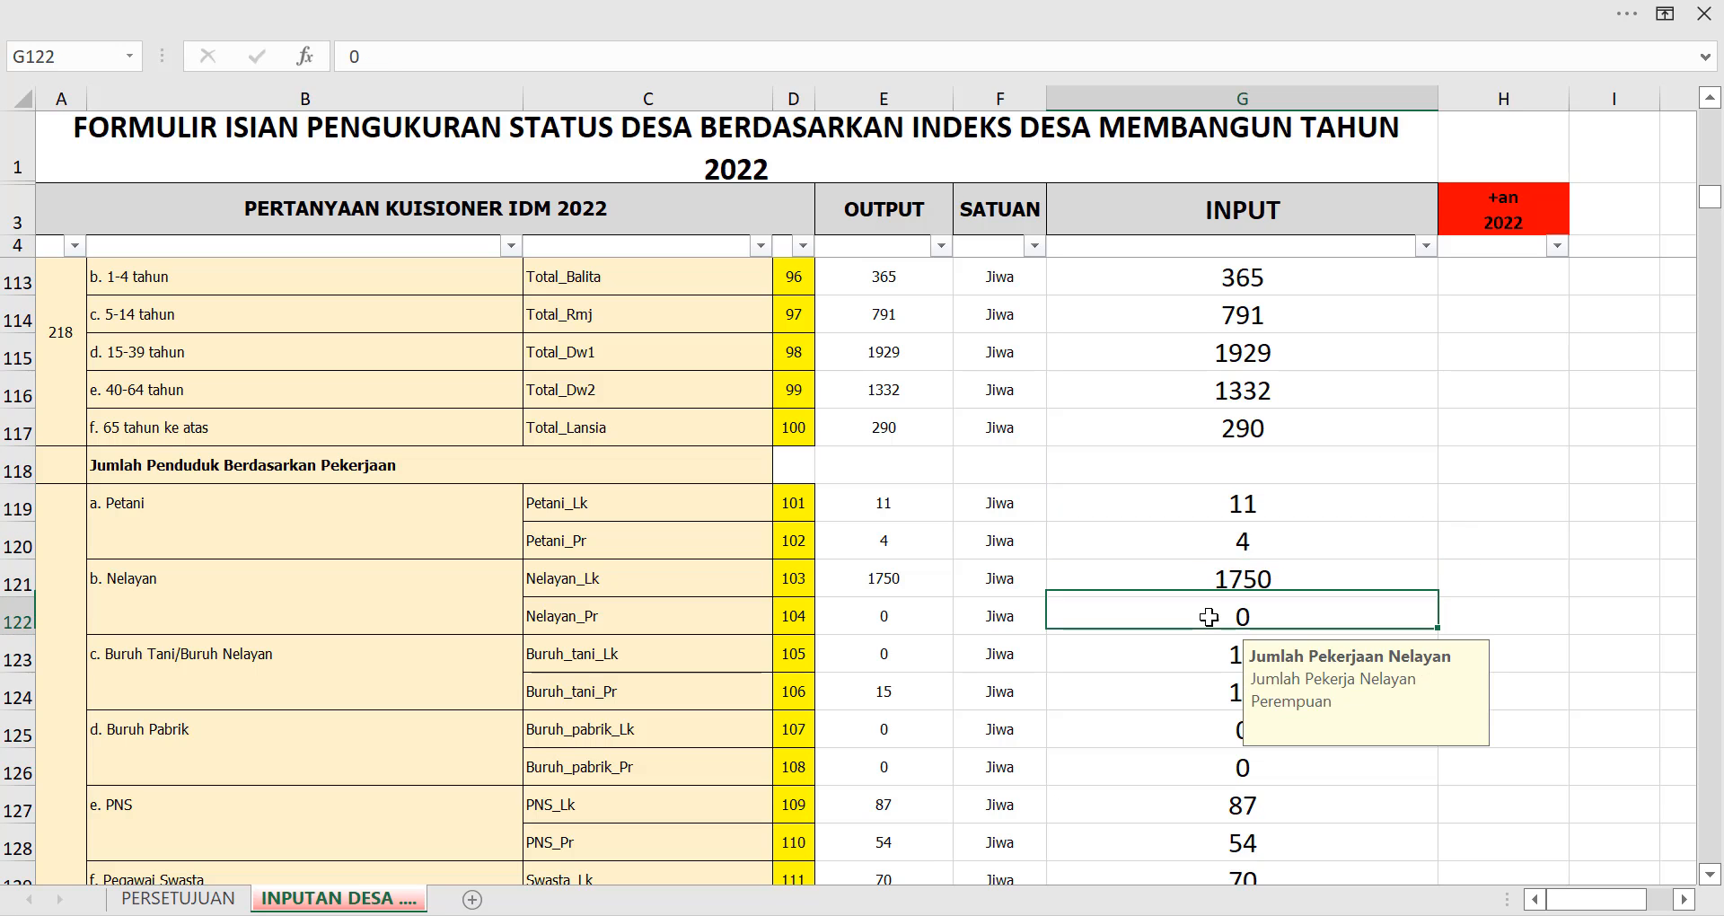
scroll(1209, 616, "down", 1)
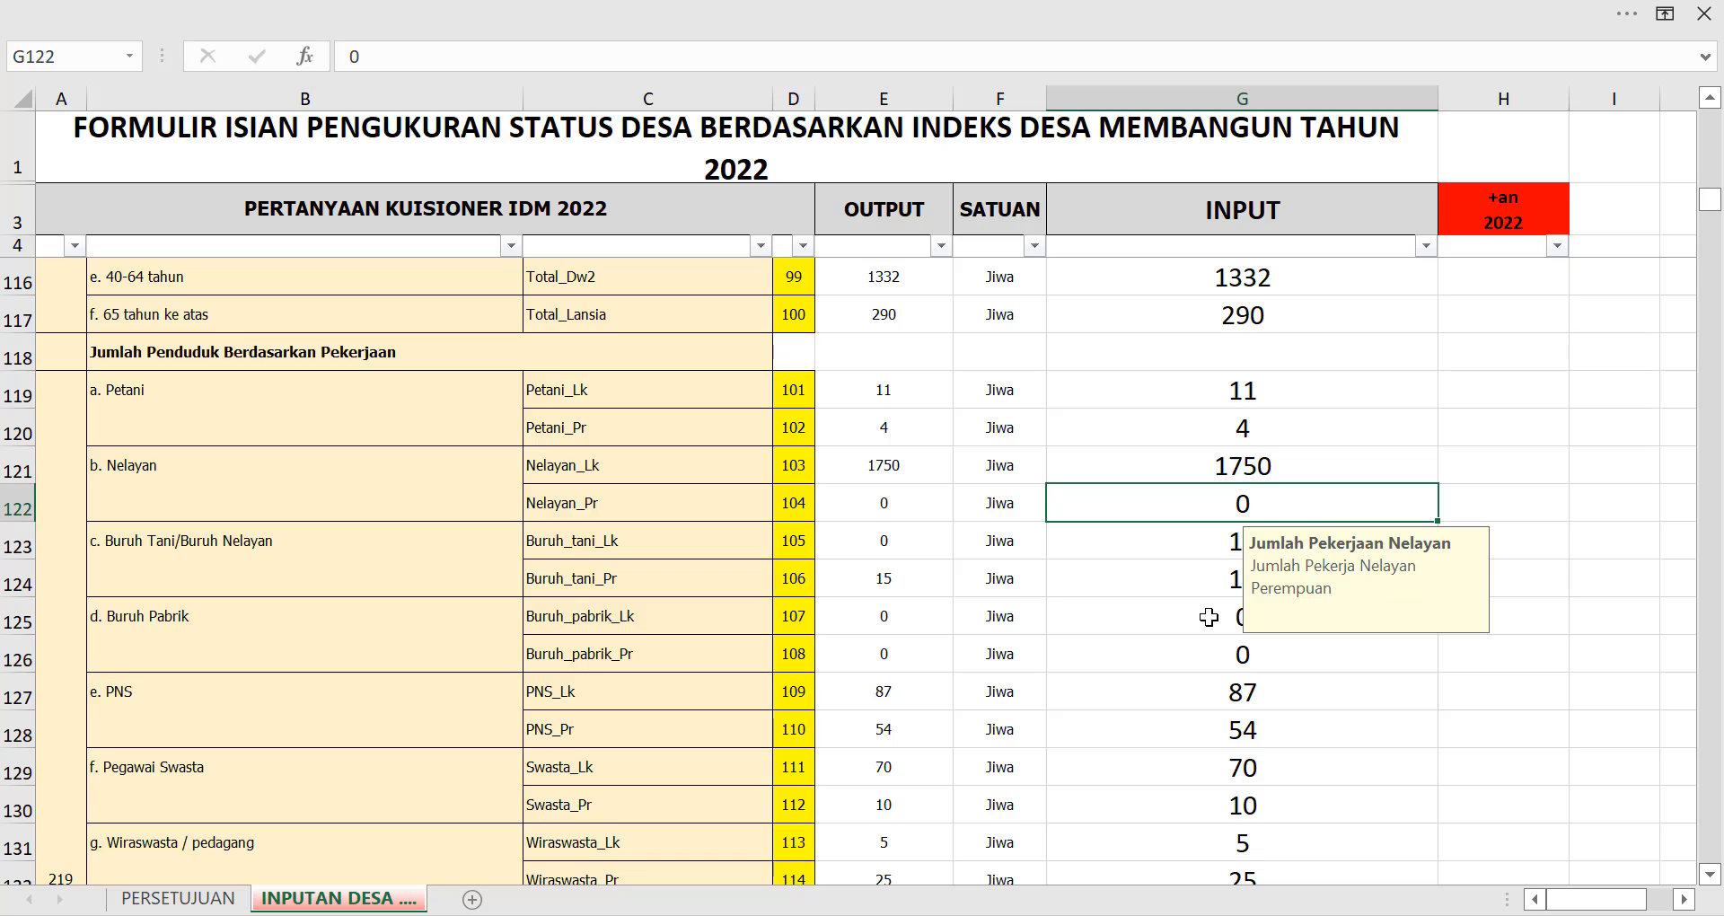
left_click(1204, 547)
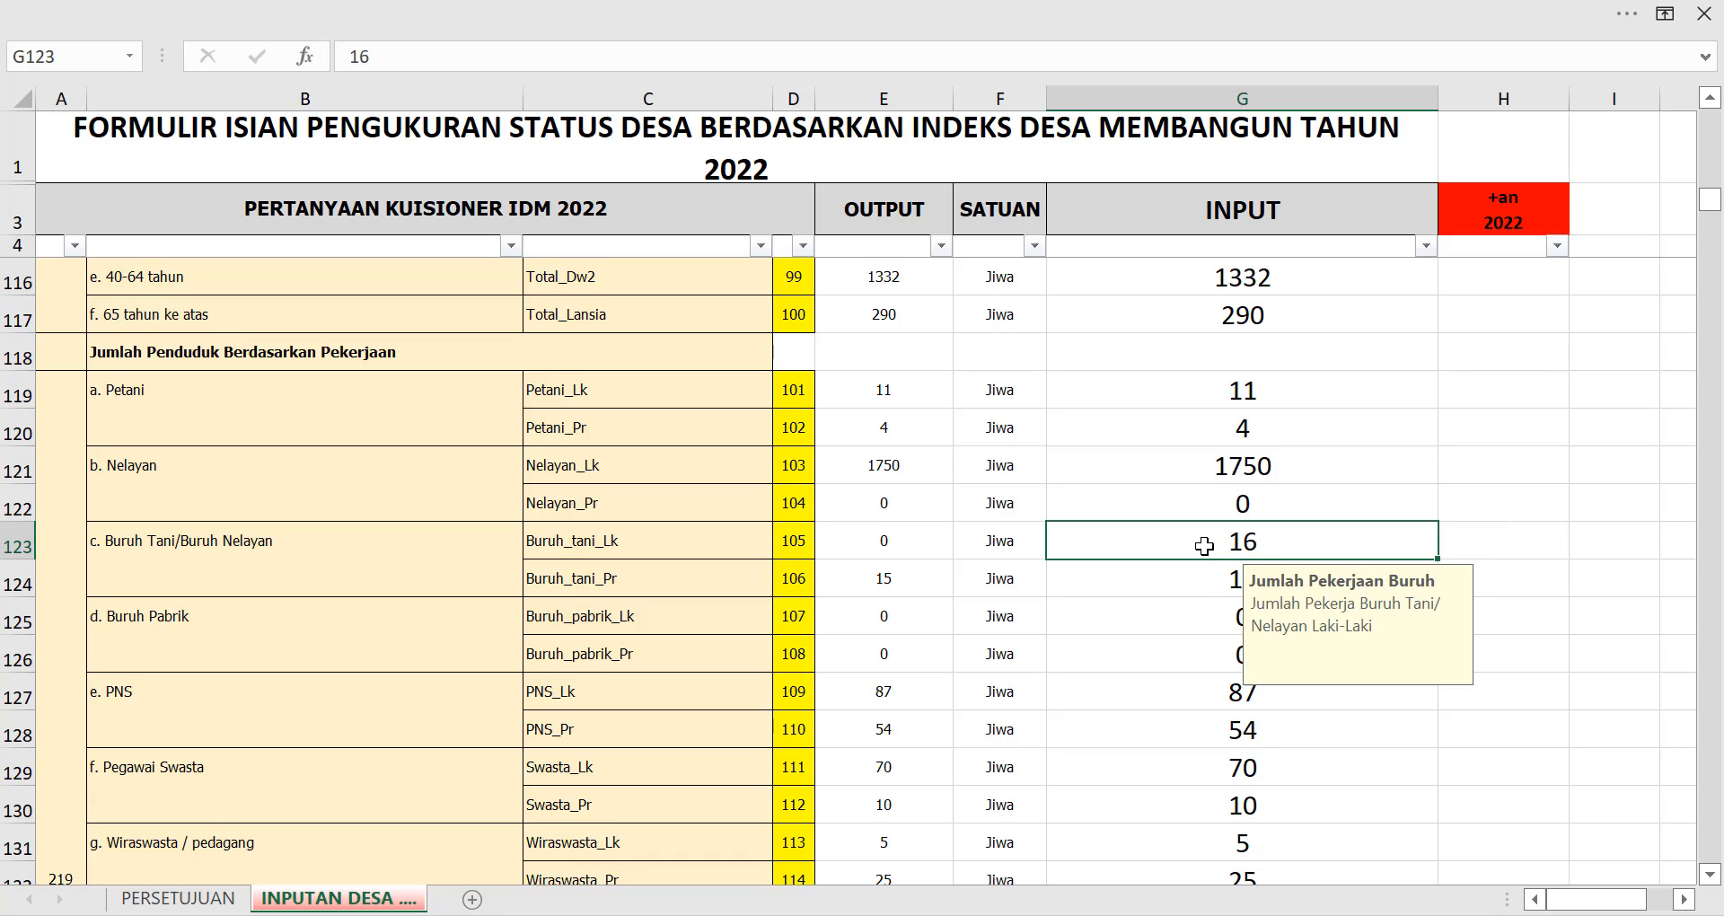
left_click(1203, 585)
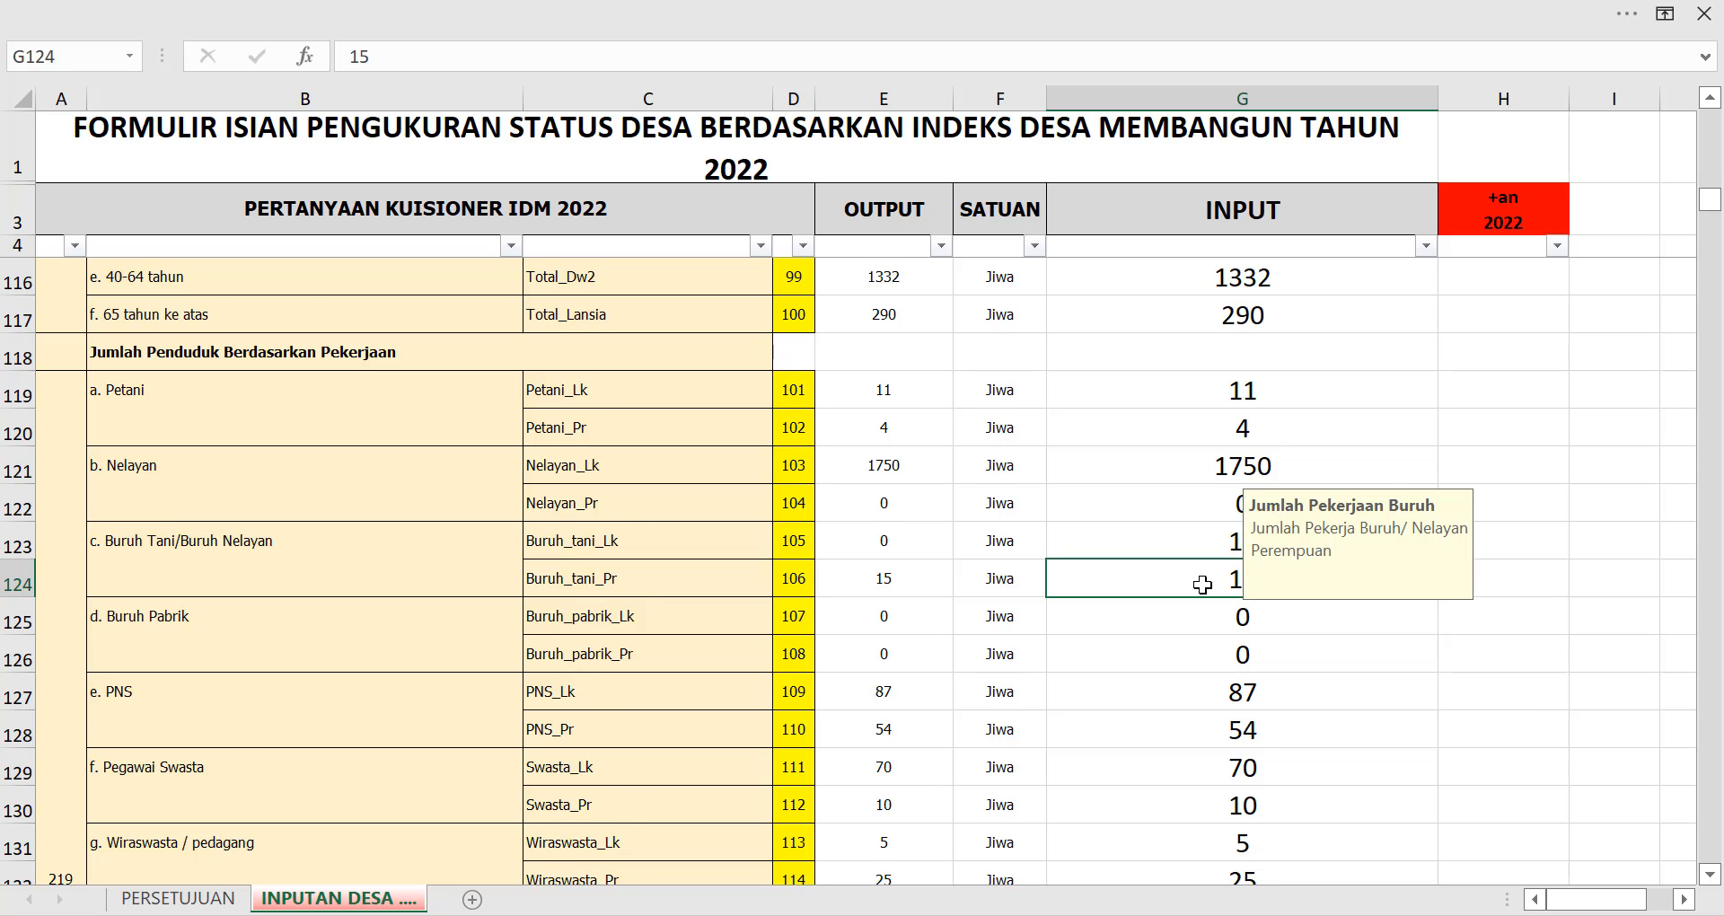
scroll(1203, 584, "down", 1)
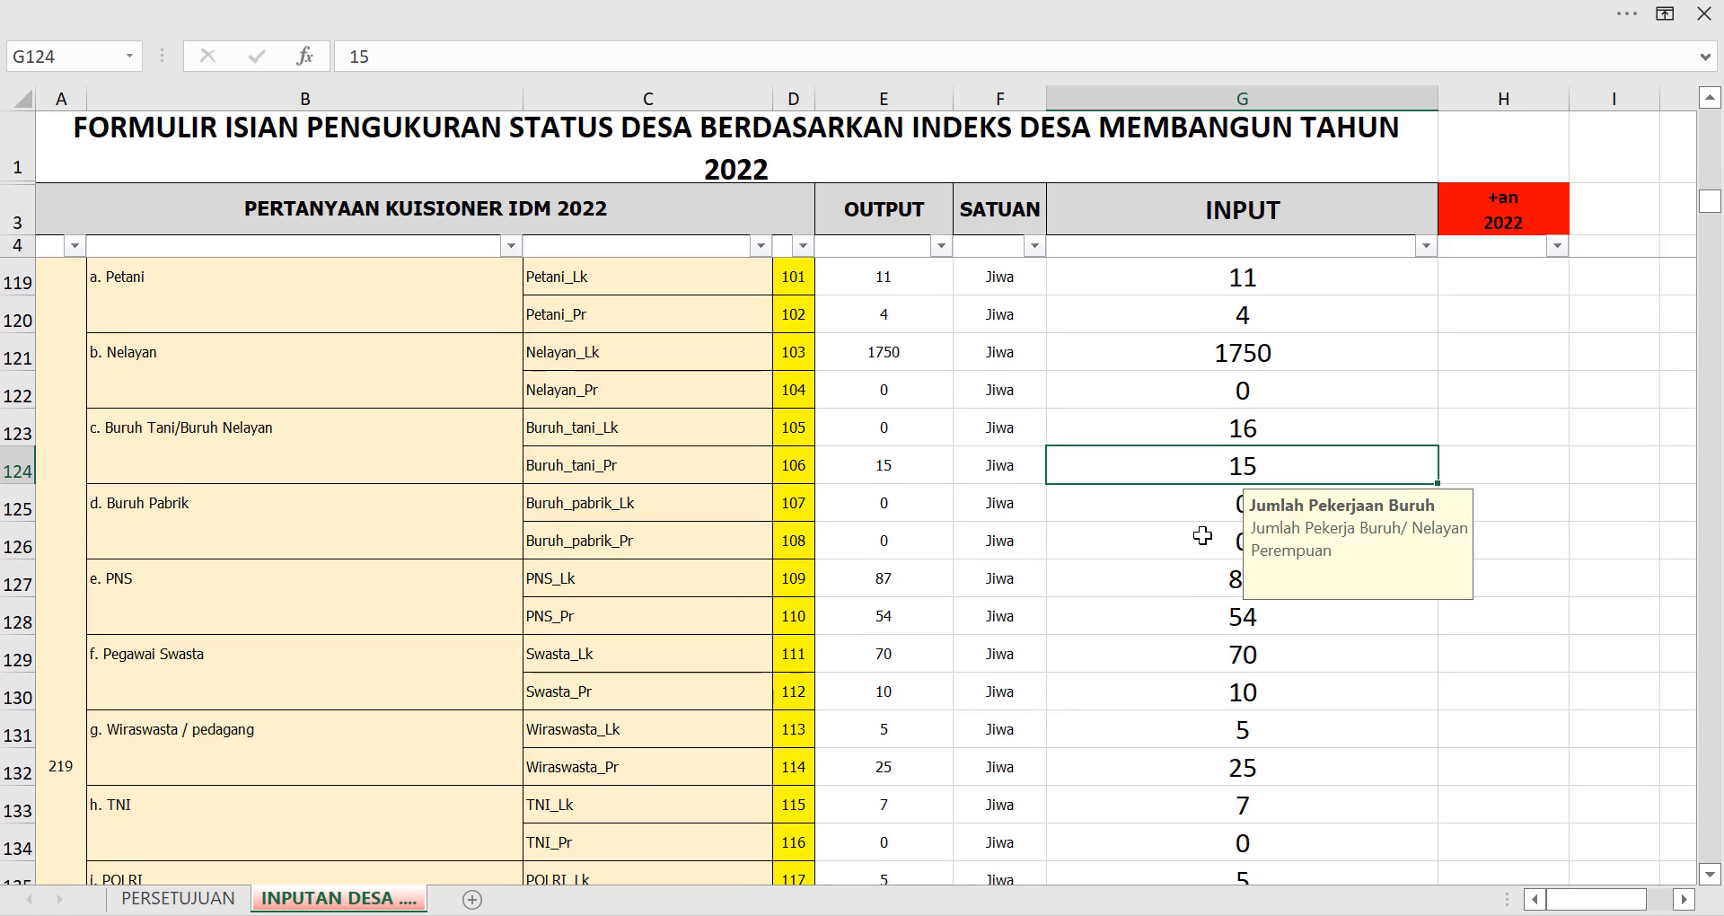
left_click(1208, 583)
scroll(1211, 629, "down", 1)
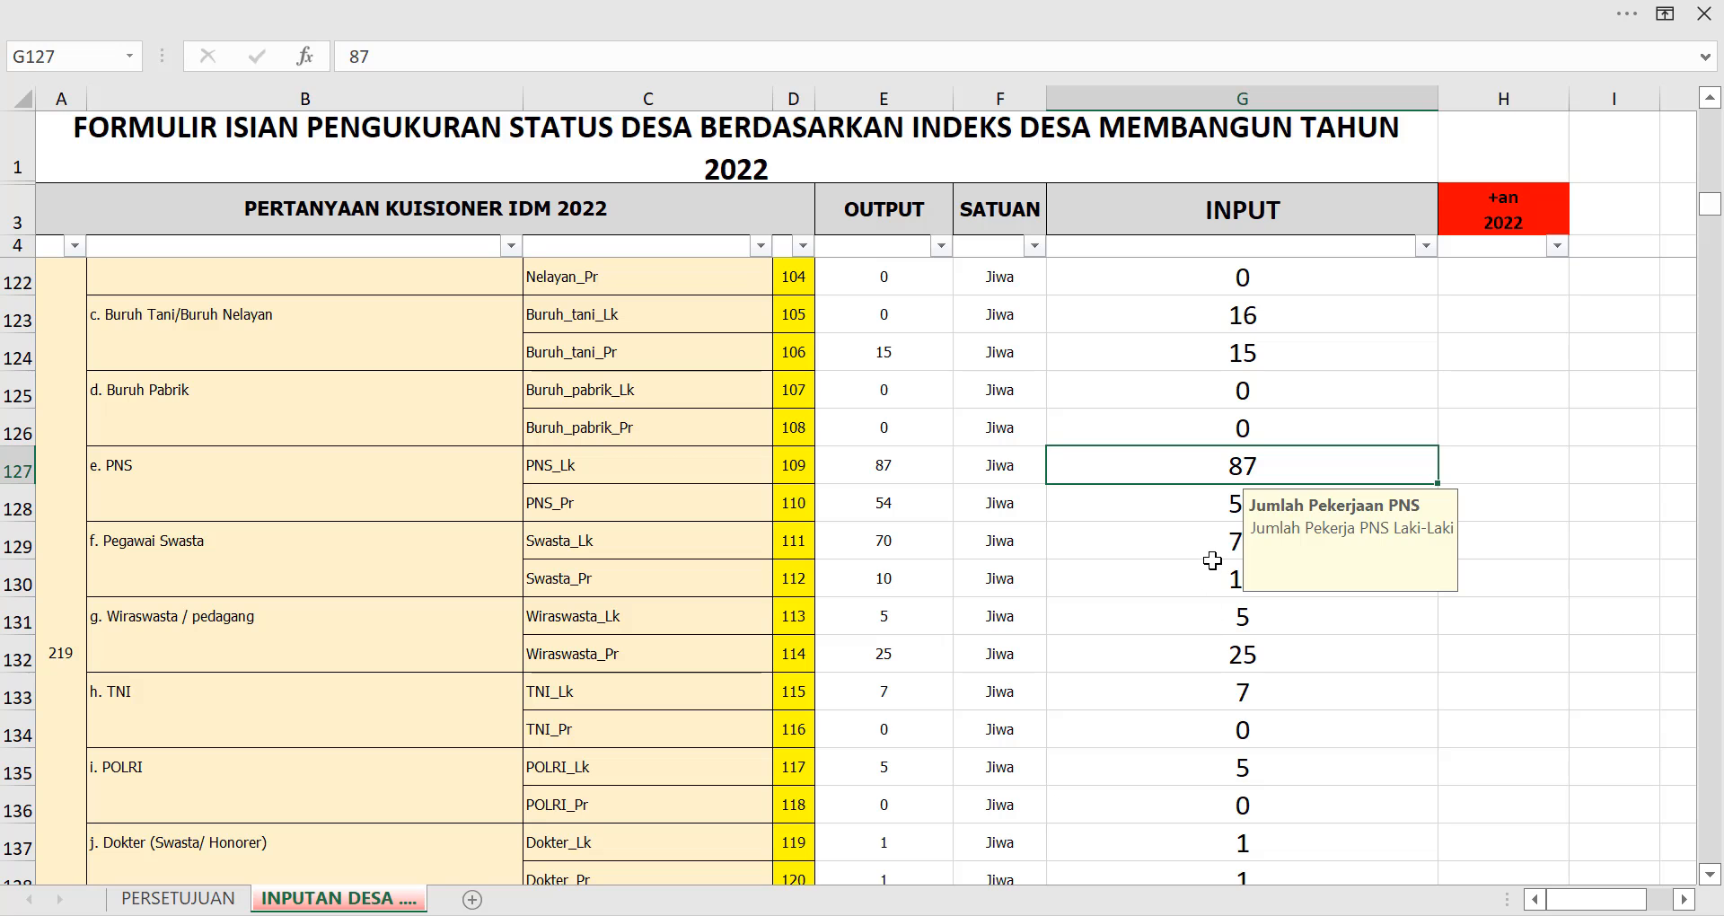
Examine the remaining occupation rows of question 219 and the Jumlah warga penyandang kebutuhan khusus rows of question 220.
scroll(669, 610, "down", 1)
scroll(669, 611, "down", 1)
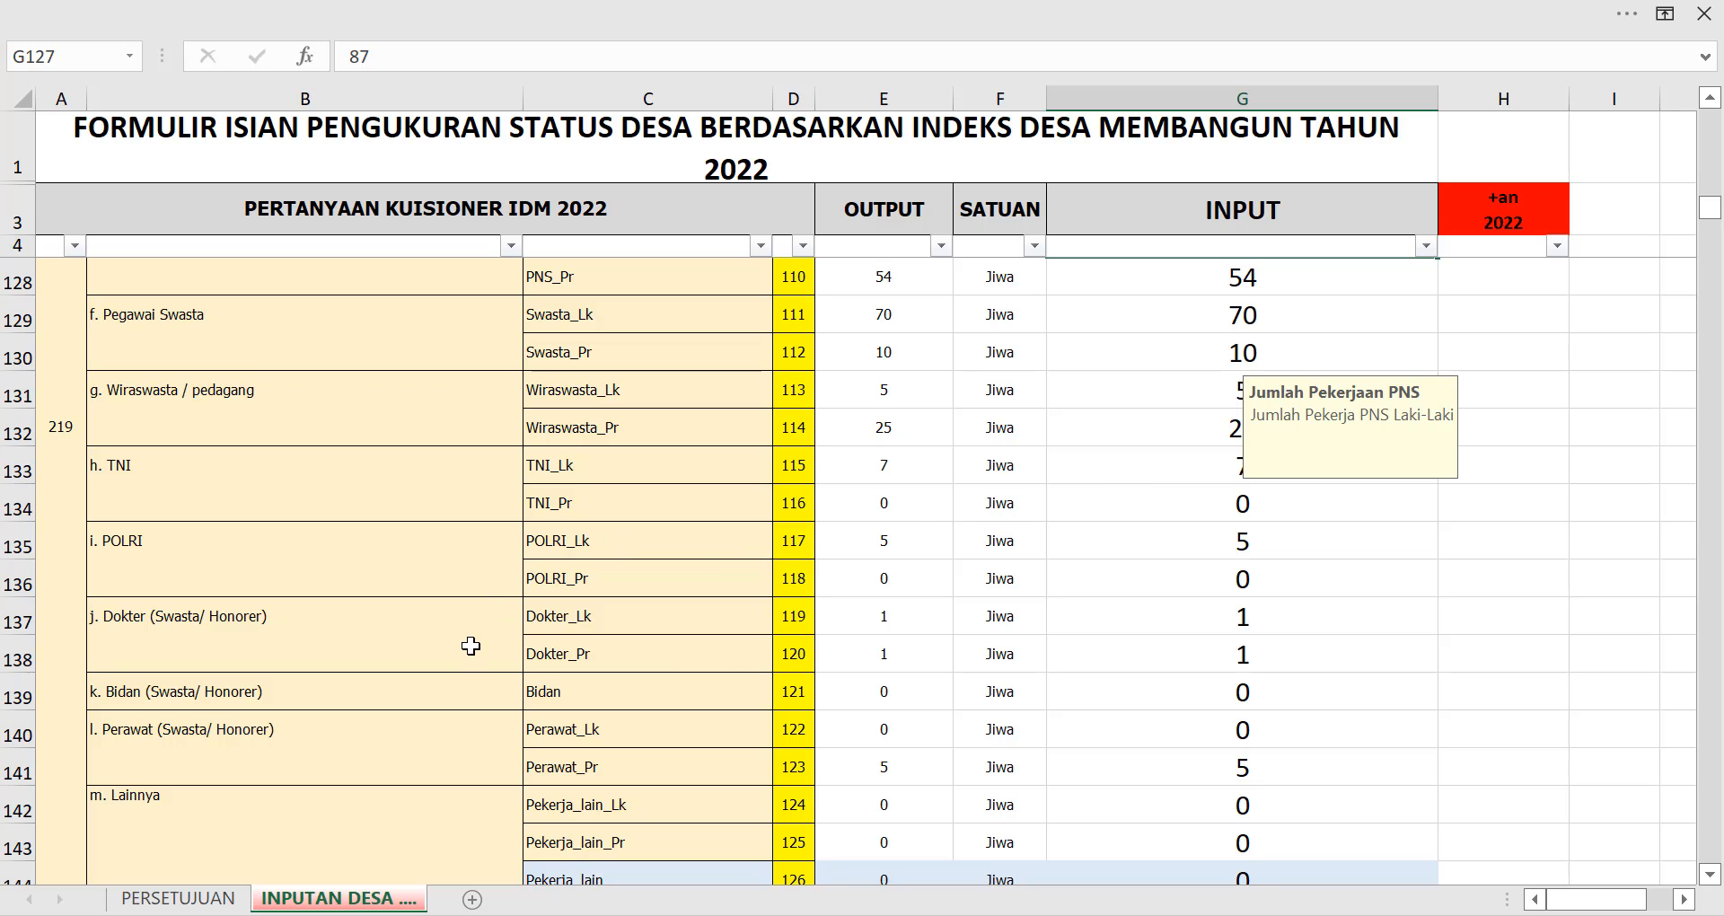
scroll(1261, 636, "down", 1)
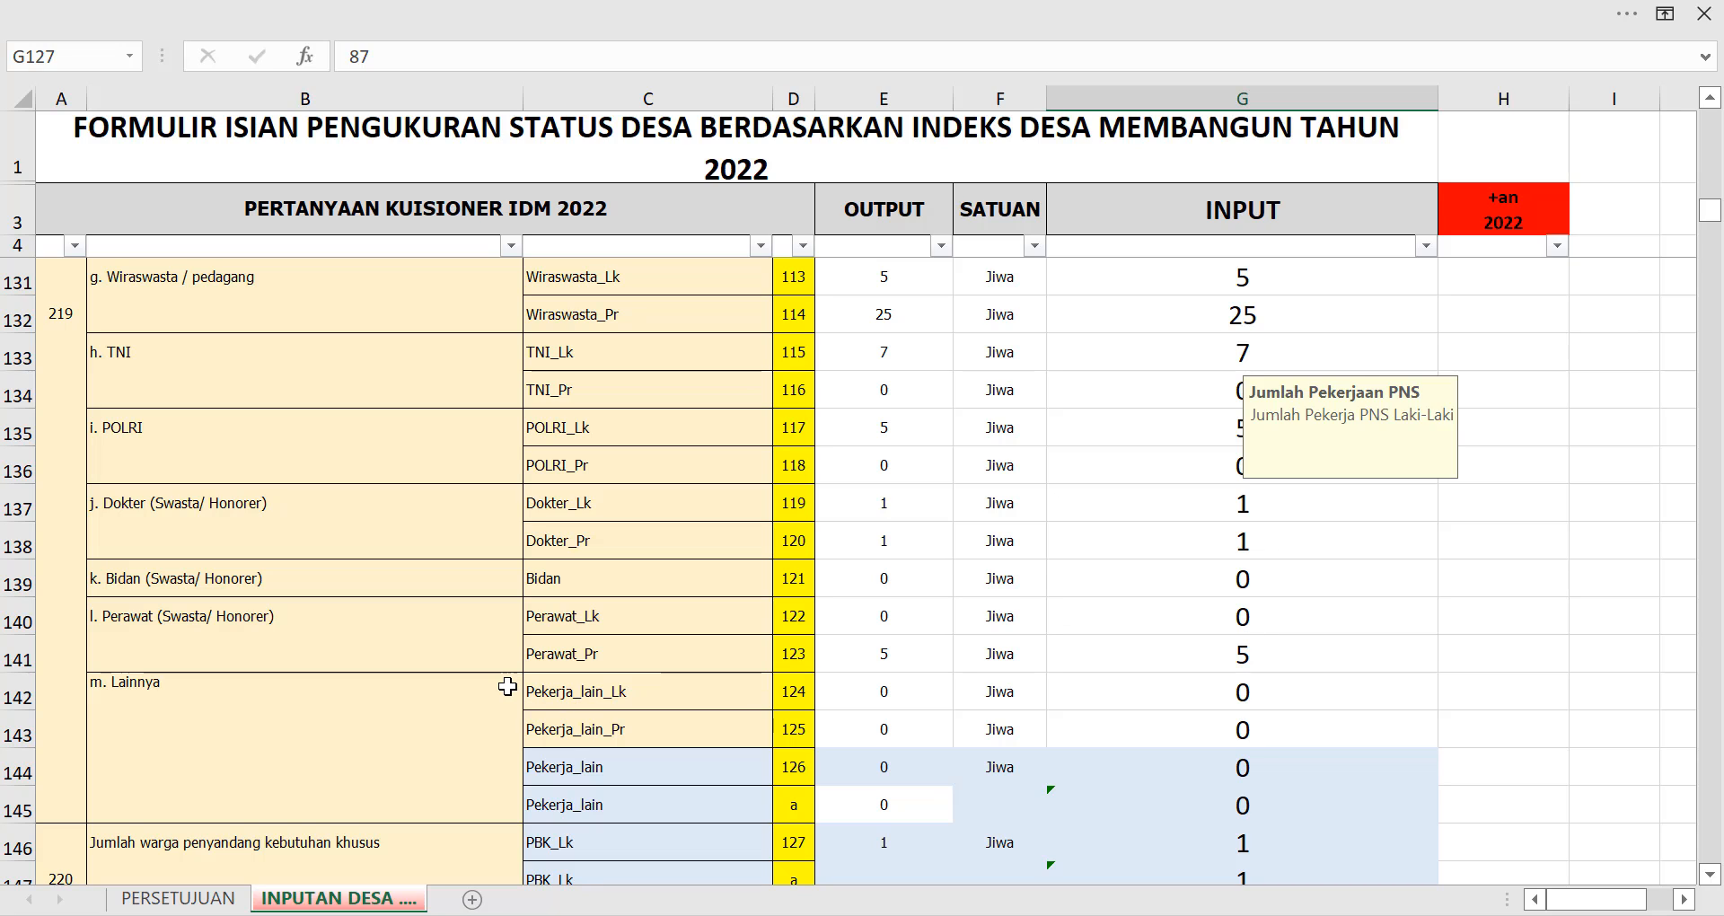
scroll(507, 686, "down", 1)
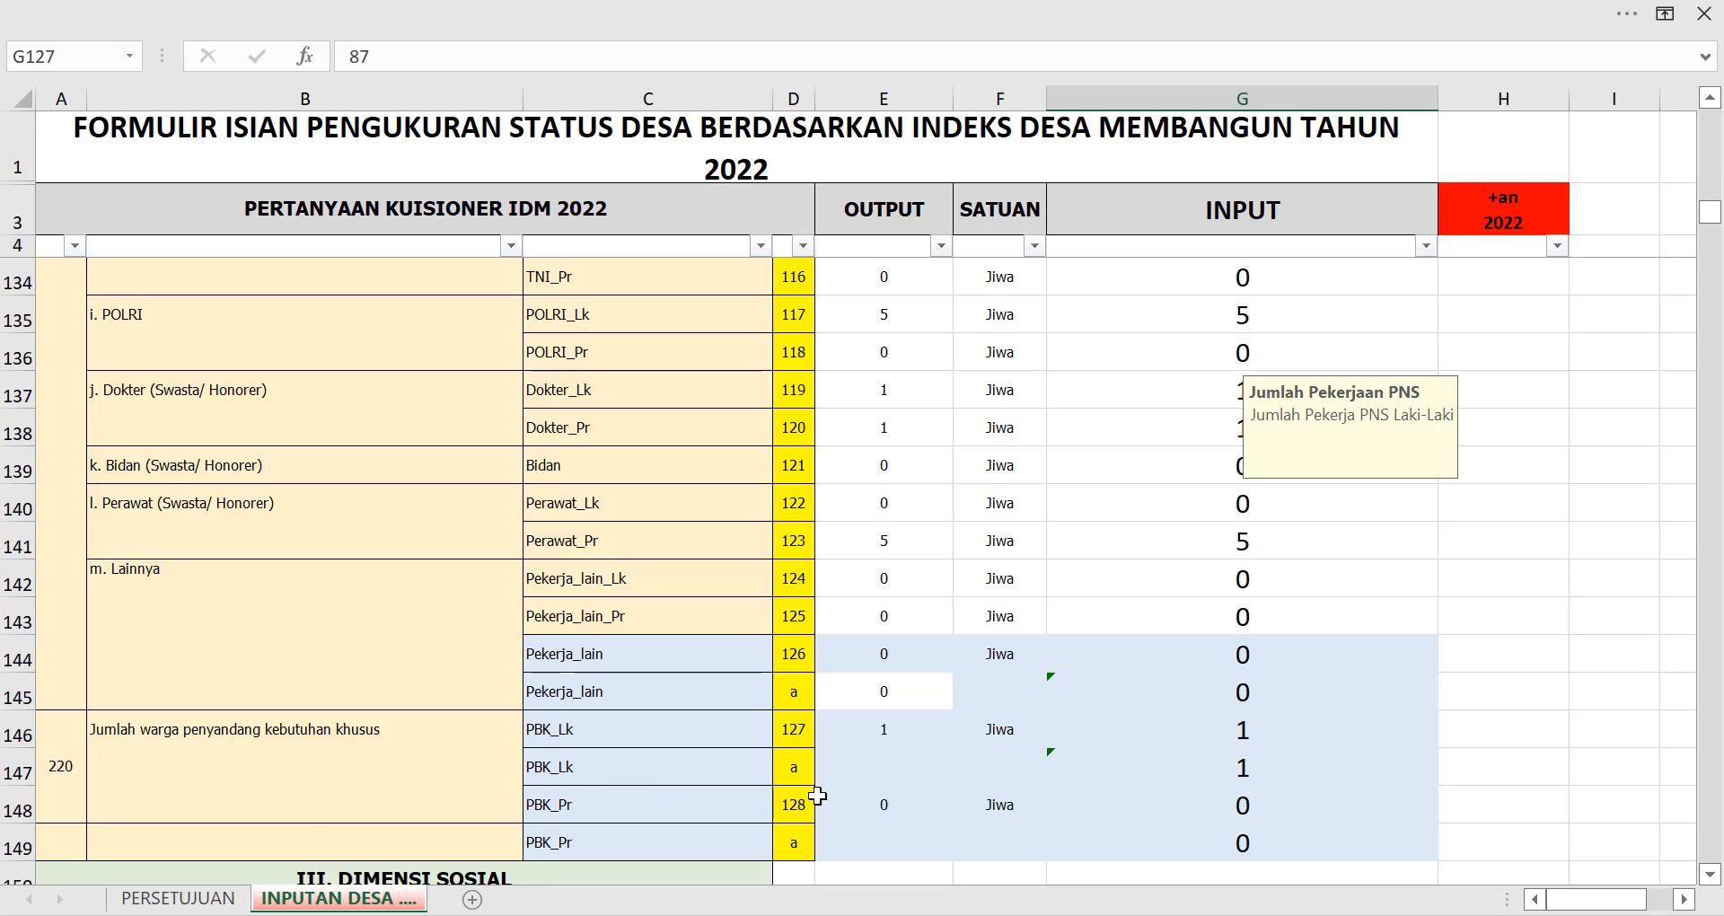
scroll(935, 759, "down", 1)
scroll(1112, 654, "down", 1)
scroll(1135, 670, "up", 4)
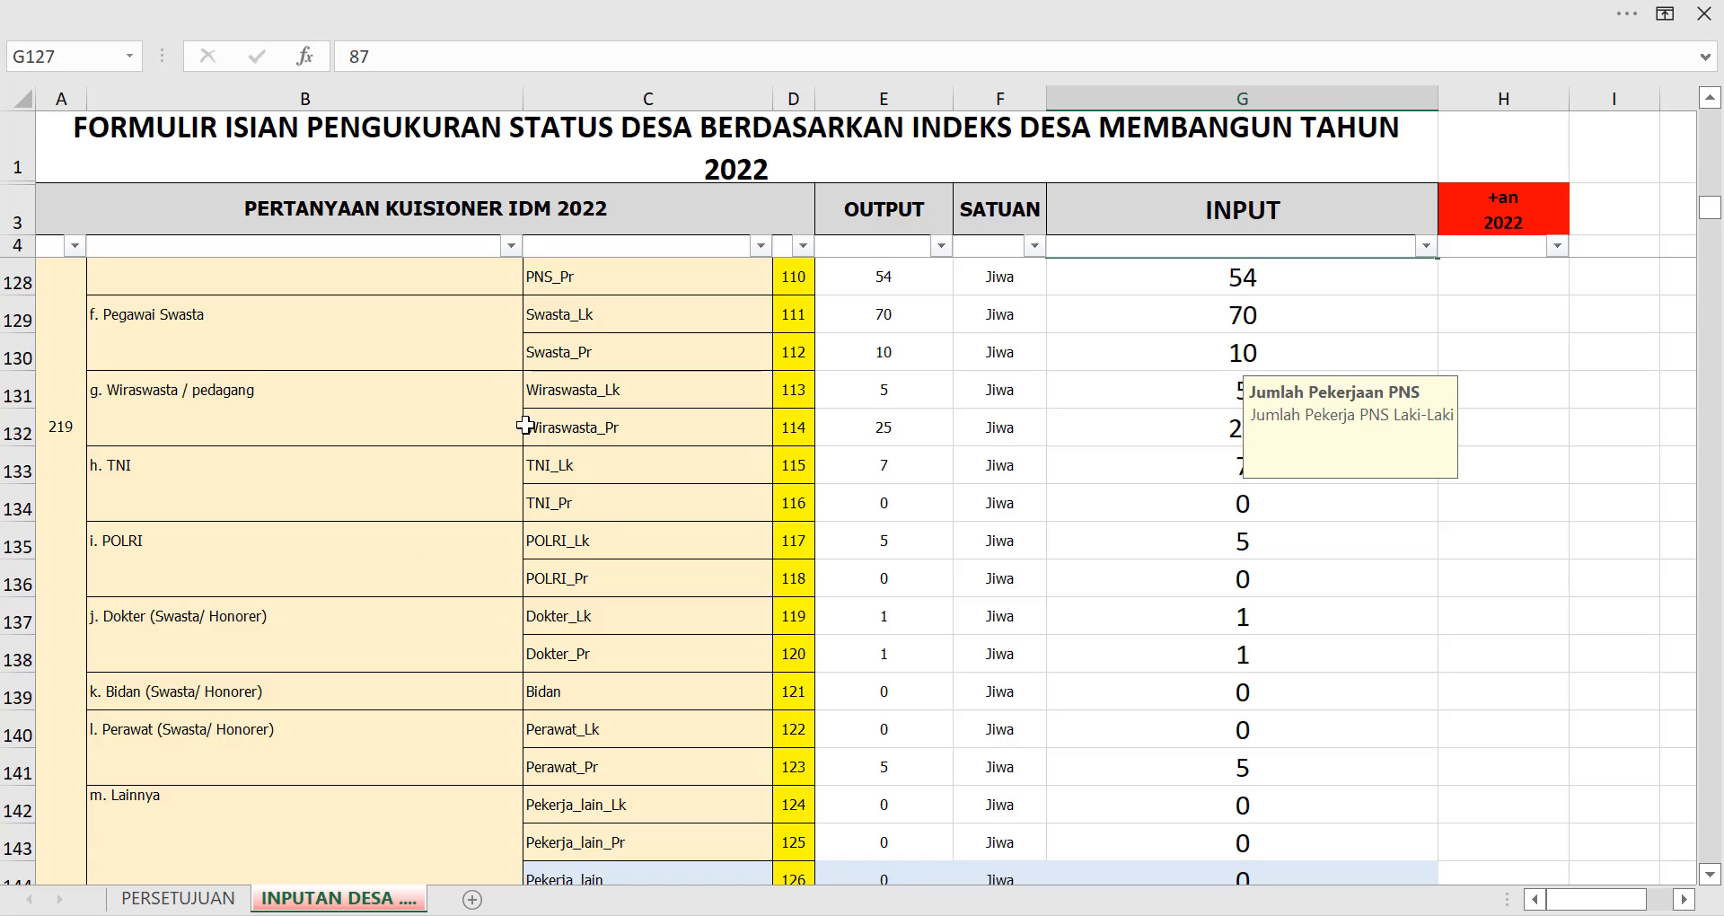
Examine the occupation rows of question 219, highlighting the PNS rows and the Buruh Pabrik rows for comparison.
scroll(1257, 512, "up", 1)
scroll(1257, 511, "up", 2)
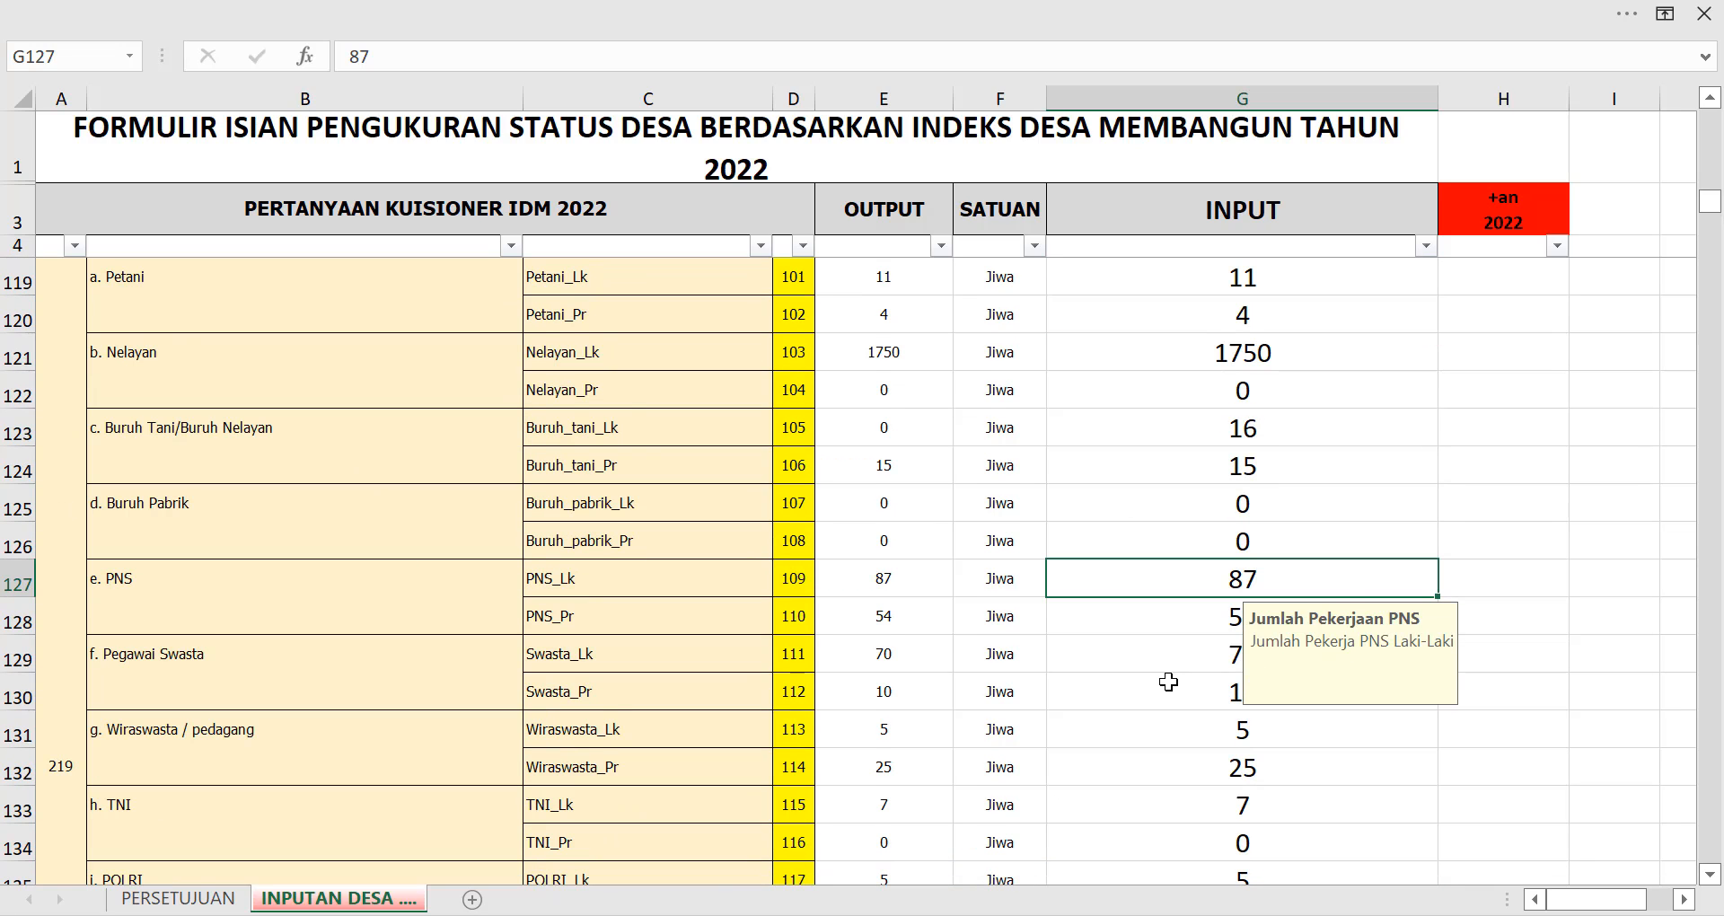
scroll(1168, 681, "down", 1)
scroll(1168, 681, "down", 1)
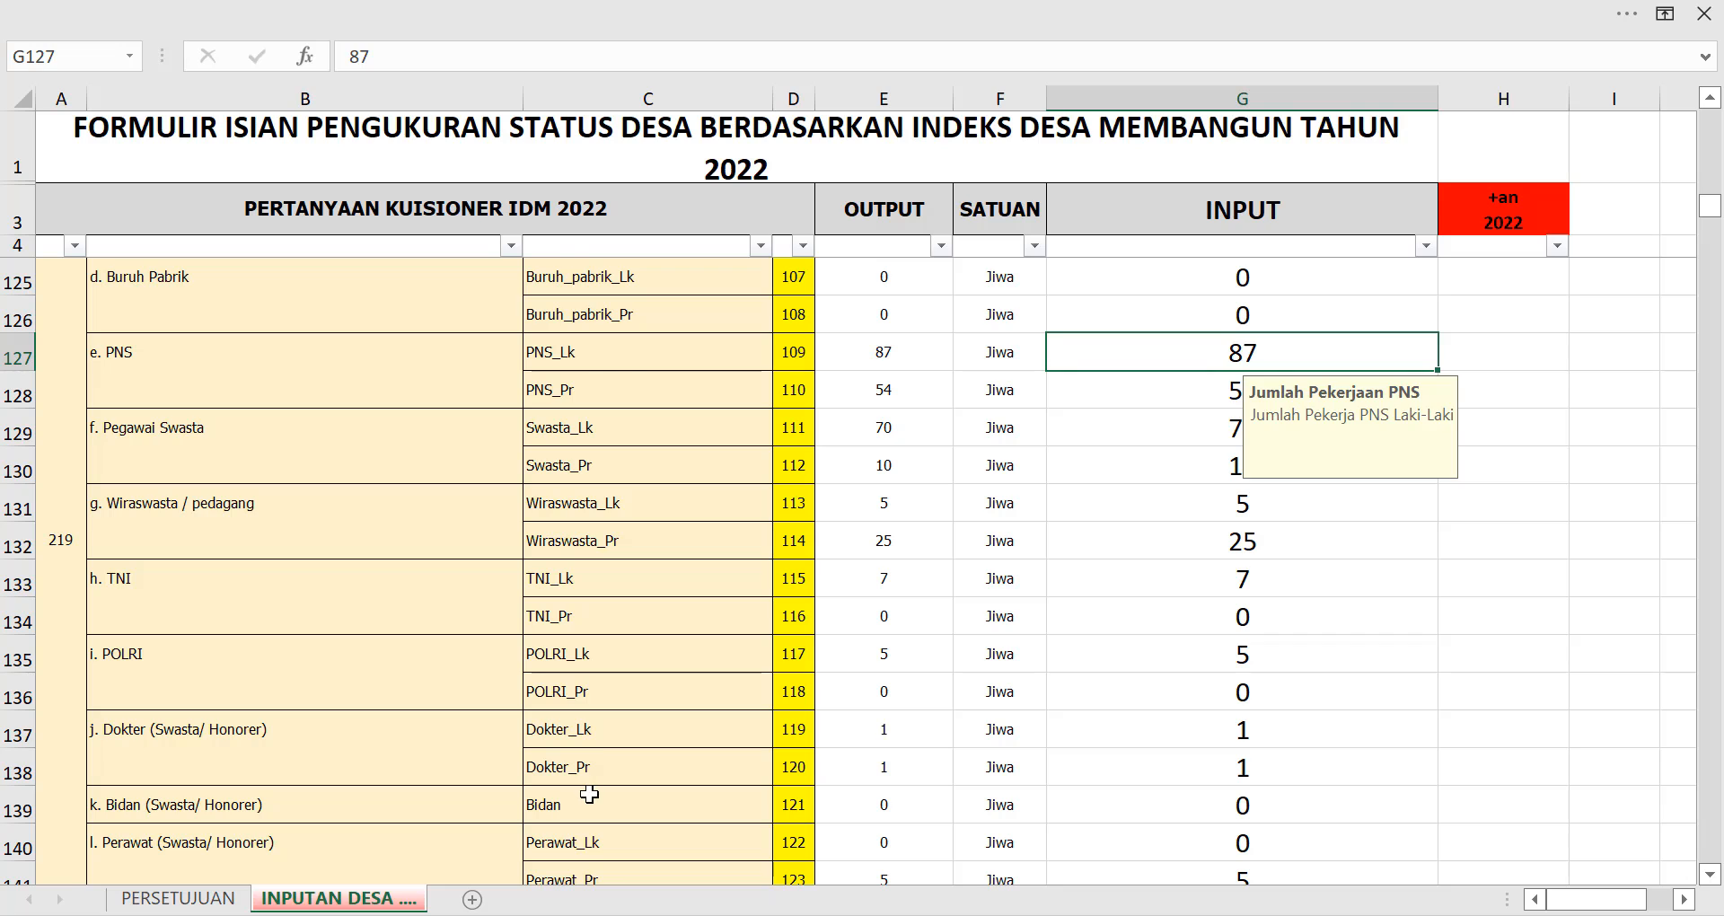
scroll(589, 789, "up", 1)
left_click_drag(328, 466, 1238, 504)
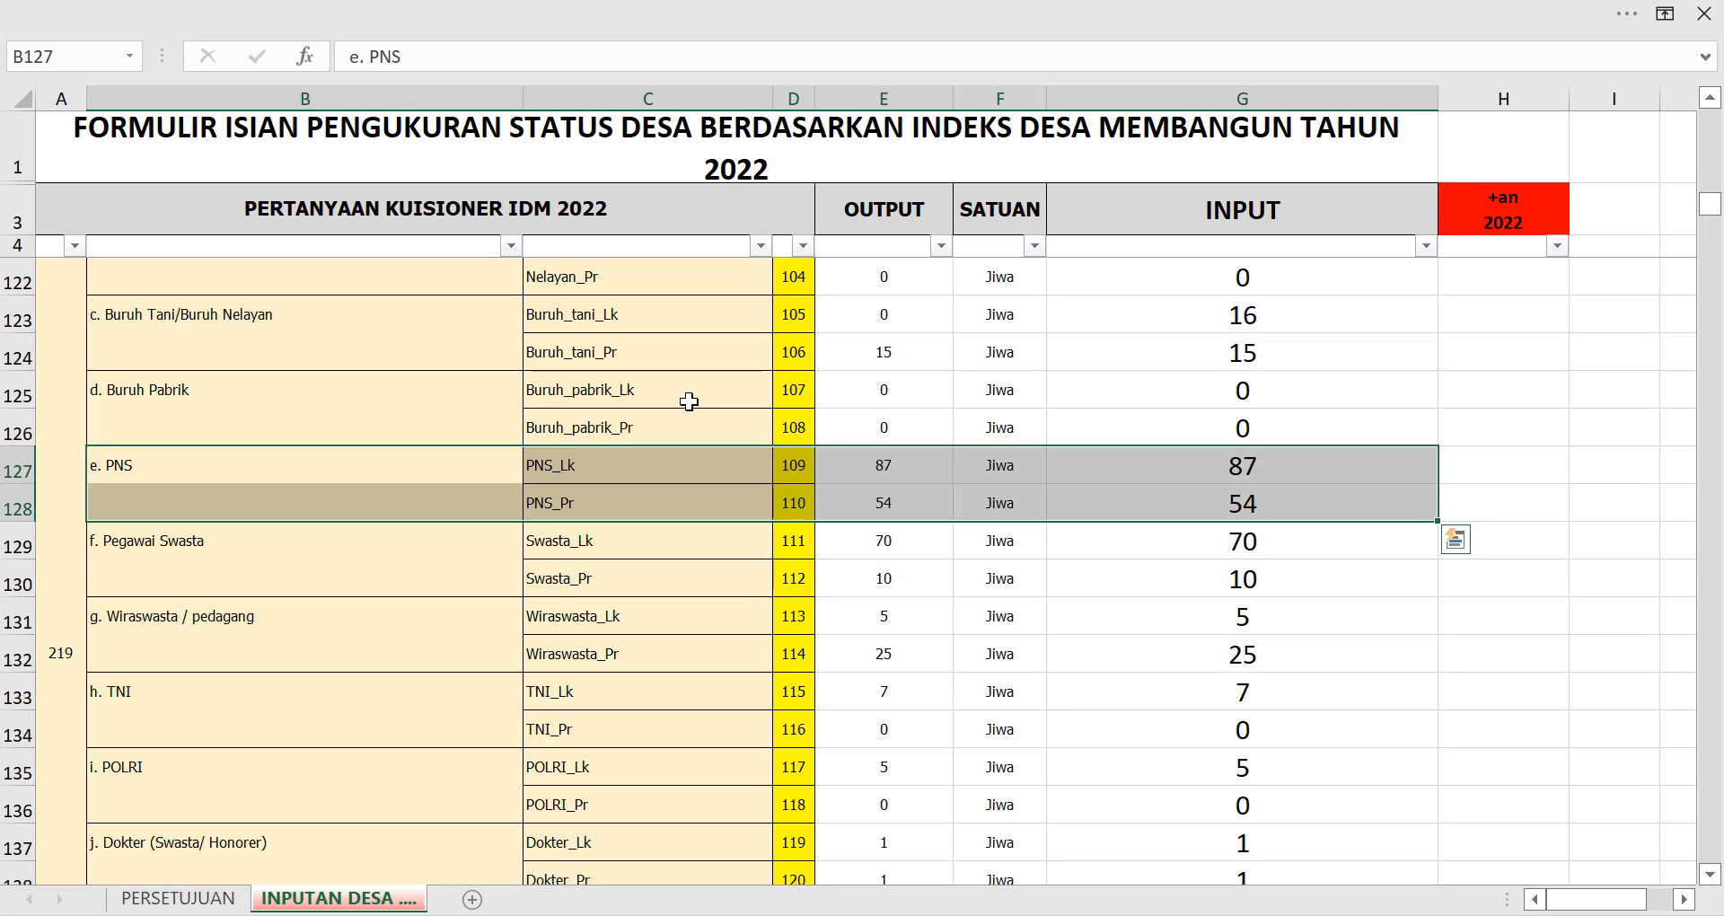
left_click_drag(1247, 392, 512, 439)
scroll(873, 536, "down", 2)
scroll(872, 536, "up", 1)
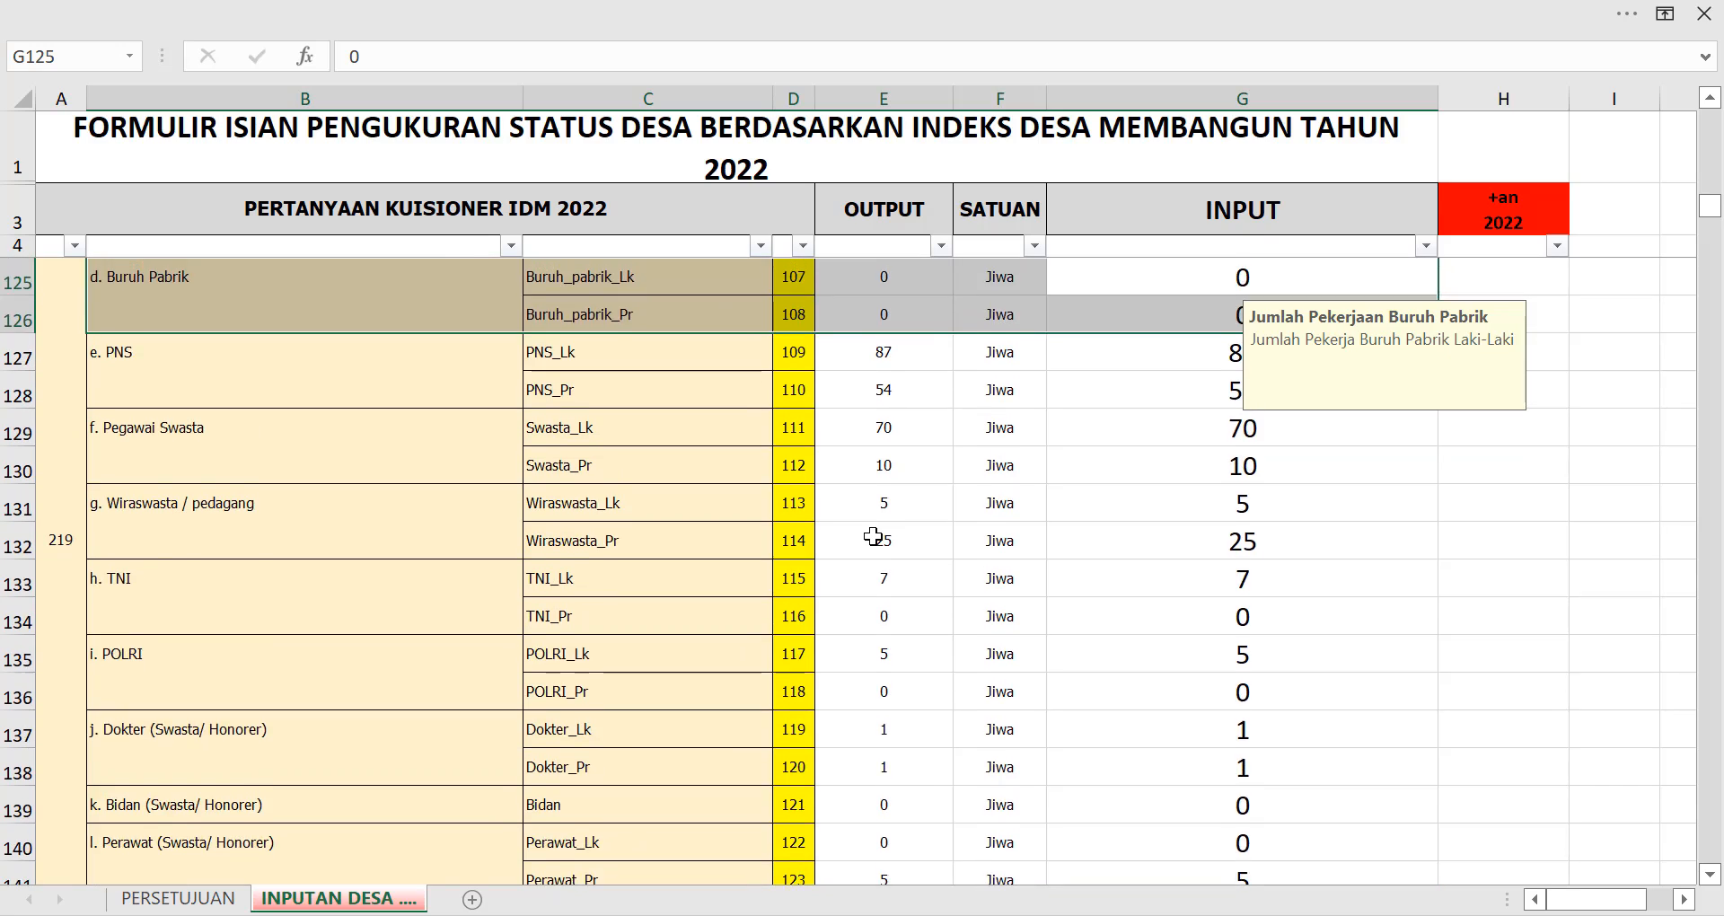
scroll(873, 536, "down", 3)
scroll(873, 536, "down", 1)
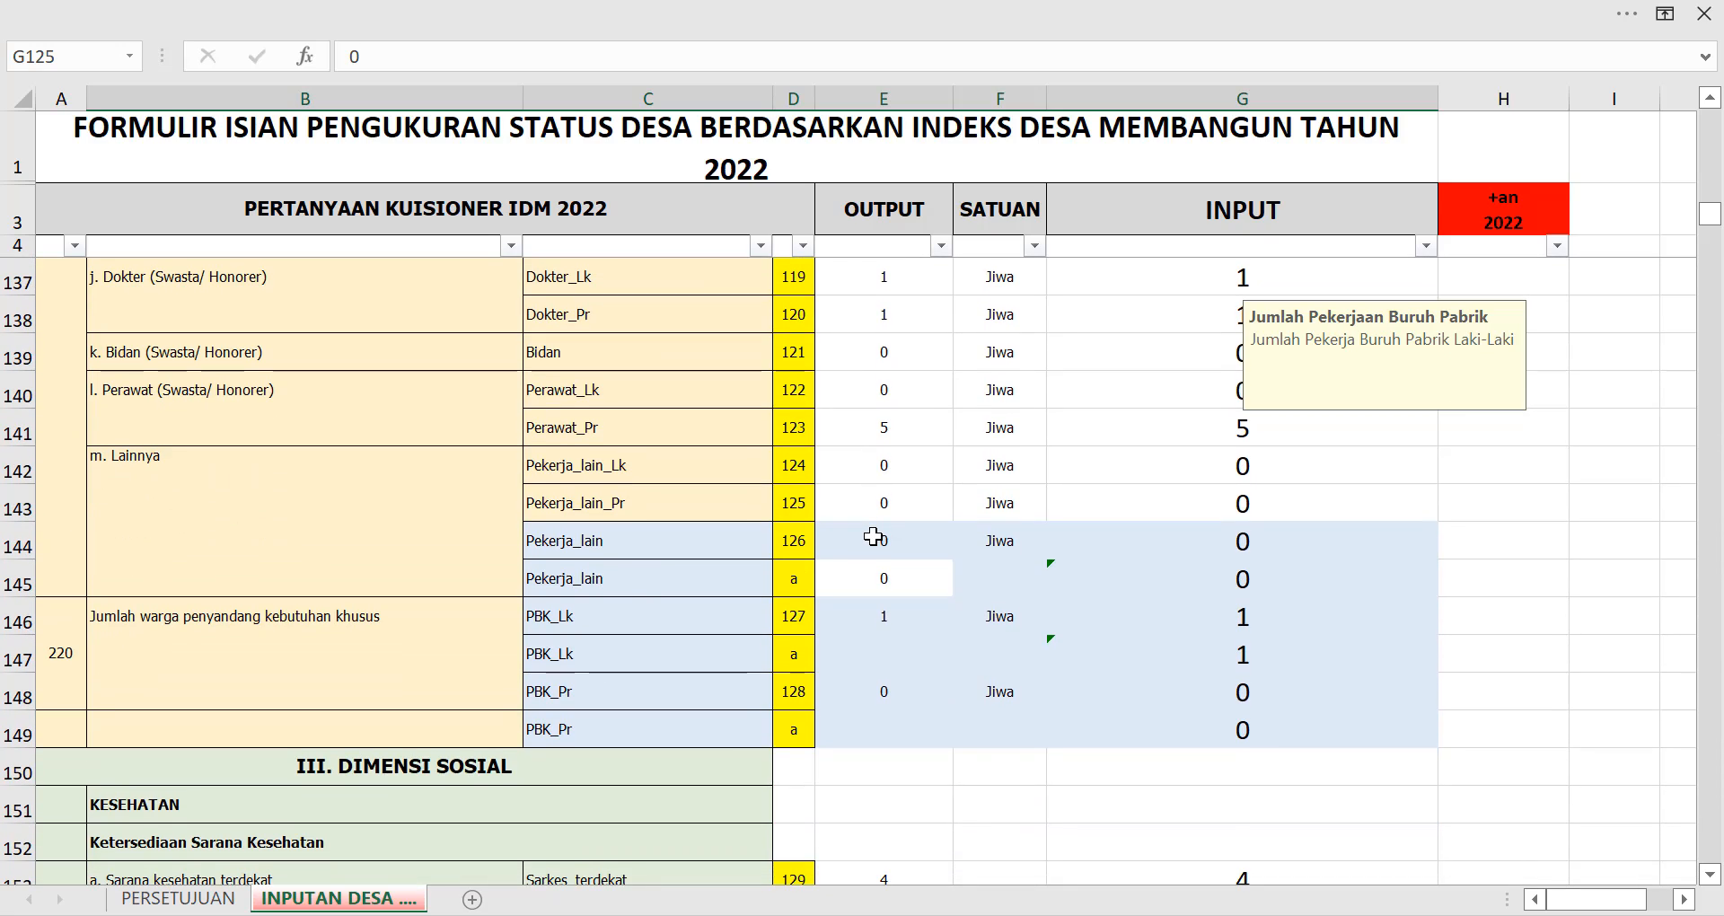
Review the geography, topography and demography section from question 201 through question 220, including the occupation rows of question 219.
scroll(873, 537, "up", 14)
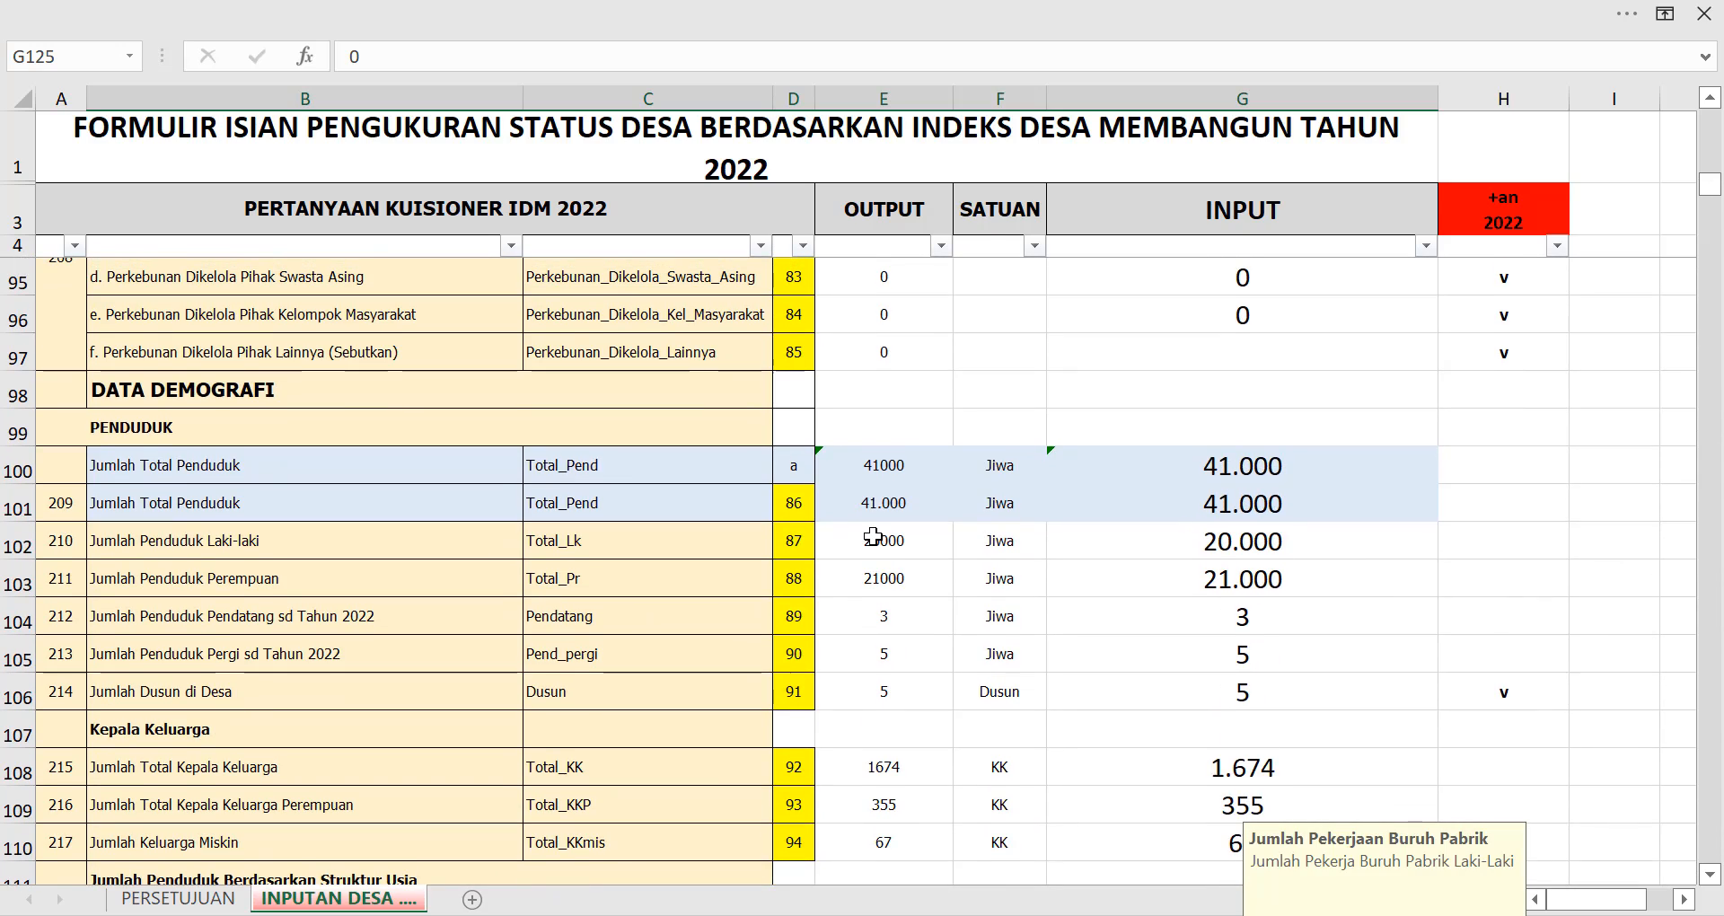
scroll(873, 536, "up", 8)
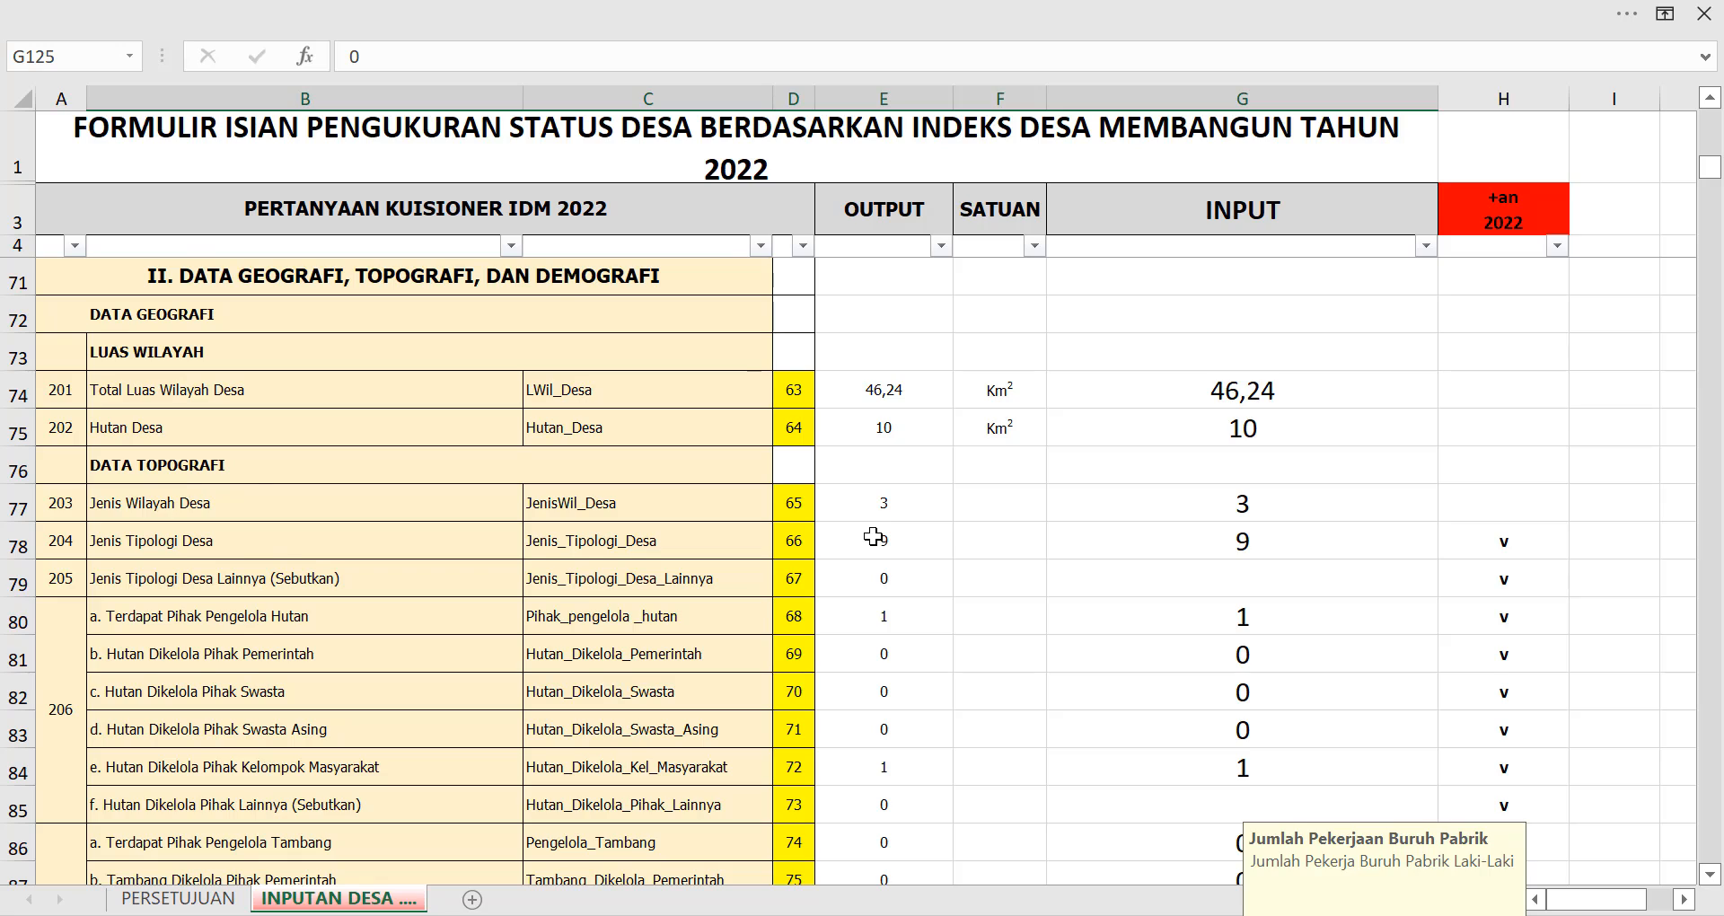
scroll(873, 536, "down", 2)
scroll(872, 536, "down", 8)
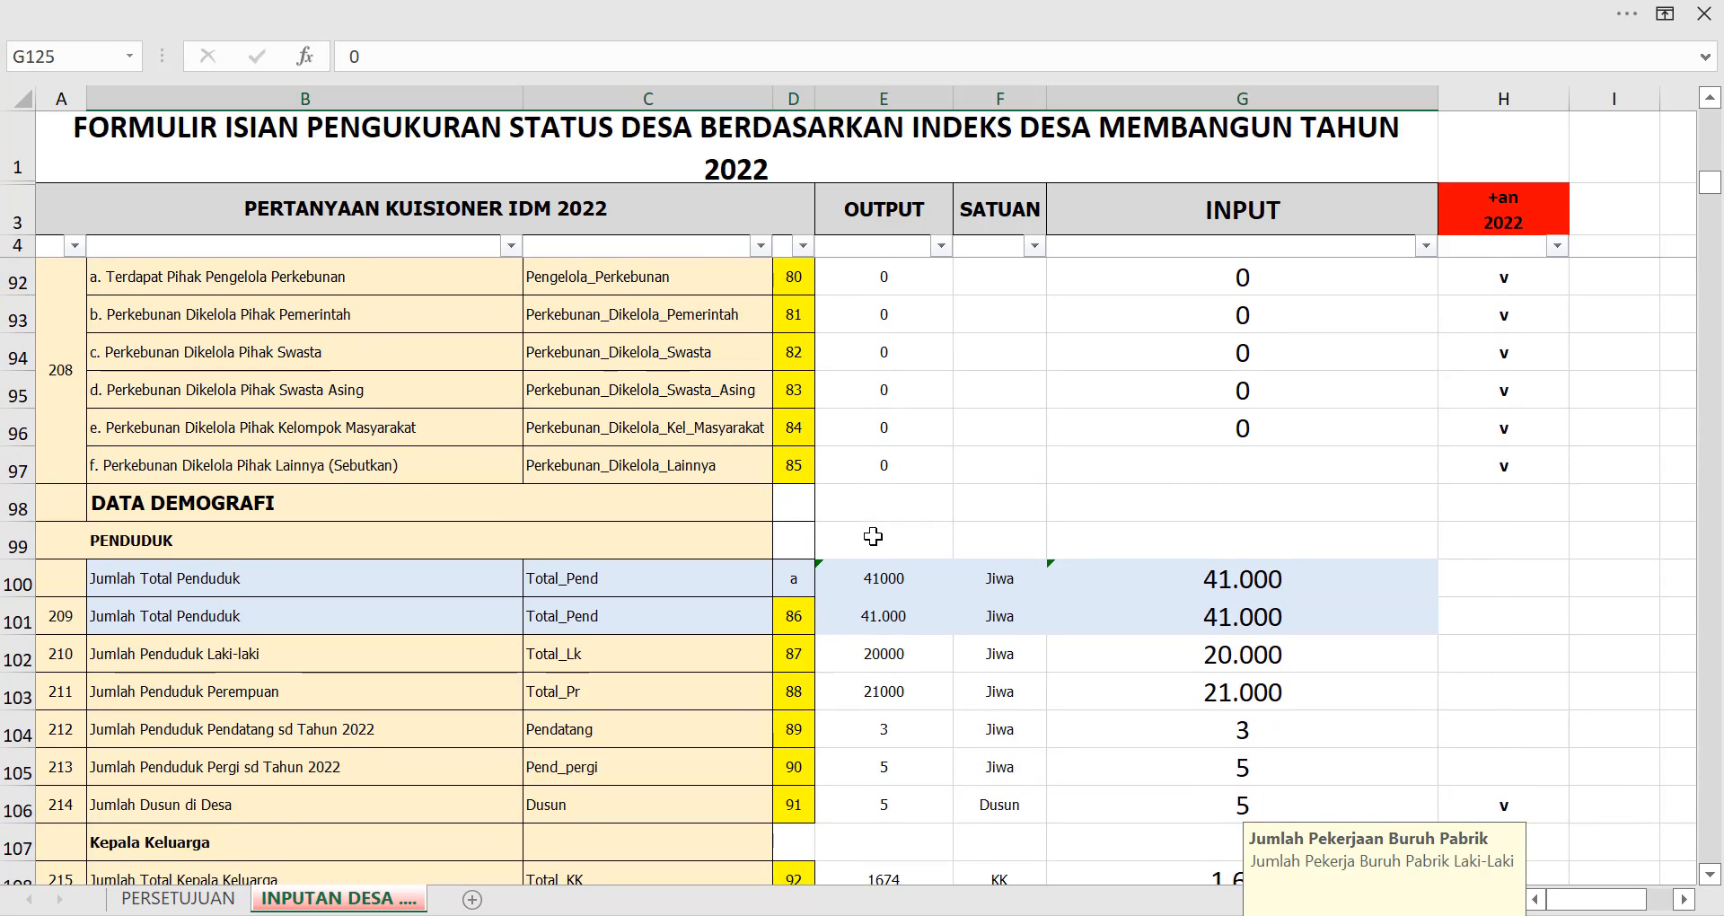
scroll(873, 536, "down", 15)
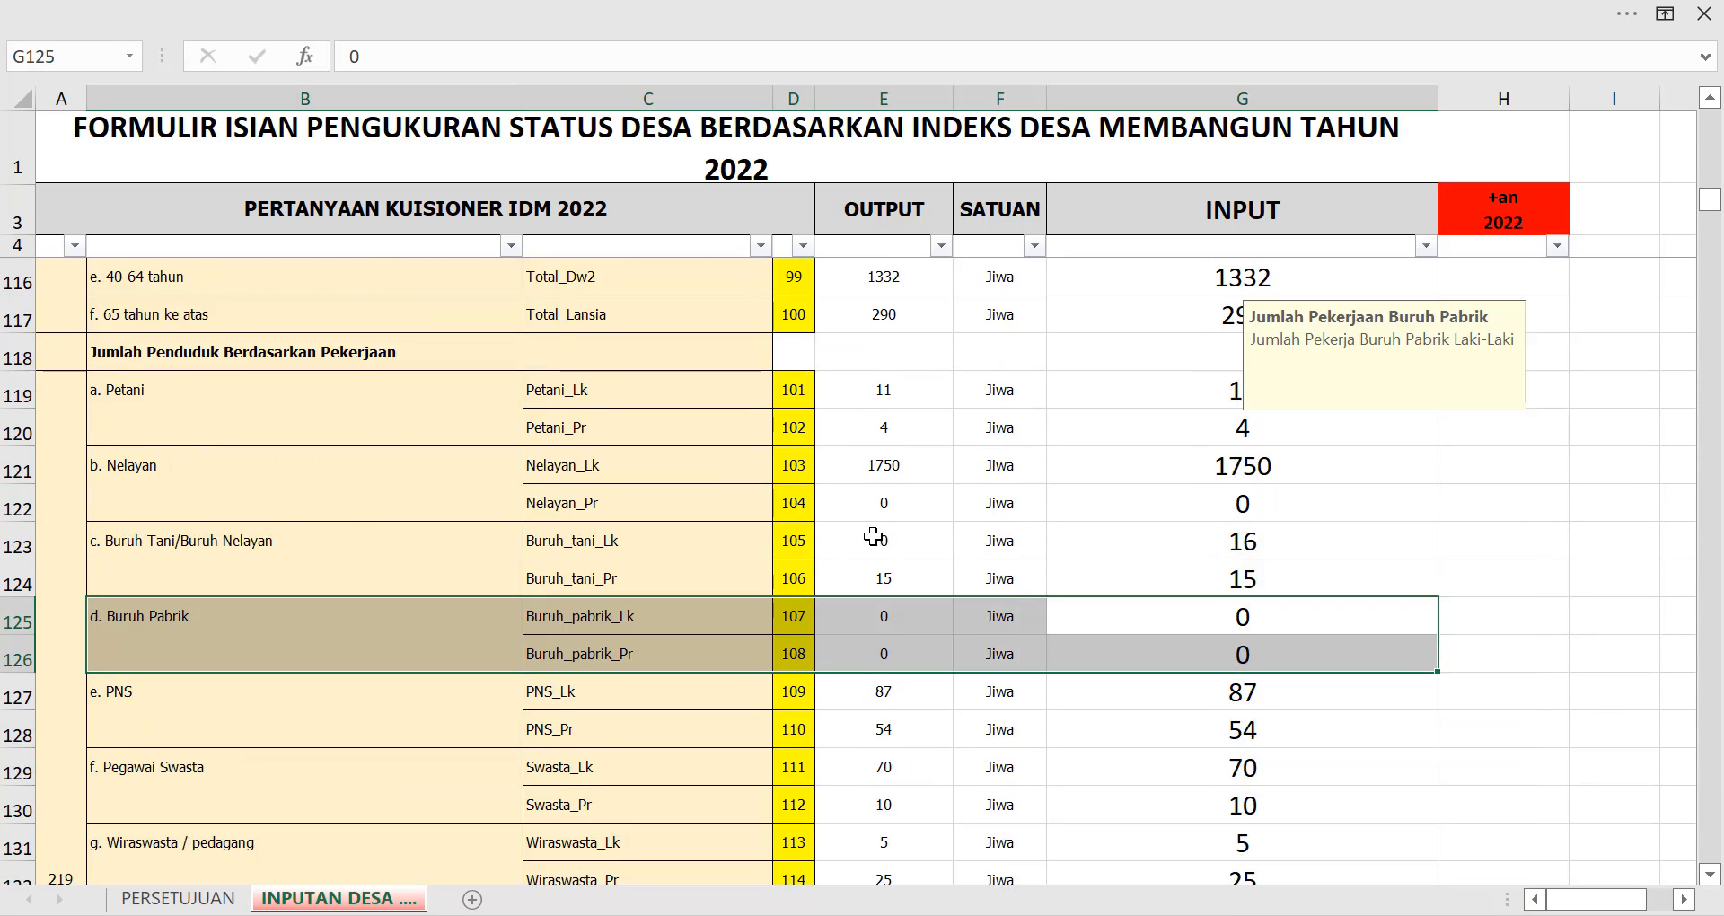
scroll(873, 536, "down", 1)
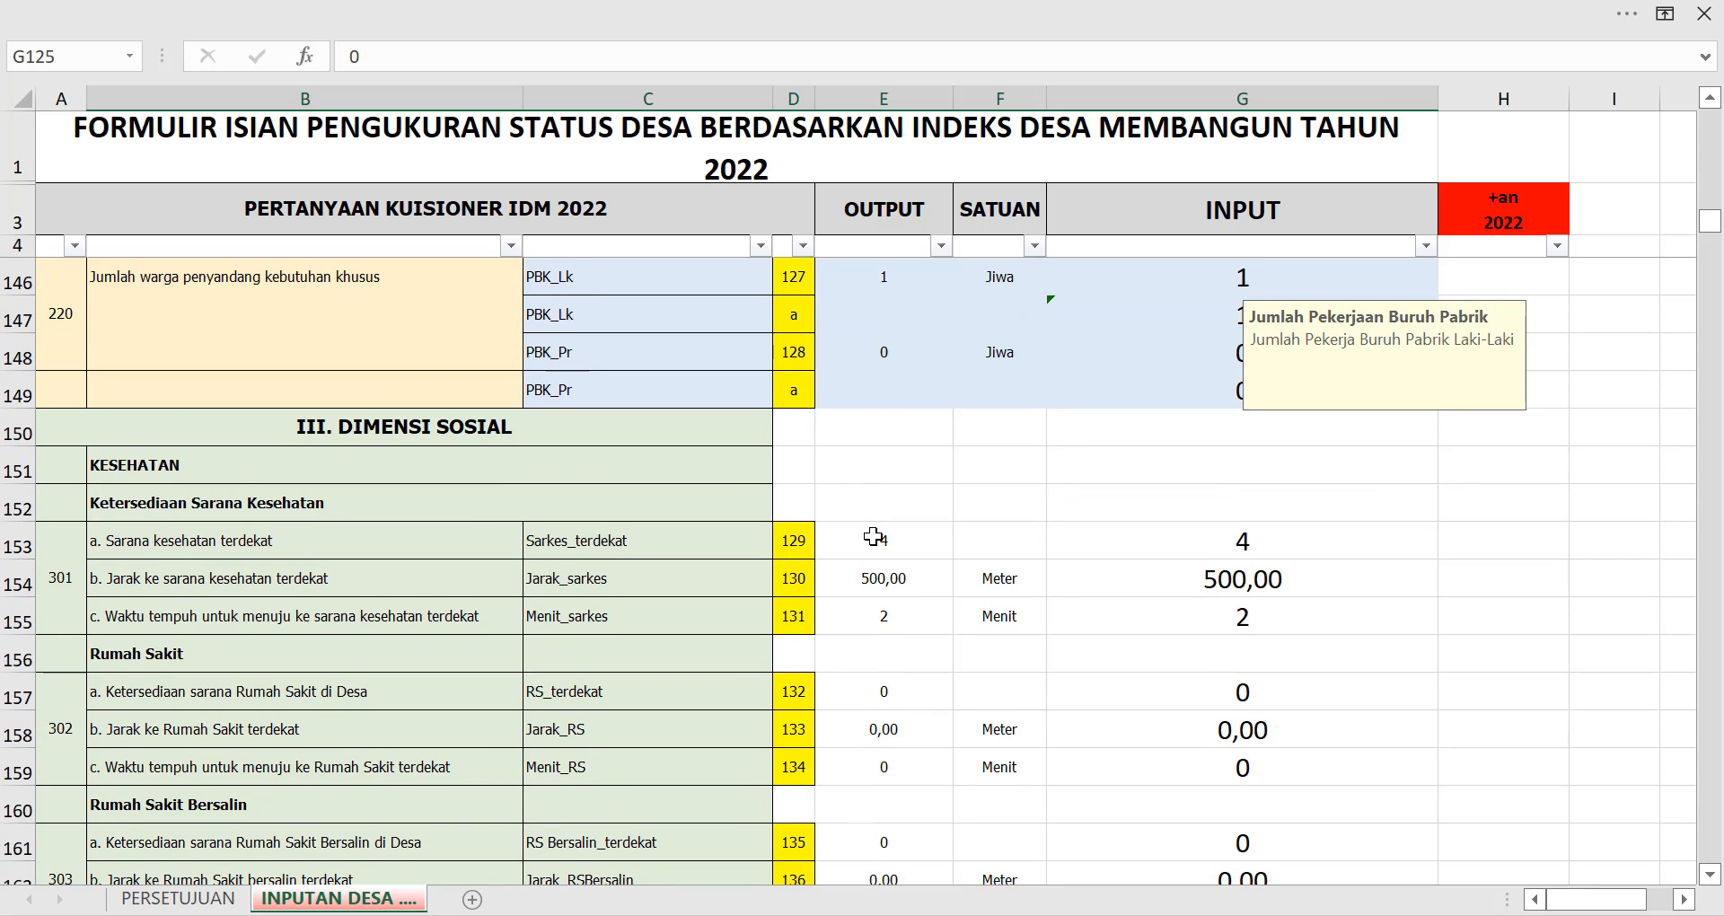
scroll(873, 536, "down", 2)
scroll(875, 538, "up", 6)
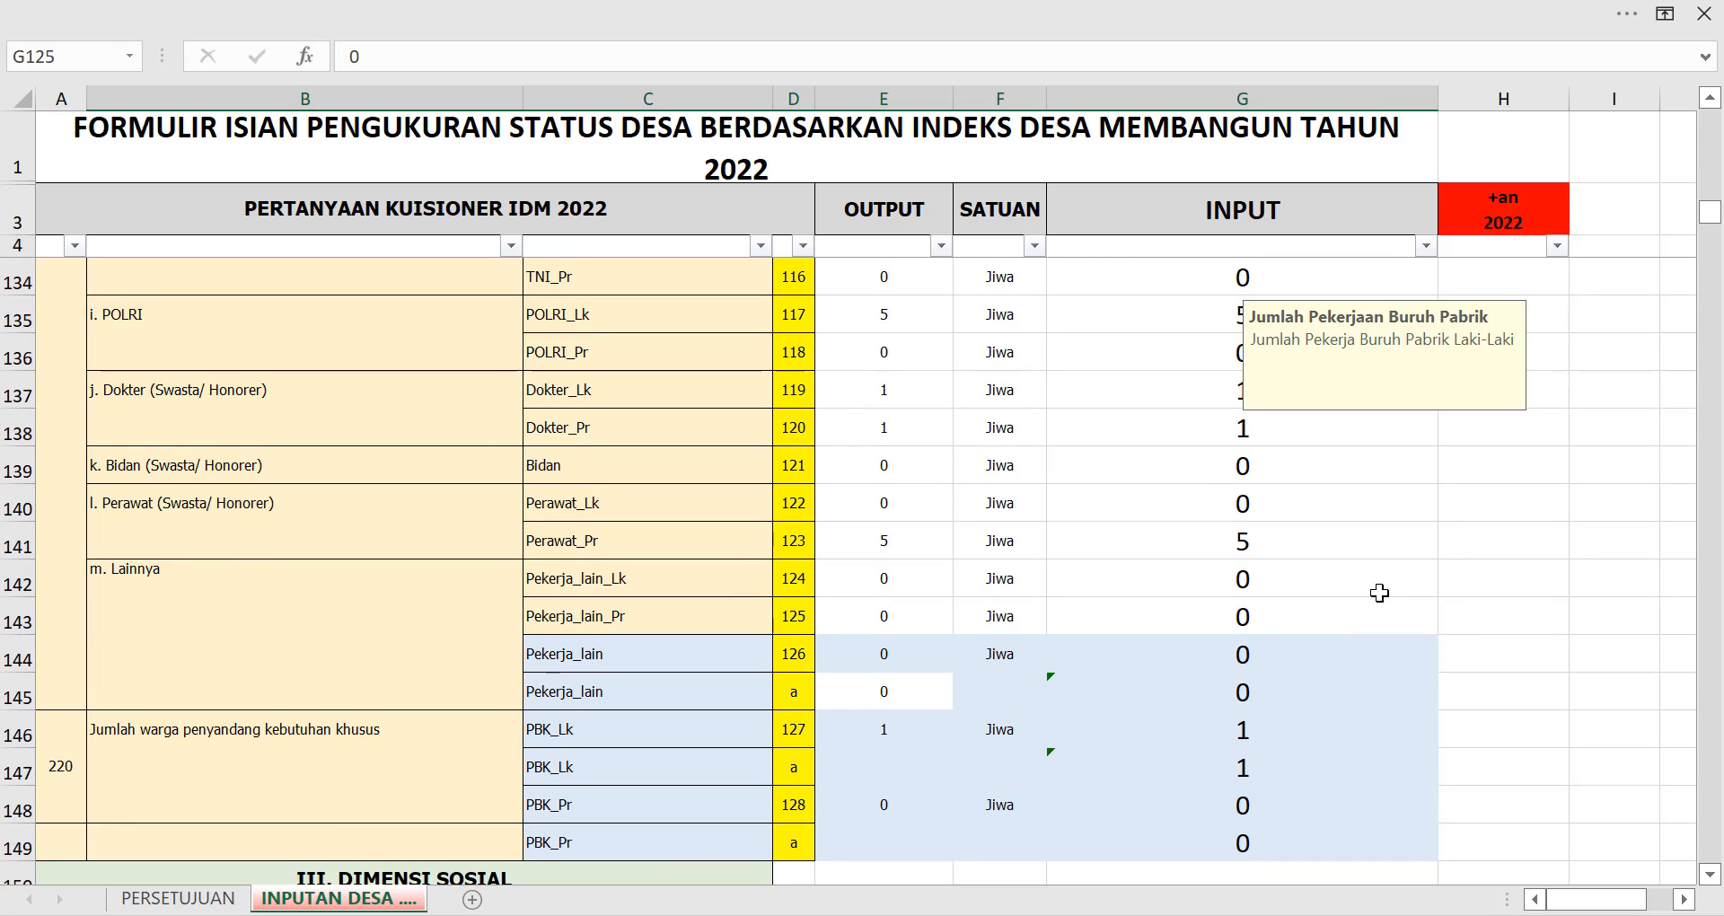
scroll(1379, 592, "up", 1)
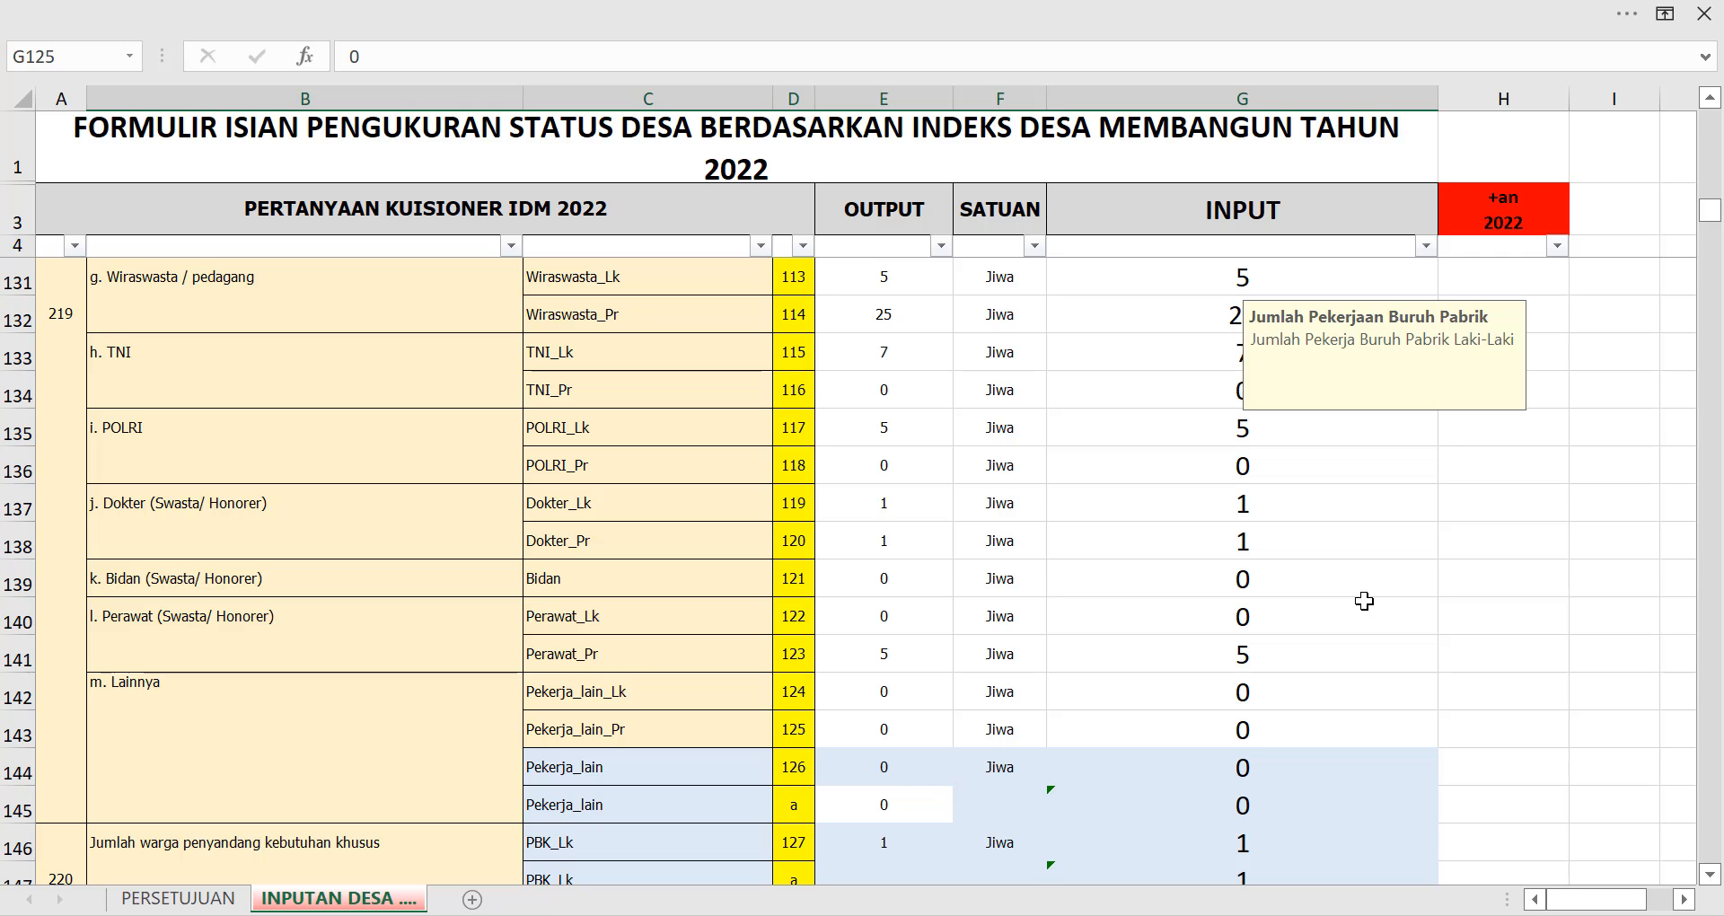
scroll(1365, 601, "up", 7)
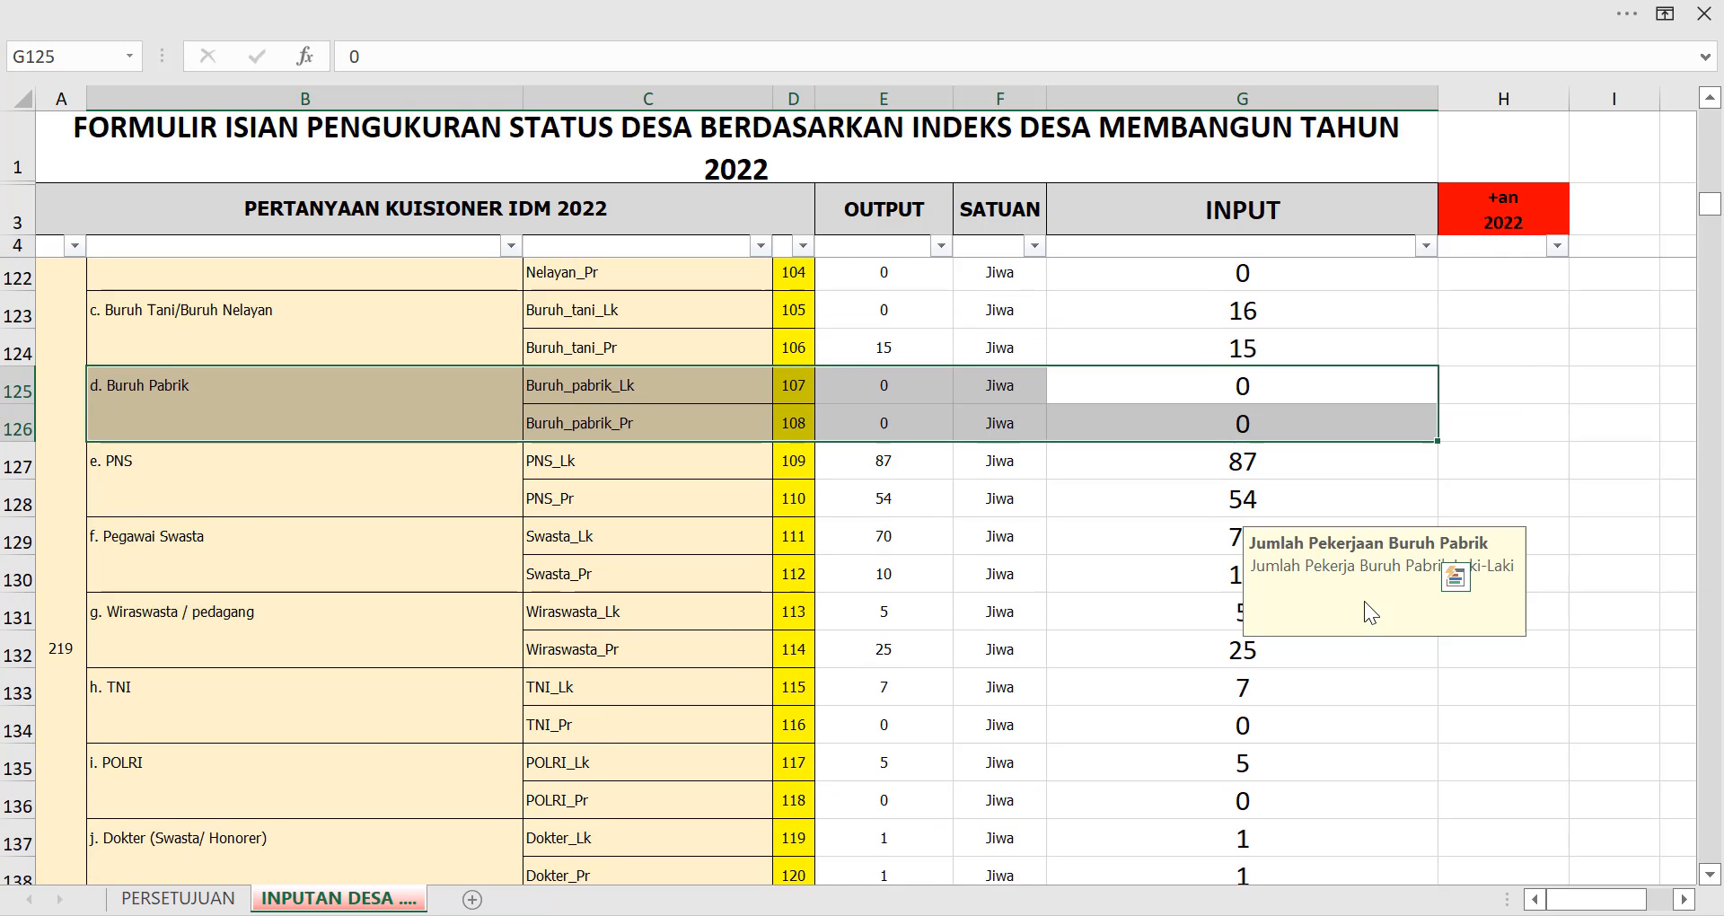